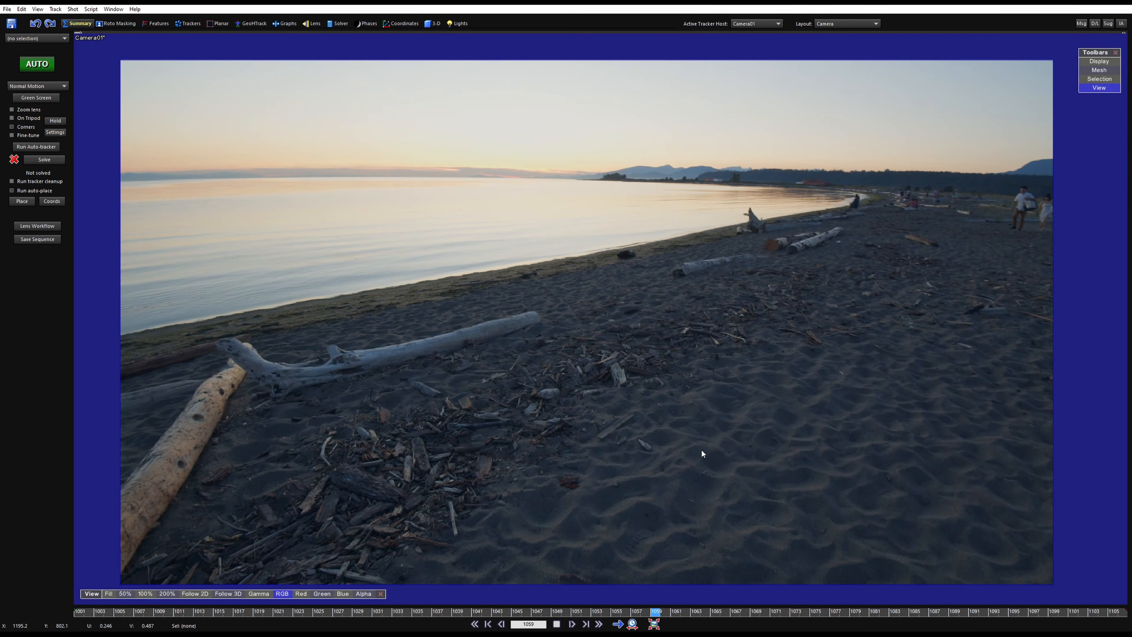
- Compute blips for all frames of the beach shot and convert them into trackers across the sequence
key(Home)
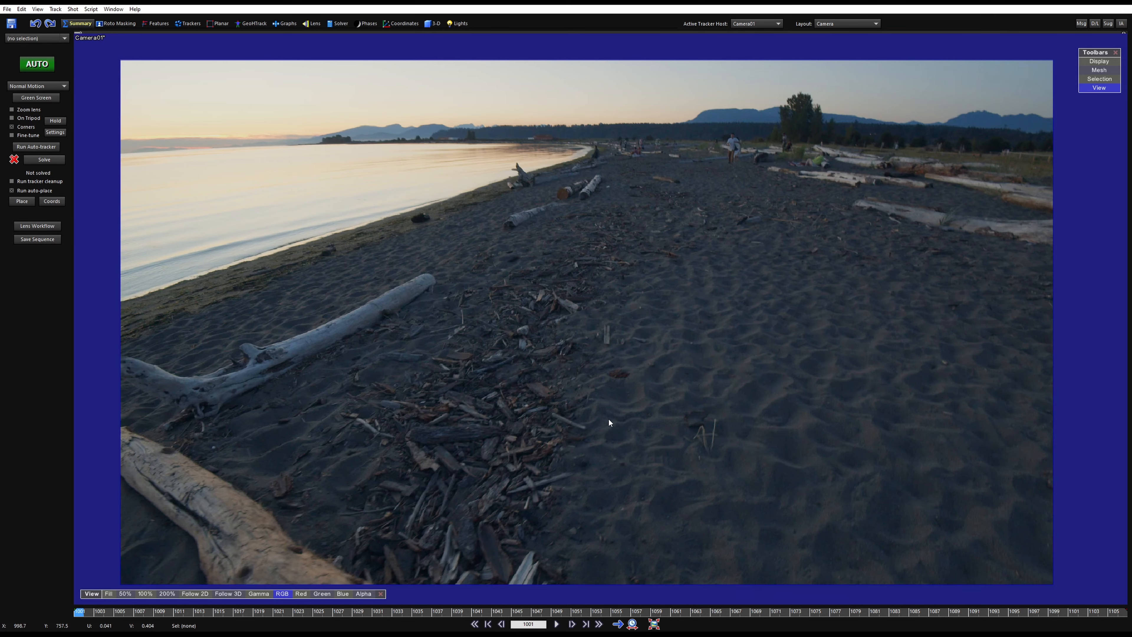
click(156, 23)
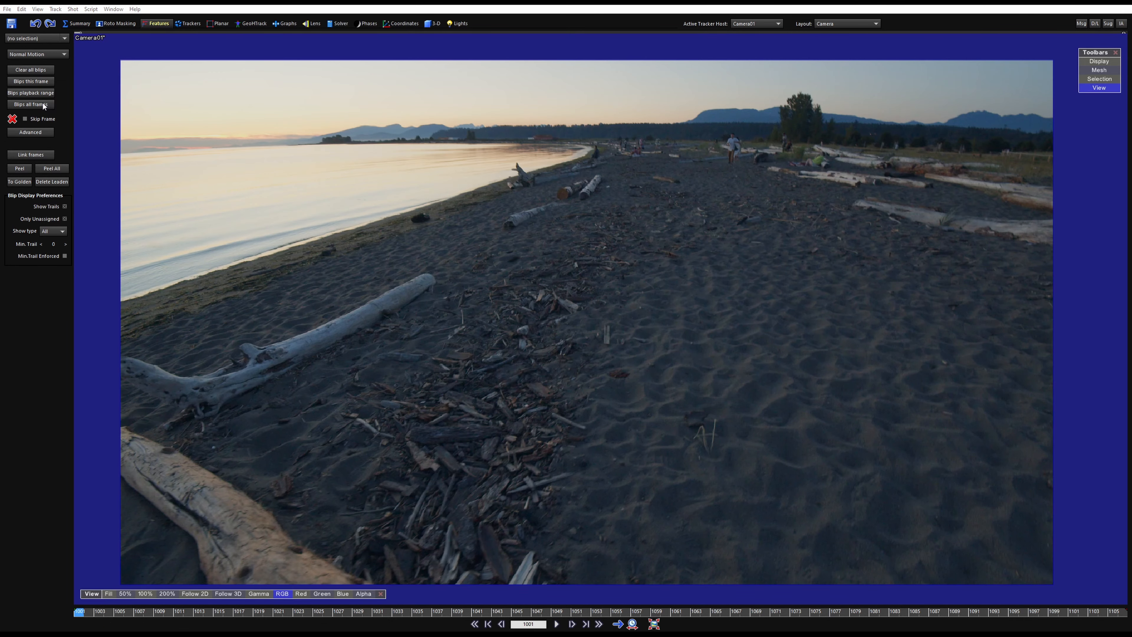
click(31, 104)
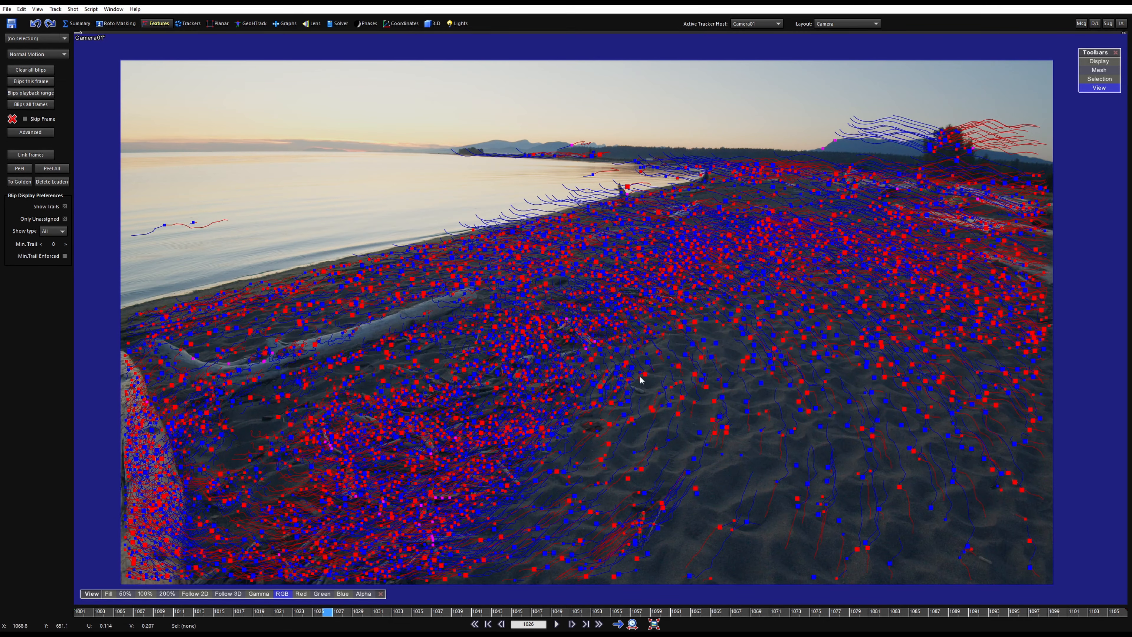
click(40, 133)
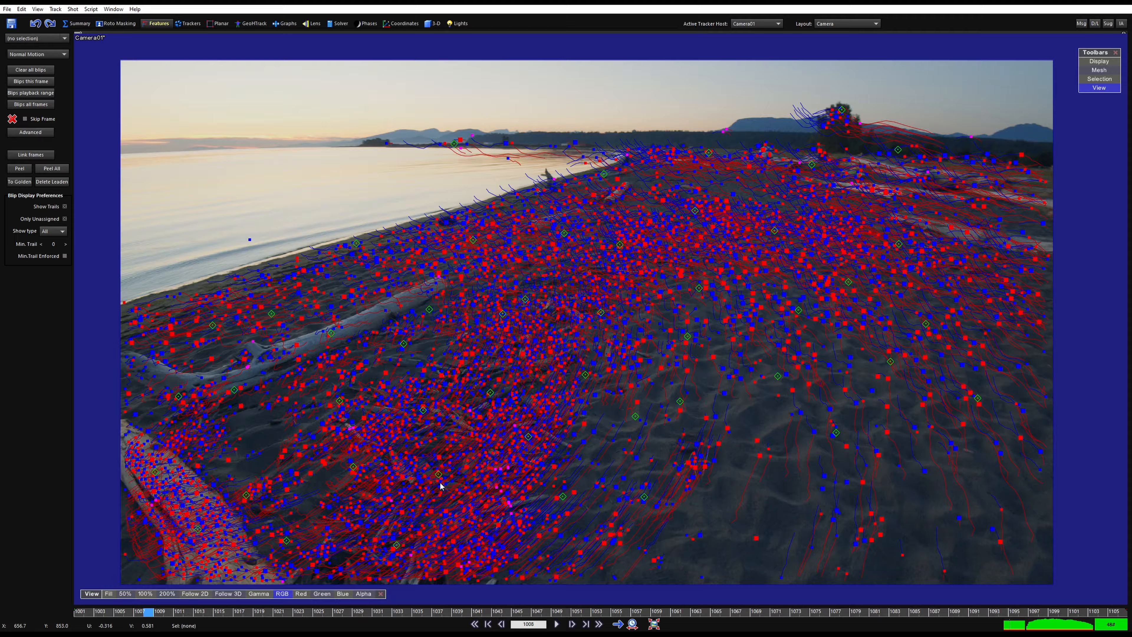
mouse_move(188, 612)
mouse_down()
mouse_move(471, 611)
mouse_move(328, 612)
mouse_up()
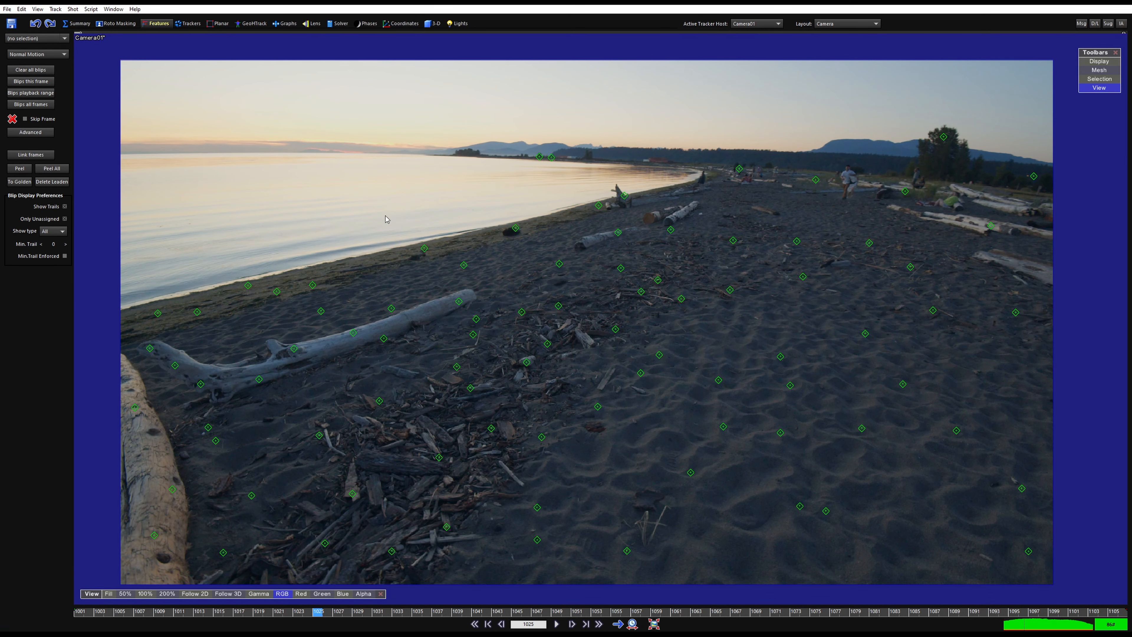
- Solve the camera in Automatic mode with lens distortion calculated, and check the tracker errors up to frame 1039
click(329, 26)
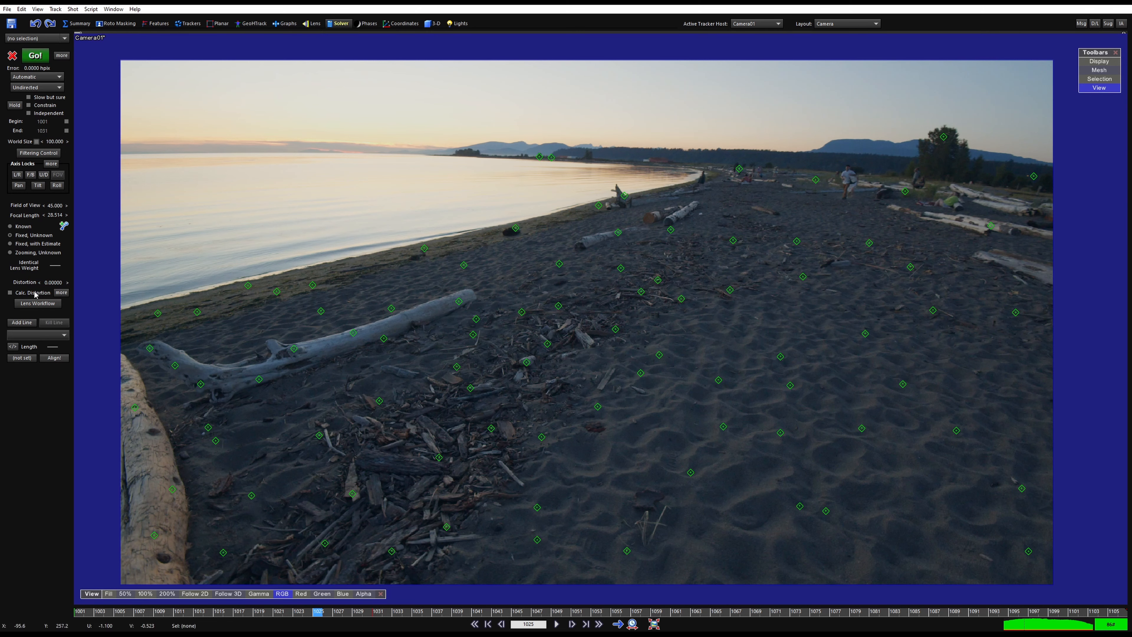
click(34, 57)
click(165, 153)
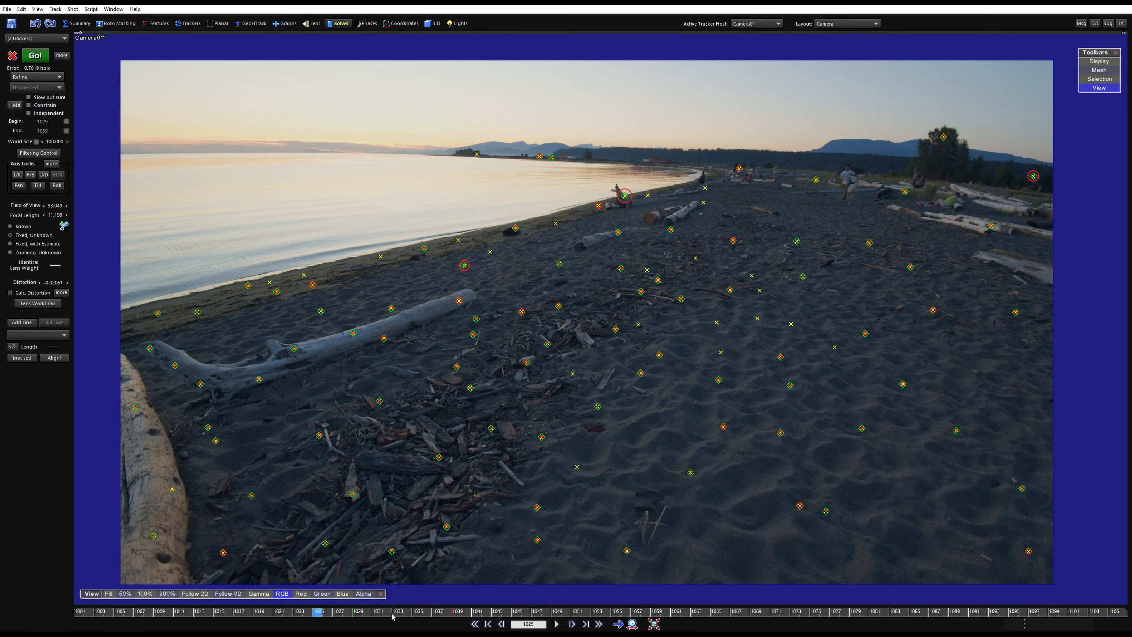
drag(393, 614, 457, 613)
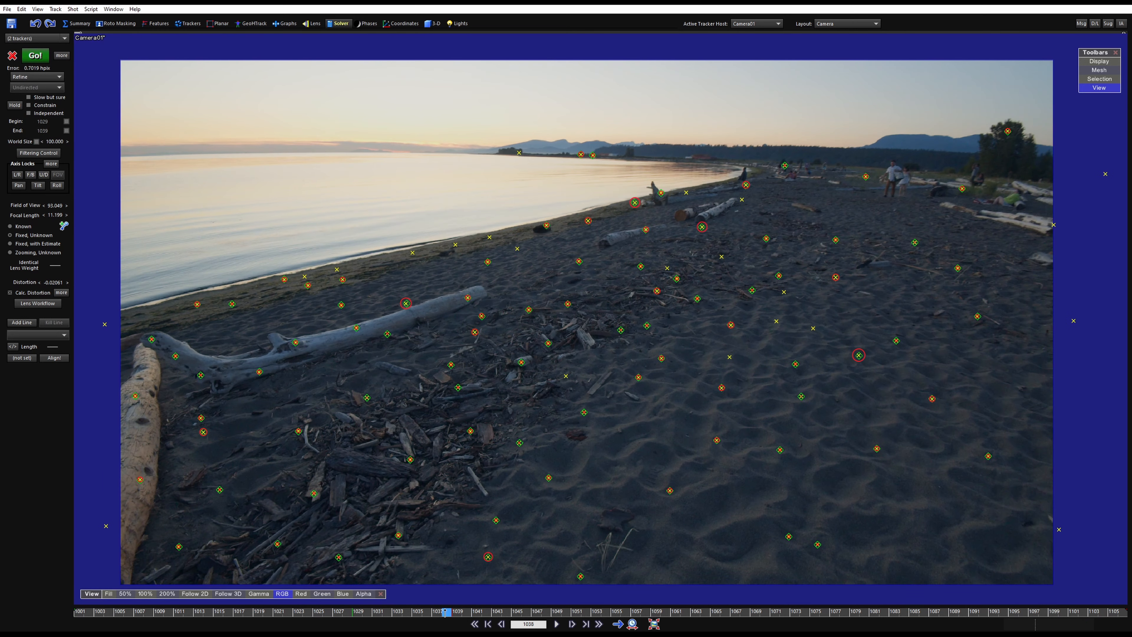
scroll(403, 302, up, 3)
scroll(402, 306, down, 3)
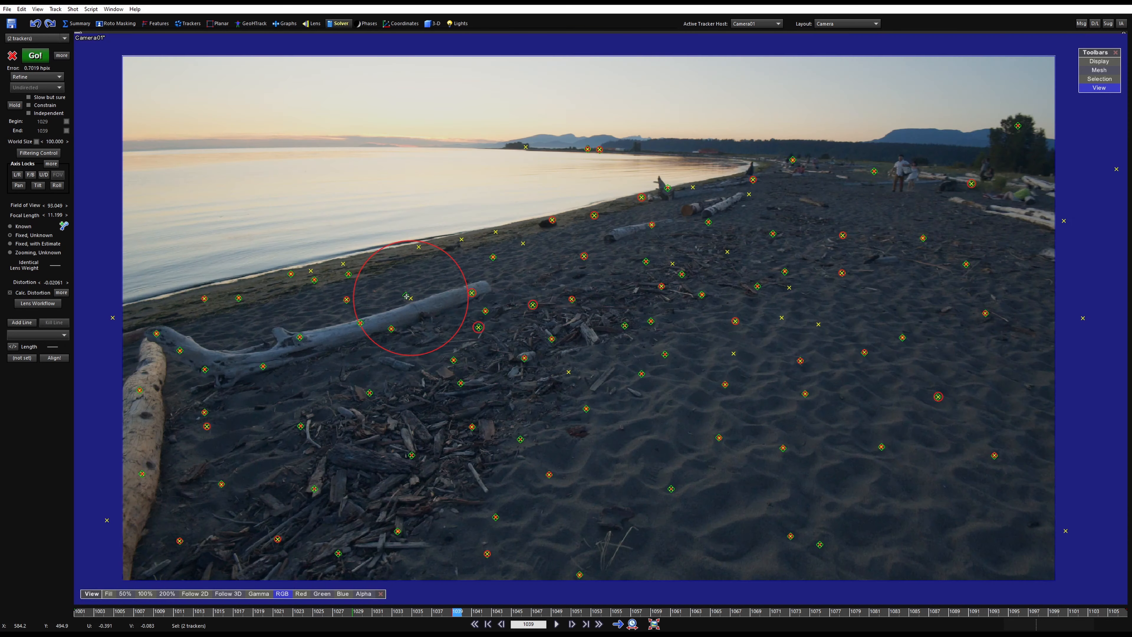
- Clean up the trackers with a short-lived threshold of 14 and a high-error threshold of 2, including bad frames
key(shift+c)
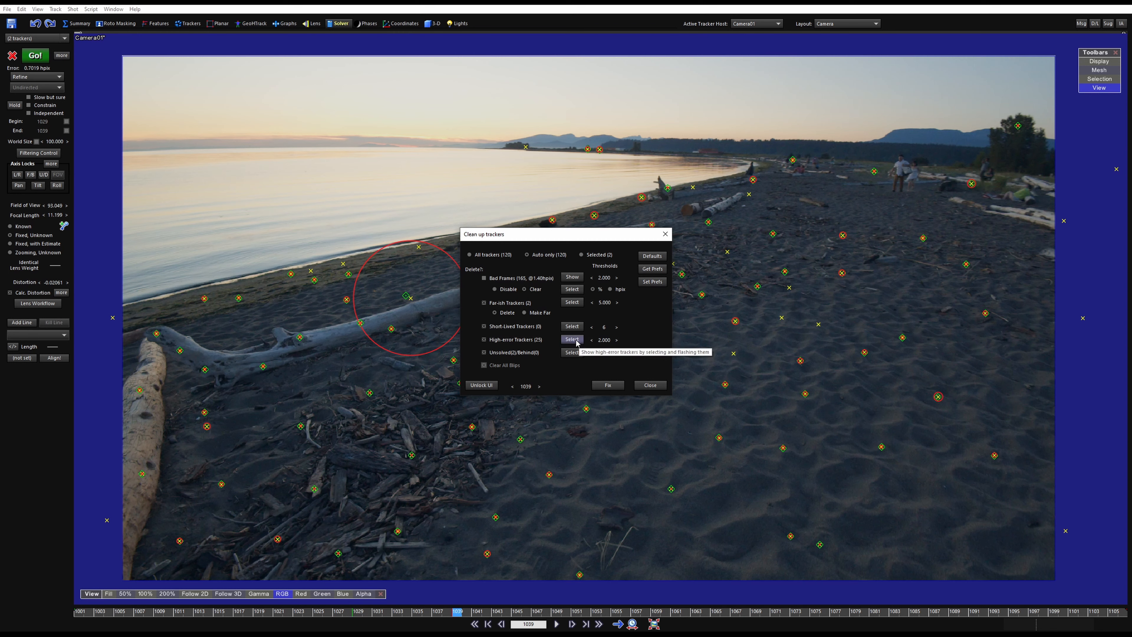
click(617, 327)
click(618, 327)
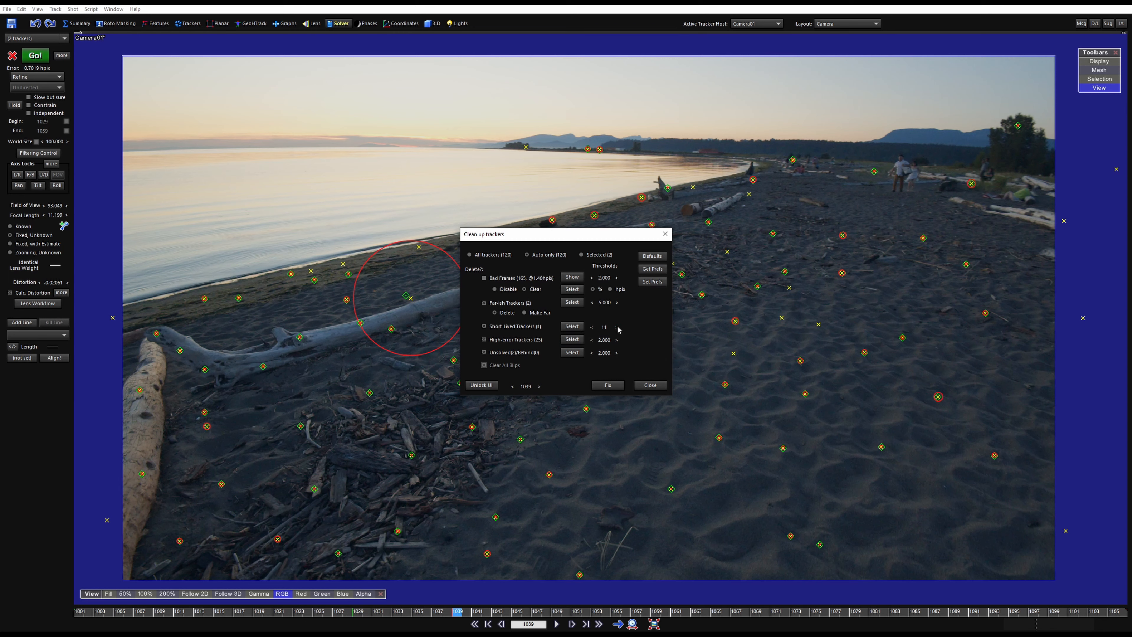
click(578, 331)
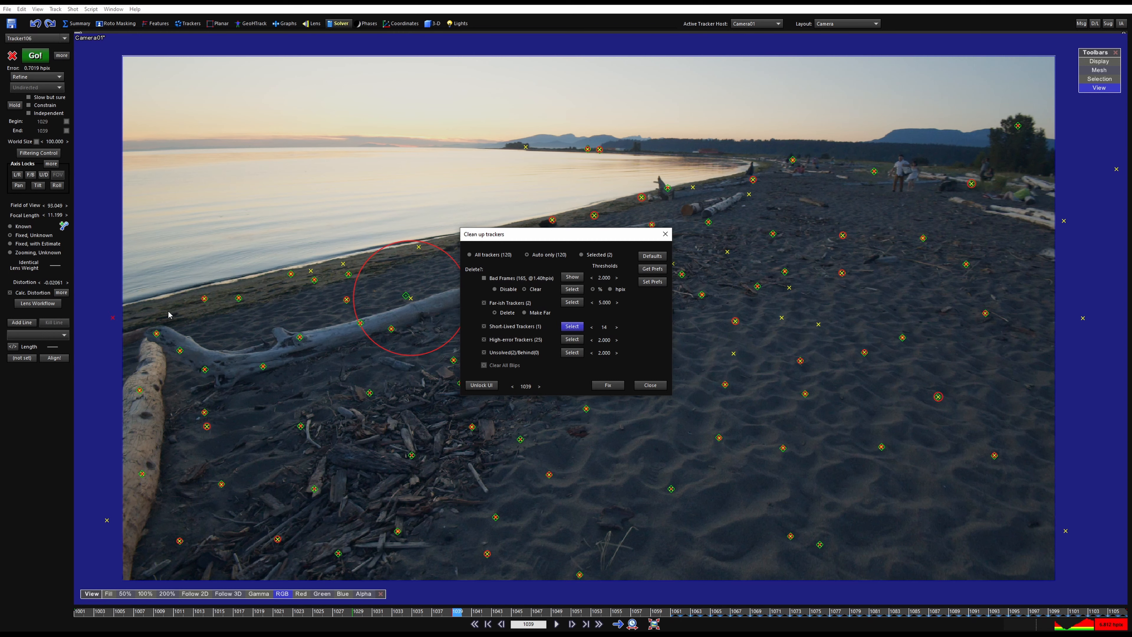
click(574, 341)
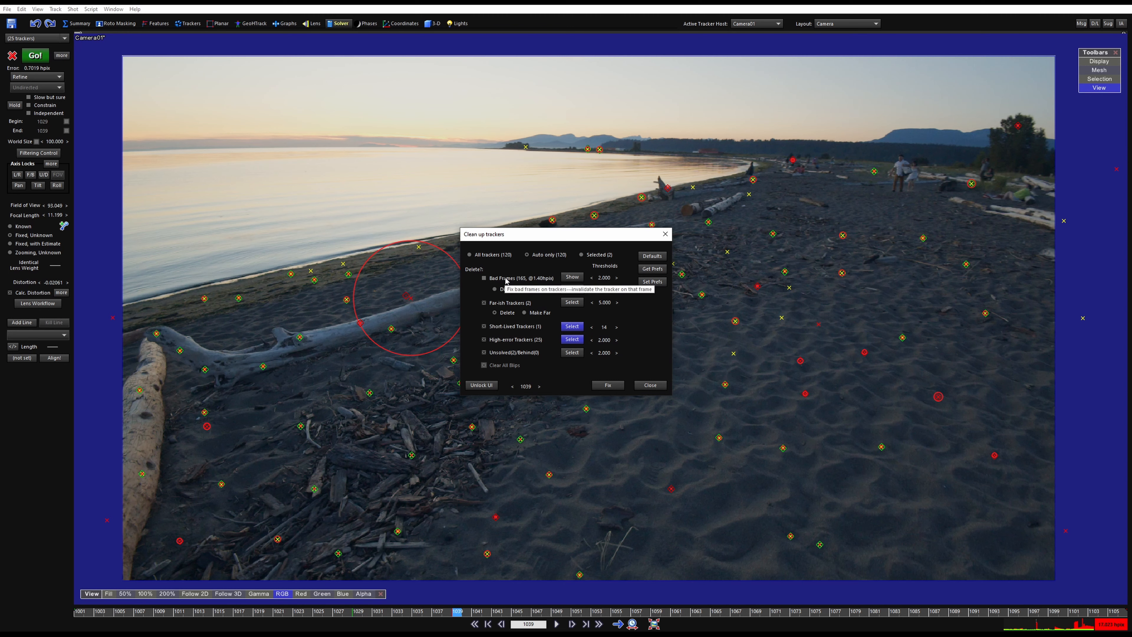
click(608, 385)
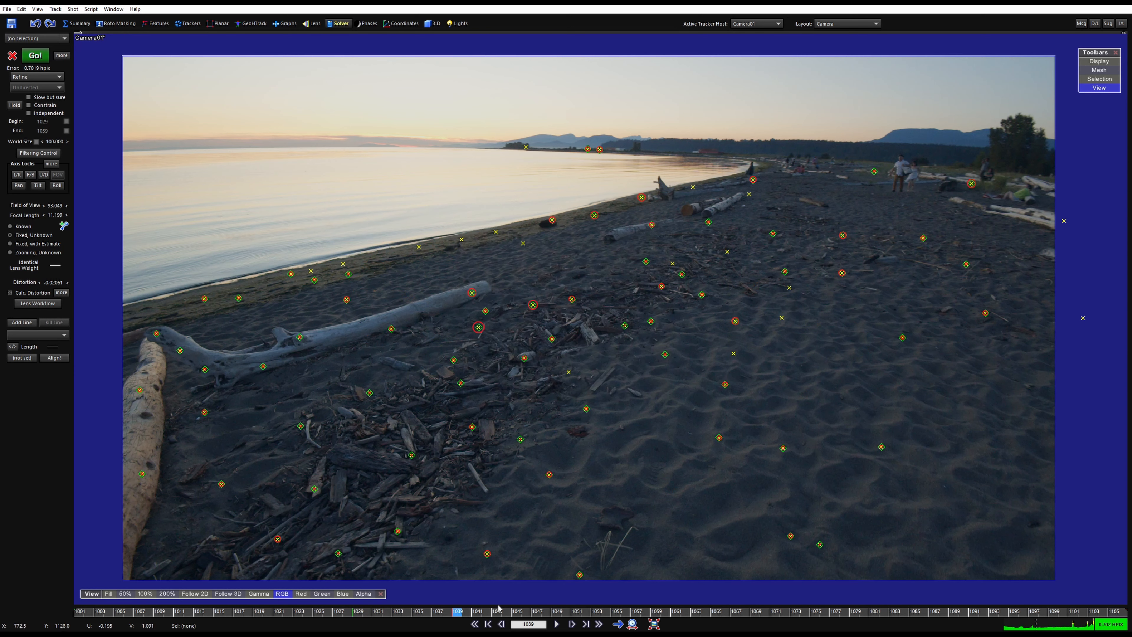
- Refine the camera solve with the trackers left after the cleanup
drag(499, 609, 649, 603)
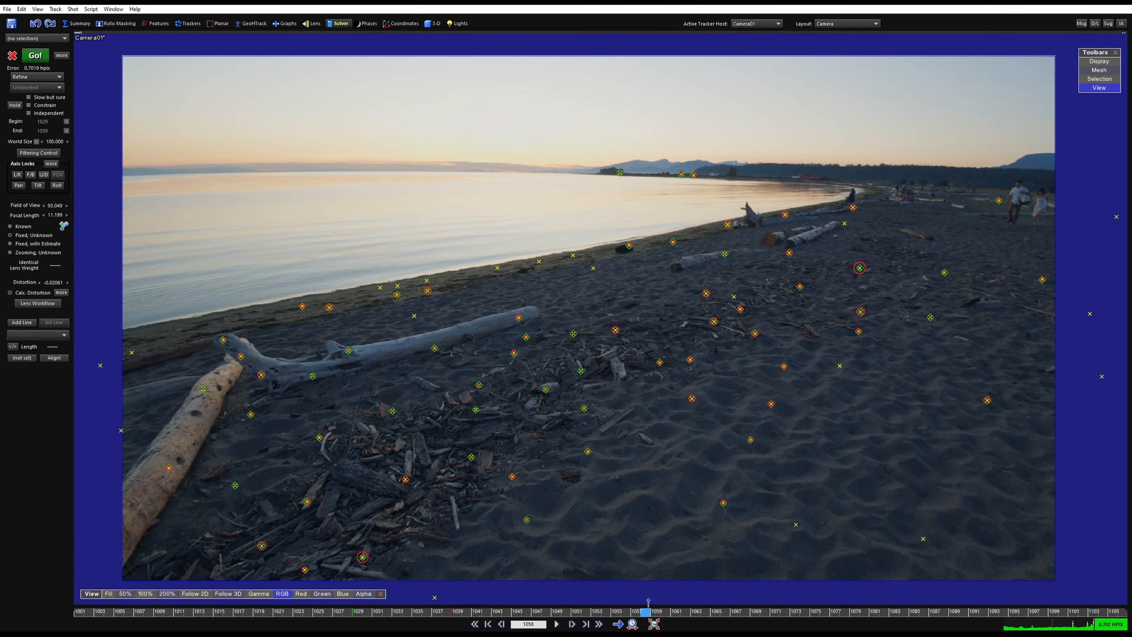
key(F9)
key(Return)
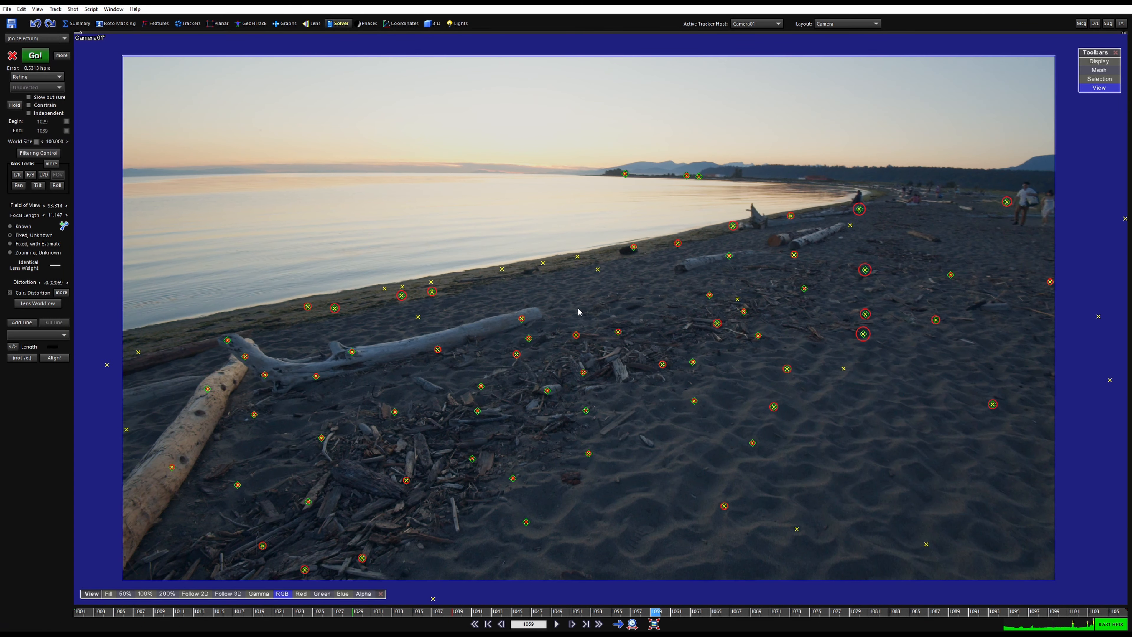
- Compare the high-error tracker on the sand at frame 1034 with its neighbouring frames and delete it
drag(653, 609, 407, 609)
click(647, 319)
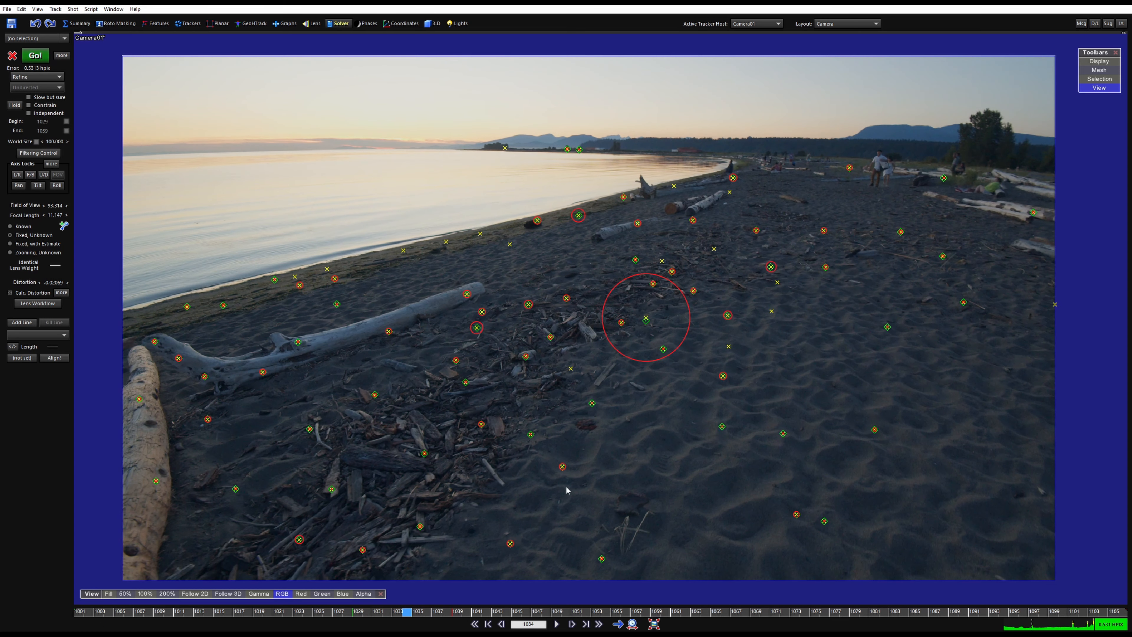
scroll(665, 319, up, 5)
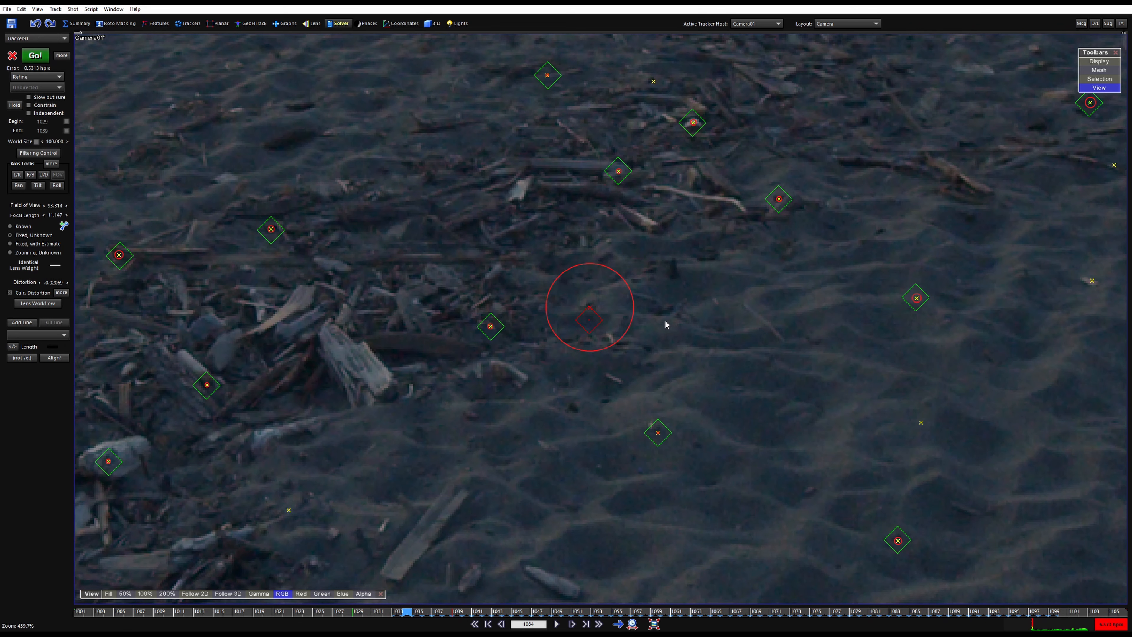
key(Left)
key(Right)
key(Left)
key(Right)
key(e)
key(Left)
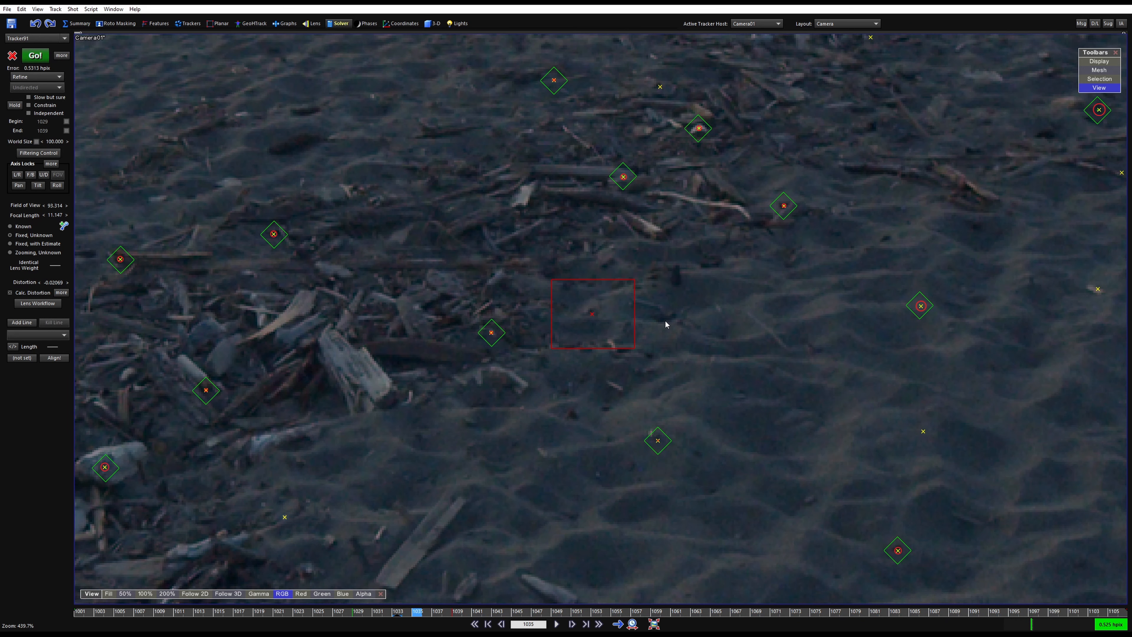
key(Right)
key(e)
key(Delete)
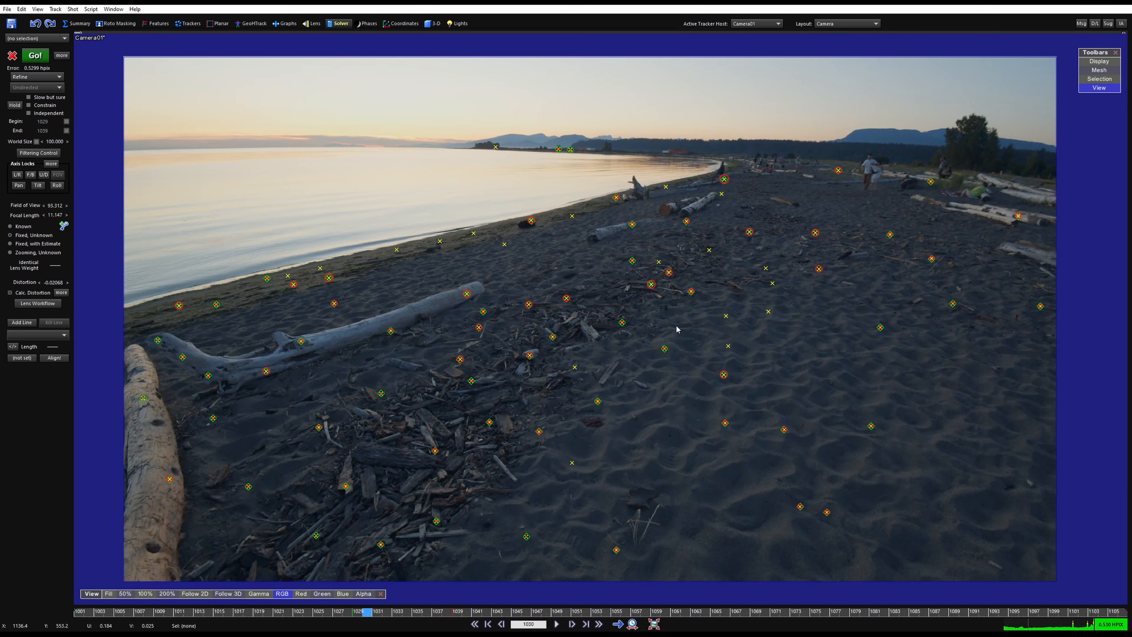
- Step back from frame 1030 to frame 1009, examining the error circles of the remaining trackers
key(Left)
key(Left)
key(Left)
key(Left)
key(Left)
key(Left)
key(Left)
key(Left)
key(Left)
key(Left)
key(Left)
key(Left)
key(Left)
key(Left)
key(Left)
key(Left)
key(Left)
key(Left)
key(Left)
key(Left)
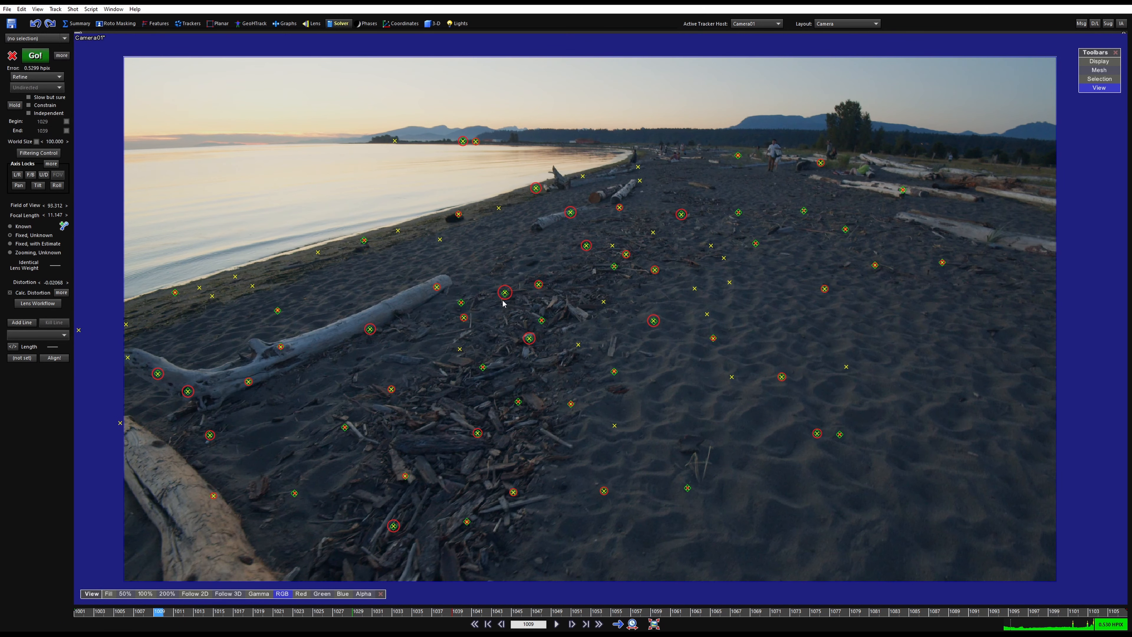
right_click(612, 280)
mouse_move(657, 312)
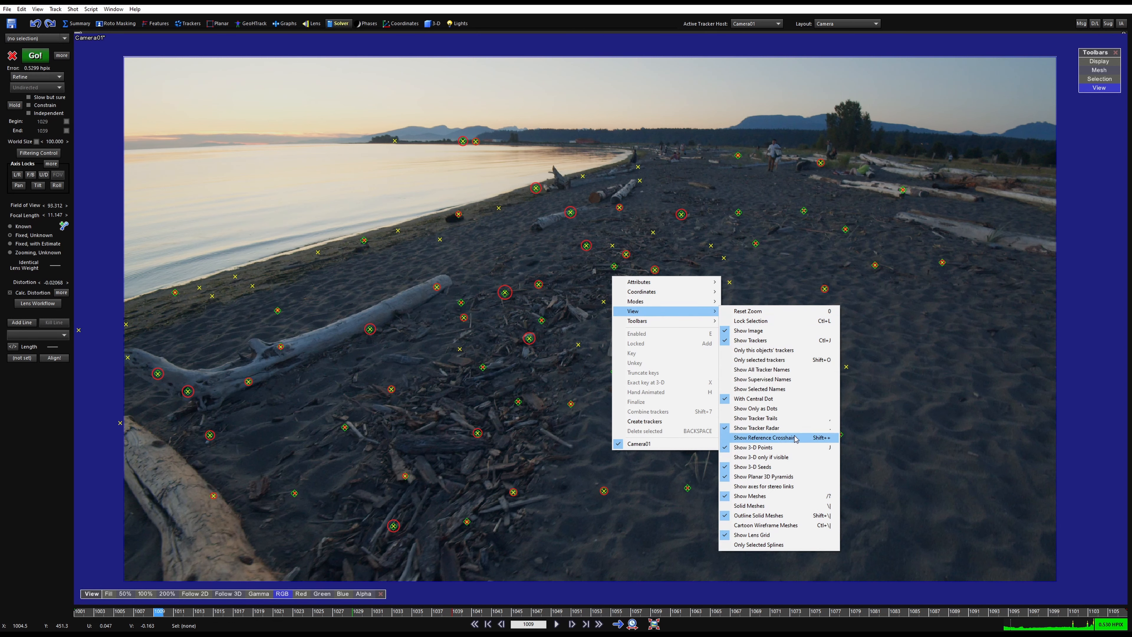
key(Escape)
- Play the shot to about frame 1090, and select the high-error tracker on the open sand at frame 1082
key(space)
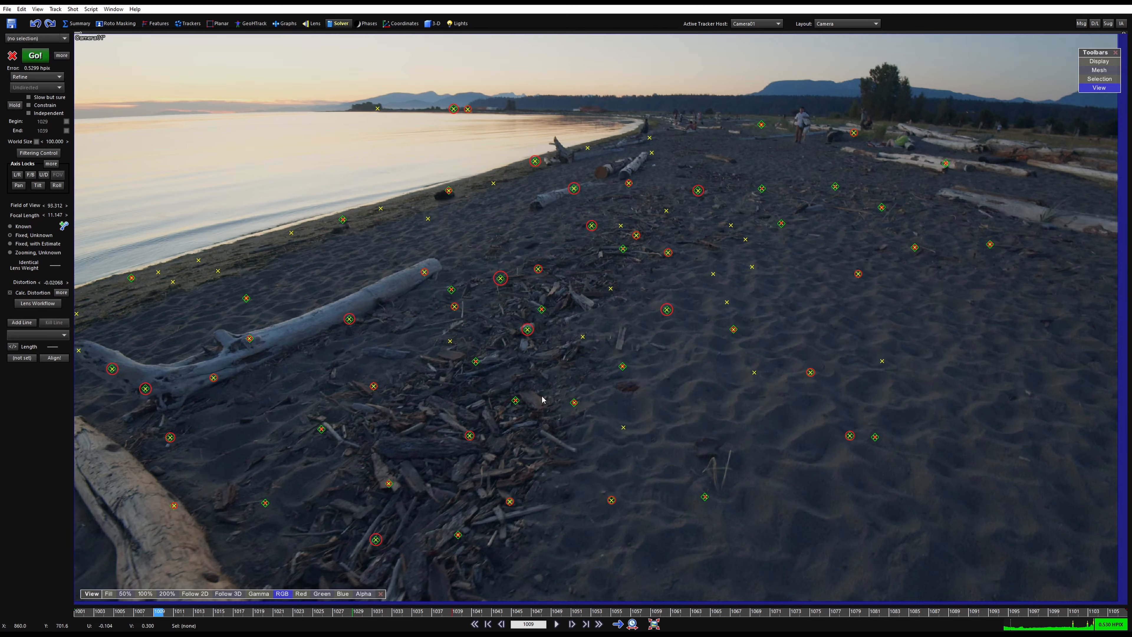
scroll(505, 338, down, 2)
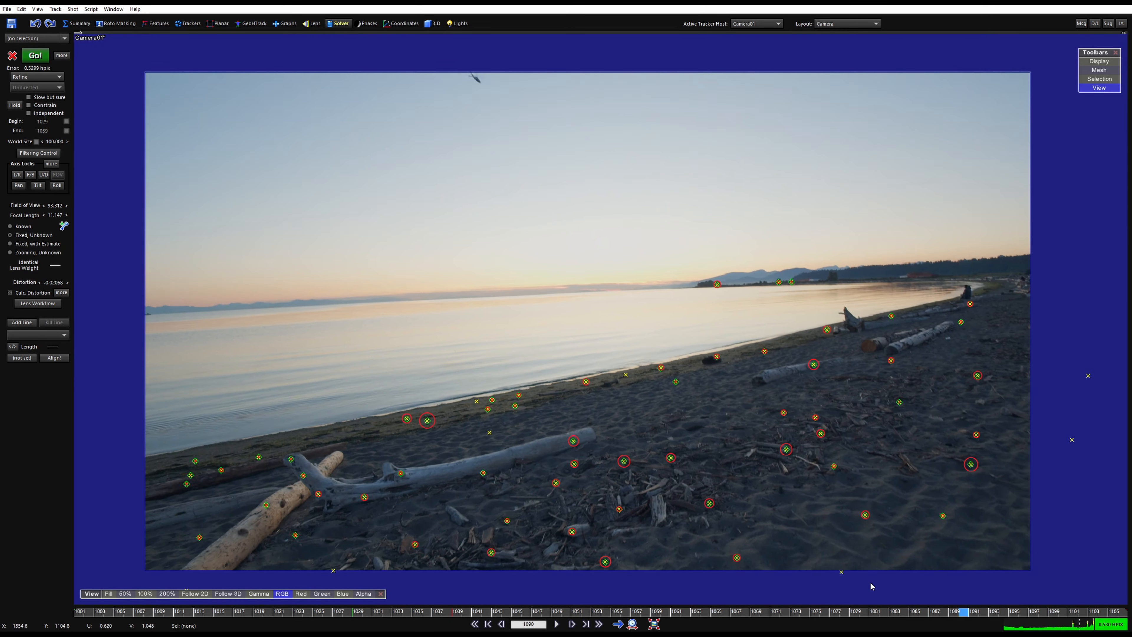
key(space)
key(Left)
key(Left)
key(Left)
key(Right)
middle_drag(889, 484, 807, 407)
scroll(807, 407, up, 6)
click(646, 357)
scroll(655, 358, down, 6)
key(Left)
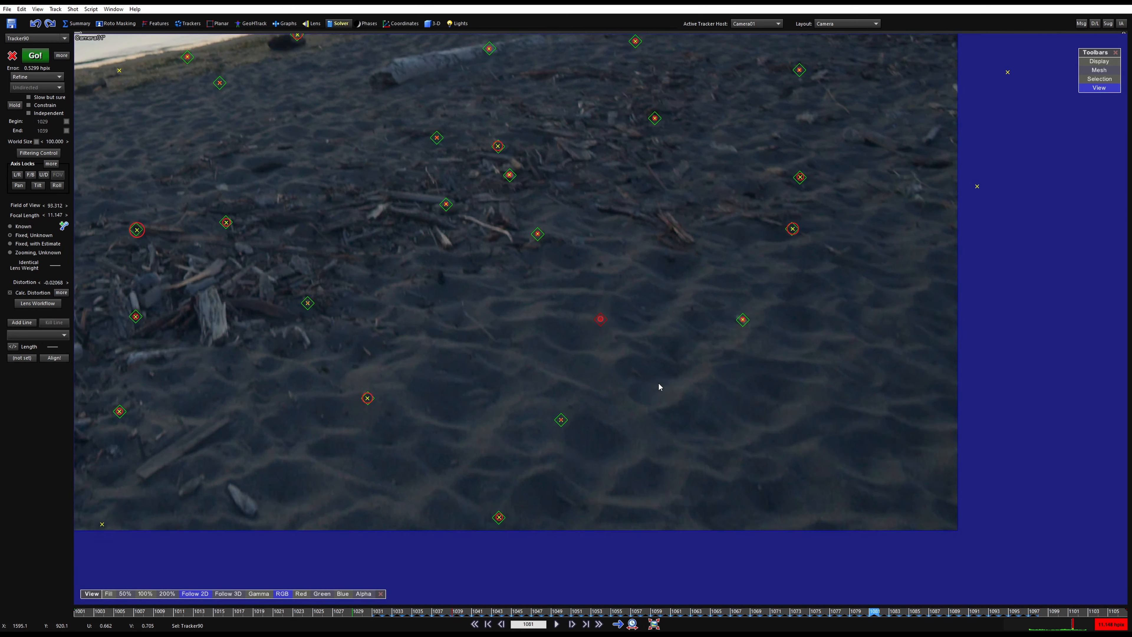
key(Right)
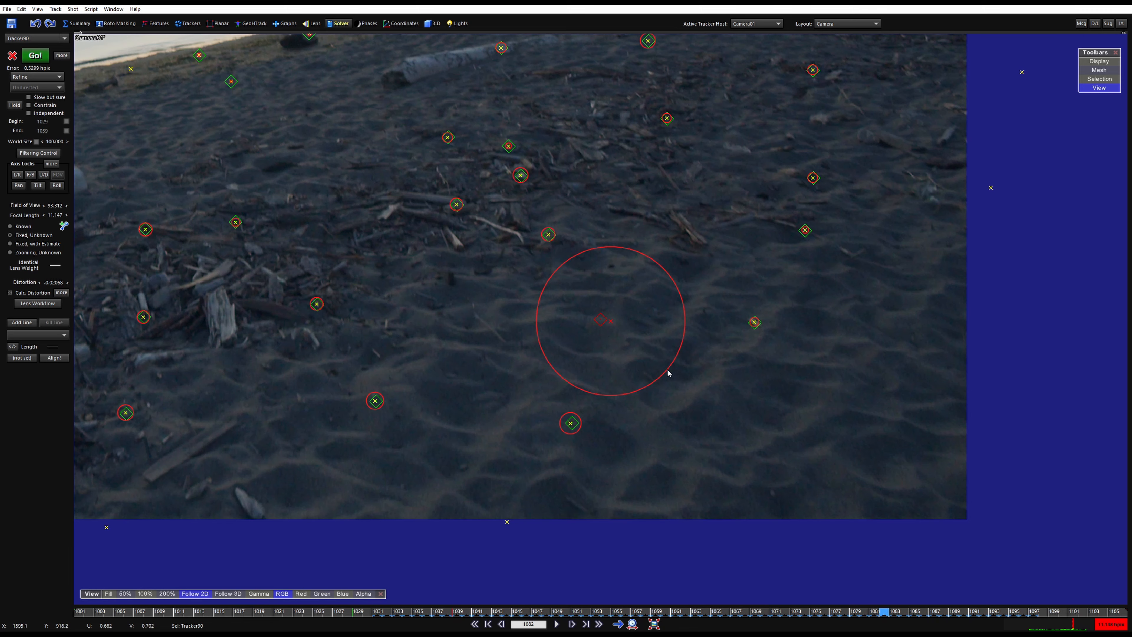
- Correct the selected tracker's error spike at frame 1082 in the Graph Editor
drag(1131, 172, 295, 152)
scroll(597, 318, up, 8)
scroll(620, 290, up, 2)
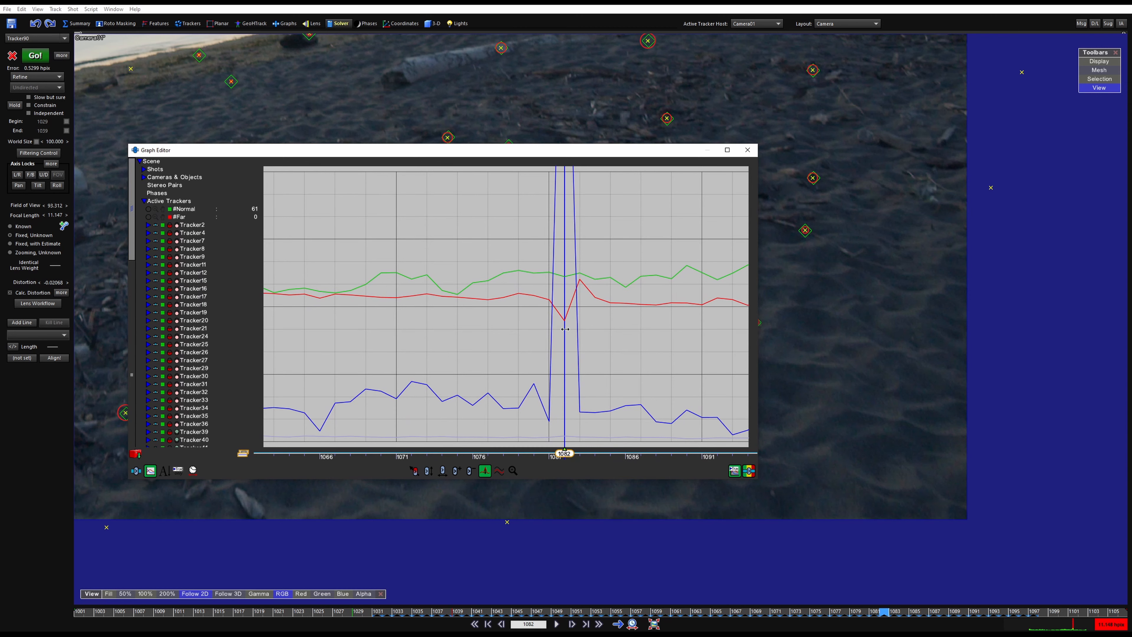
click(565, 321)
click(747, 150)
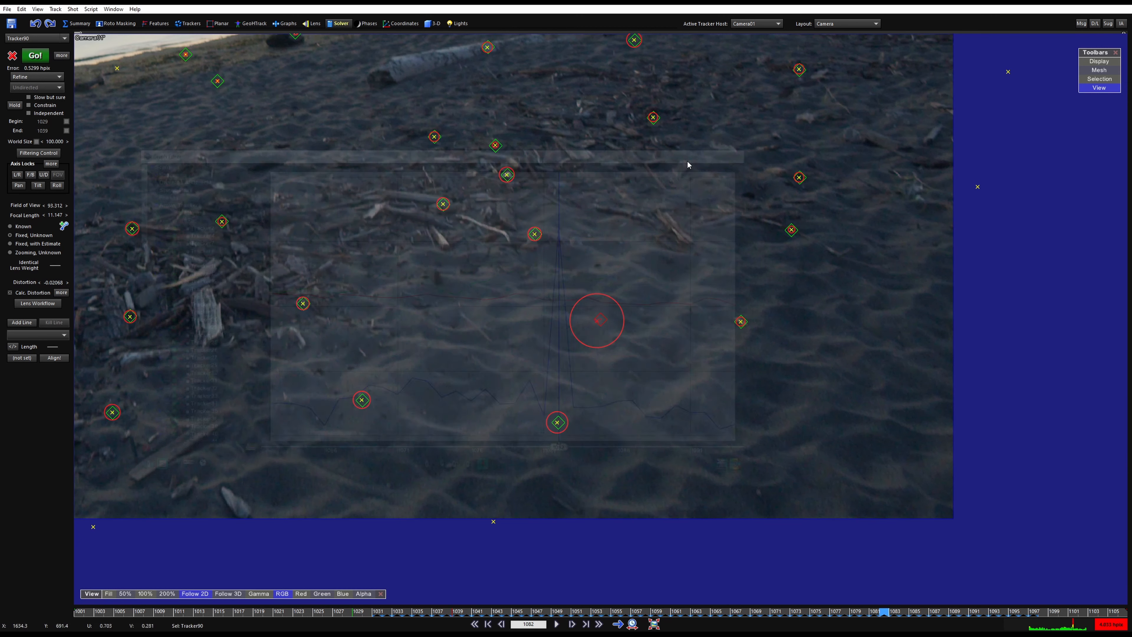
- Check the corrected tracker around frame 1082 and refine the camera solve again
scroll(705, 263, up, 1)
scroll(638, 340, down, 1)
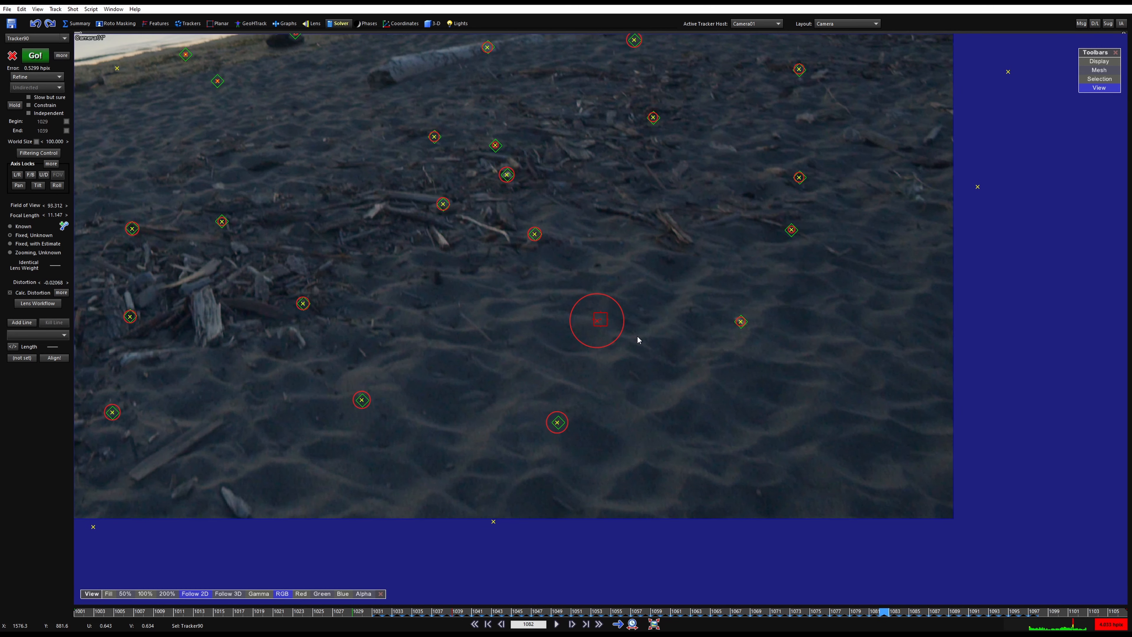
scroll(637, 340, up, 1)
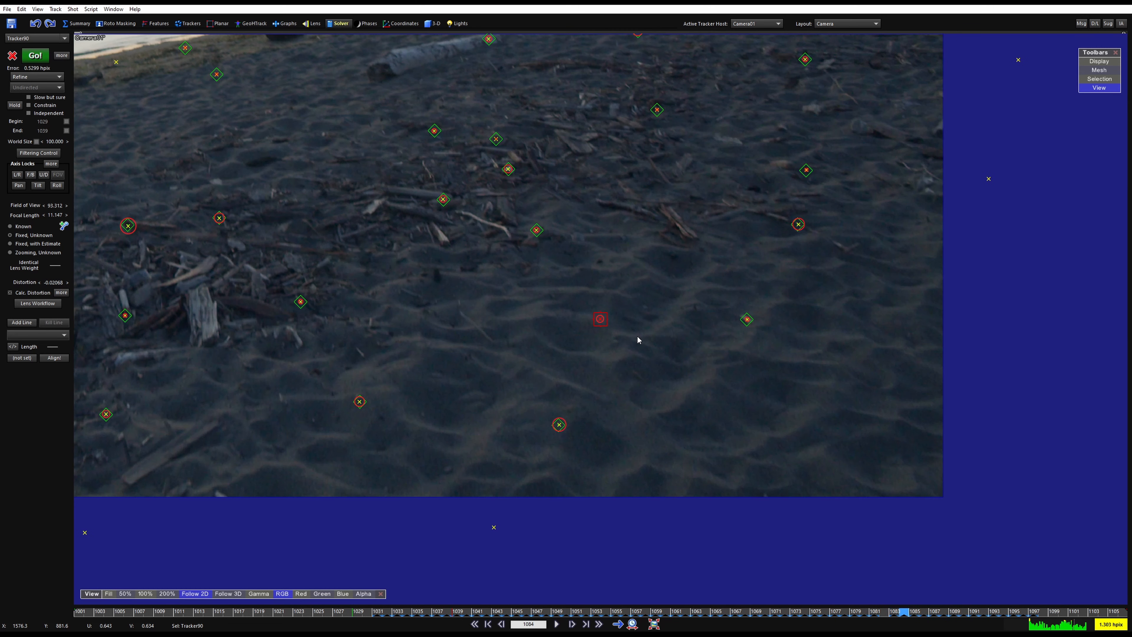
key(s)
scroll(575, 331, down, 7)
key(shift+g)
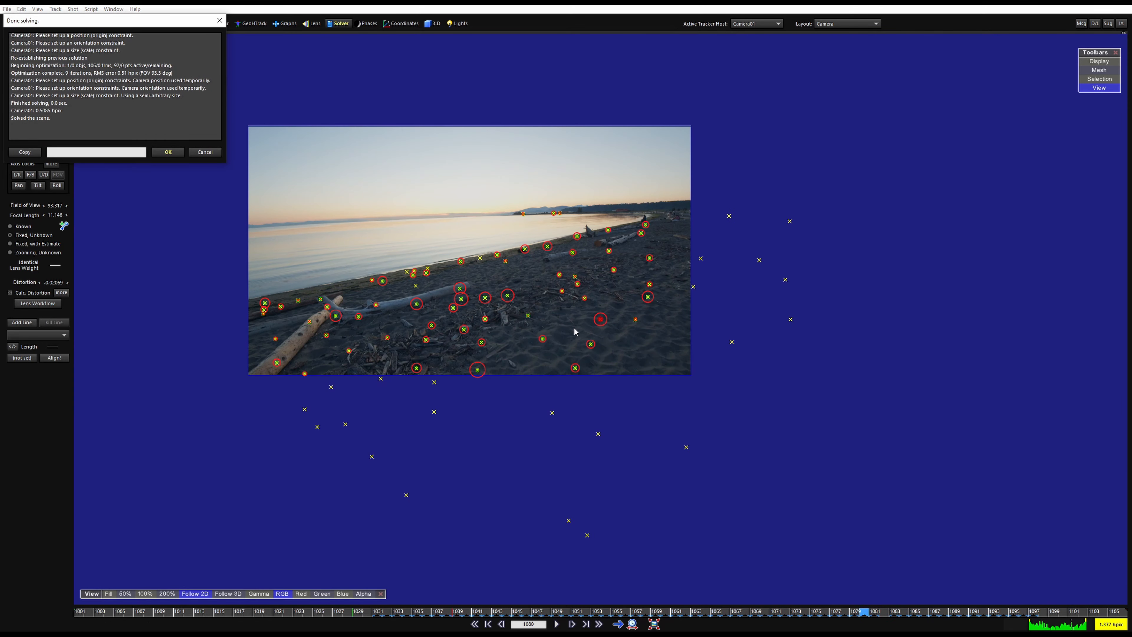
key(Return)
scroll(575, 332, up, 5)
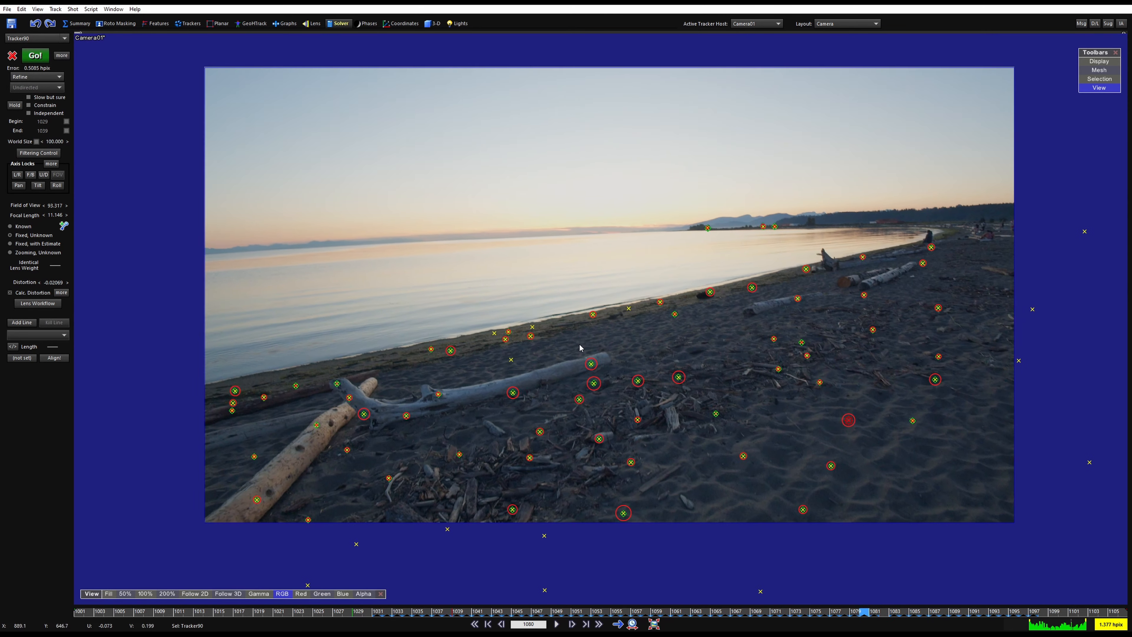
- Review the refined solve by deselecting the tracker, scrubbing back to the shot's start and playing to frame 1041
mouse_move(732, 610)
mouse_down()
mouse_move(481, 612)
mouse_move(450, 628)
mouse_move(1108, 625)
mouse_move(506, 613)
mouse_up()
click(655, 508)
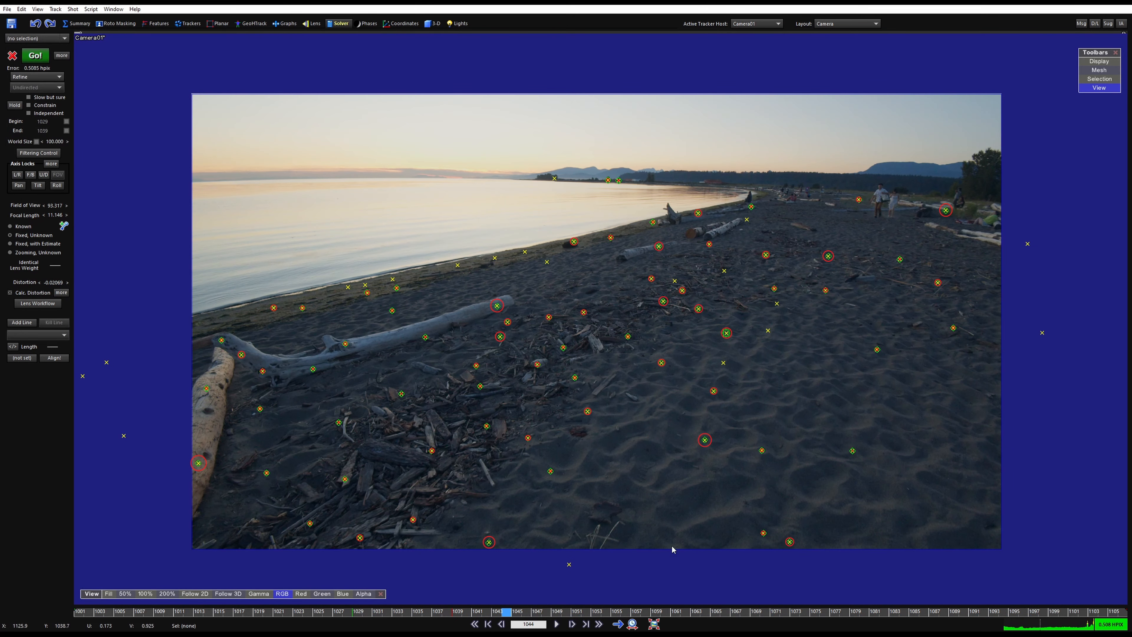
drag(670, 614, 89, 612)
key(space)
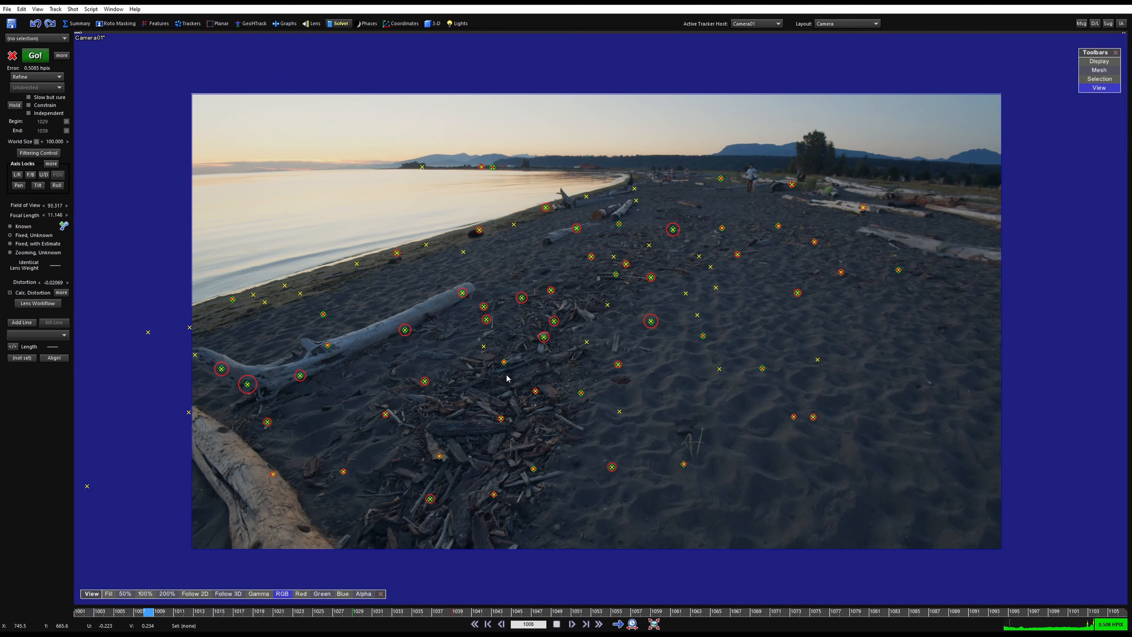
key(space)
- Hide the tracker radar, play the shot to about frame 1083, and return to frame 1001 with the image enlarged
right_click(586, 301)
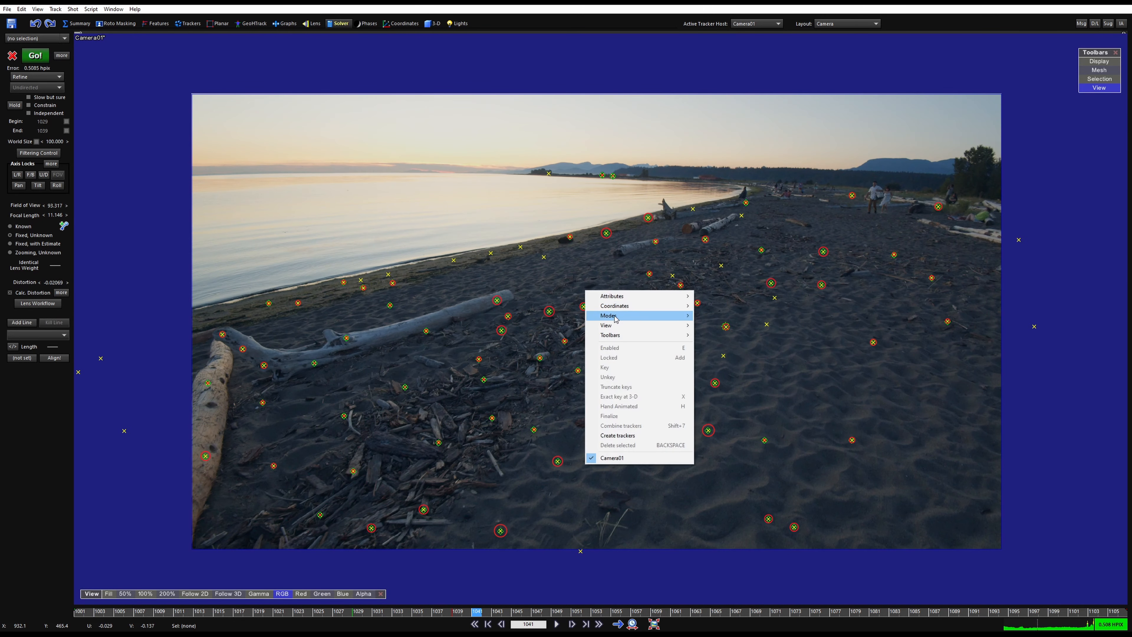
click(771, 442)
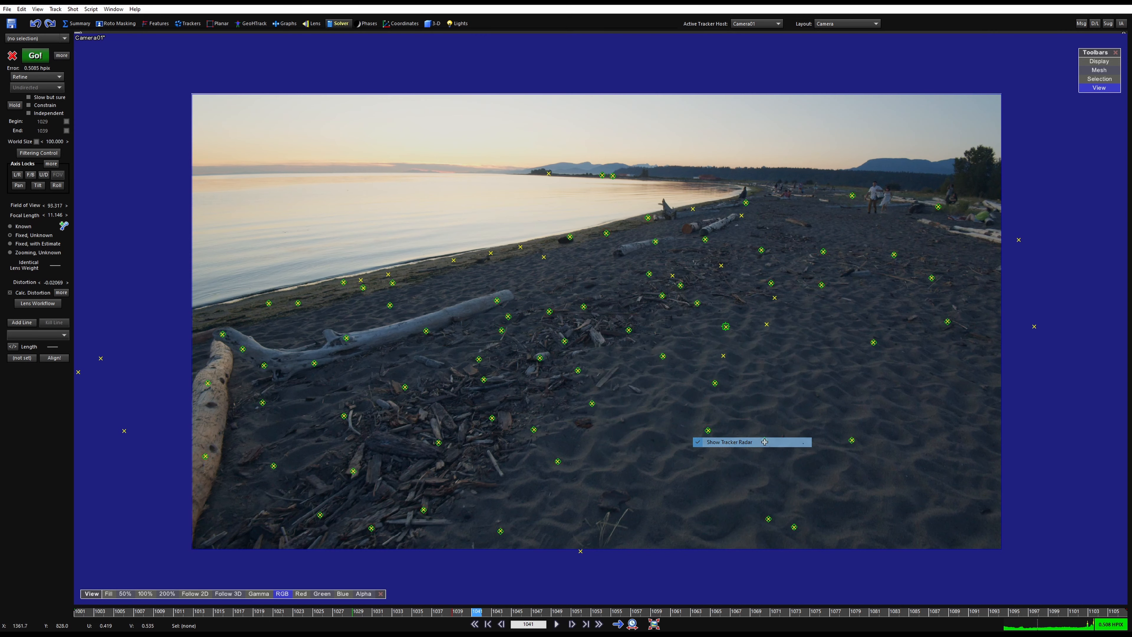
key(space)
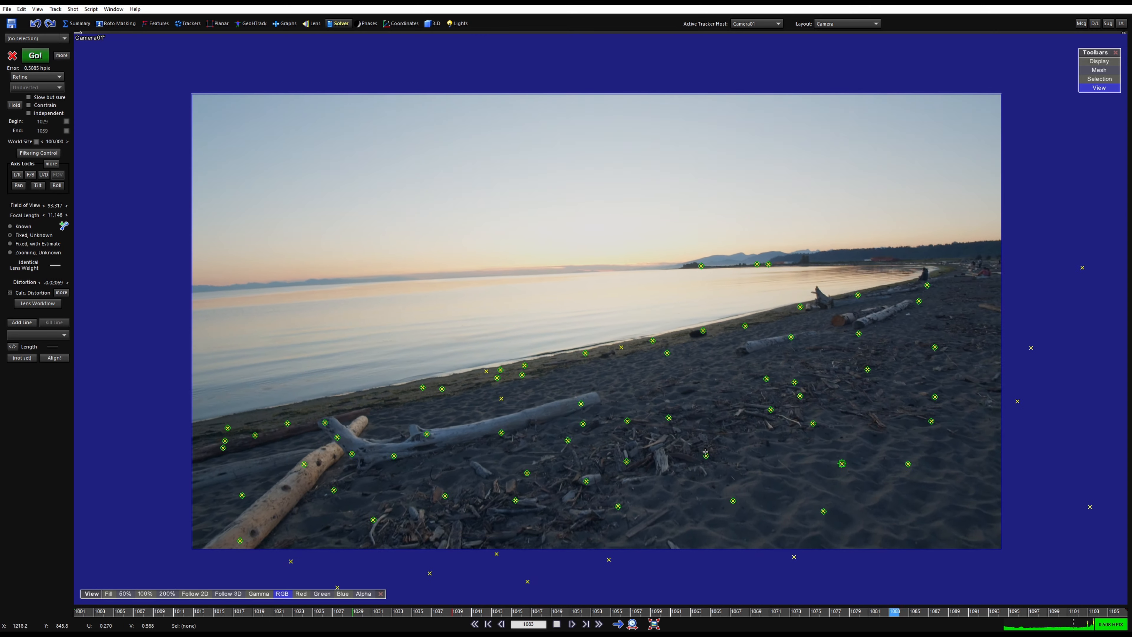
key(space)
drag(368, 612, 87, 612)
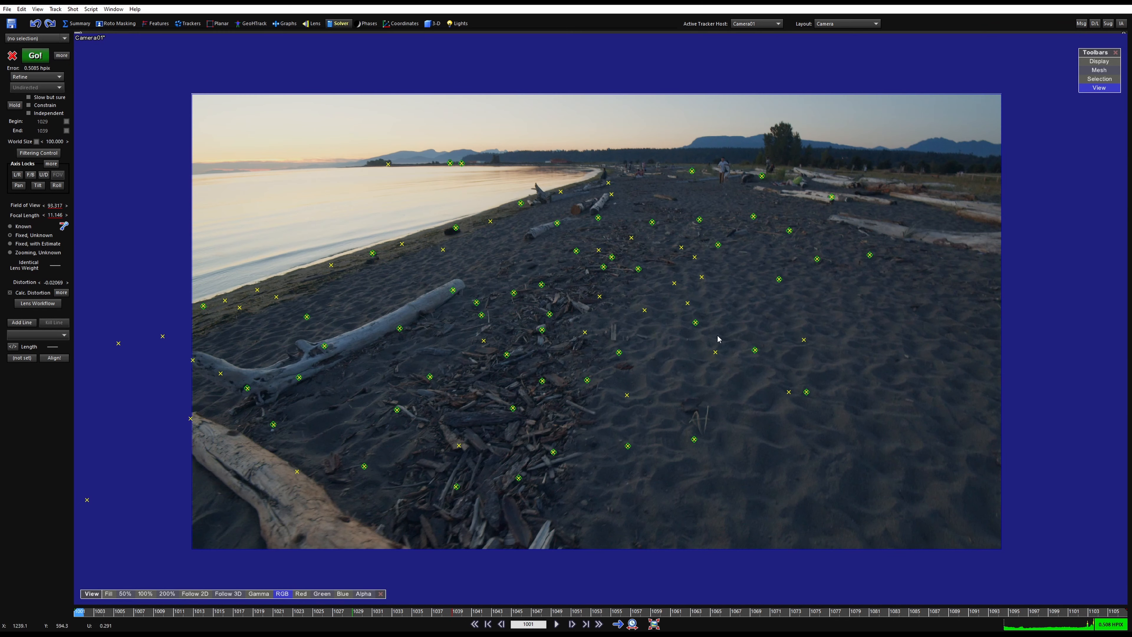
middle_drag(711, 323, 686, 319)
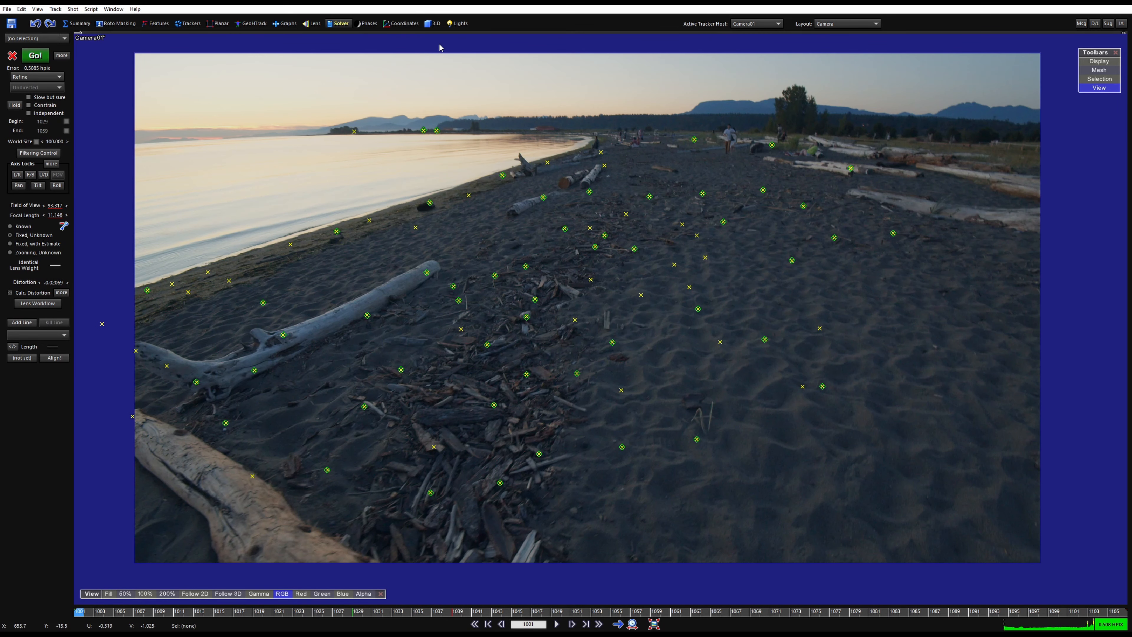
- Create an Earthling mesh at the origin of the Top view with a scale of about 168, and nudge it slightly along X
click(432, 23)
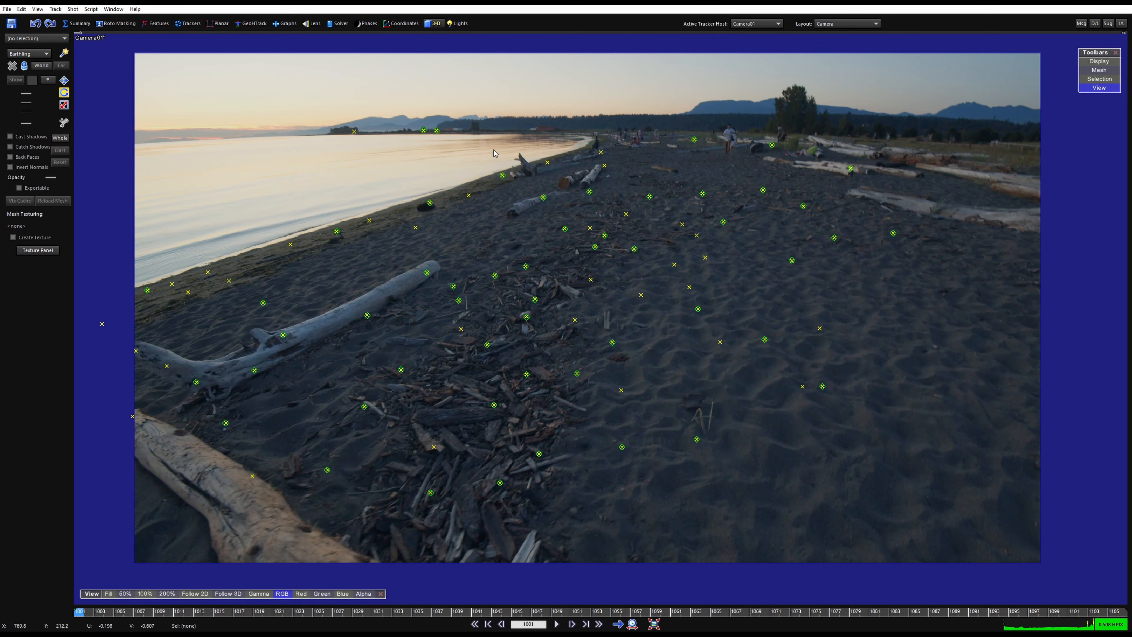
key(F7)
click(41, 53)
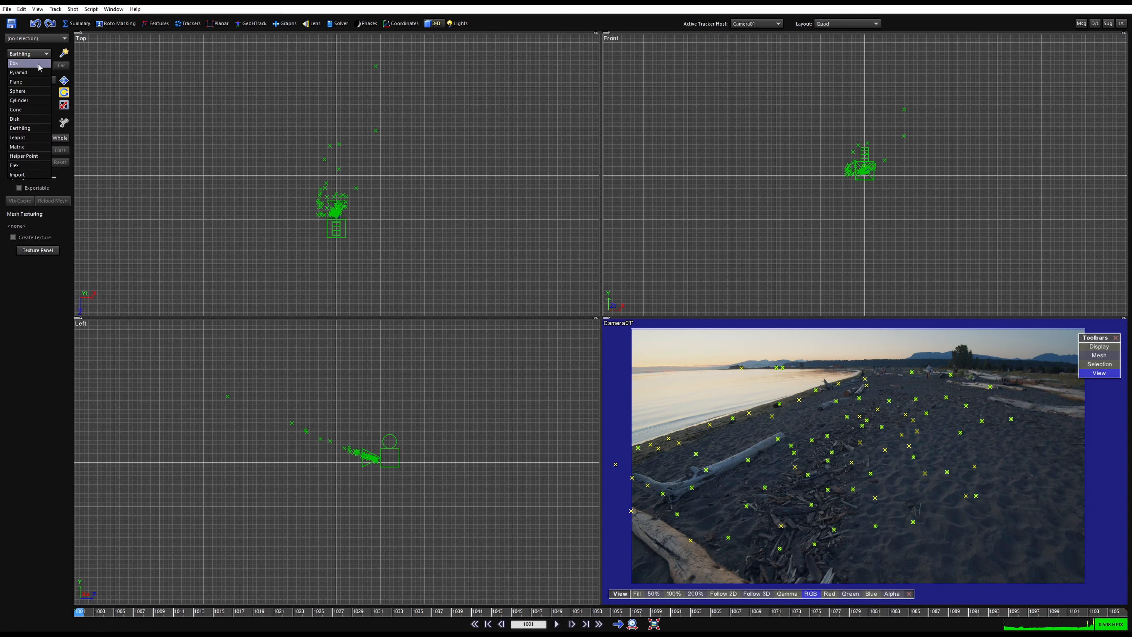
click(39, 57)
scroll(343, 184, up, 5)
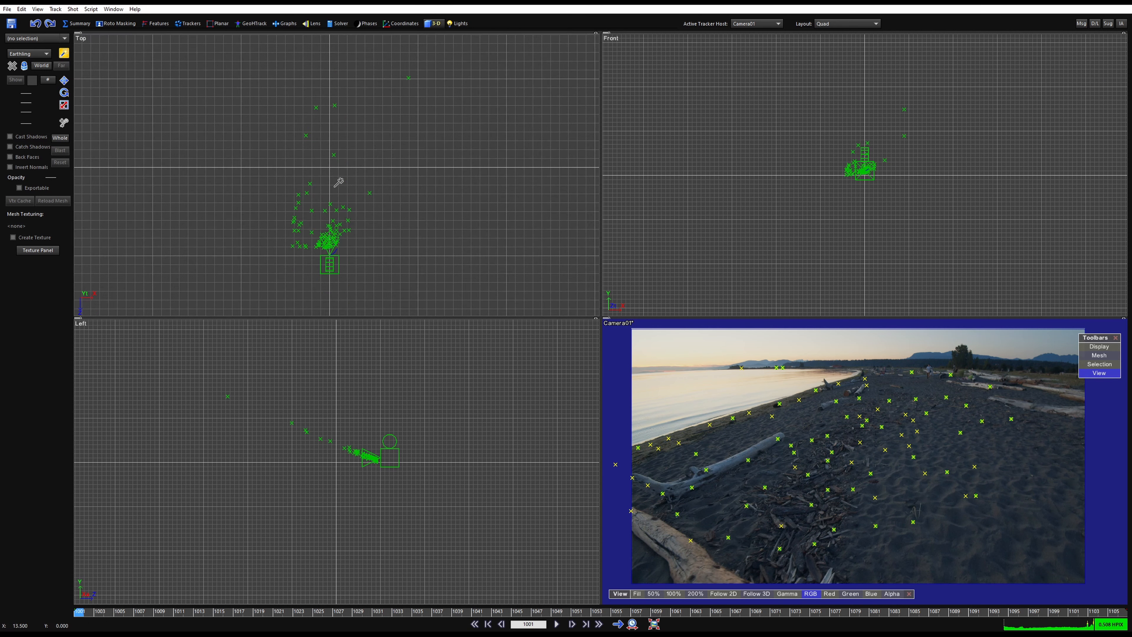
click(326, 160)
drag(325, 160, 430, 168)
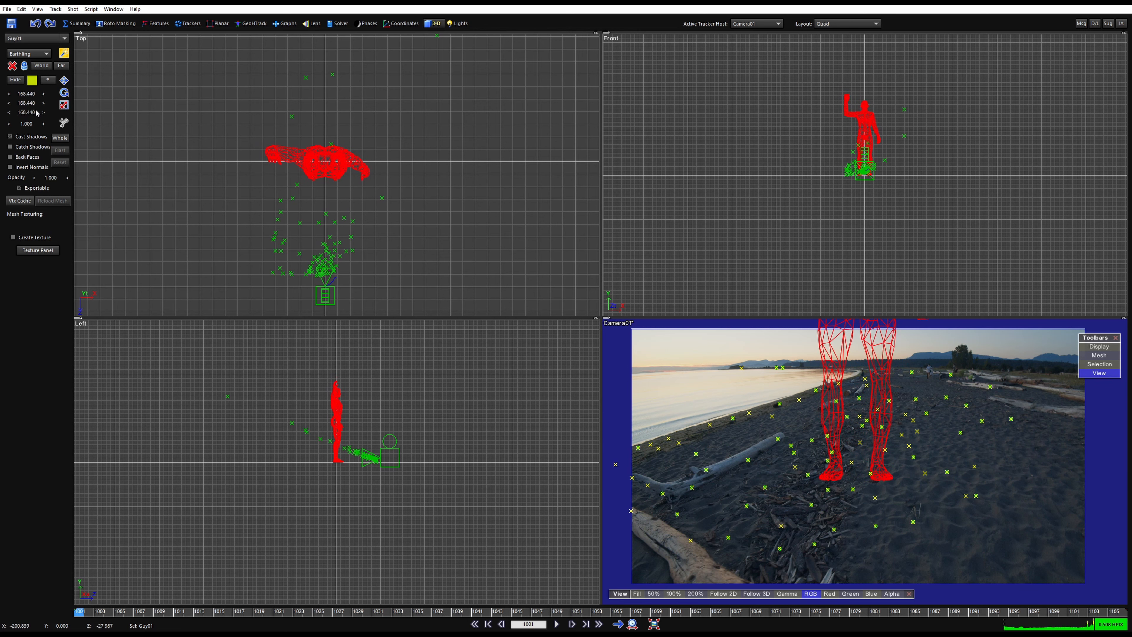
click(63, 81)
drag(305, 154, 308, 154)
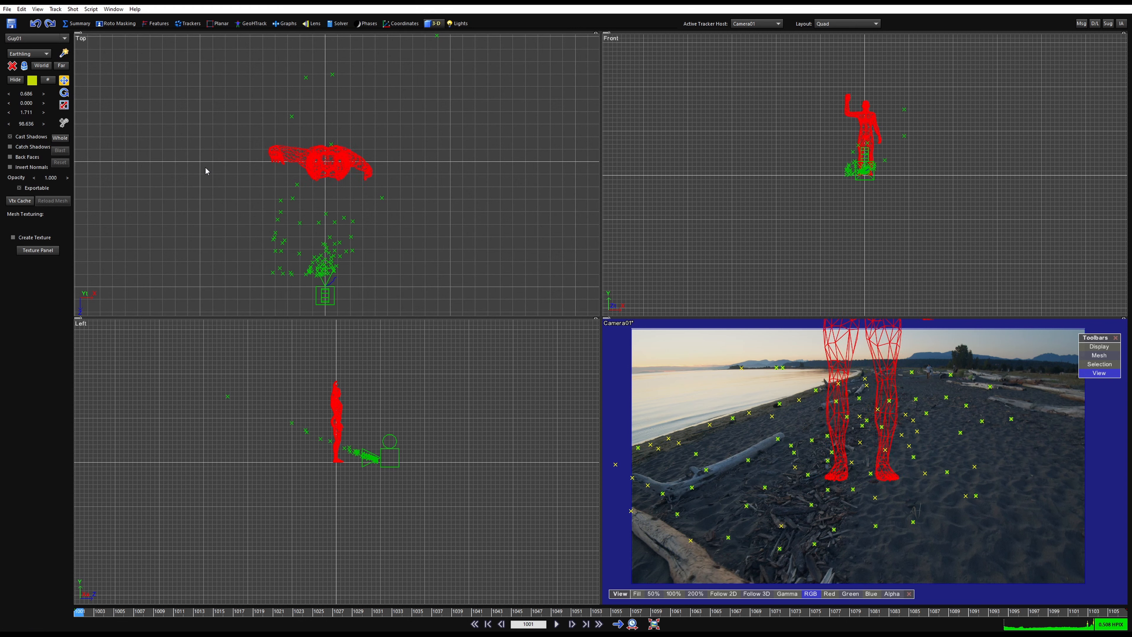
- Enable whole-path transforms for Camera01, shift the solved scene in the Top view, and turn off the option that makes them affect meshes
click(64, 140)
drag(329, 259, 327, 248)
mouse_move(337, 193)
mouse_down()
mouse_move(341, 204)
mouse_move(290, 236)
mouse_move(306, 188)
mouse_move(355, 180)
mouse_move(341, 175)
mouse_up()
right_click(359, 174)
mouse_move(401, 179)
click(503, 234)
key(r)
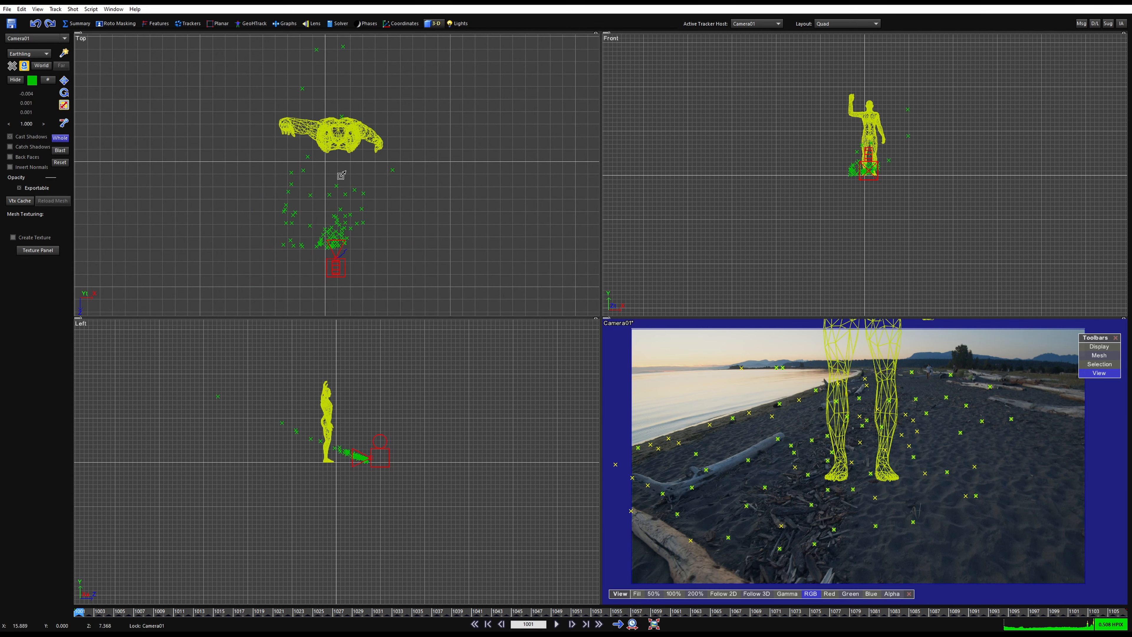
right_click(351, 162)
mouse_move(390, 164)
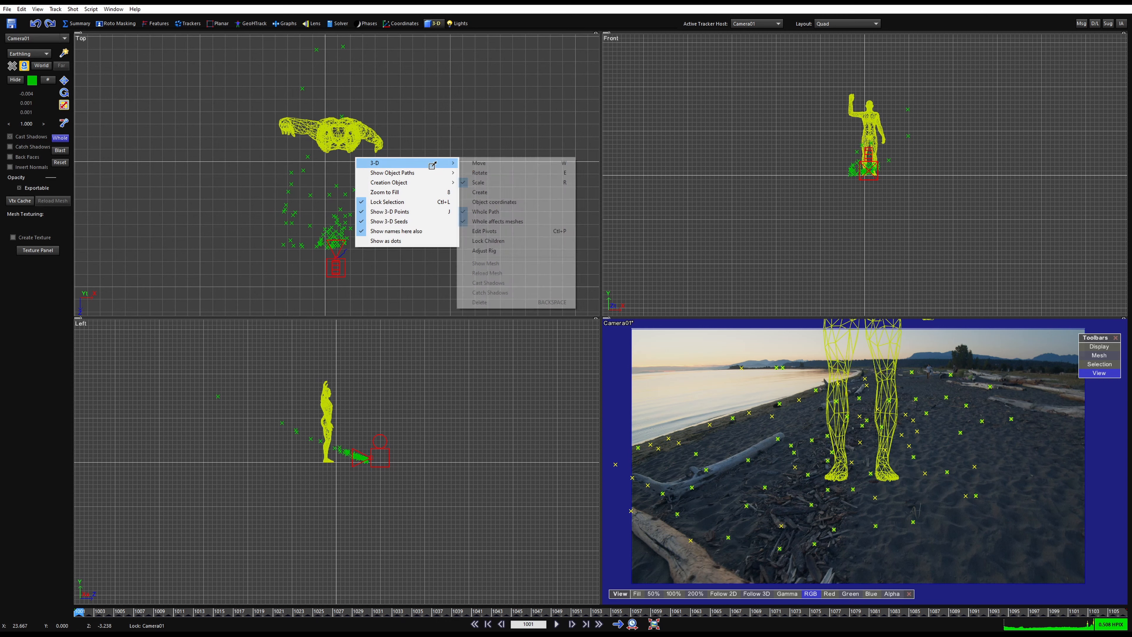
click(503, 222)
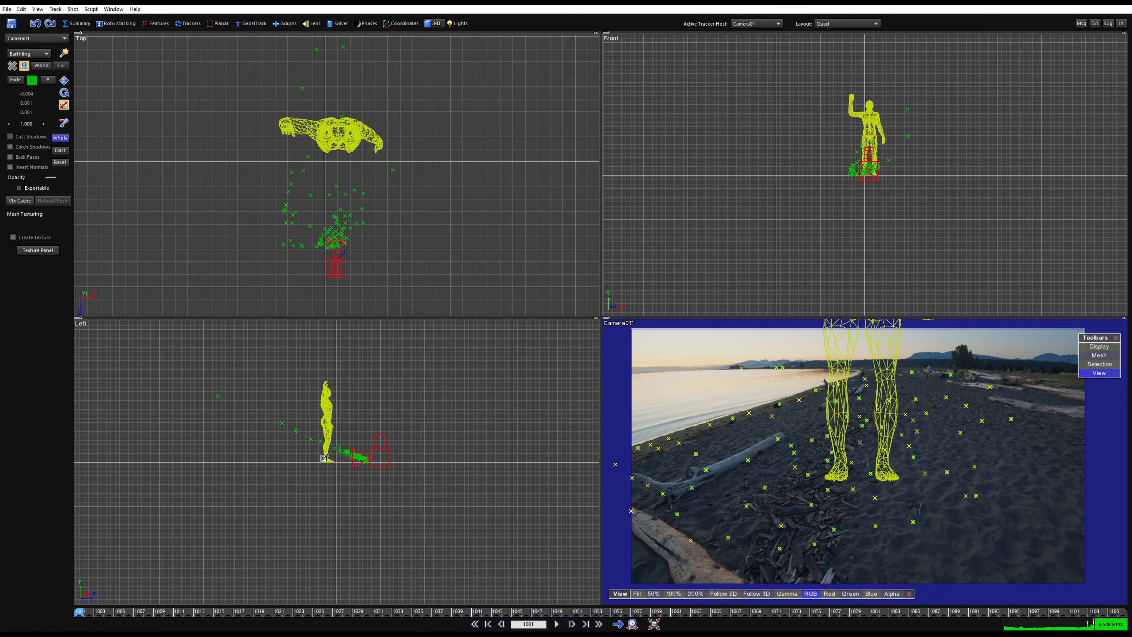
- Rotate, scale up and move the whole camera path in the Left view so the beach trackers lie along the ground plane
scroll(328, 458, up, 3)
scroll(336, 468, down, 3)
key(e)
key(r)
drag(338, 468, 464, 332)
key(w)
drag(439, 462, 332, 444)
key(e)
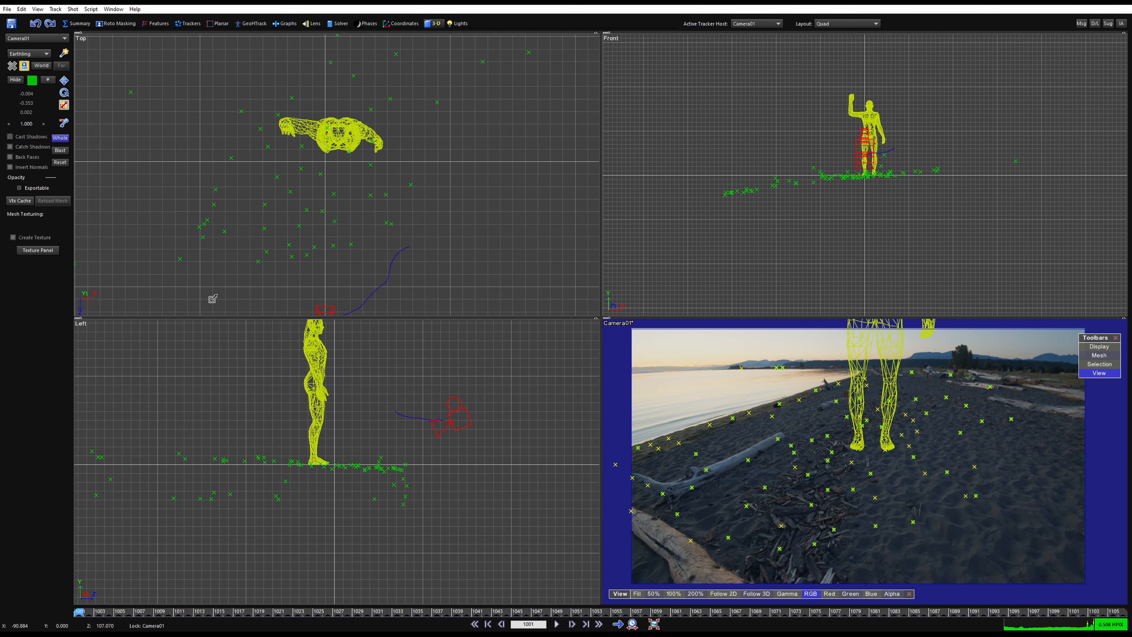
- Refine the whole solve's position, scale and rotation in the Left view until the ground trackers are level with the figure's feet
click(65, 93)
click(64, 80)
drag(353, 475, 413, 427)
key(e)
key(r)
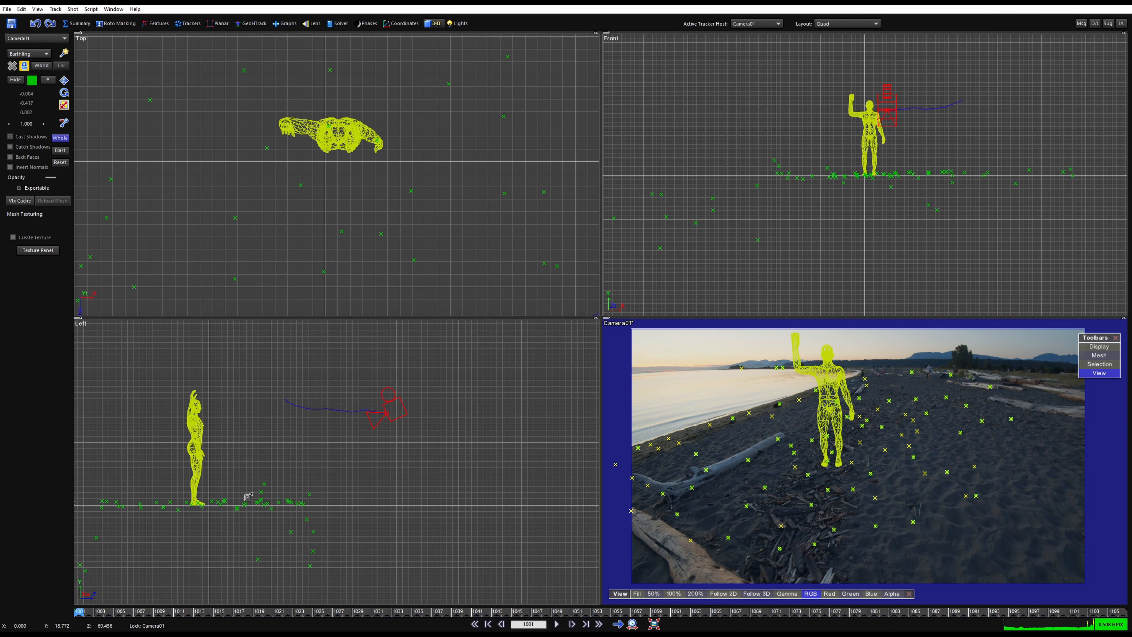
key(w)
drag(249, 500, 207, 501)
drag(207, 509, 208, 507)
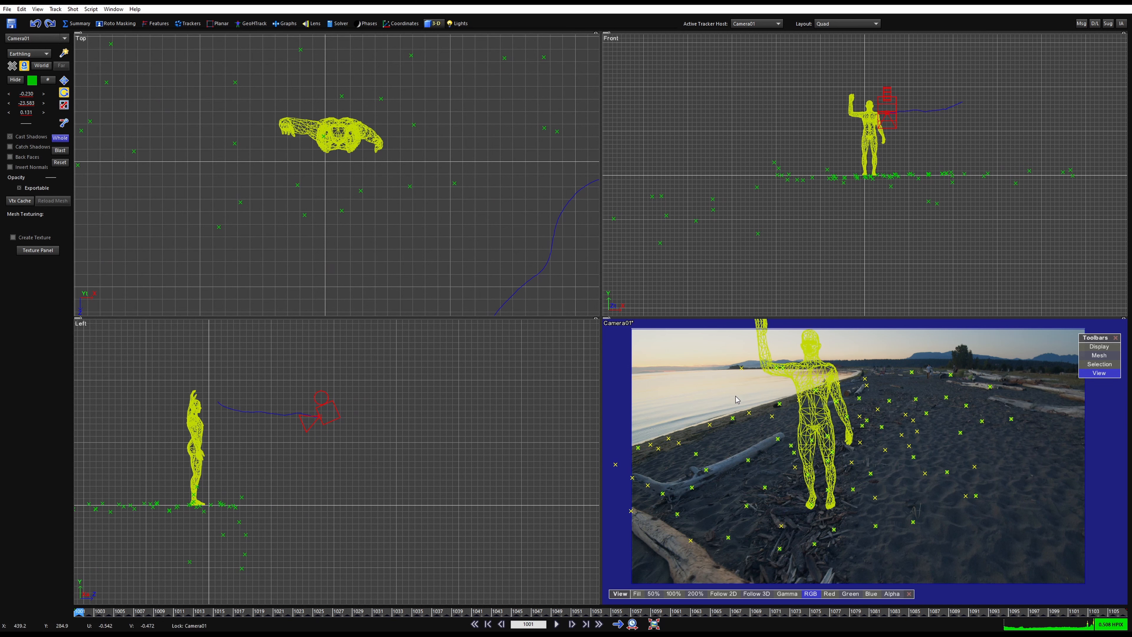
- Set up a Quad Perspective layout with an enlarged perspective view locked to Camera01, framing the full image and the Left view's scene
key(8)
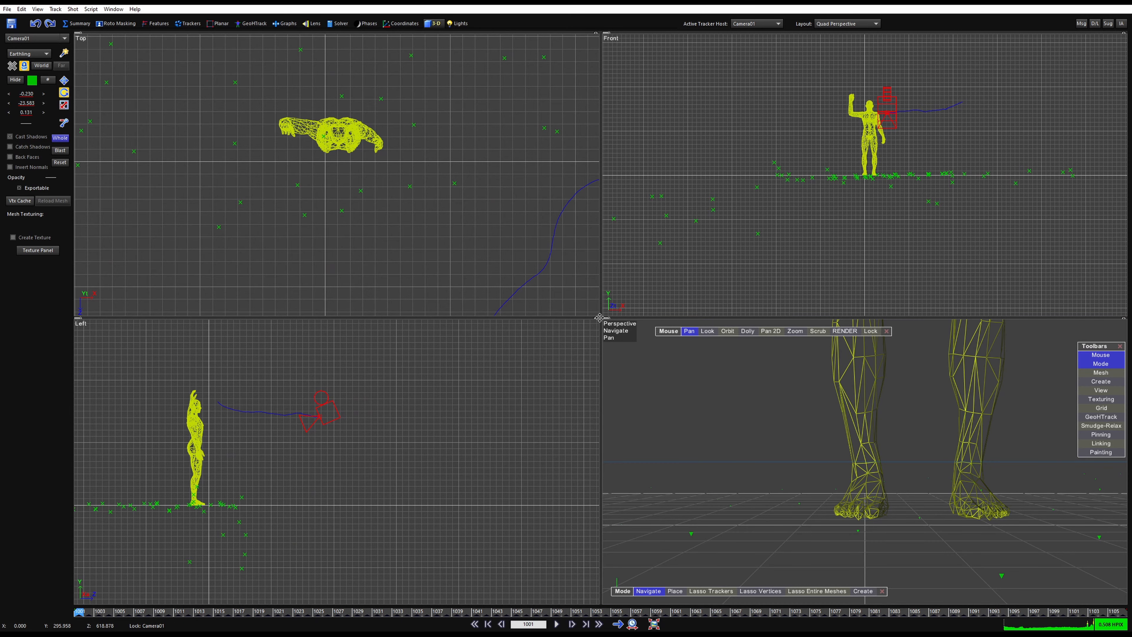
drag(600, 317, 398, 210)
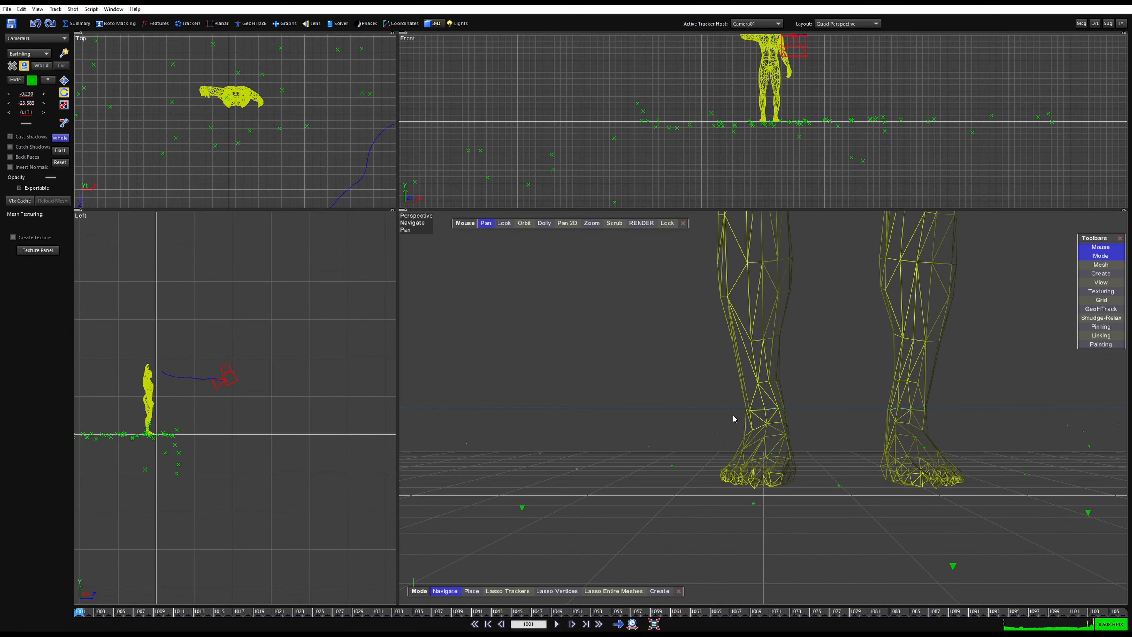
click(667, 228)
scroll(786, 446, down, 2)
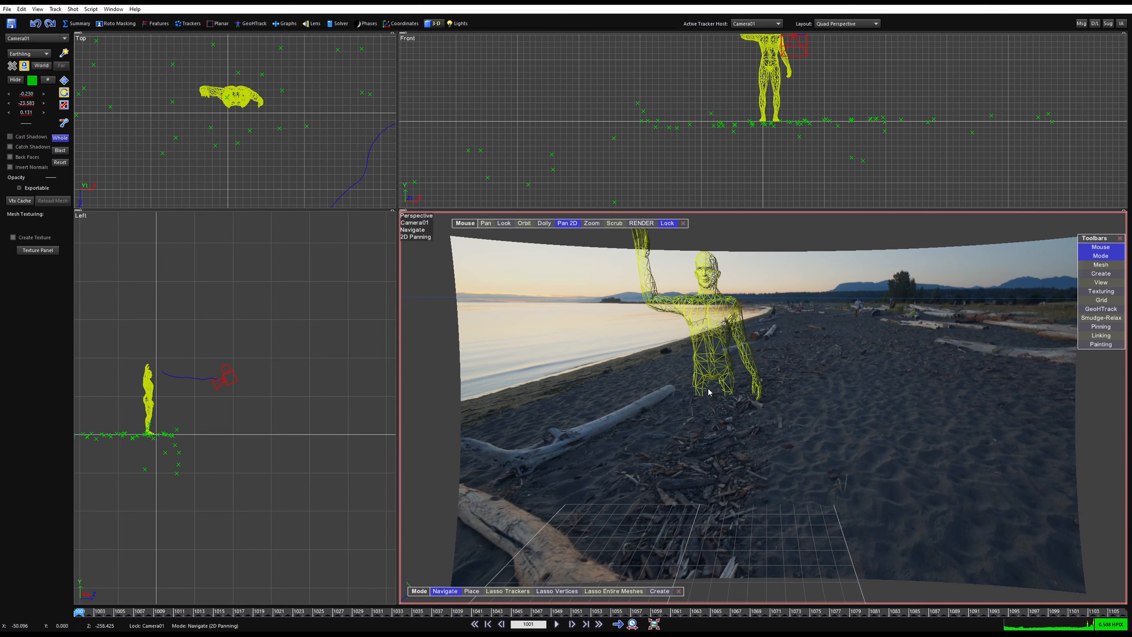
scroll(713, 396, down, 1)
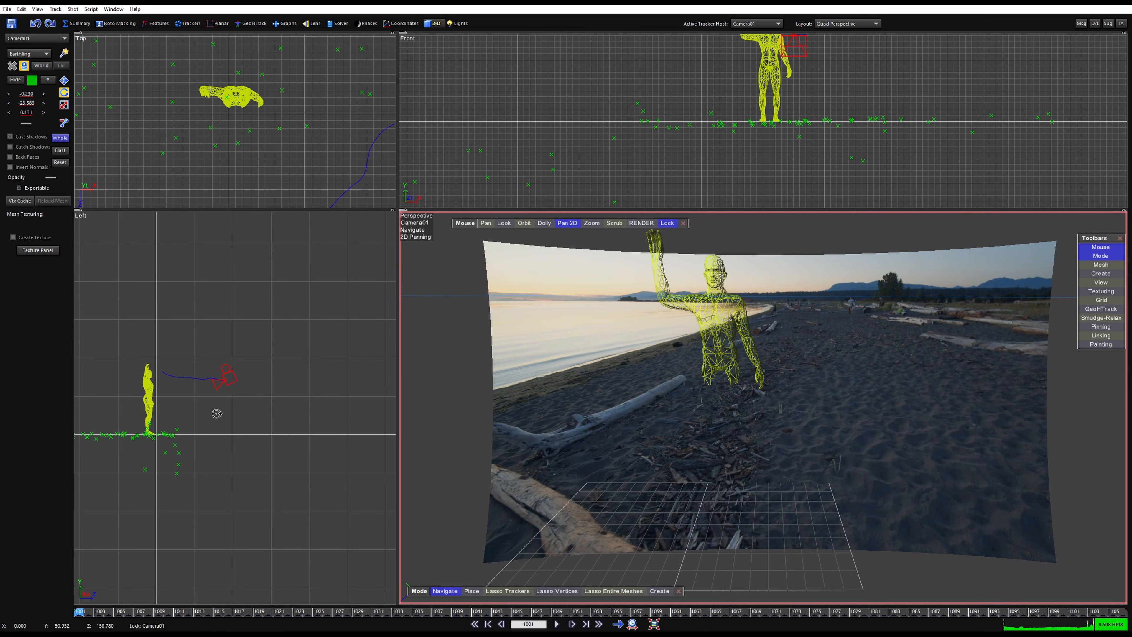
middle_drag(217, 414, 243, 455)
scroll(243, 454, up, 2)
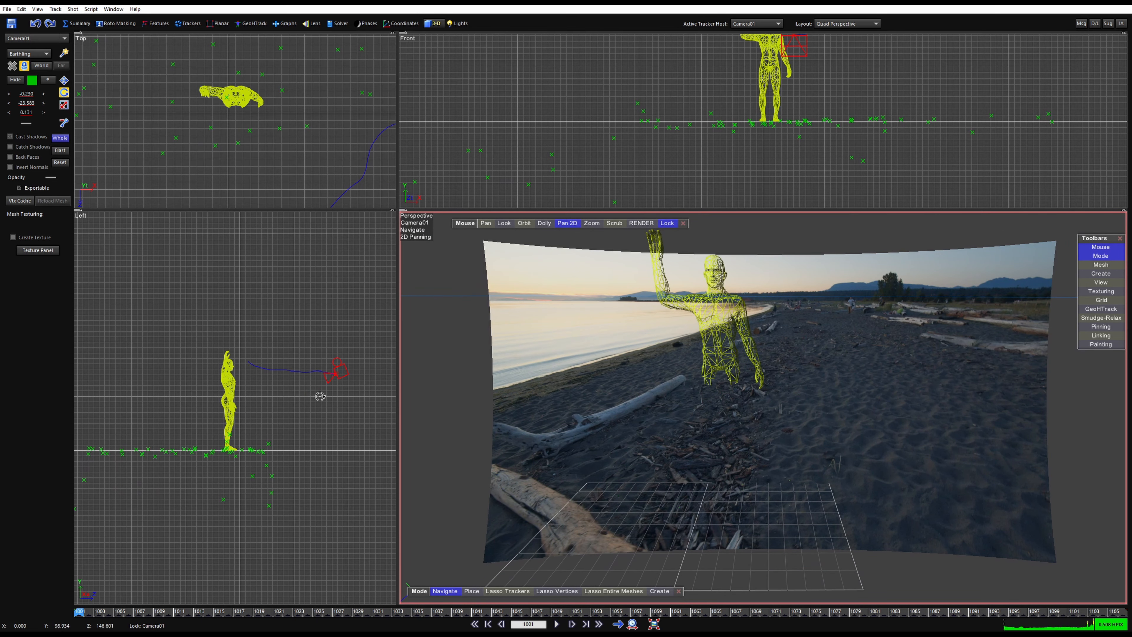
- Set the solver's world size to 1000 and deselect the camera
click(337, 24)
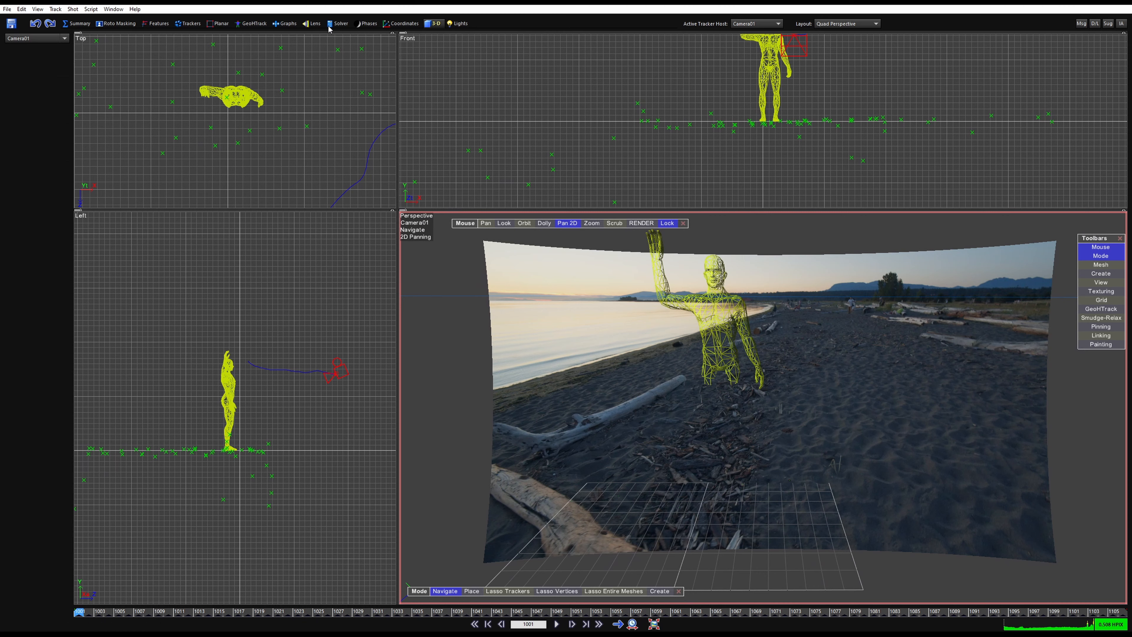
click(54, 141)
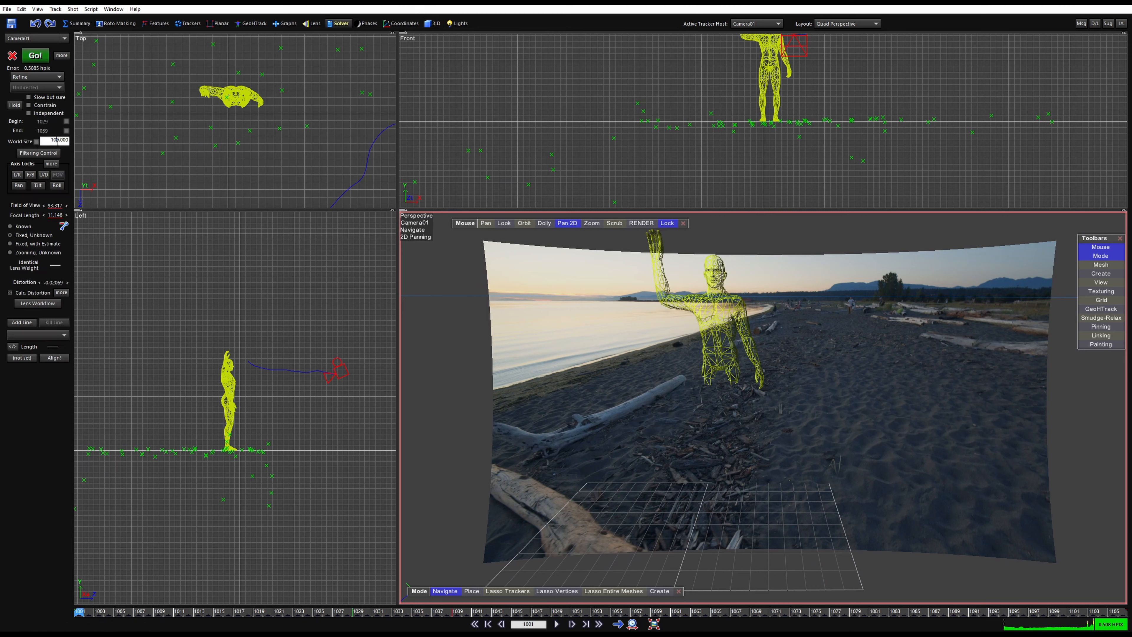
text(0)
key(Return)
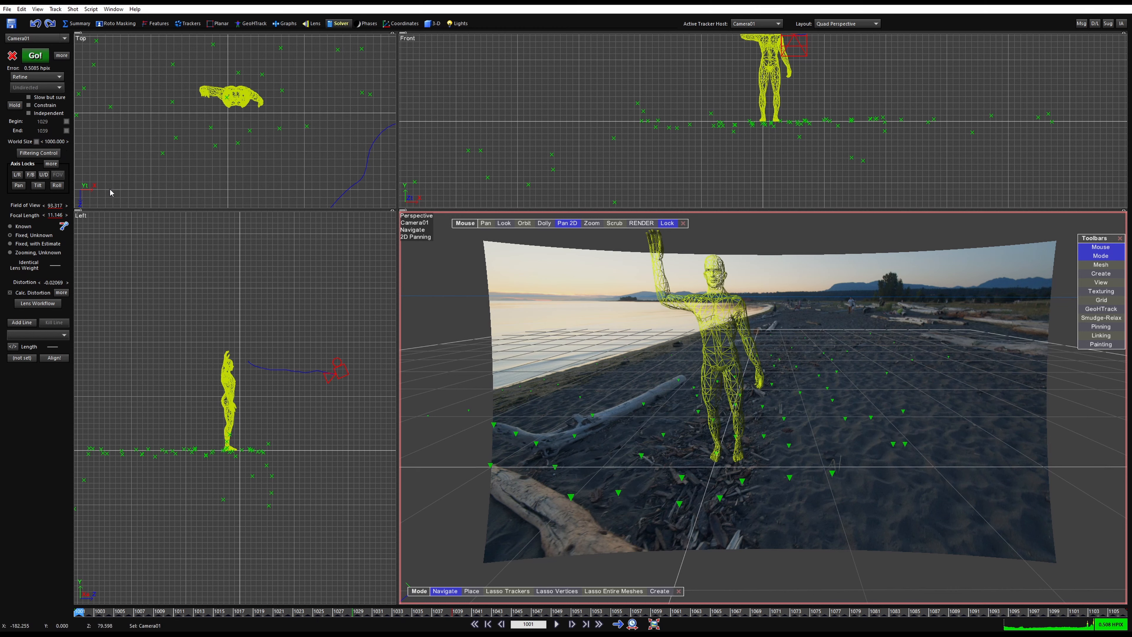
click(186, 256)
- Rotate Camera01's whole path slightly in the Left view and to a heading of about 16 degrees in the Top view
click(432, 24)
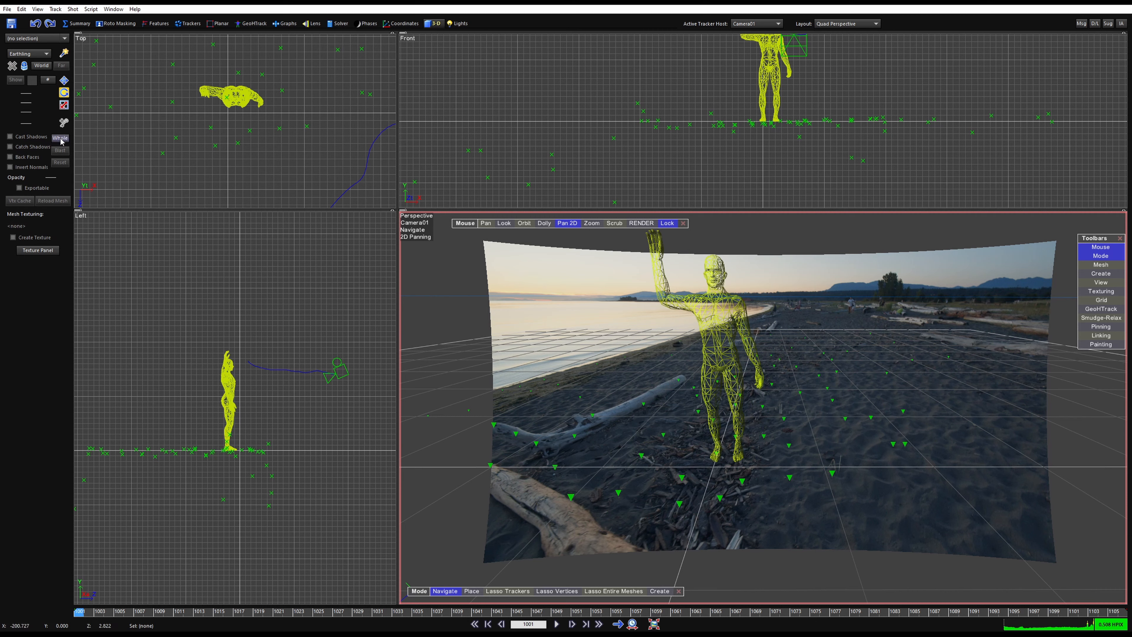
click(134, 296)
drag(222, 454, 226, 452)
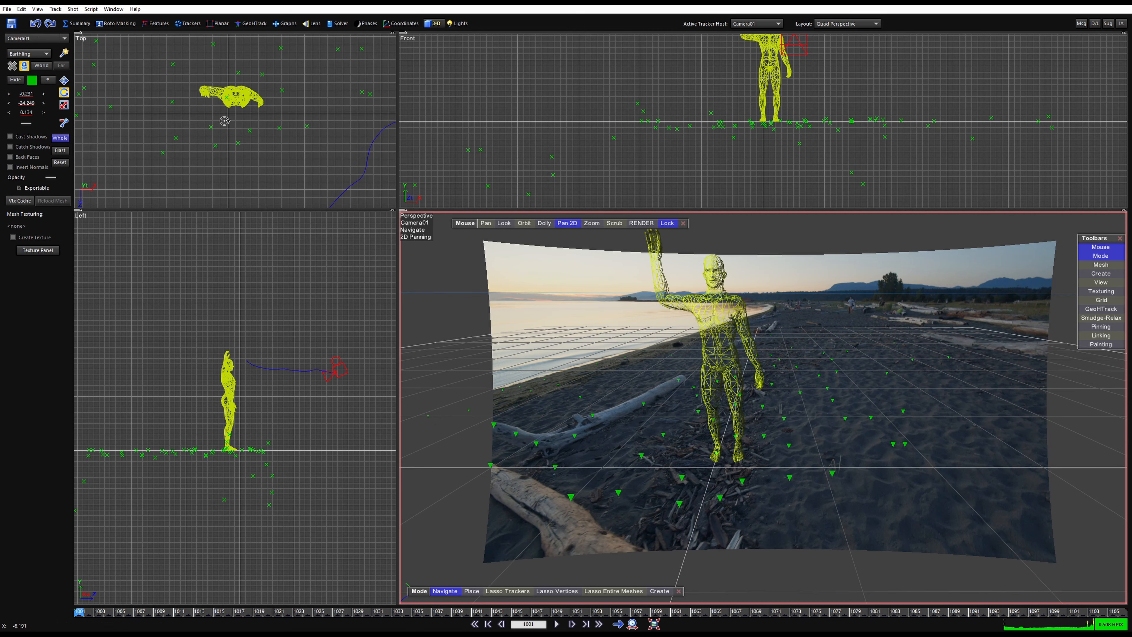
drag(228, 114, 239, 93)
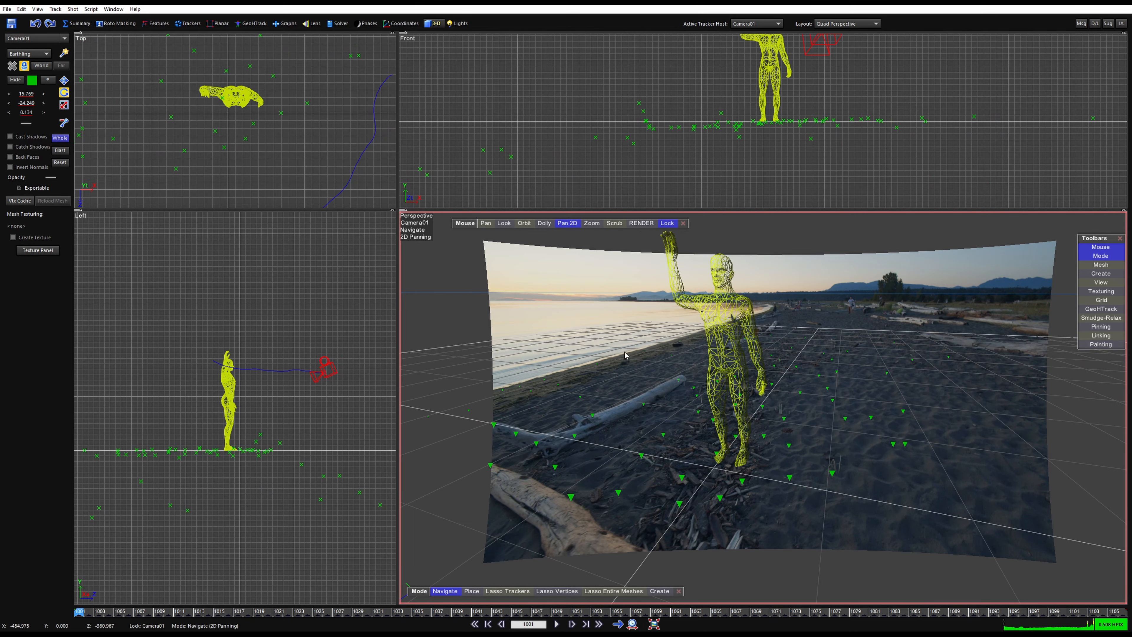
- Play the shot to frame 1094 and inspect the horizon line against the sea in the perspective view
click(573, 624)
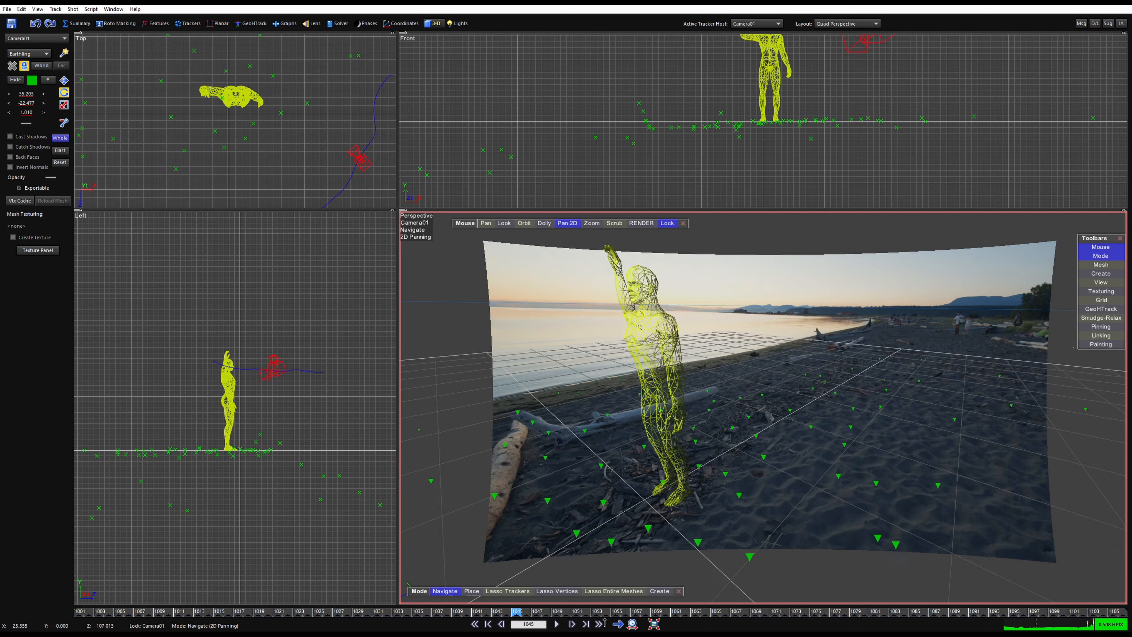
scroll(654, 474, up, 3)
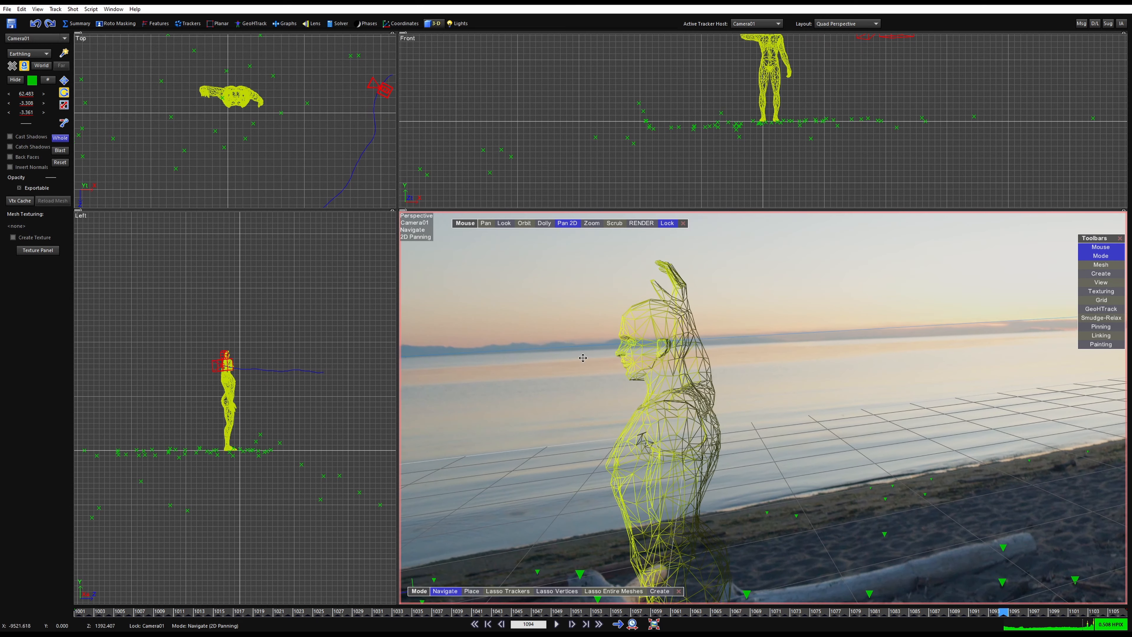
scroll(773, 405, up, 4)
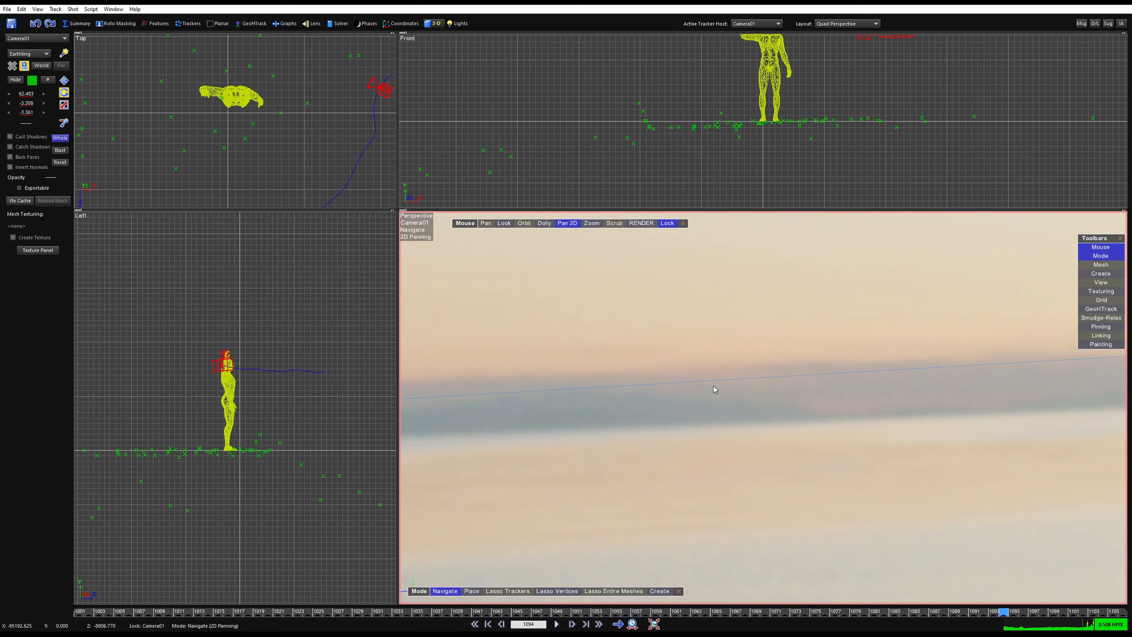
scroll(779, 431, down, 4)
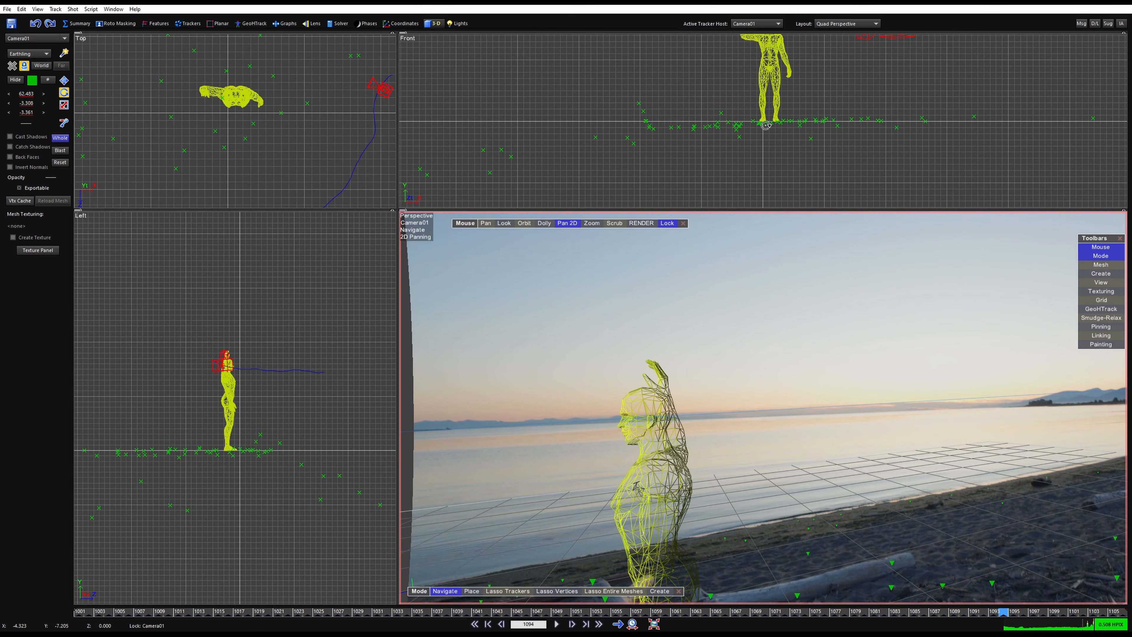
- Fine-tune the whole solve's rotation in the Front and Left views to match the horizon at frame 1094, and show the full perspective view
drag(765, 126, 727, 183)
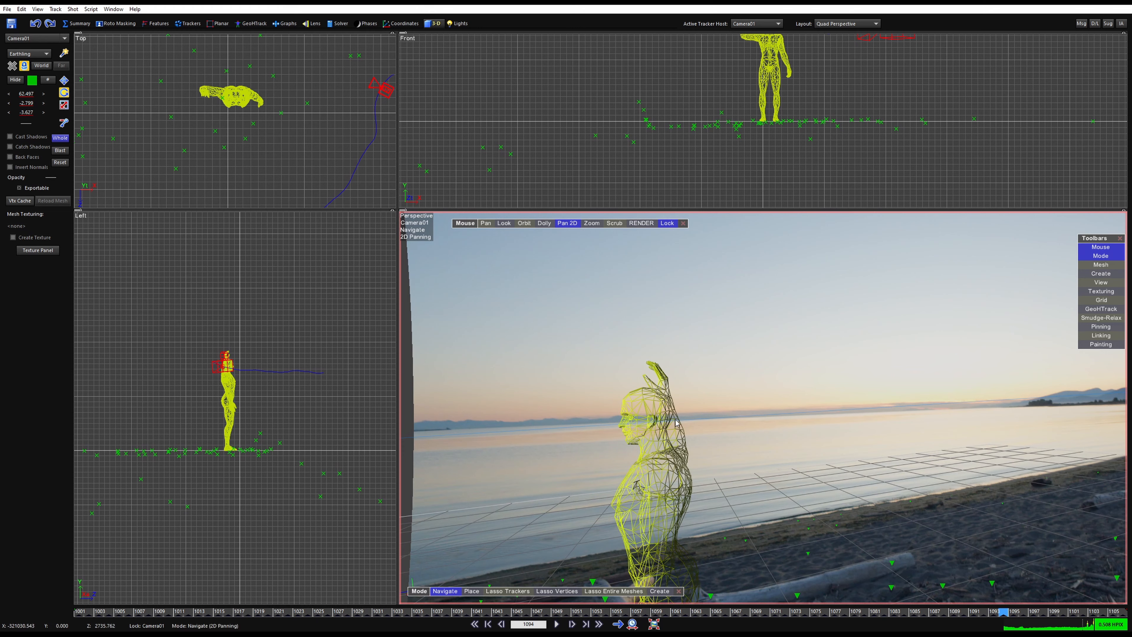
drag(233, 455, 318, 111)
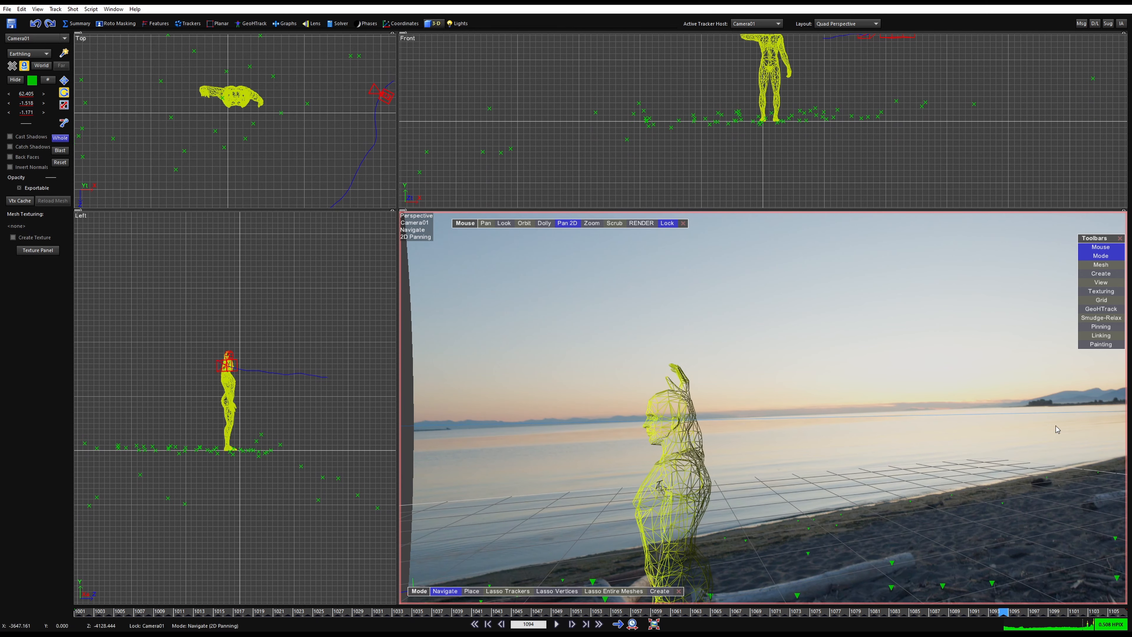
drag(235, 452, 249, 360)
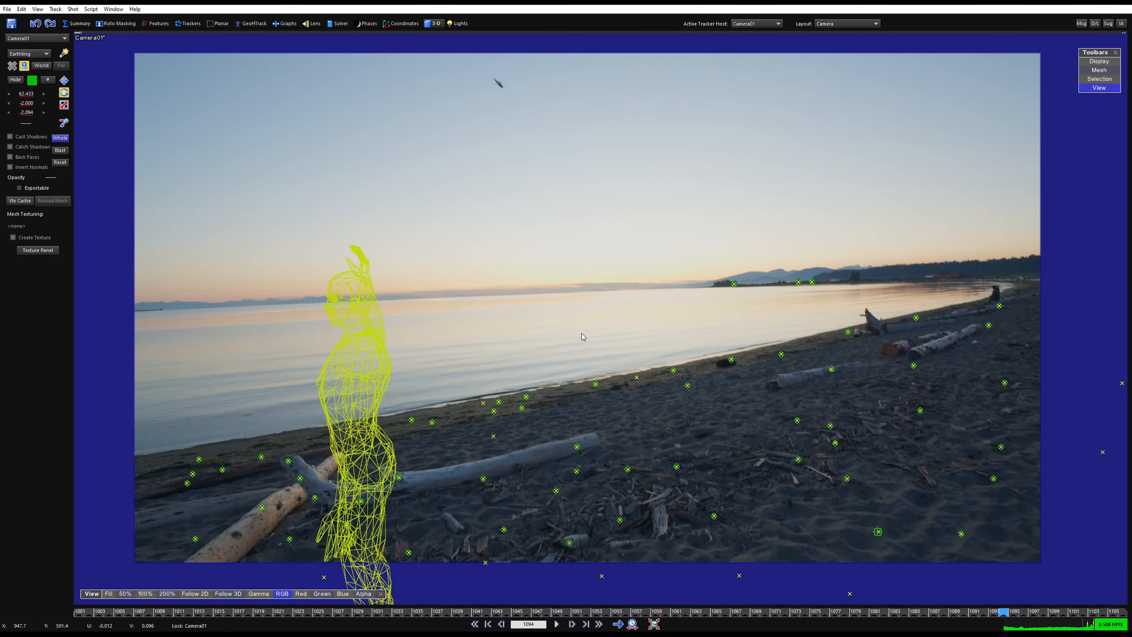
key(p)
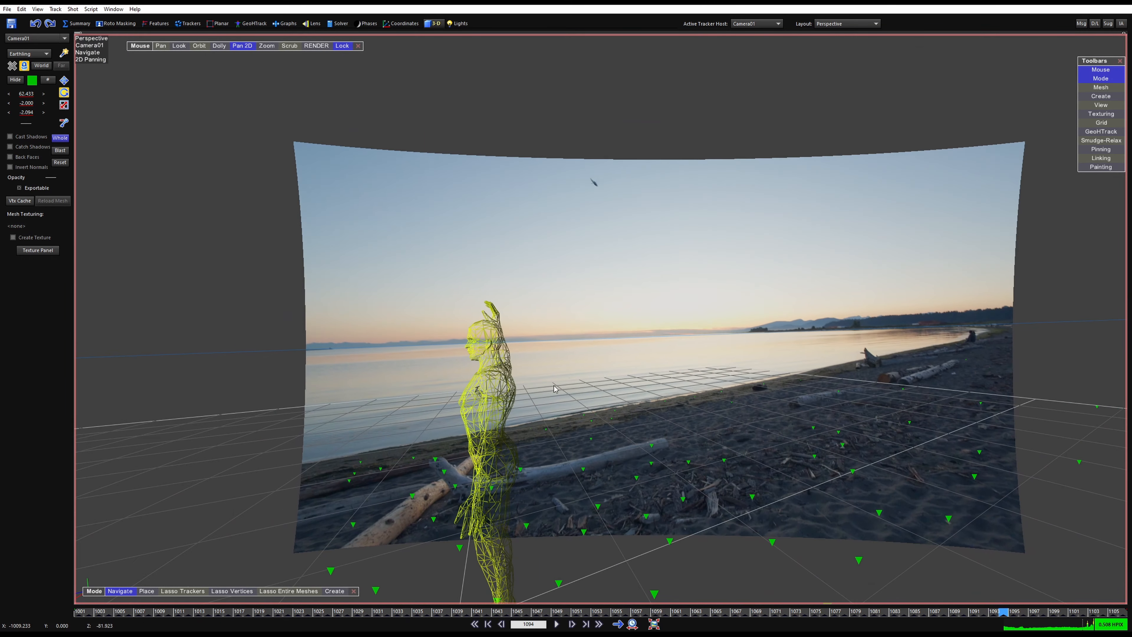
- Compare the horizon line with the sea at frame 1001 and slightly rotate the whole solve in the Left and Front views to match
middle_drag(554, 386, 484, 384)
key(shift+a)
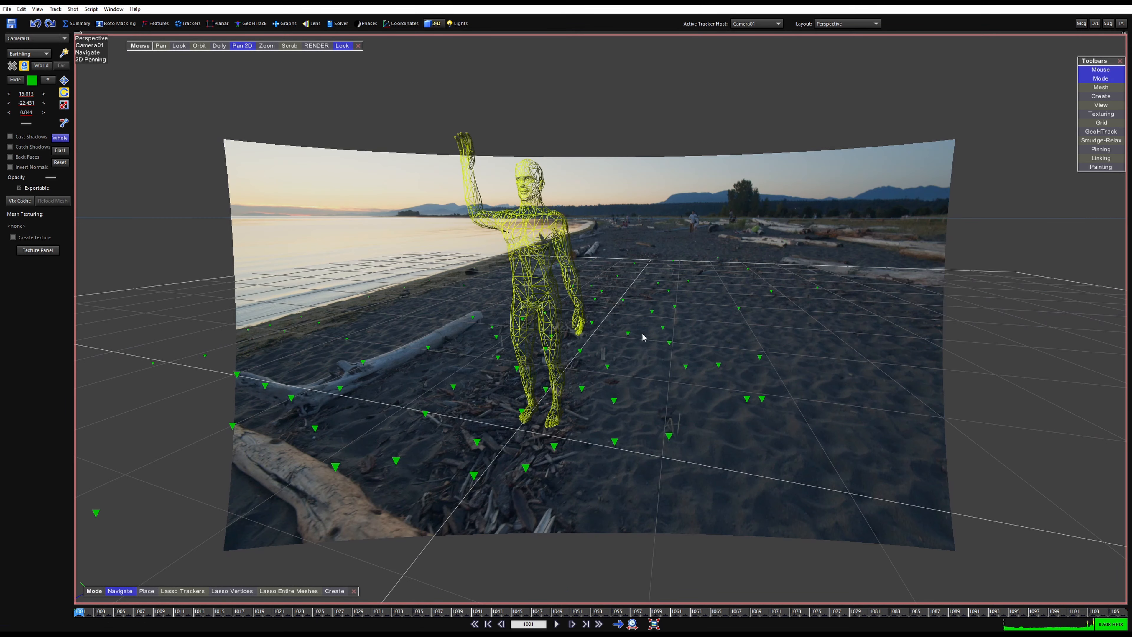
scroll(738, 227, up, 2)
scroll(204, 213, up, 4)
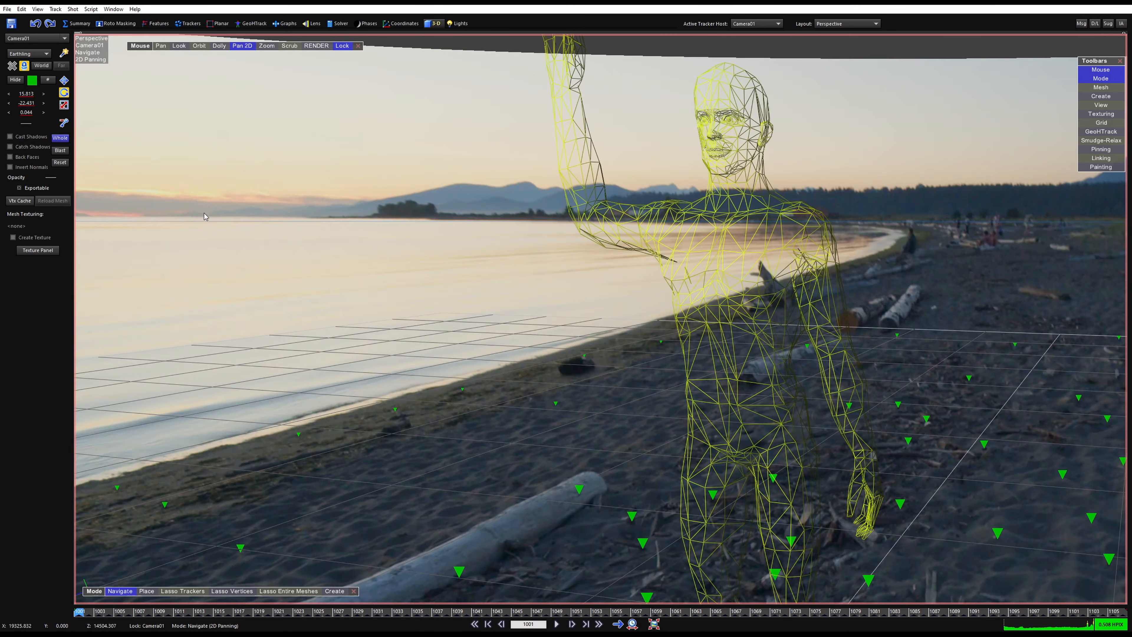
scroll(223, 209, up, 2)
scroll(477, 287, down, 5)
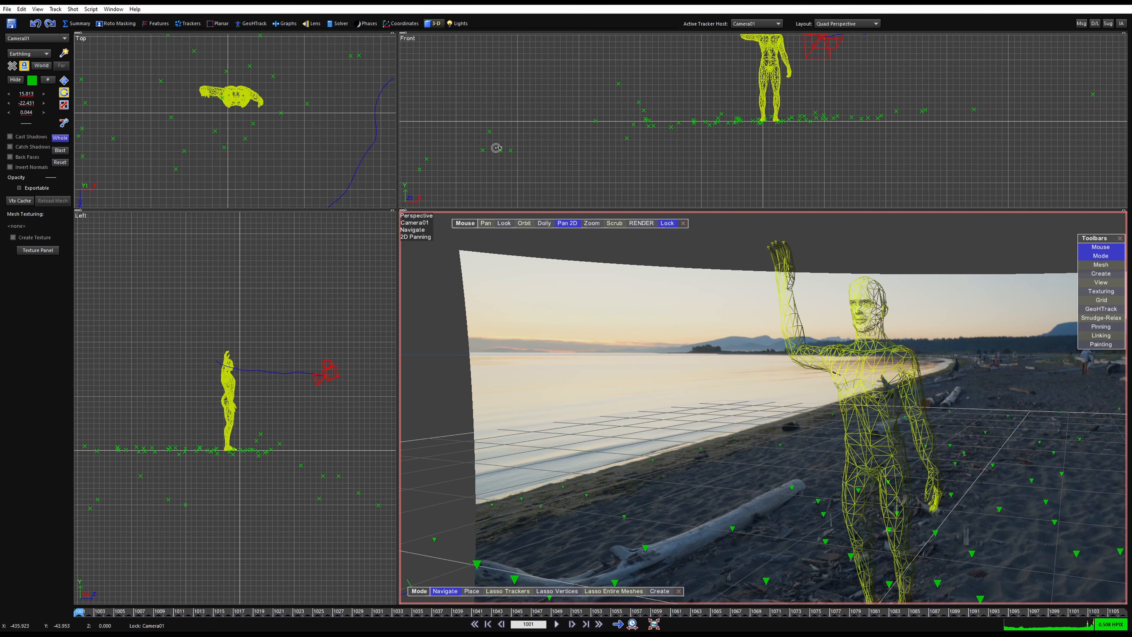
key(q)
drag(236, 457, 244, 442)
drag(766, 126, 761, 112)
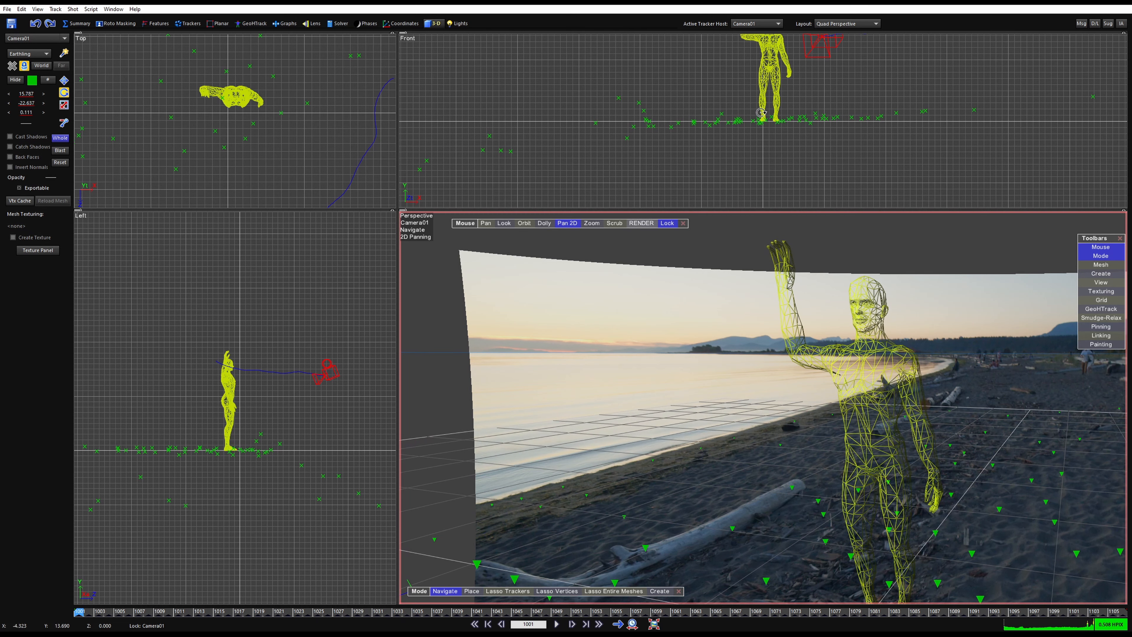
- Review the horizon, ground grid and human figure in the camera and perspective views at the first and last frames and up to frame 1021
key(c)
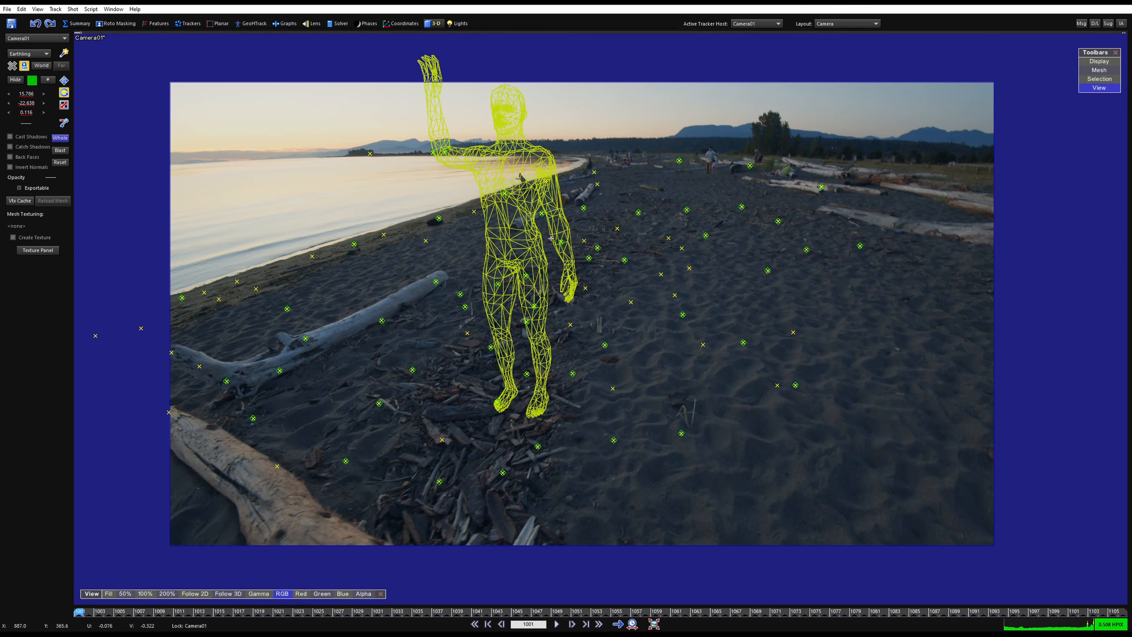
key(p)
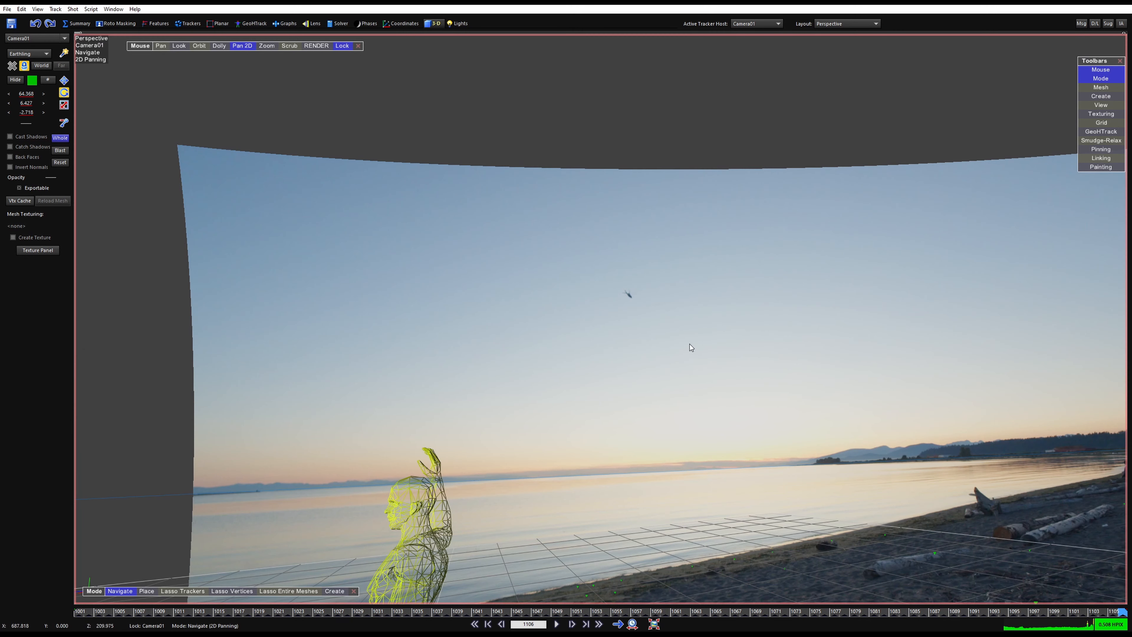
drag(675, 417, 622, 317)
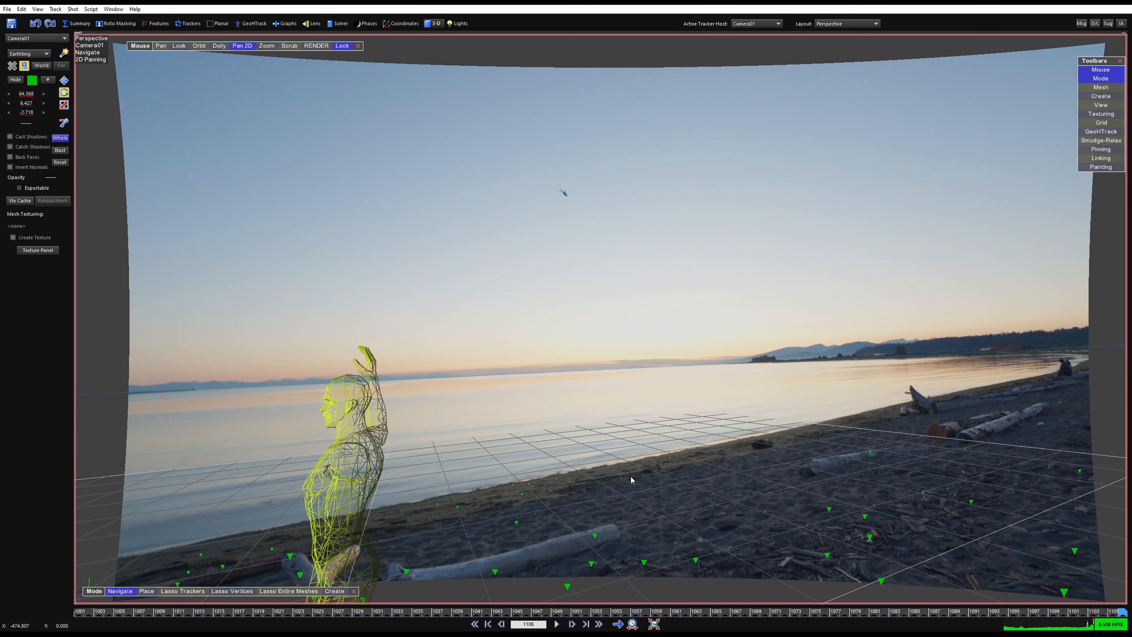
key(Home)
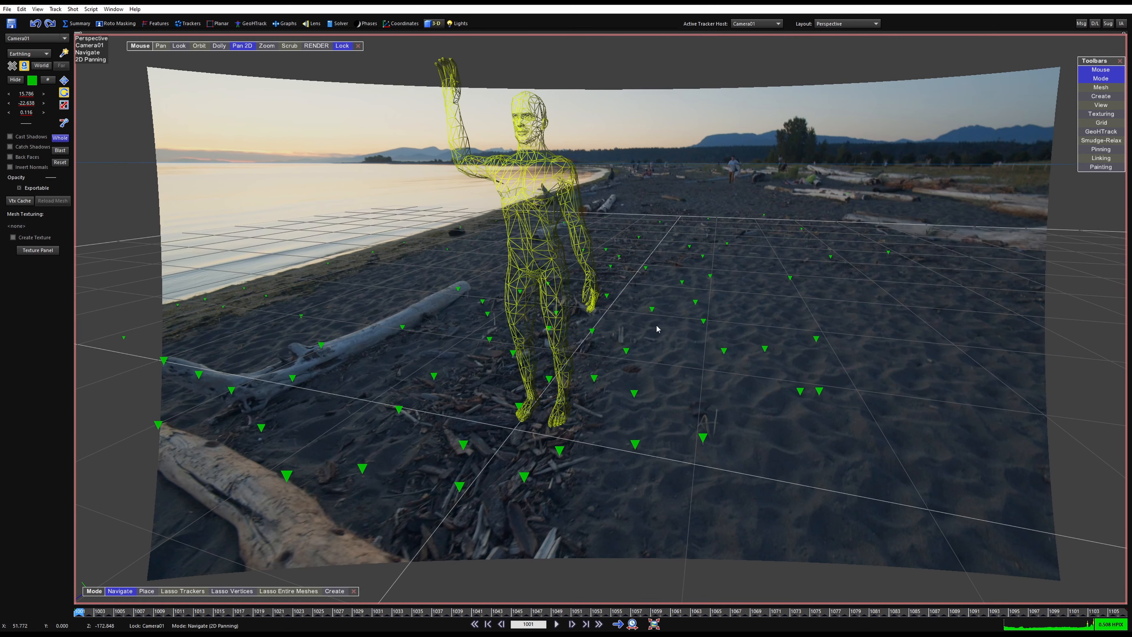
key(space)
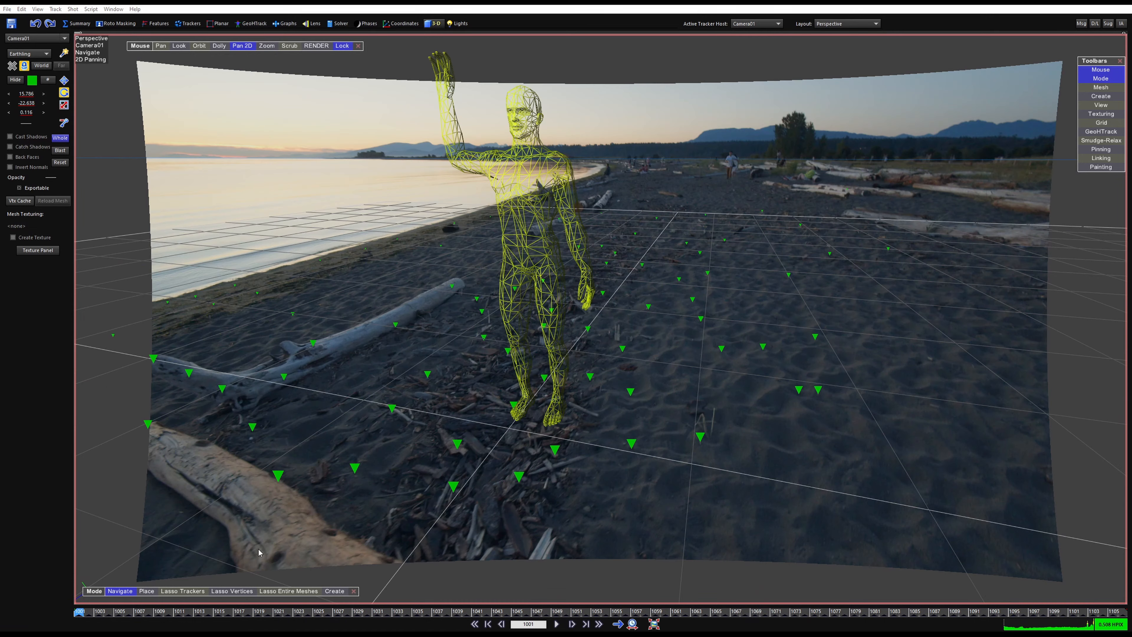
drag(145, 612, 279, 591)
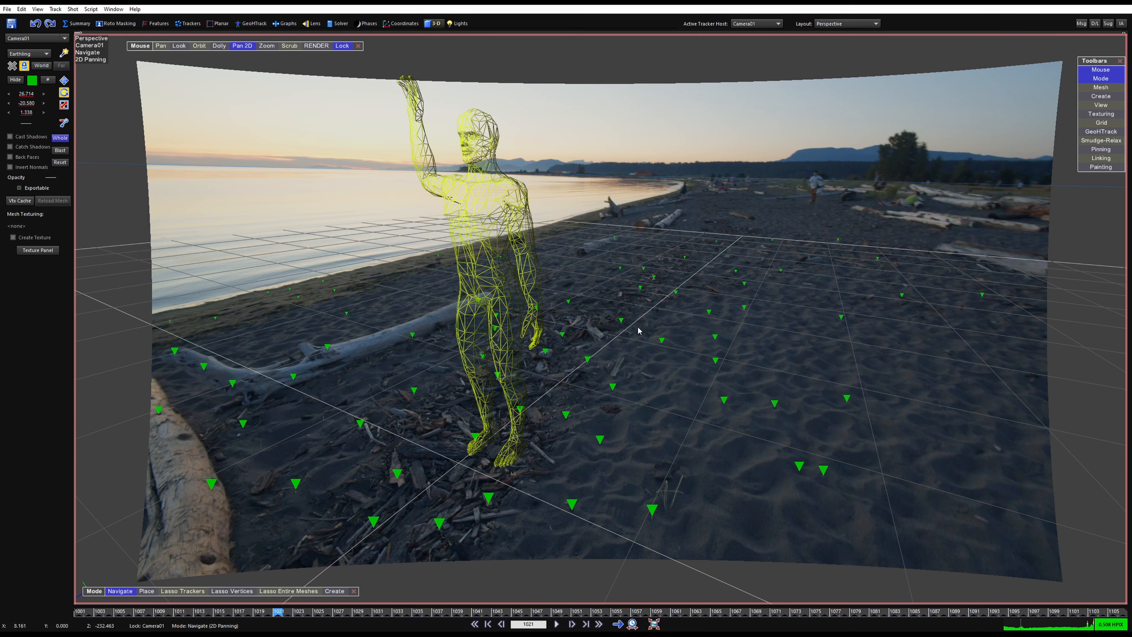
- Select all trackers and, in the camera view at frame 1063, deselect those on the pale log and the grey driftwood's root end
key(ctrl+a)
key(5)
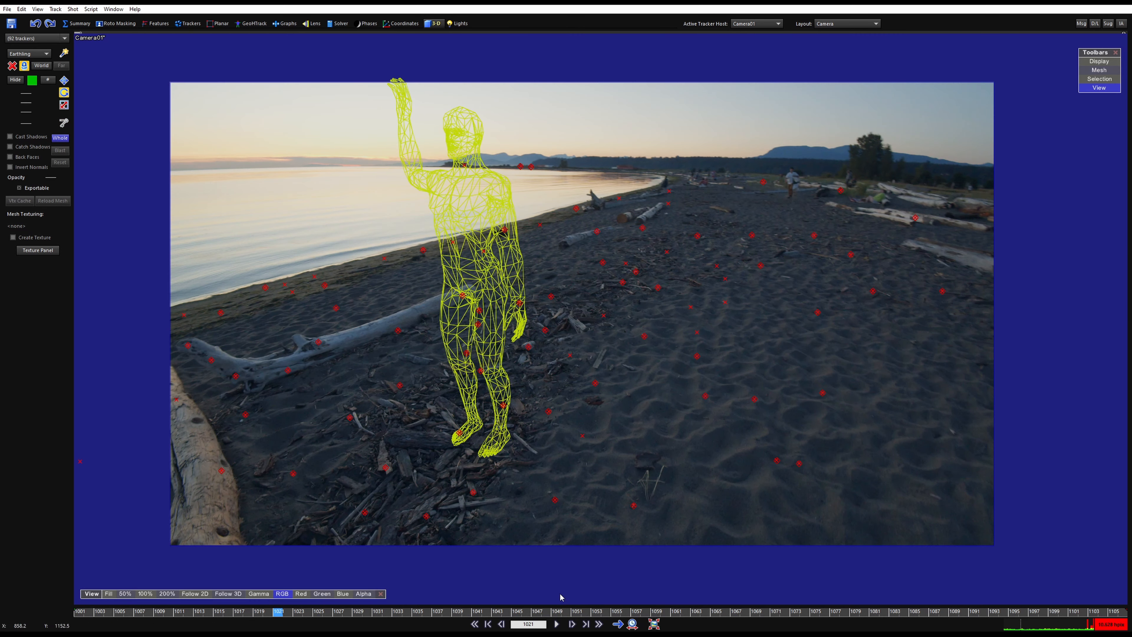
drag(573, 612, 694, 610)
middle_drag(336, 445, 488, 409)
scroll(377, 427, up, 6)
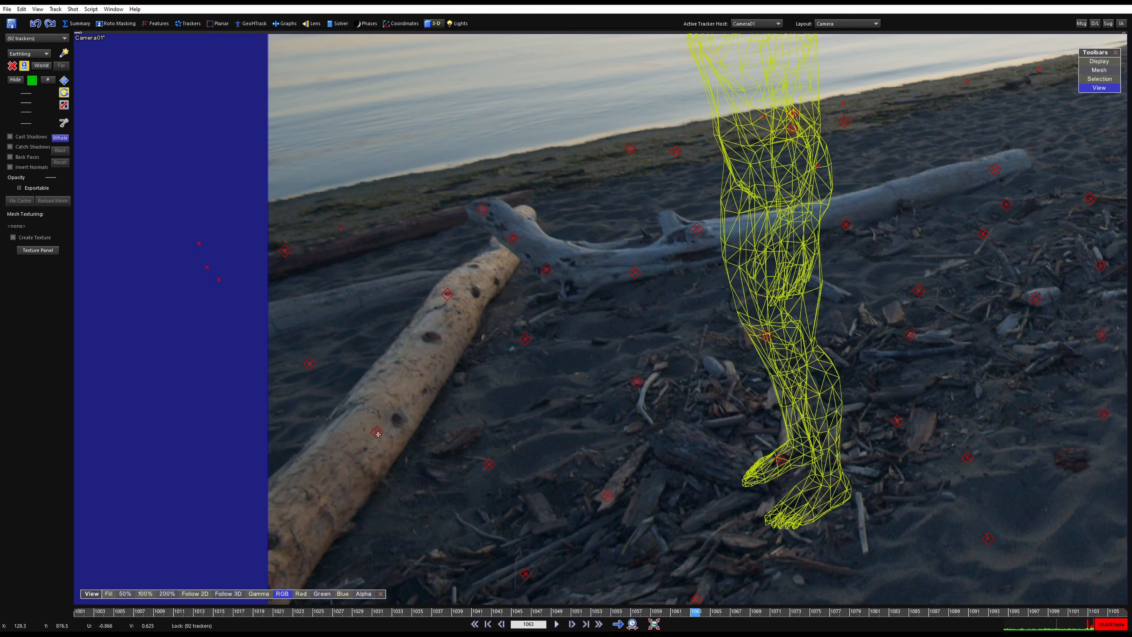
click(61, 139)
click(188, 24)
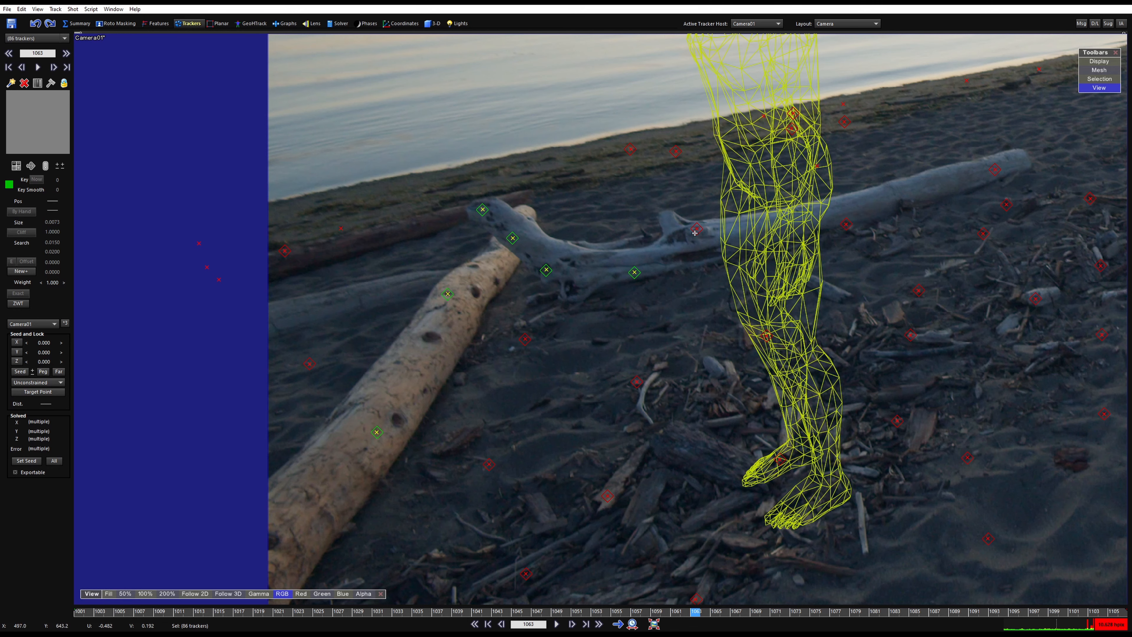
- Deselect the remaining trackers along the grey driftwood log behind the figure at frame 1063
scroll(703, 227, down, 2)
scroll(758, 250, up, 4)
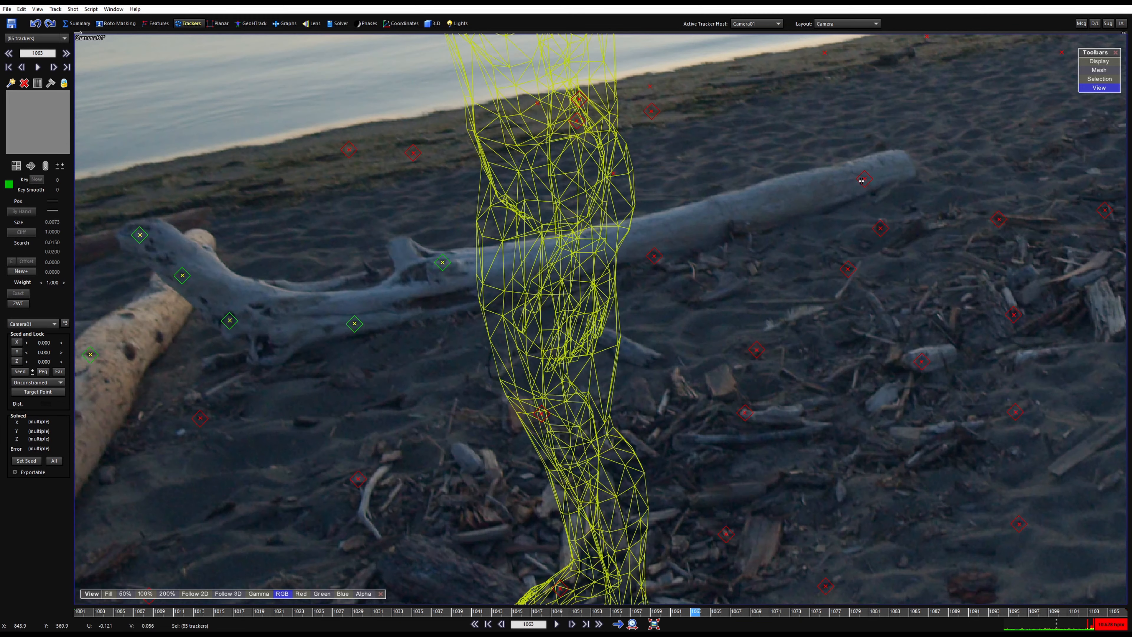
scroll(654, 258, down, 2)
scroll(577, 253, up, 5)
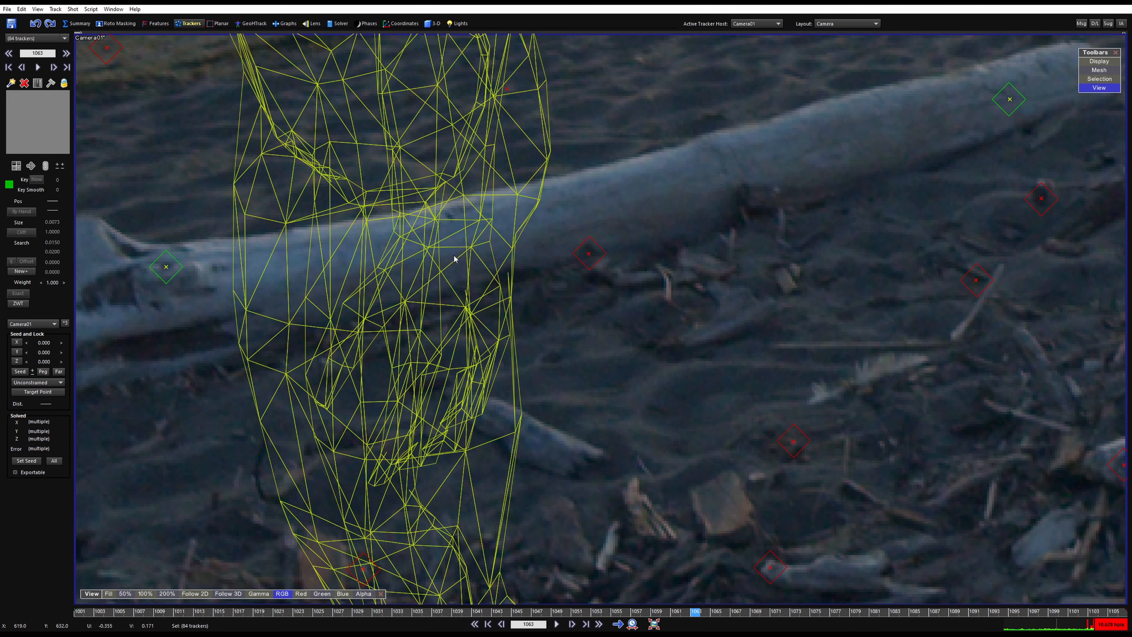
scroll(697, 253, down, 5)
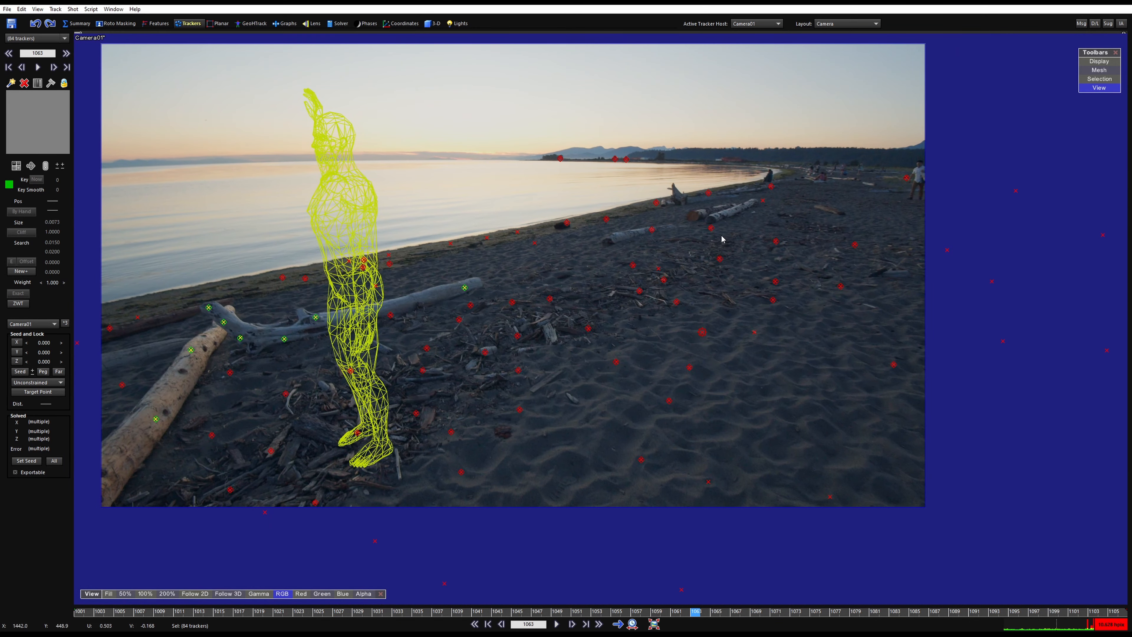
- Deselect the tracker on the distant driftwood logs at frame 1006 and review the remaining selection at the first and last frames
drag(387, 611, 156, 577)
scroll(784, 163, up, 5)
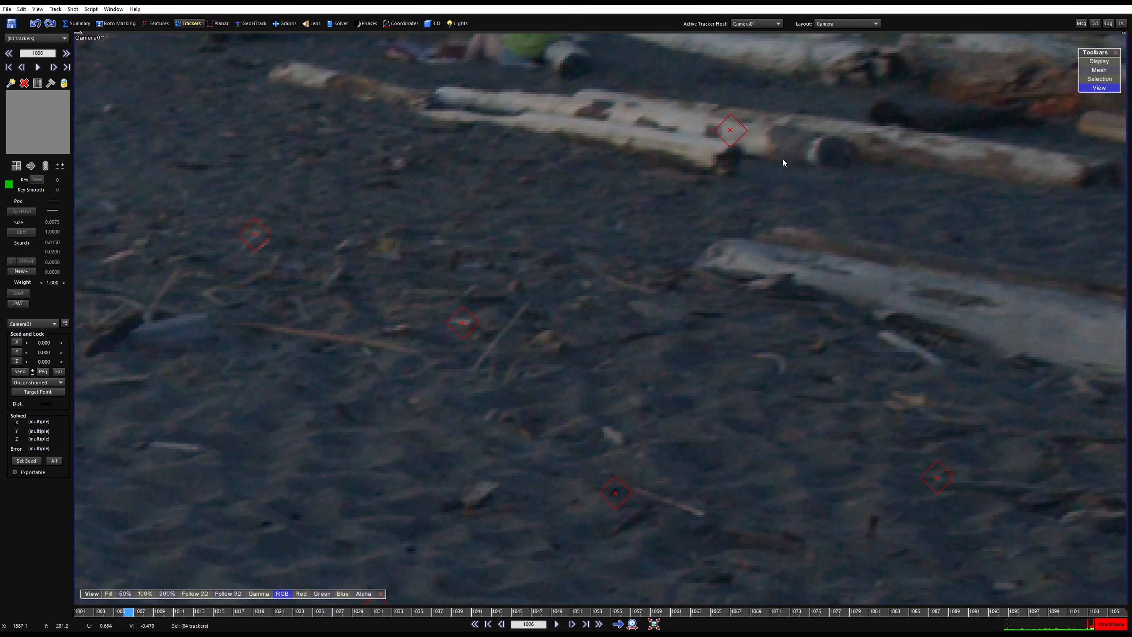
scroll(745, 132, down, 4)
middle_drag(722, 165, 699, 359)
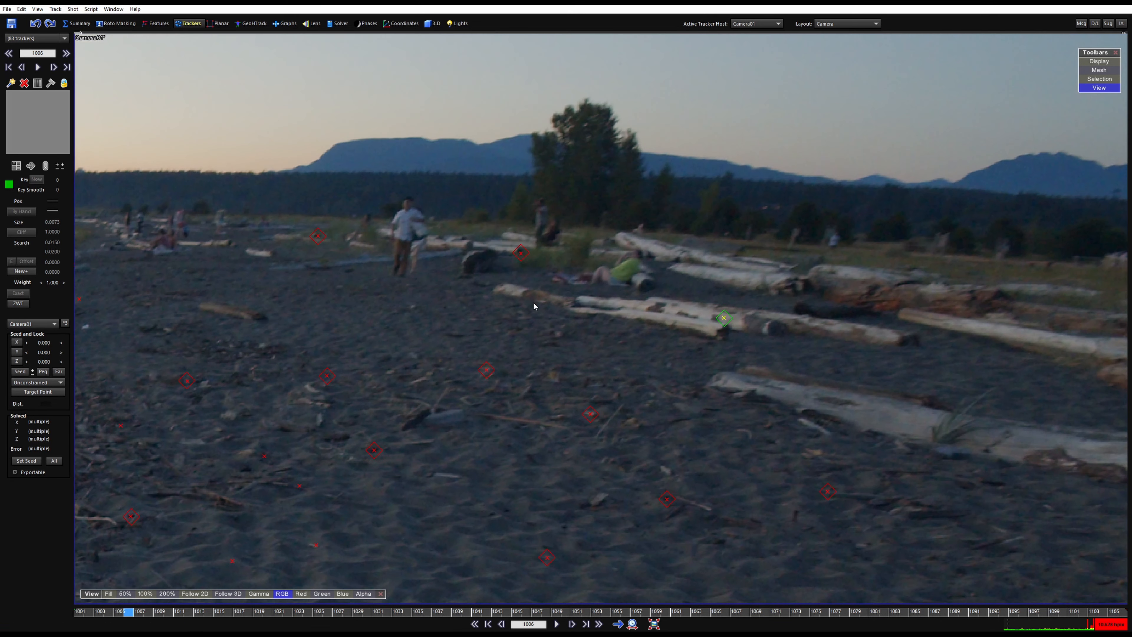
middle_drag(446, 286, 855, 276)
middle_drag(552, 297, 765, 255)
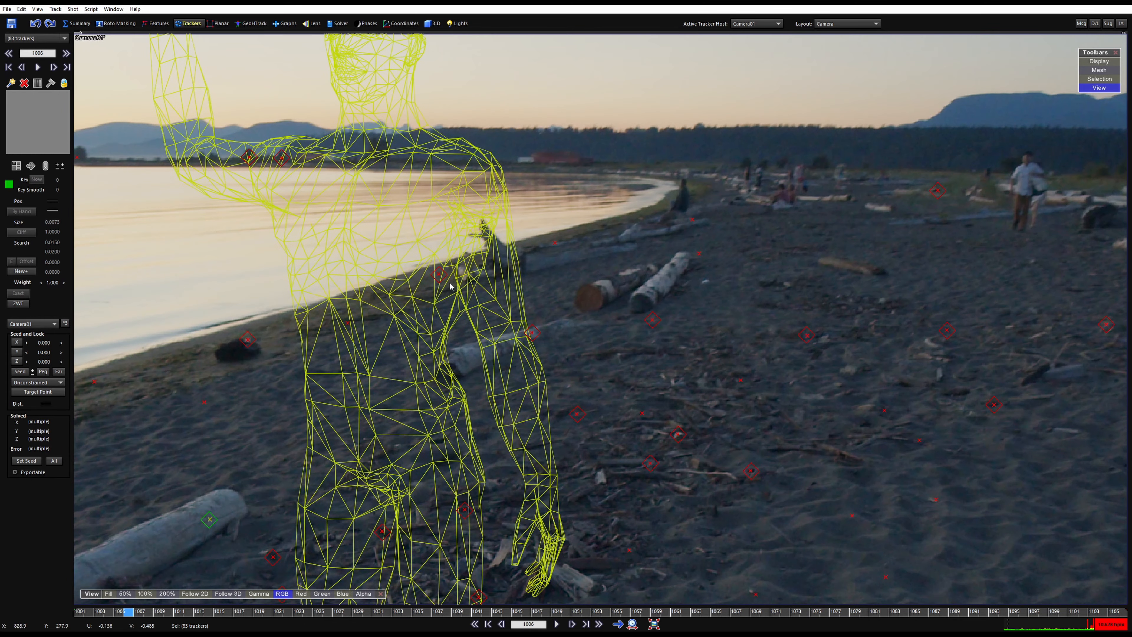
key(Home)
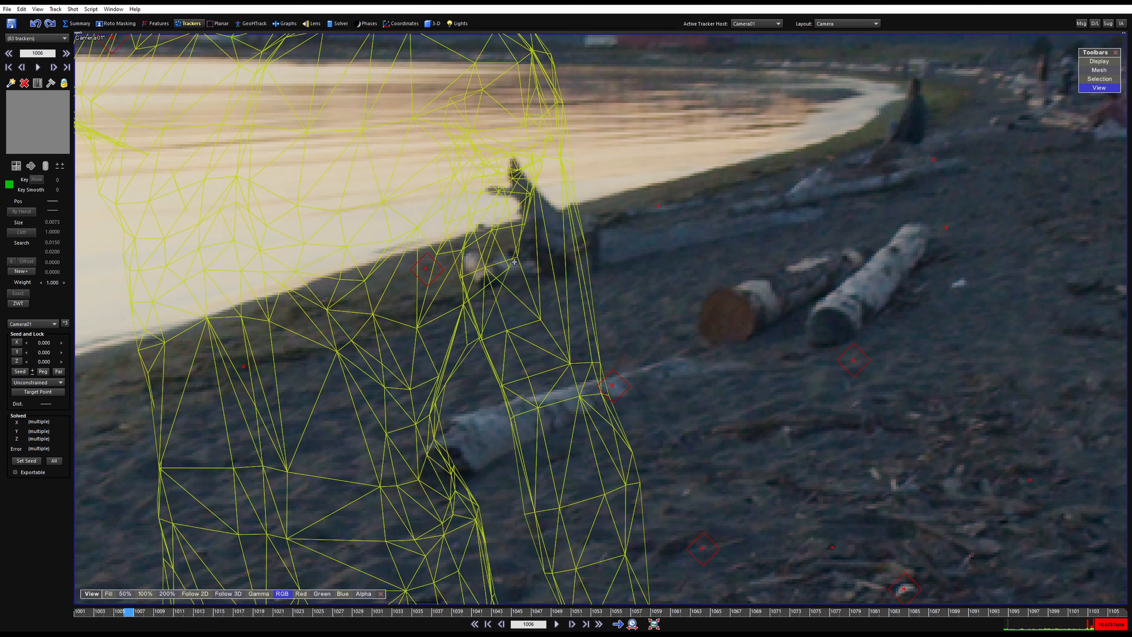
scroll(623, 381, down, 6)
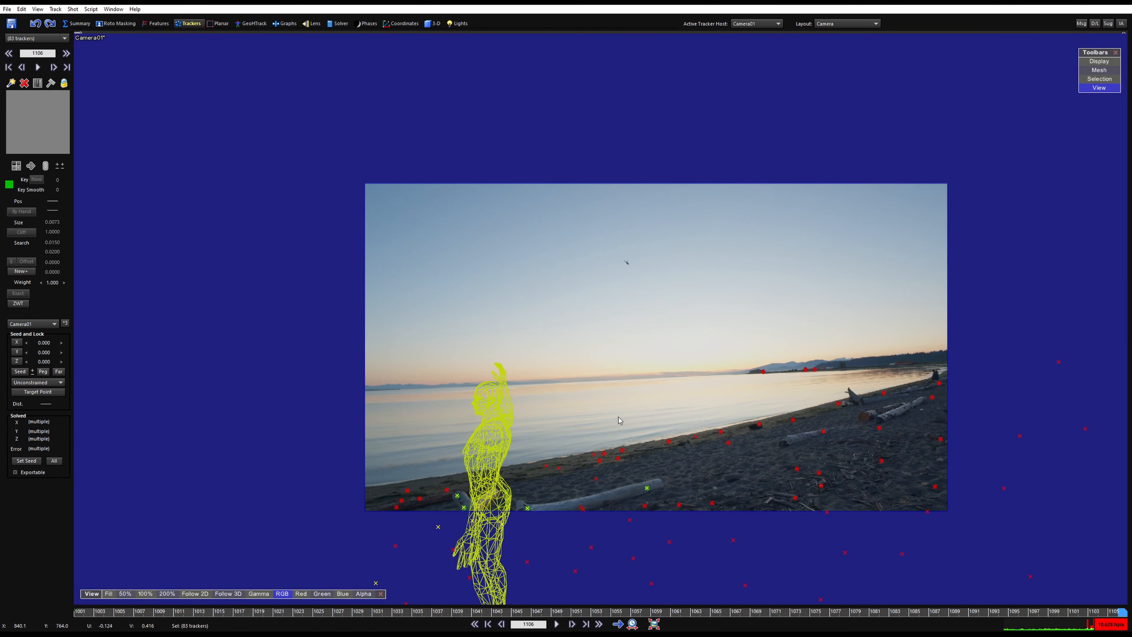
scroll(555, 387, up, 3)
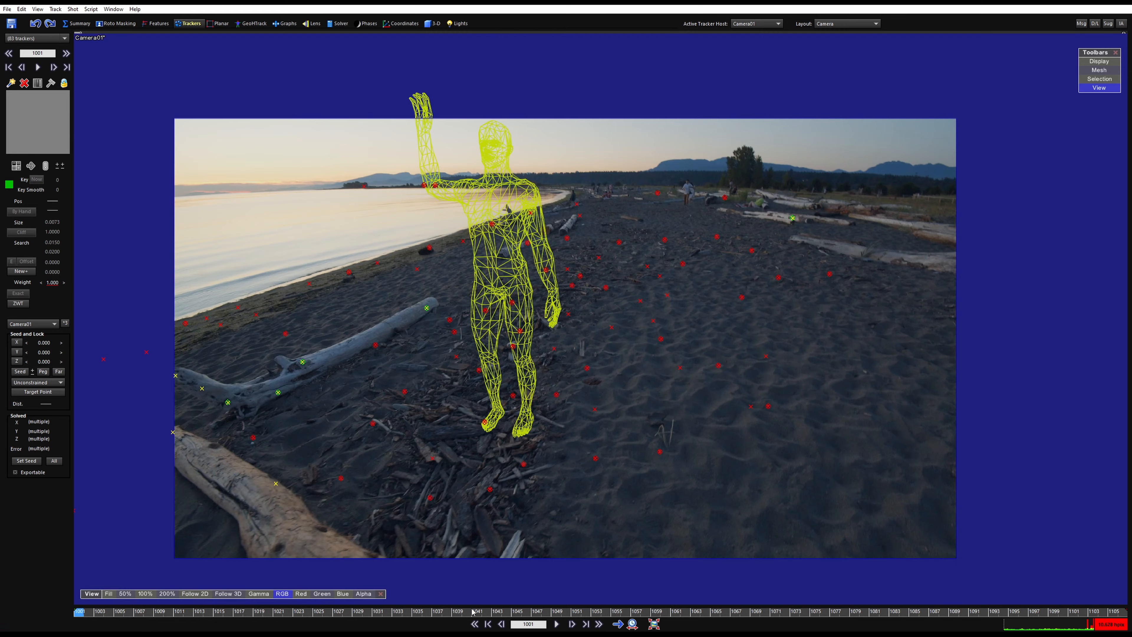
drag(473, 612, 537, 424)
- Set the perspective view's navigation to Orbit at frame 1046 and check the Maya-style navigation and host-lock options in the preferences
key(8)
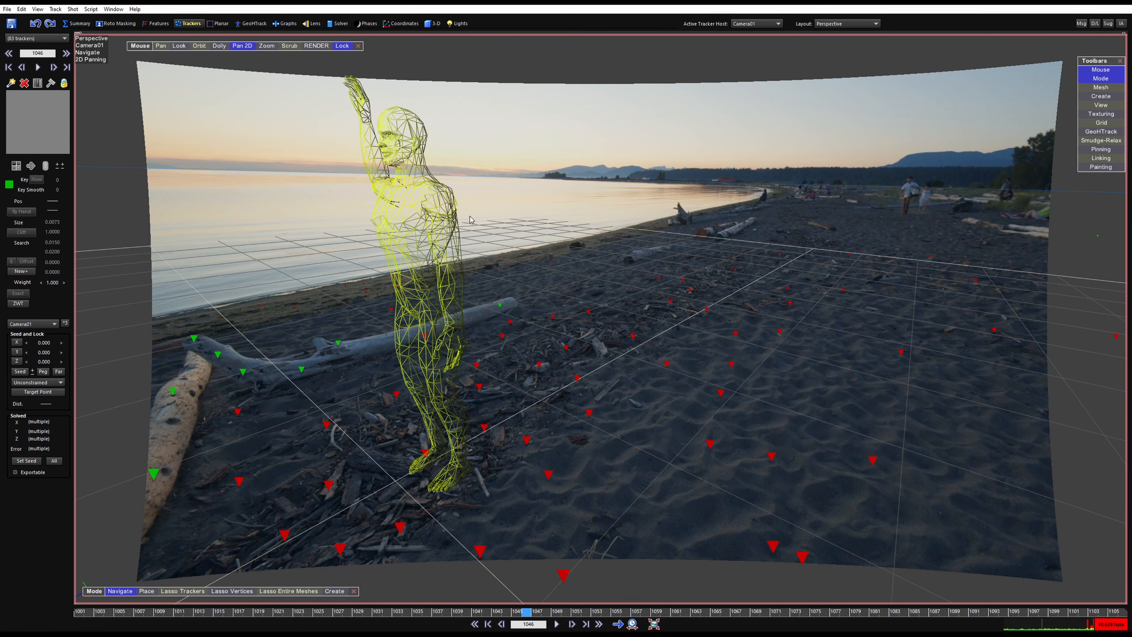
click(199, 47)
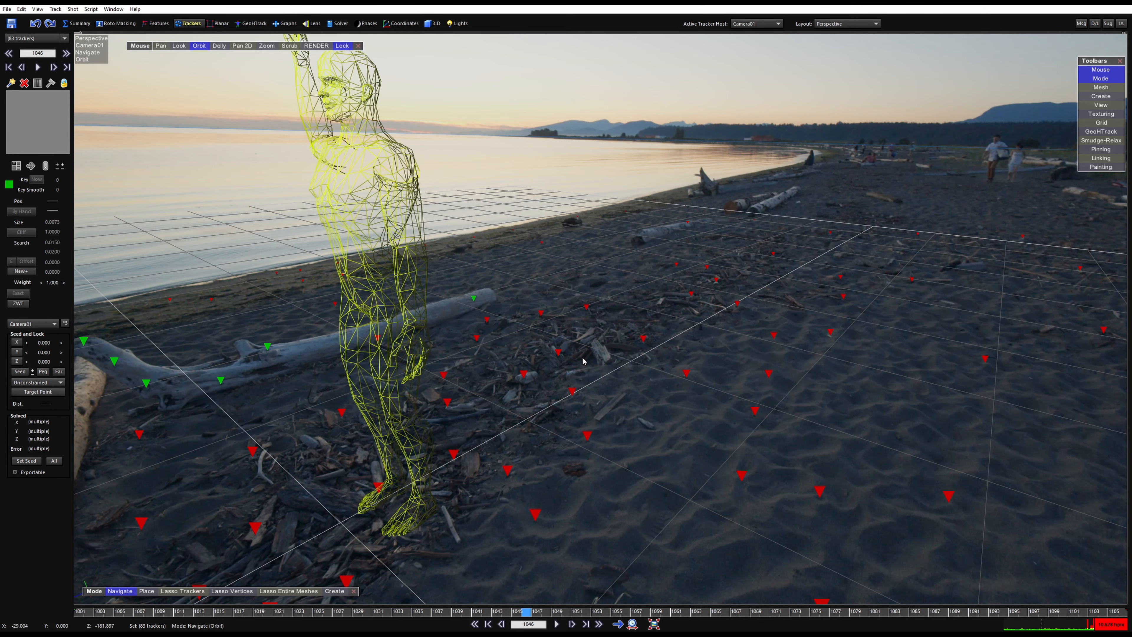
click(22, 9)
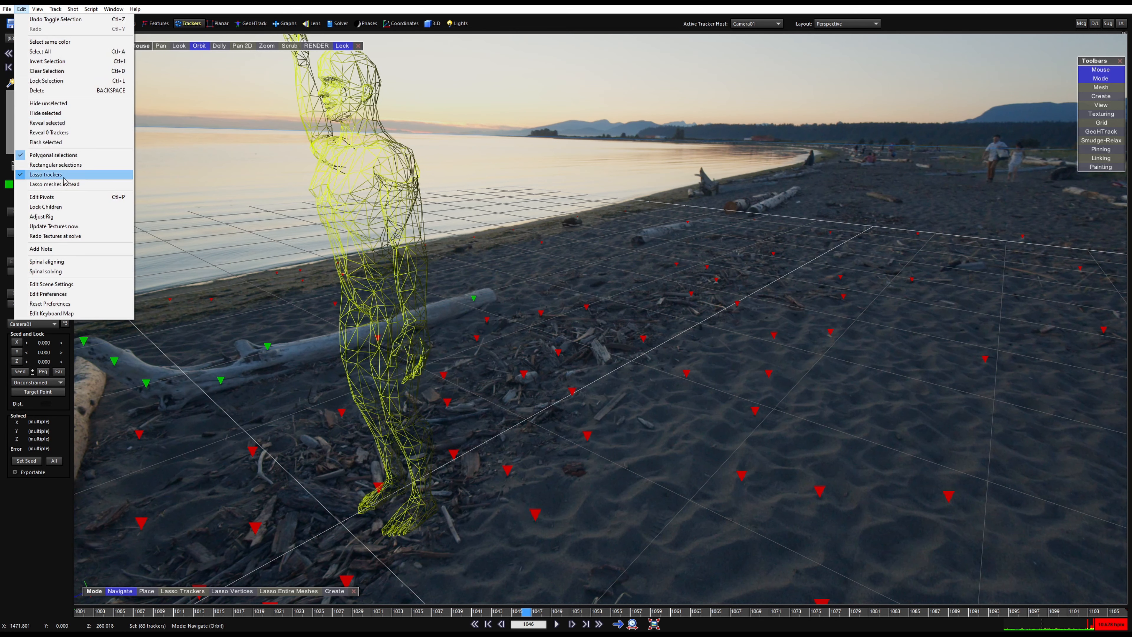
click(45, 287)
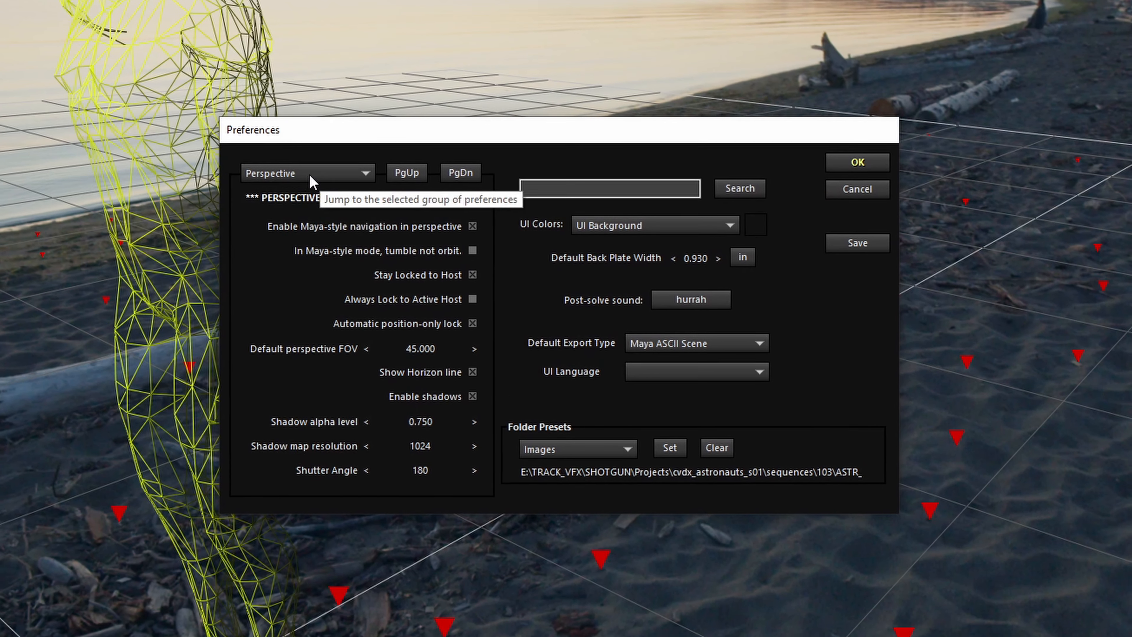
click(439, 239)
click(434, 292)
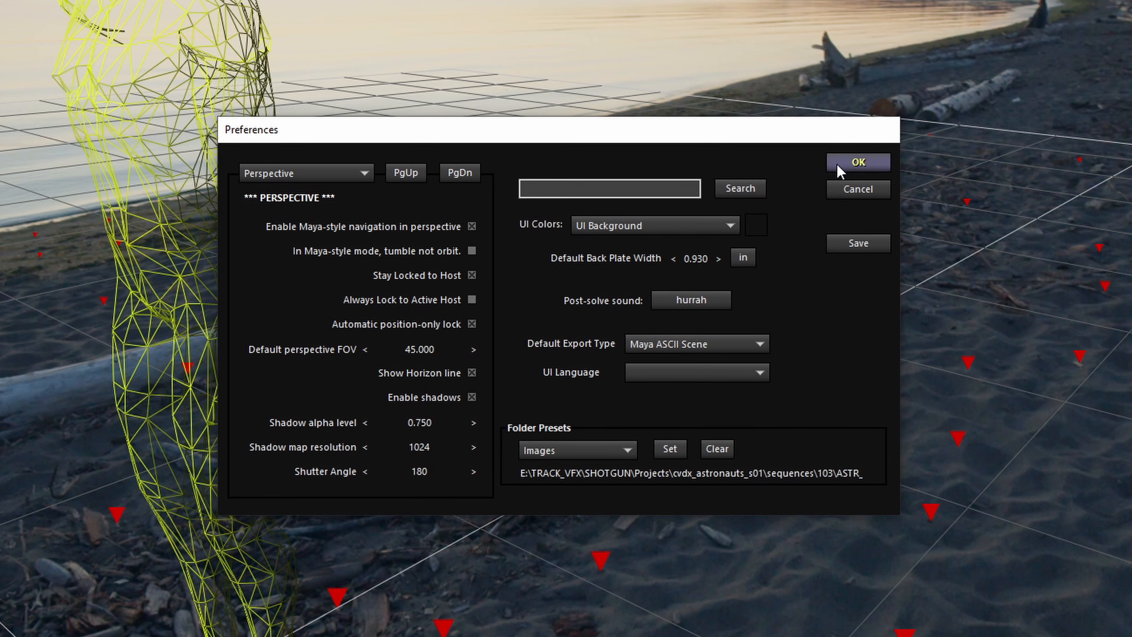
click(847, 167)
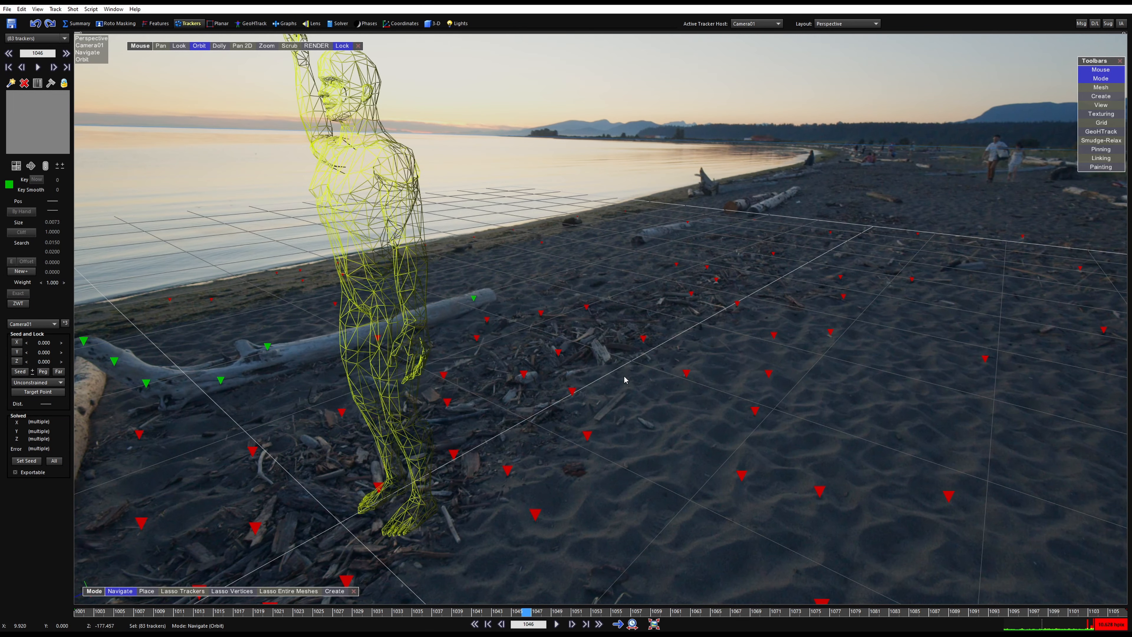
- Deselect the three trackers on the far shoreline across the water at frame 1046
alt+drag(644, 378, 499, 410)
alt+middle_drag(629, 391, 802, 357)
alt+middle_drag(312, 272, 328, 268)
key(1)
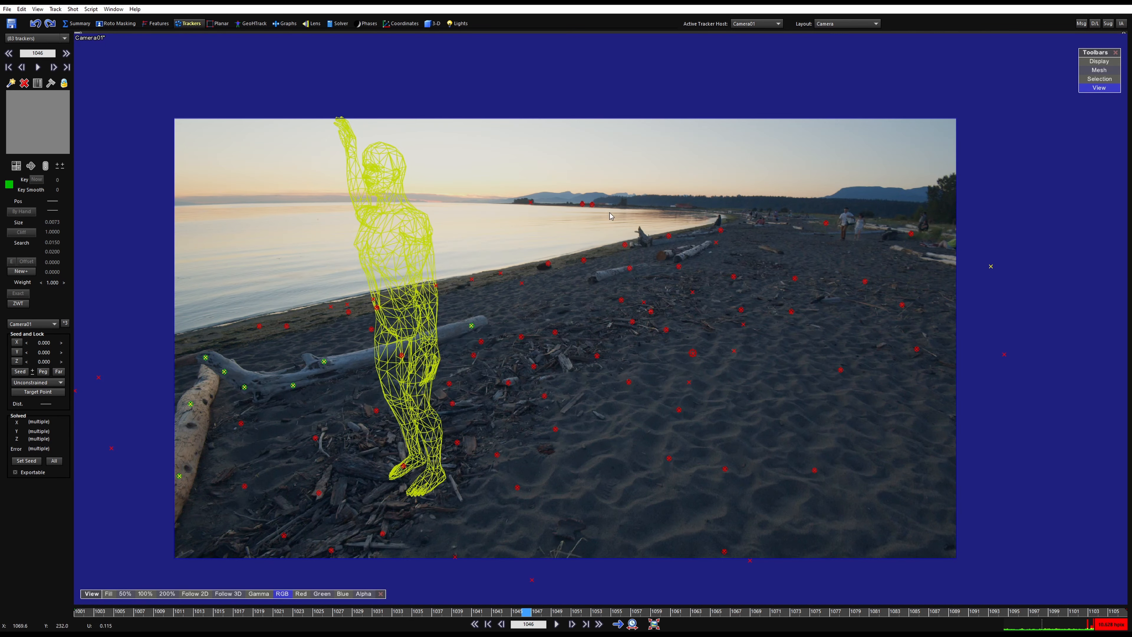
scroll(588, 202, up, 3)
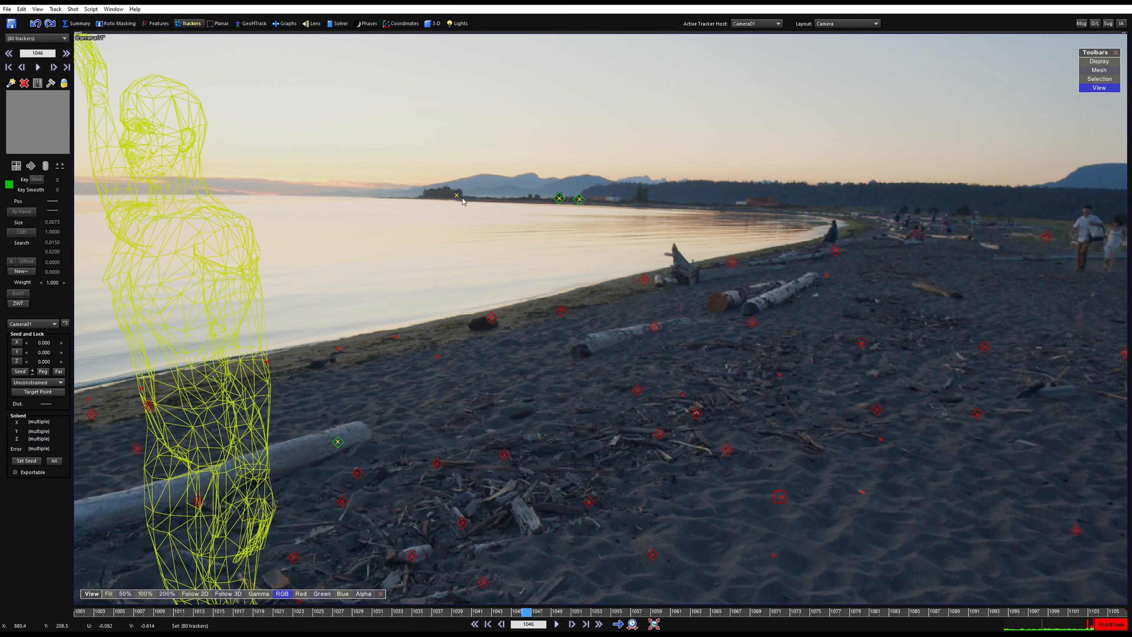
middle_drag(889, 273, 457, 310)
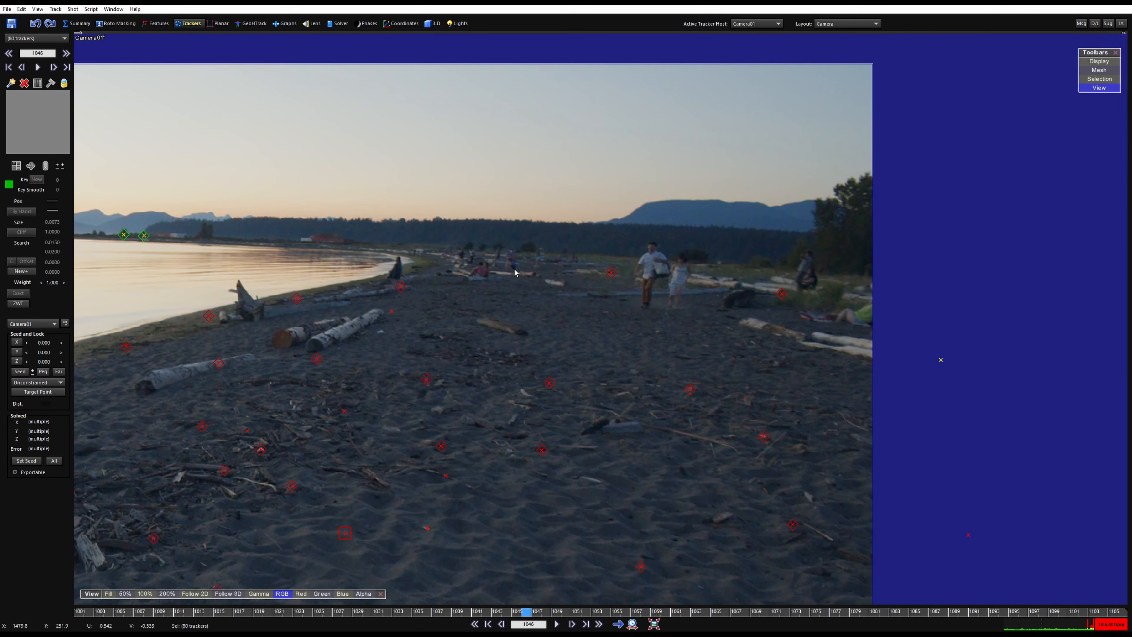
middle_drag(303, 267, 582, 263)
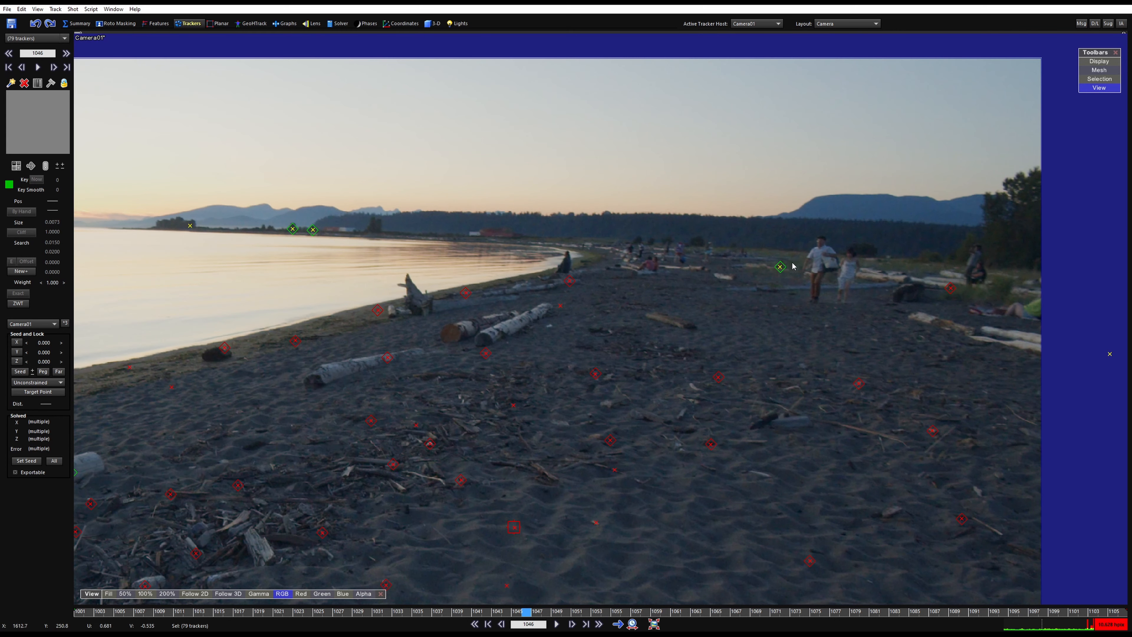
scroll(783, 266, down, 3)
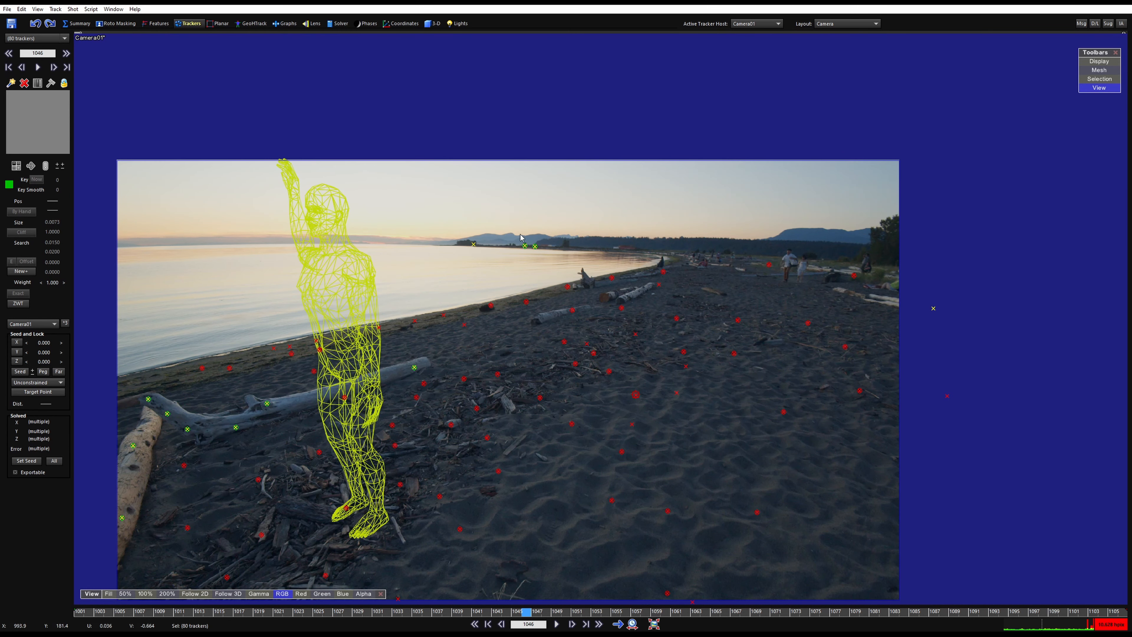
- Convert the selected ground trackers into mesh vertices in the perspective view and inspect them from a low angle
key(5)
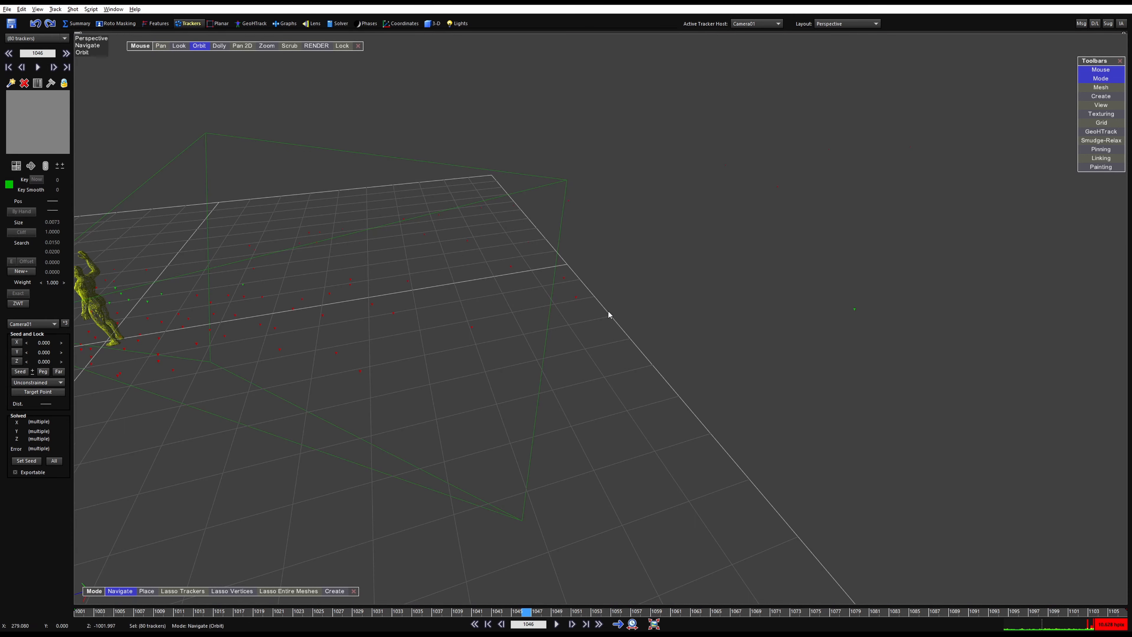
alt+drag(608, 311, 573, 312)
alt+middle_drag(573, 311, 711, 310)
alt+drag(370, 342, 544, 271)
alt+middle_drag(544, 271, 577, 281)
right_click(576, 277)
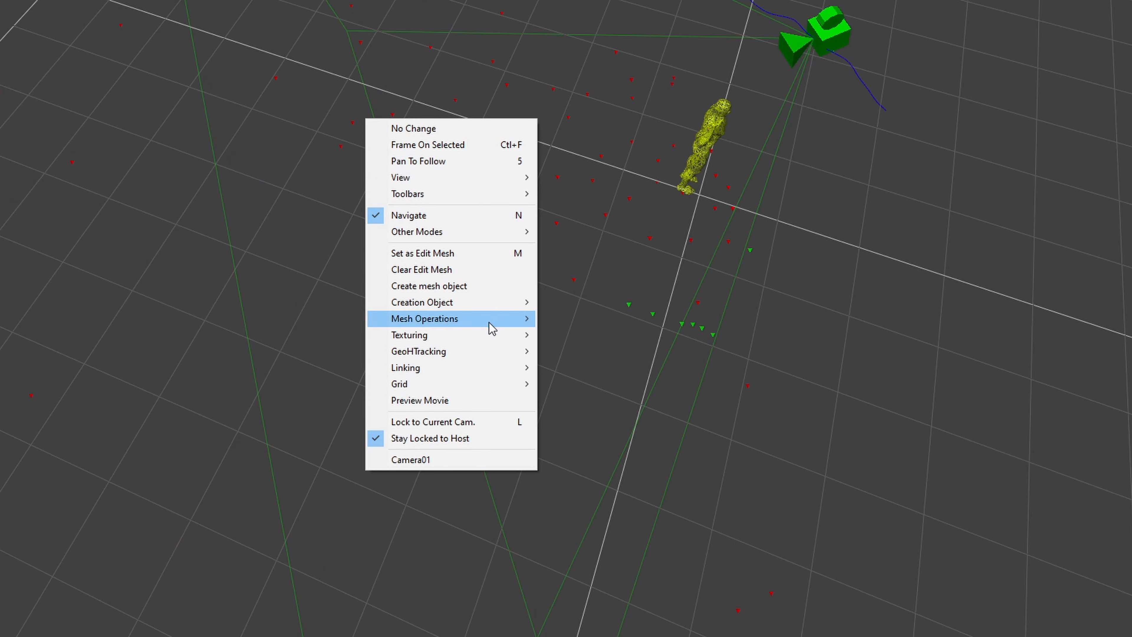
mouse_move(492, 329)
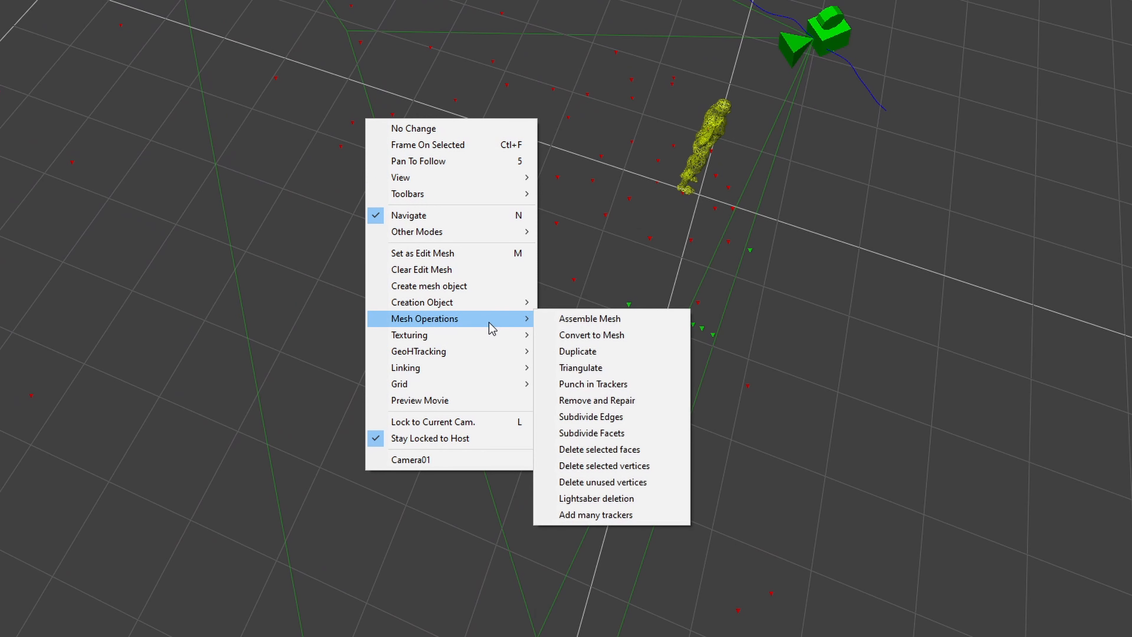
click(612, 334)
drag(496, 172, 582, 131)
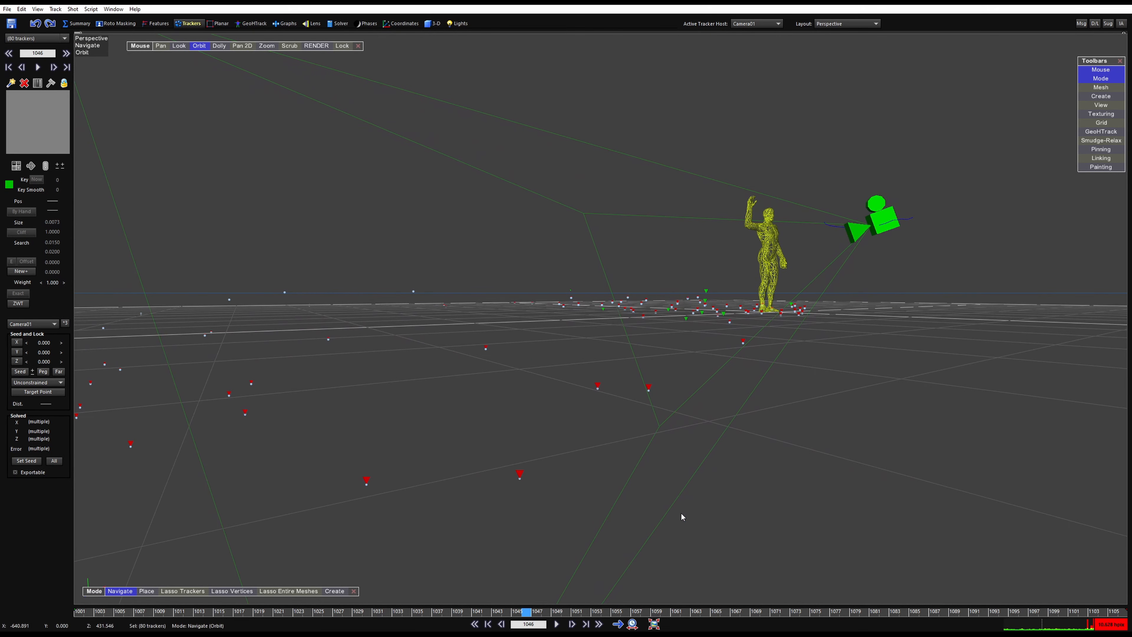
- Triangulate the ground vertices from an elevated view, inspect the terrain mesh around the figure, and undo the triangulation
mouse_move(615, 375)
alt+mouse_down()
mouse_move(614, 397)
mouse_move(757, 582)
mouse_move(613, 358)
alt+mouse_up()
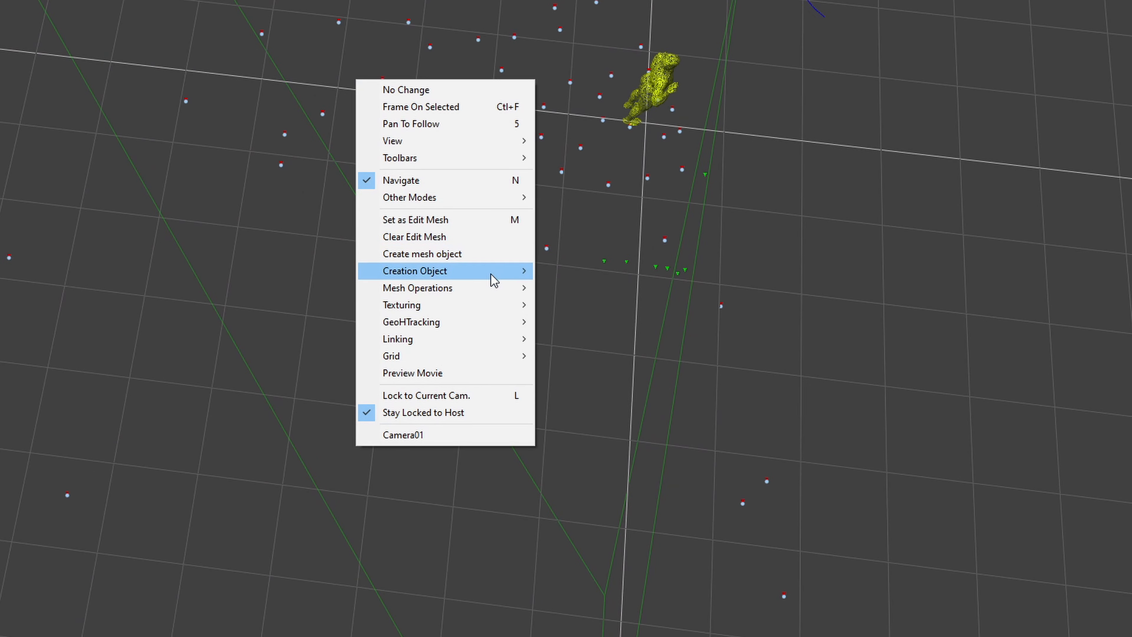
mouse_move(491, 286)
click(588, 344)
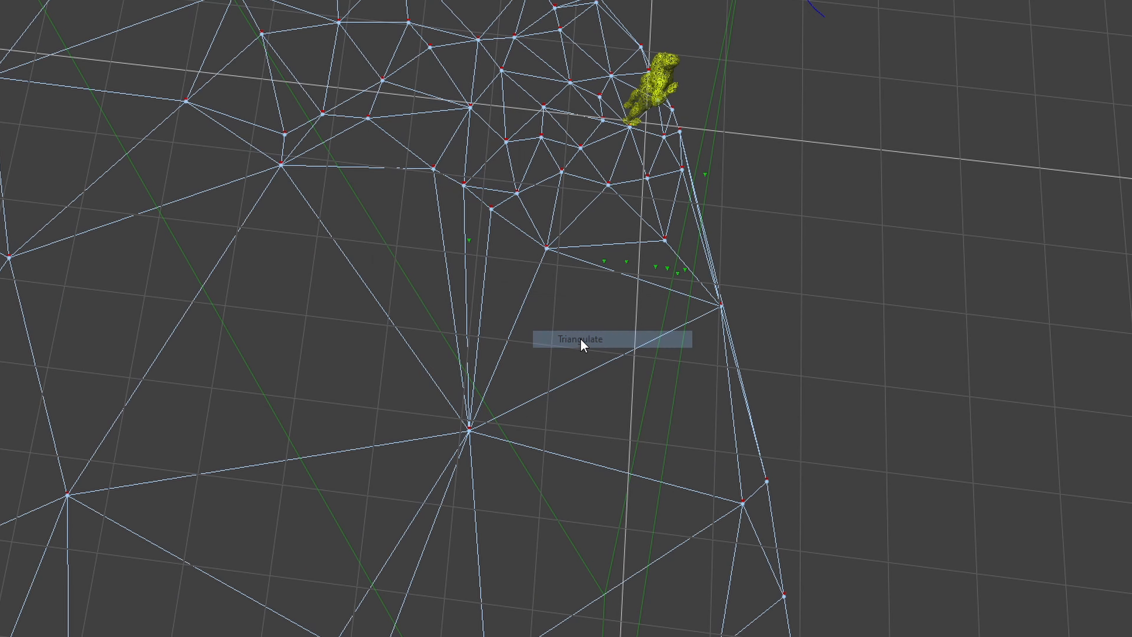
drag(580, 338, 333, 86)
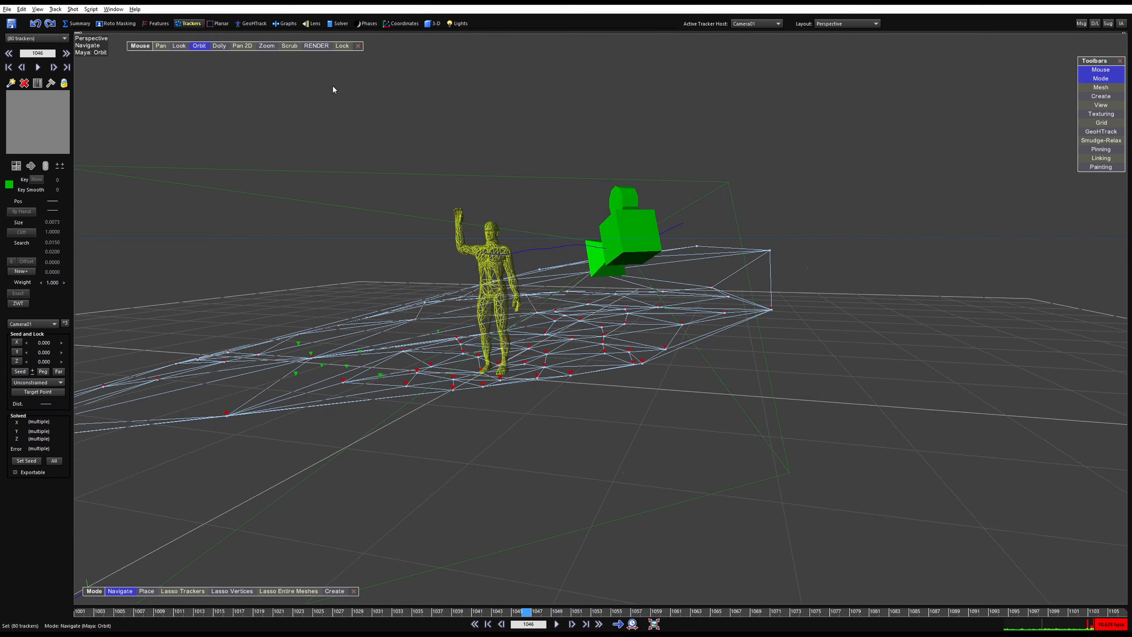
middle_drag(332, 85, 716, 404)
drag(519, 362, 874, 522)
key(ctrl+z)
- Try triangulating the ground vertices from an edge-on view level with the ground plane, and inspect the mesh
alt+drag(617, 280, 613, 285)
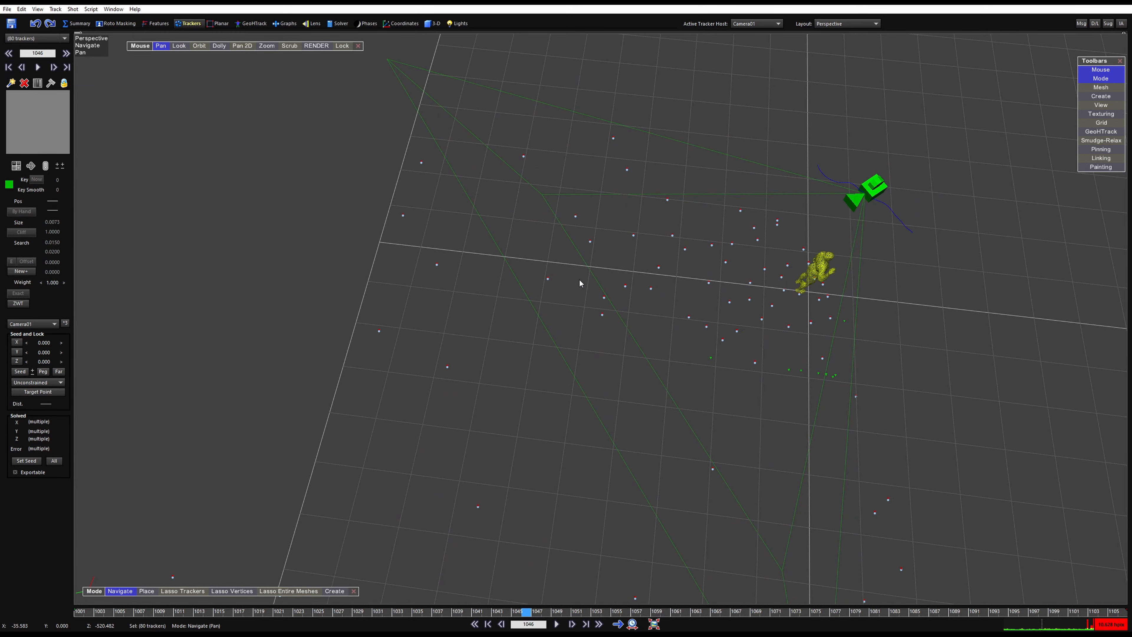
click(339, 46)
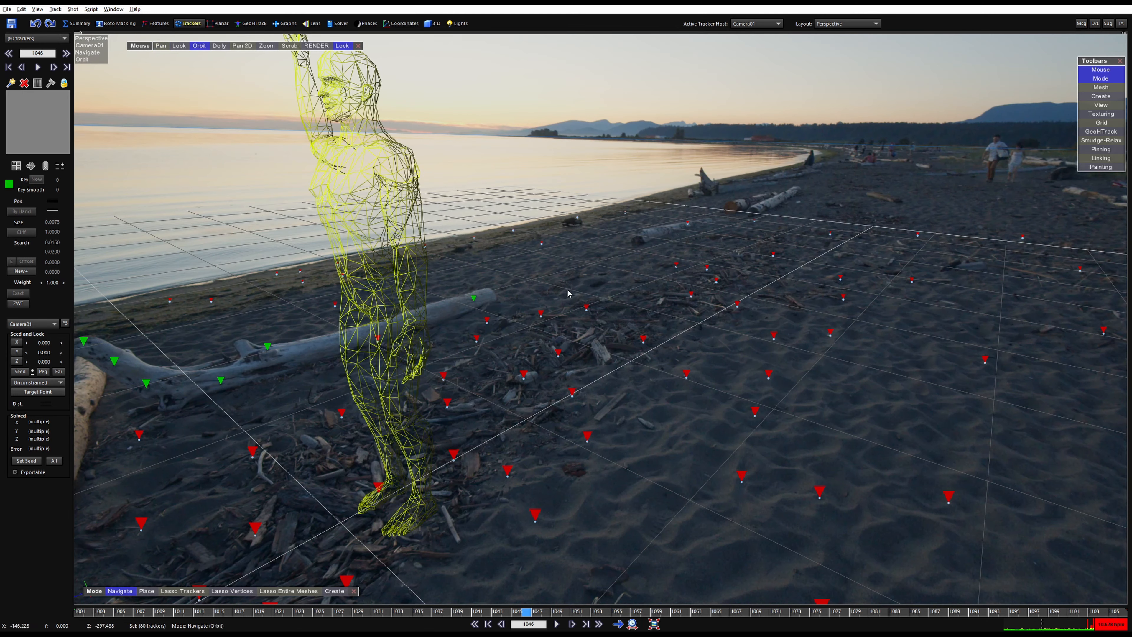
alt+drag(569, 294, 910, 503)
alt+middle_drag(910, 503, 361, 236)
alt+drag(361, 236, 674, 238)
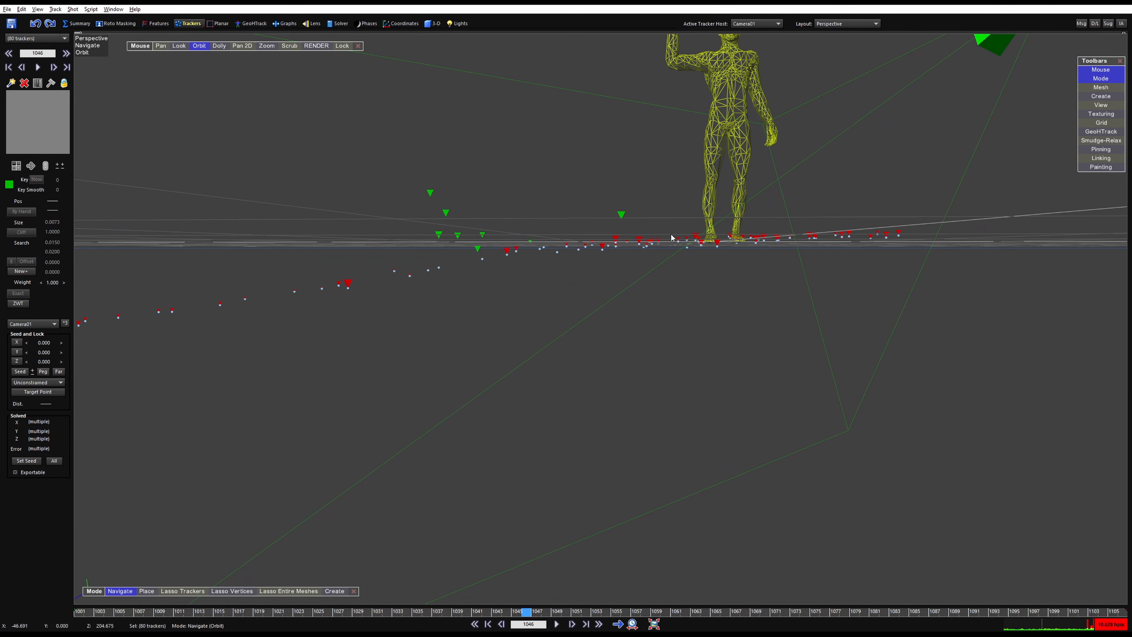
mouse_move(574, 260)
alt+mouse_down()
mouse_move(541, 248)
mouse_move(543, 263)
mouse_move(561, 263)
alt+mouse_up()
right_click(562, 263)
mouse_move(649, 371)
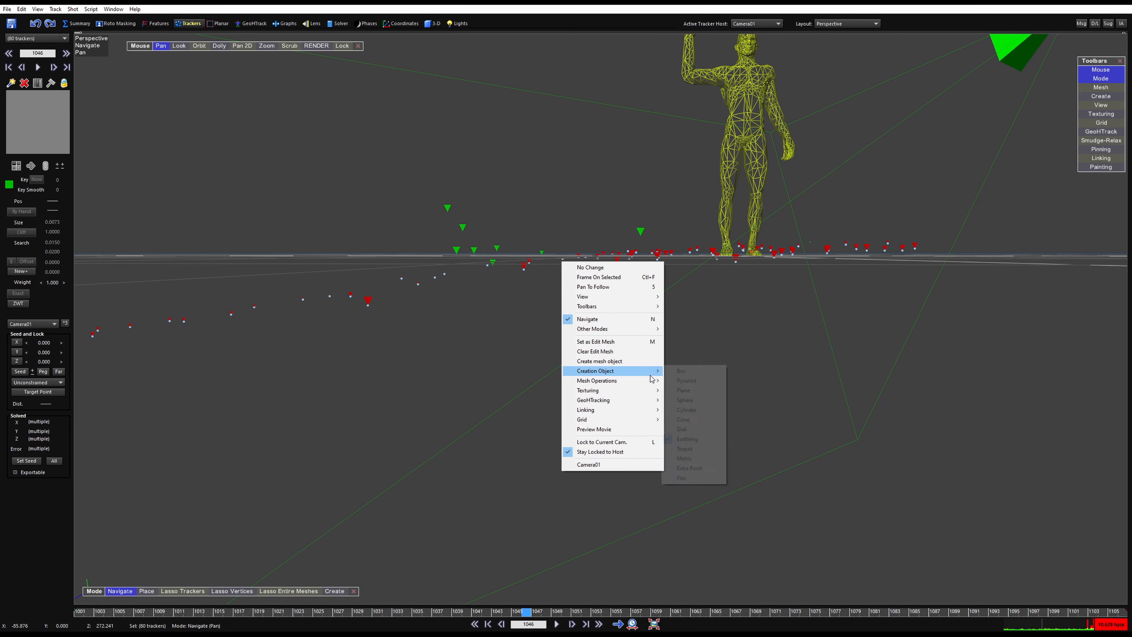
click(696, 410)
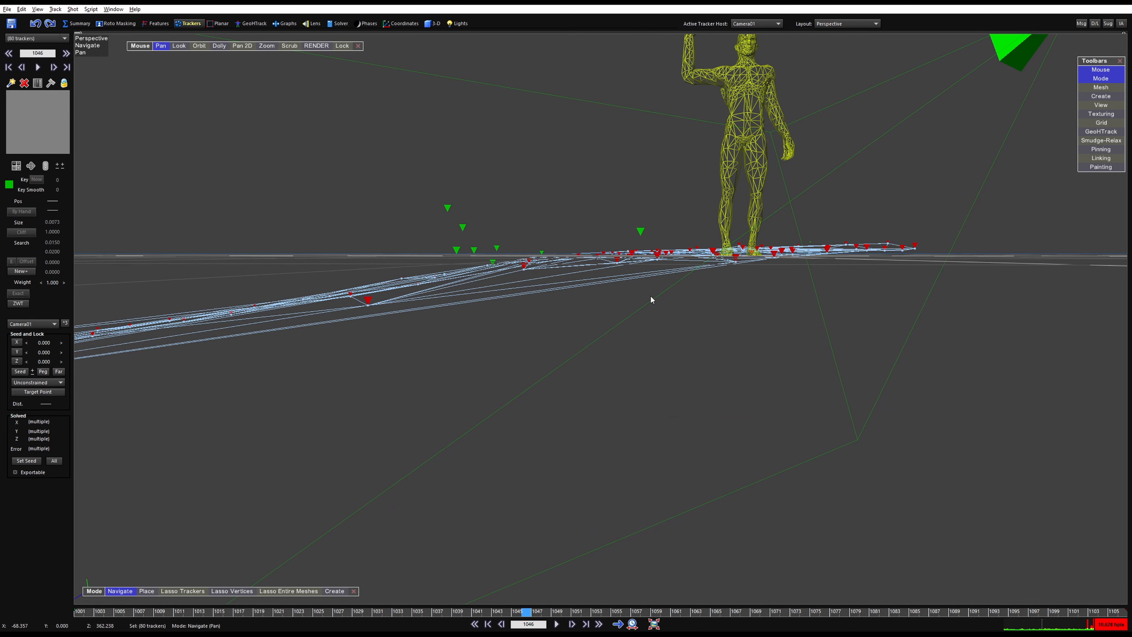
alt+drag(651, 300, 475, 279)
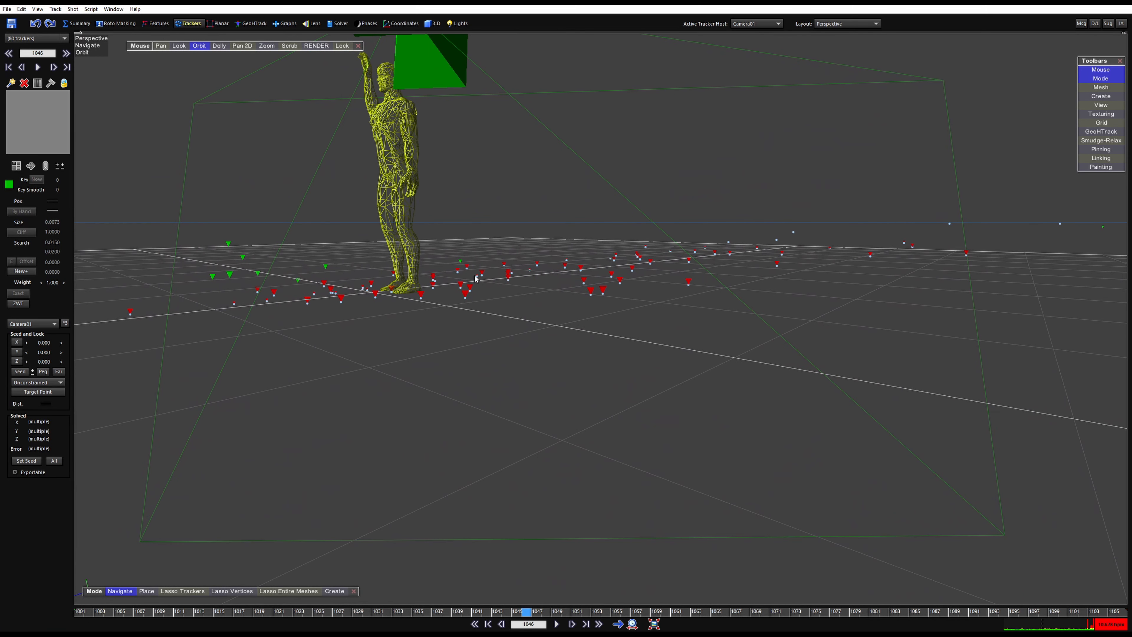
- Try triangulating the ground vertices from a low view beside the camera and look over the mesh
right_click(516, 270)
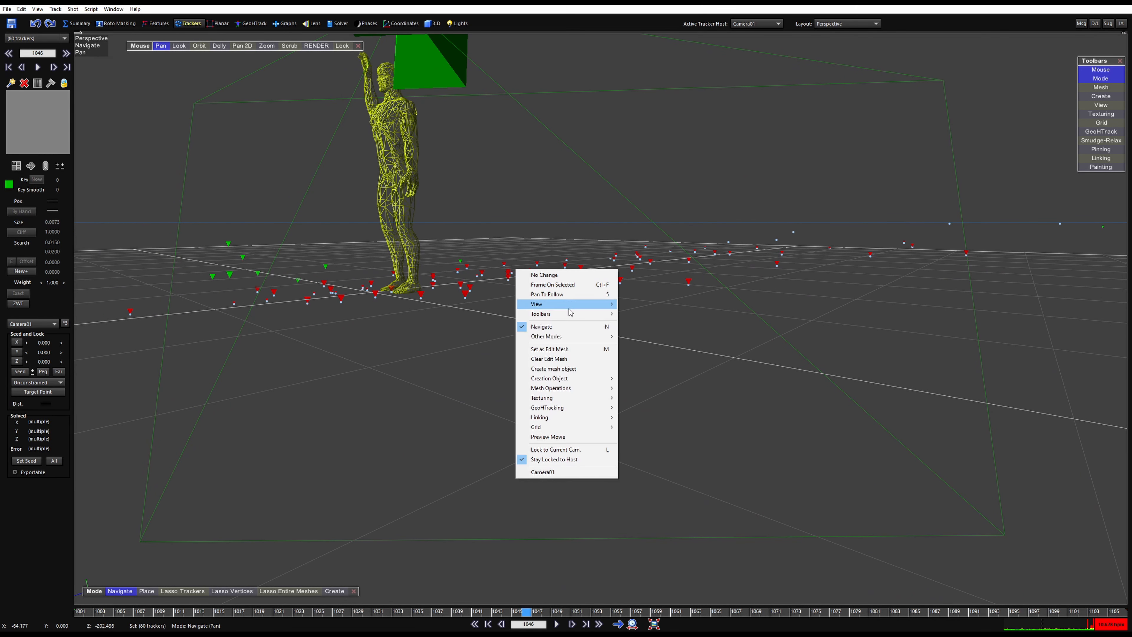
mouse_move(598, 391)
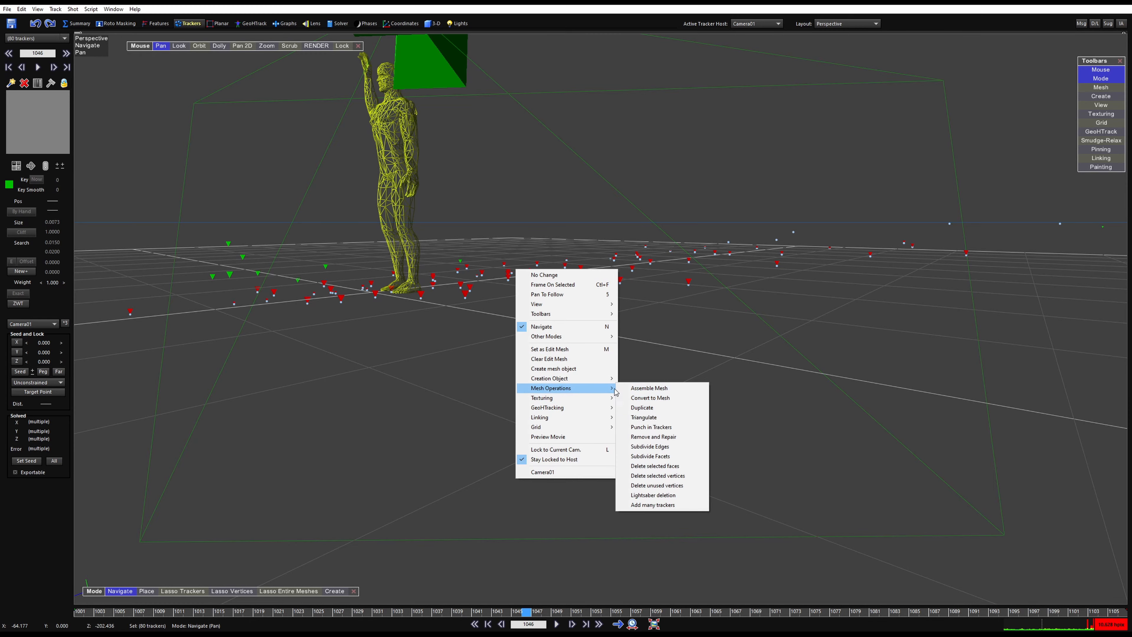
click(656, 416)
mouse_move(656, 416)
alt+mouse_down()
mouse_move(560, 312)
mouse_move(631, 336)
mouse_move(688, 299)
mouse_move(683, 263)
mouse_move(784, 249)
mouse_move(811, 286)
mouse_move(799, 371)
mouse_move(657, 356)
mouse_move(524, 309)
mouse_move(507, 318)
mouse_move(534, 281)
alt+mouse_up()
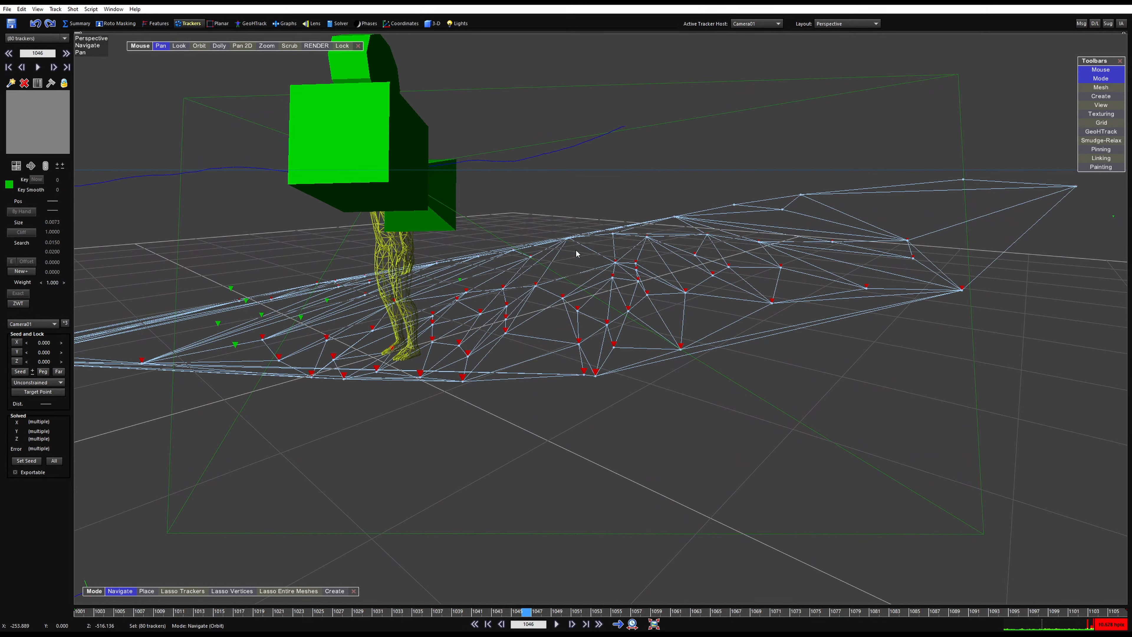
mouse_move(576, 252)
alt+right_down()
mouse_move(536, 248)
mouse_move(517, 267)
alt+right_up()
alt+drag(517, 267, 488, 286)
- Triangulate the ground vertices from a close-up view at the figure's feet, then undo the triangulation
right_click(490, 290)
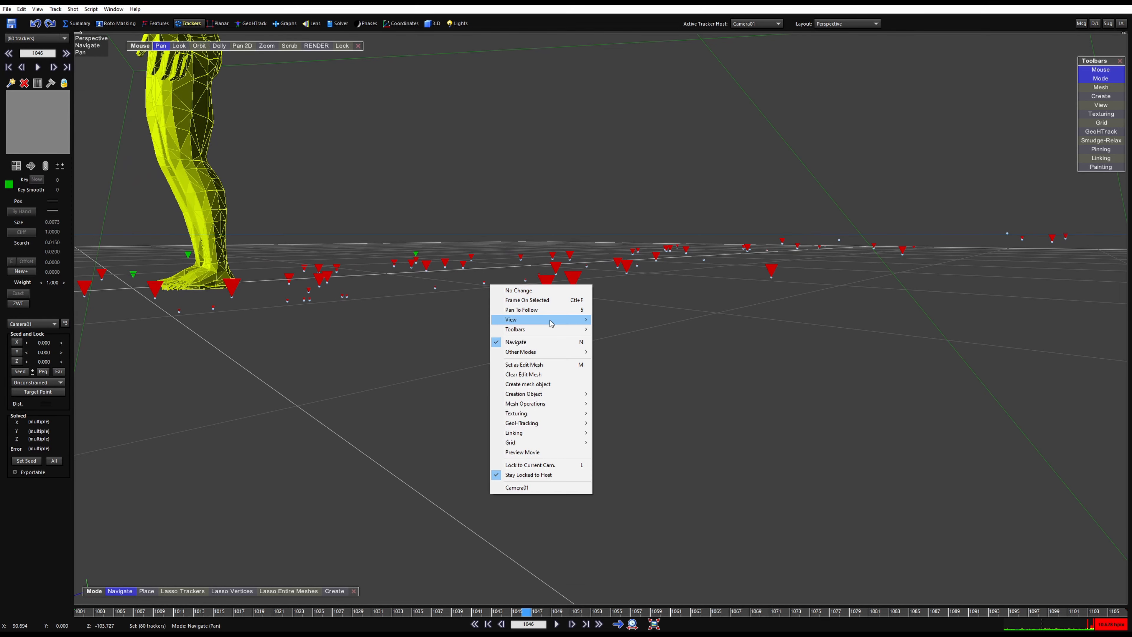
mouse_move(579, 403)
click(618, 433)
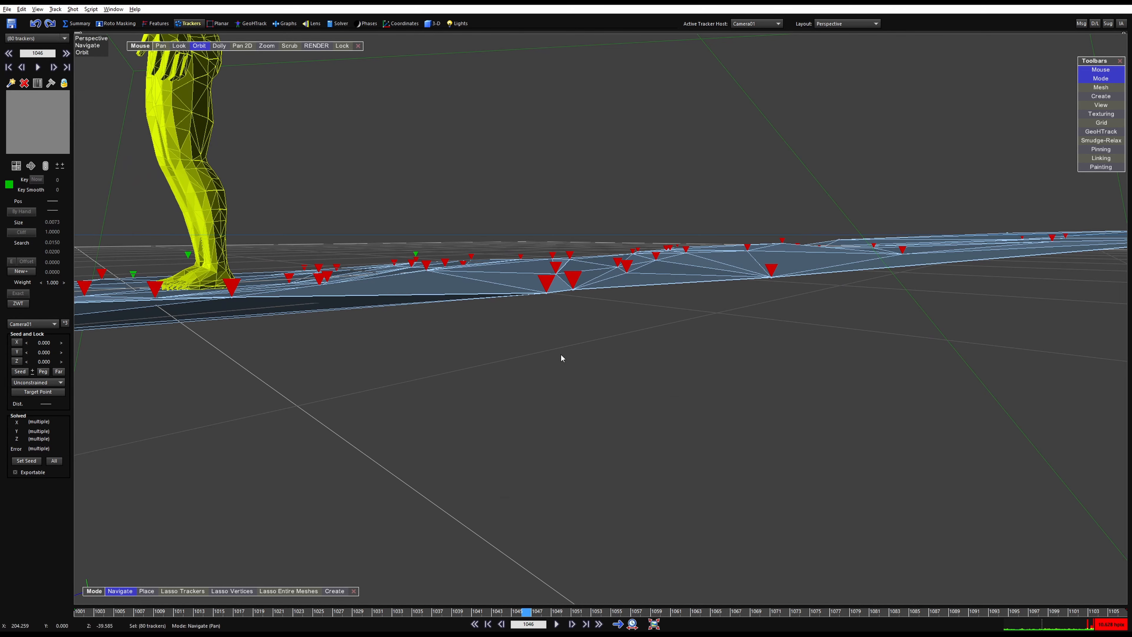
alt+drag(561, 357, 551, 246)
key(ctrl+z)
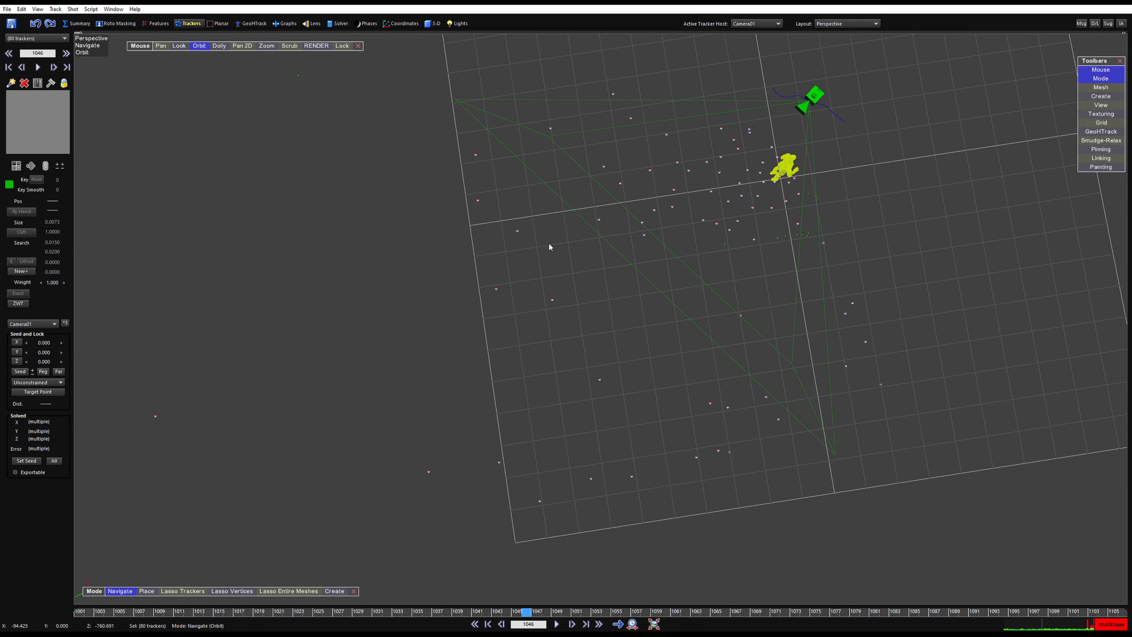
- Triangulate the ground vertices from a top-down view and inspect the terrain mesh under the figure
right_drag(551, 245, 558, 248)
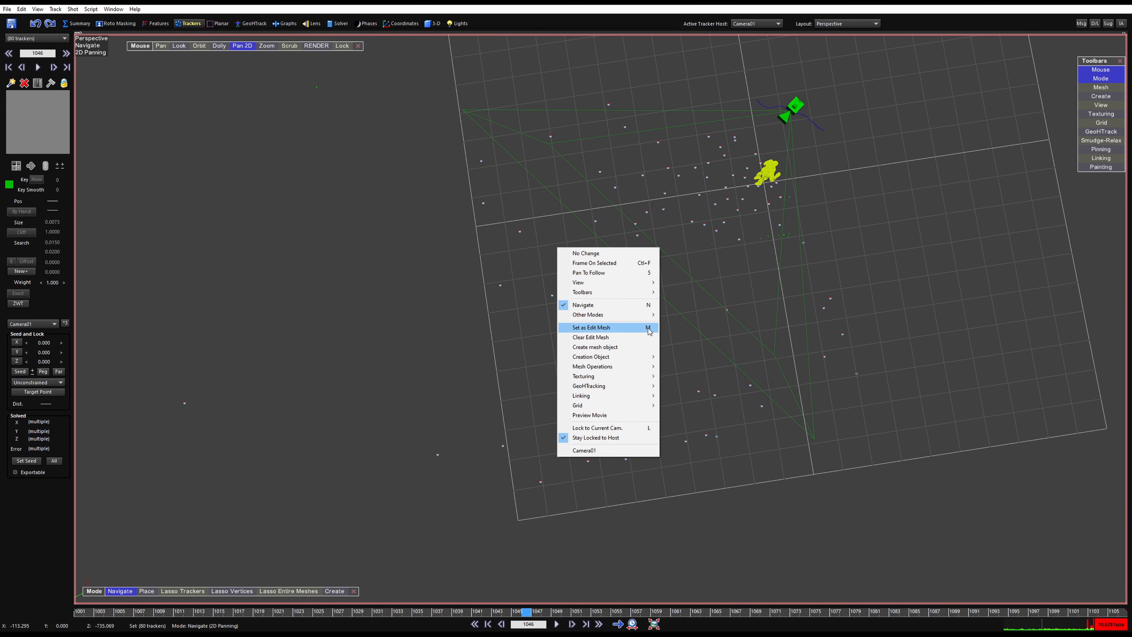
mouse_move(645, 367)
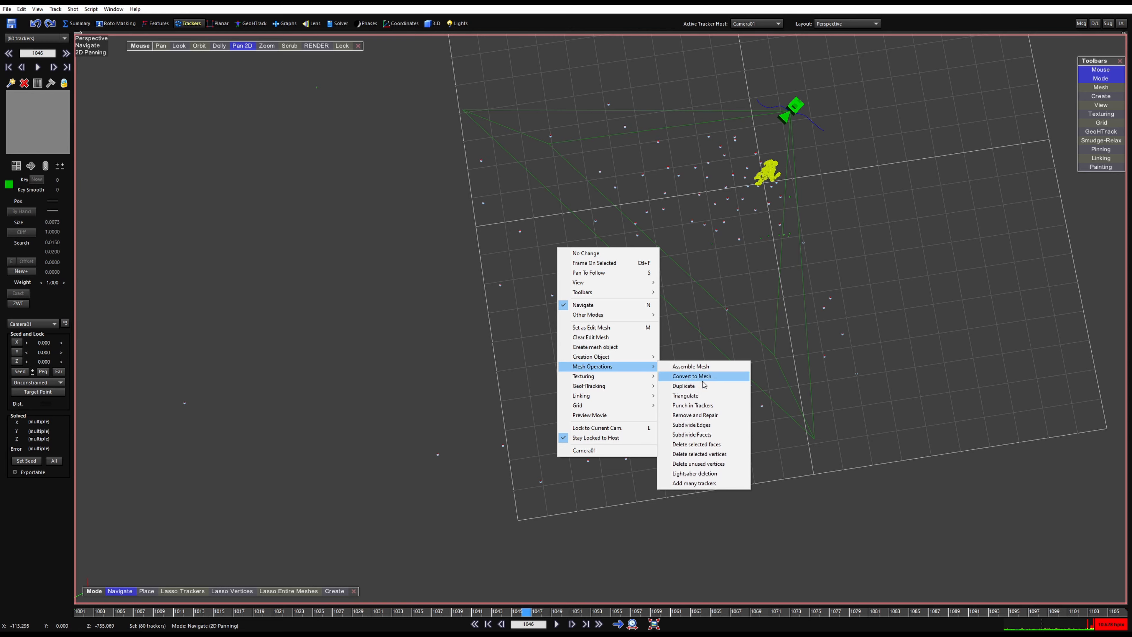
click(706, 396)
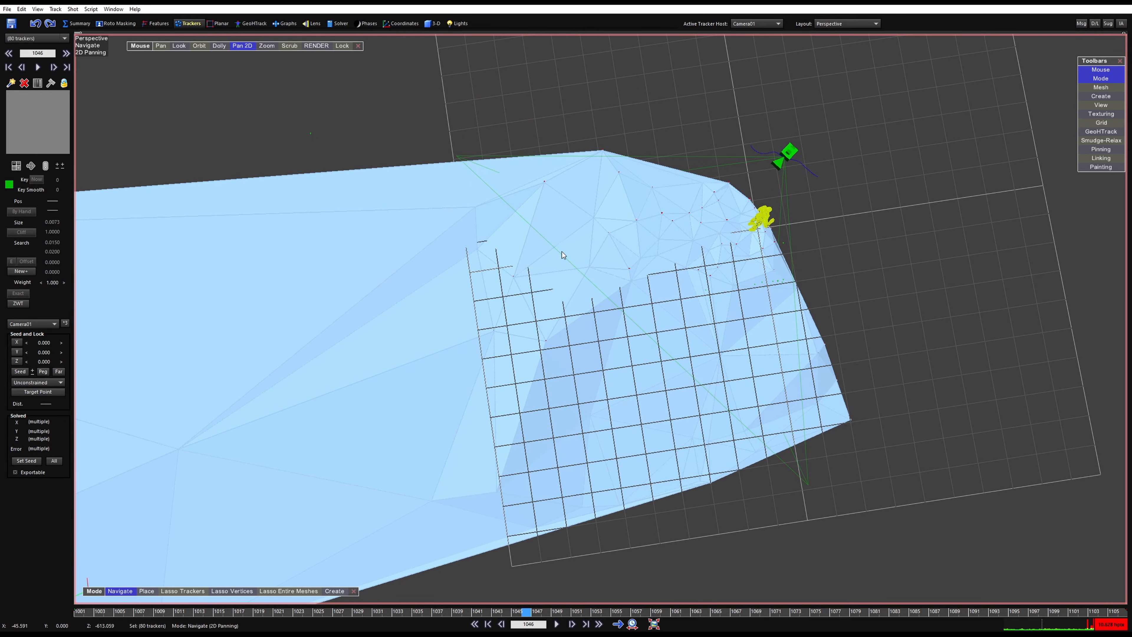
alt+drag(205, 49, 548, 508)
alt+right_drag(549, 508, 638, 589)
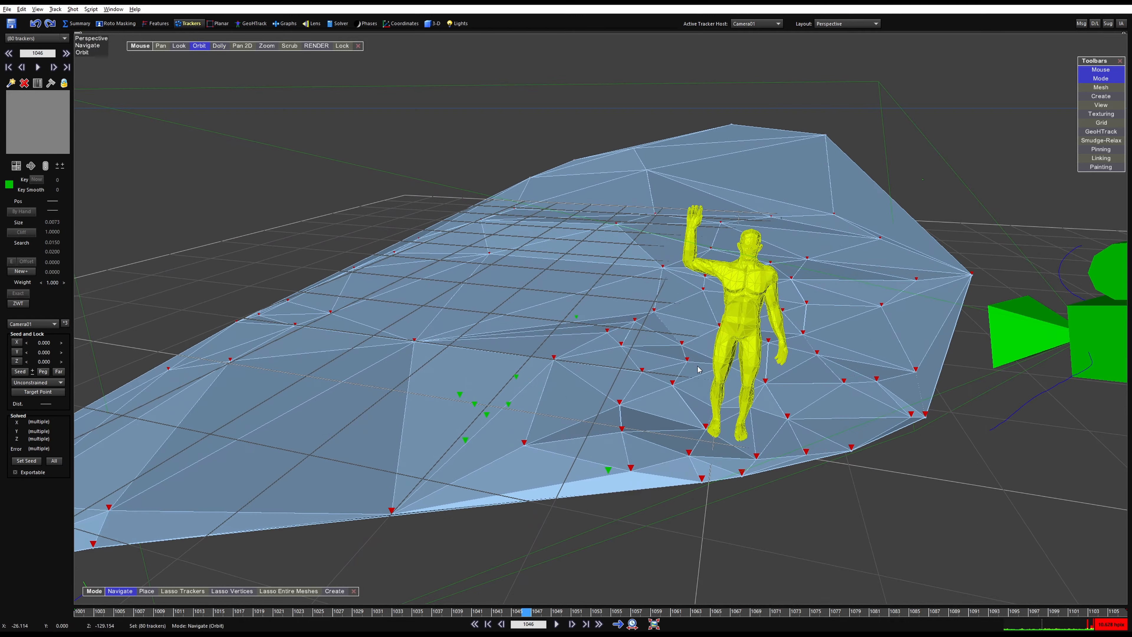
alt+drag(642, 446, 702, 374)
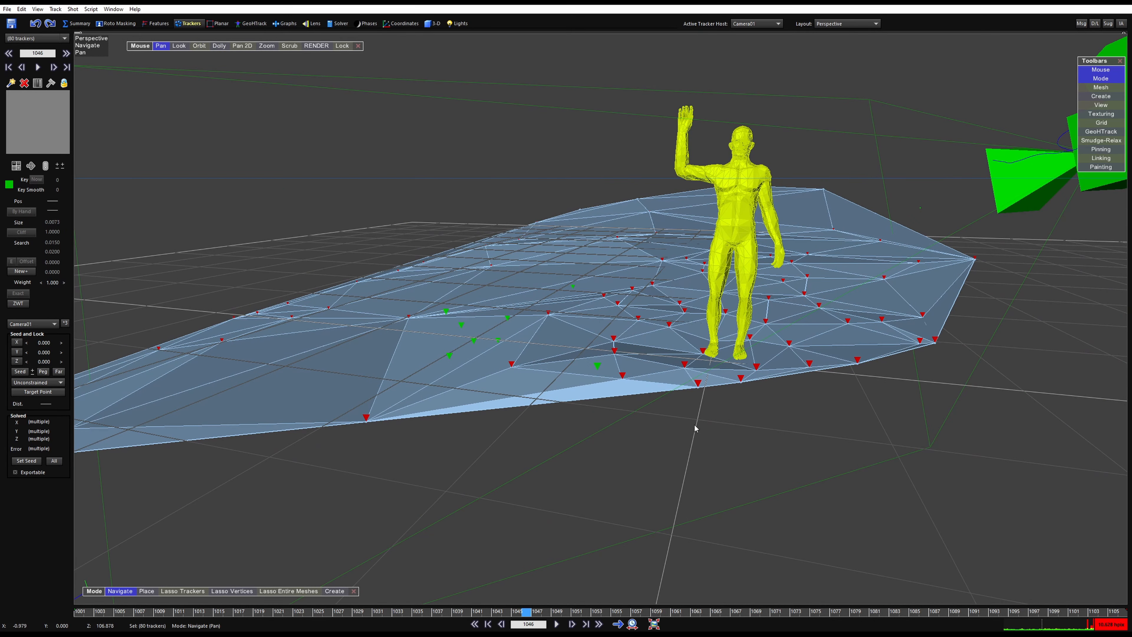
- Examine the terrain mesh as a wireframe over the footage in the camera view and check the view's display options
key(5)
middle_drag(578, 390, 643, 344)
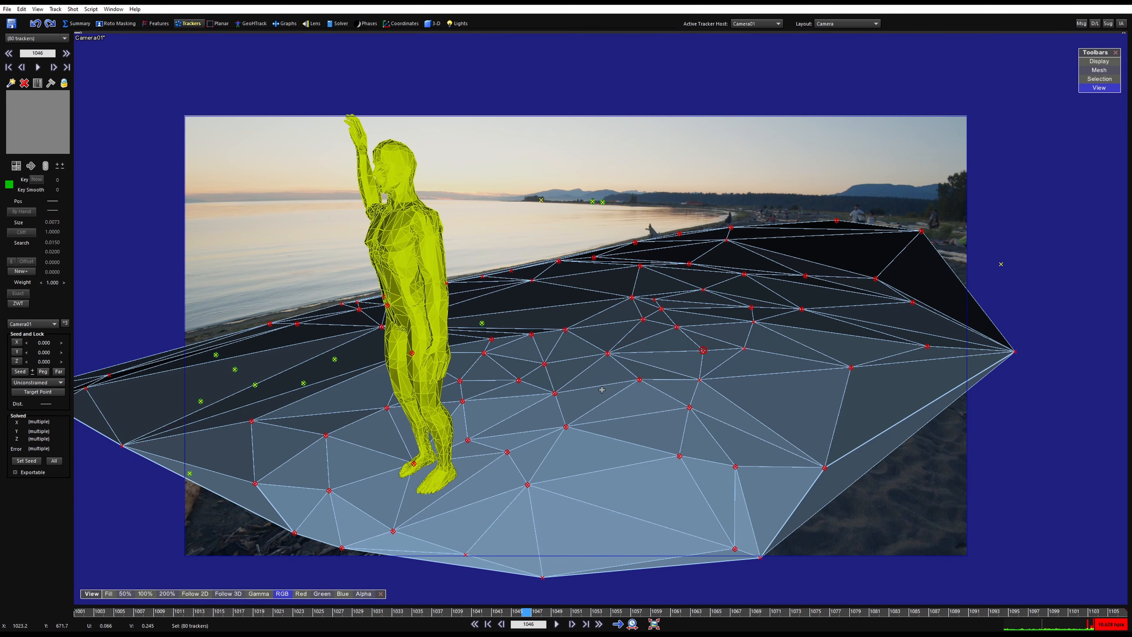
right_click(616, 337)
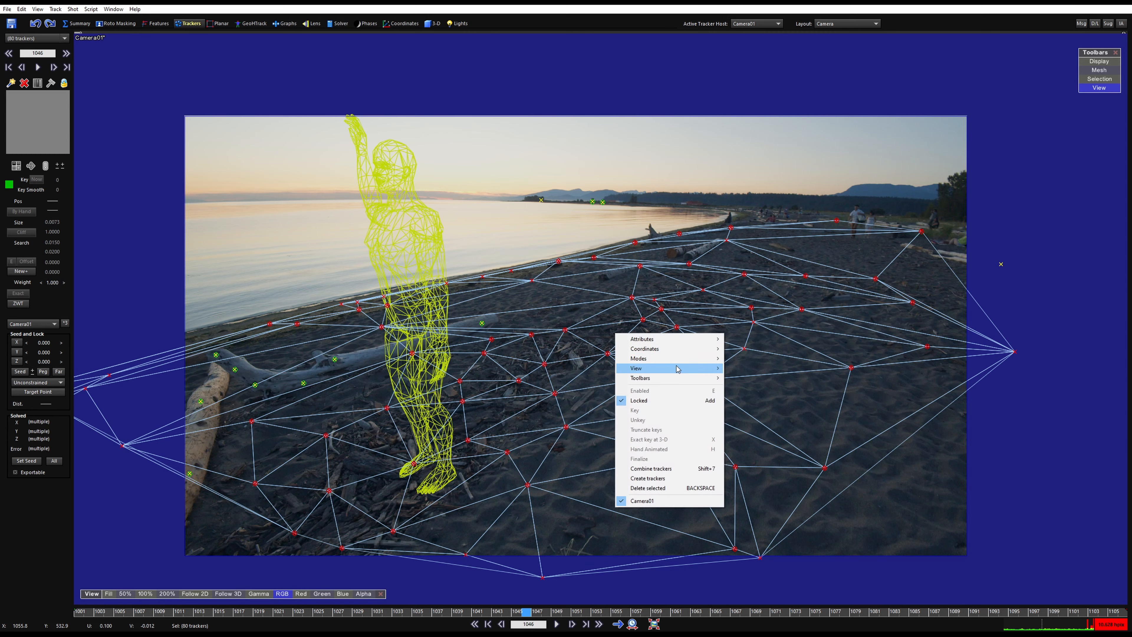
mouse_move(646, 368)
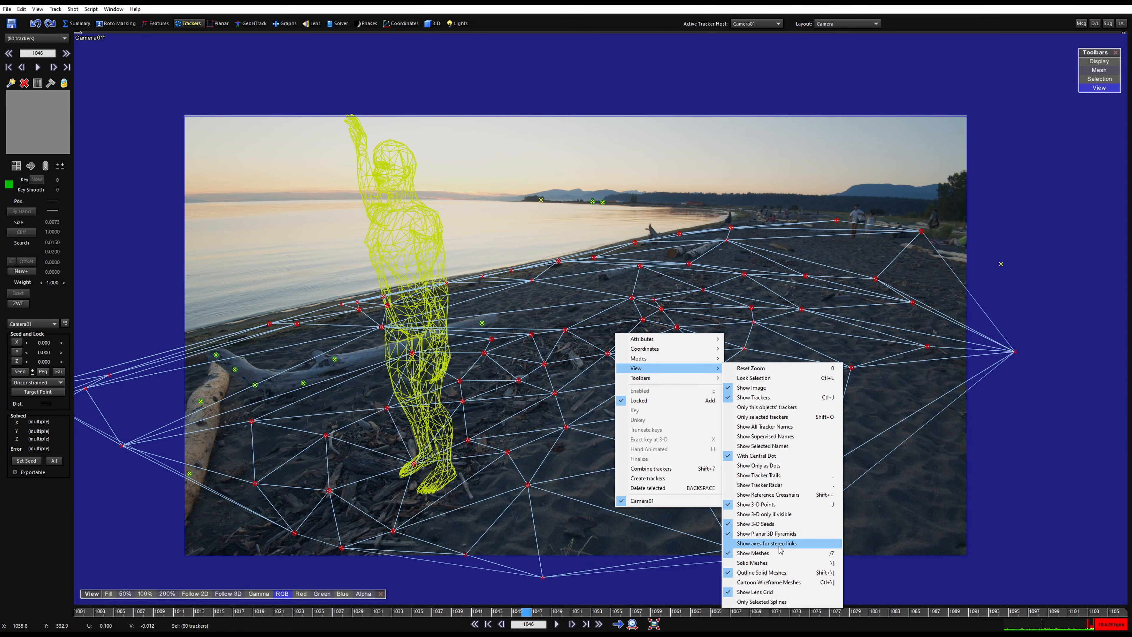
click(653, 294)
scroll(653, 294, up, 1)
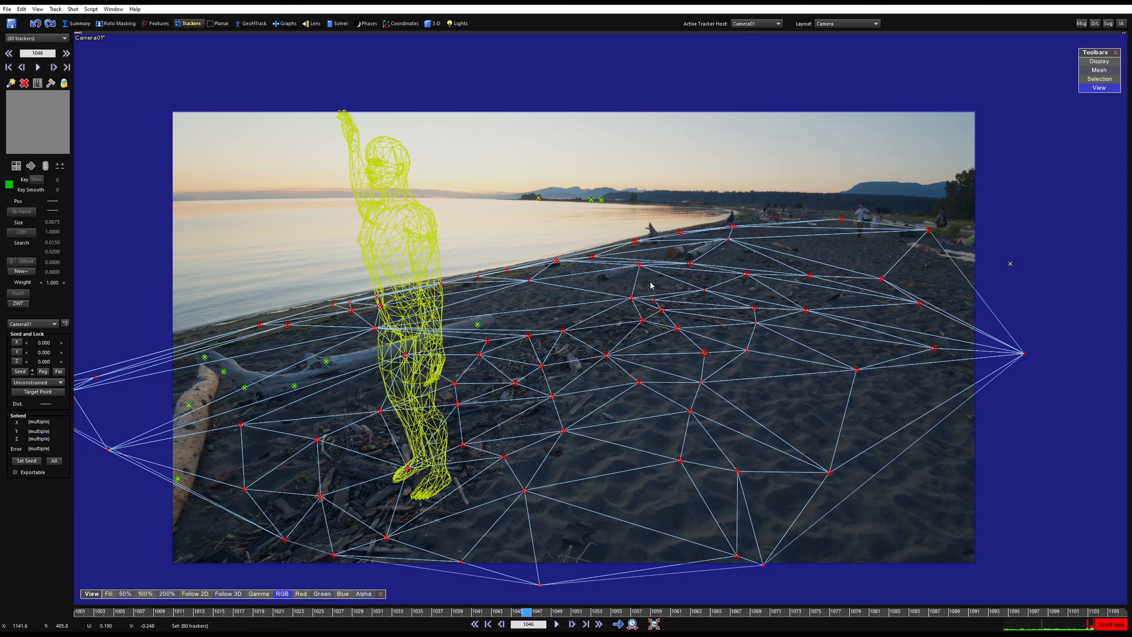
- Undo the terrain mesh at frame 1003, deselect all trackers, and review the shot at frames 1009 and 1019
drag(545, 613, 99, 612)
key(ctrl+z)
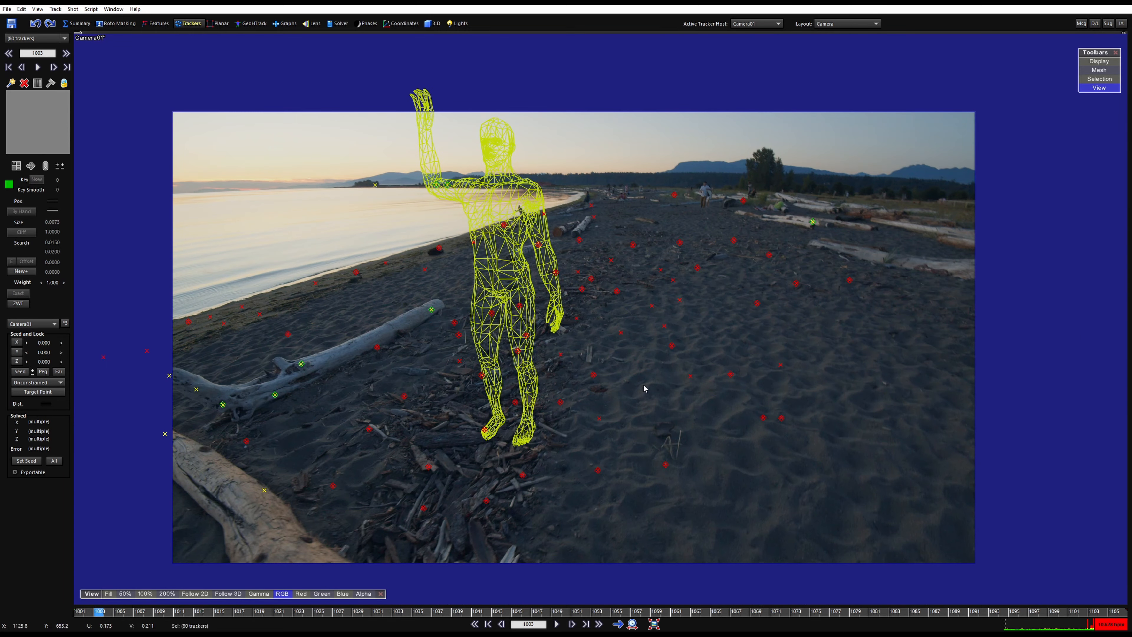
middle_drag(620, 382, 626, 394)
drag(405, 610, 159, 600)
click(665, 468)
middle_drag(651, 377, 628, 363)
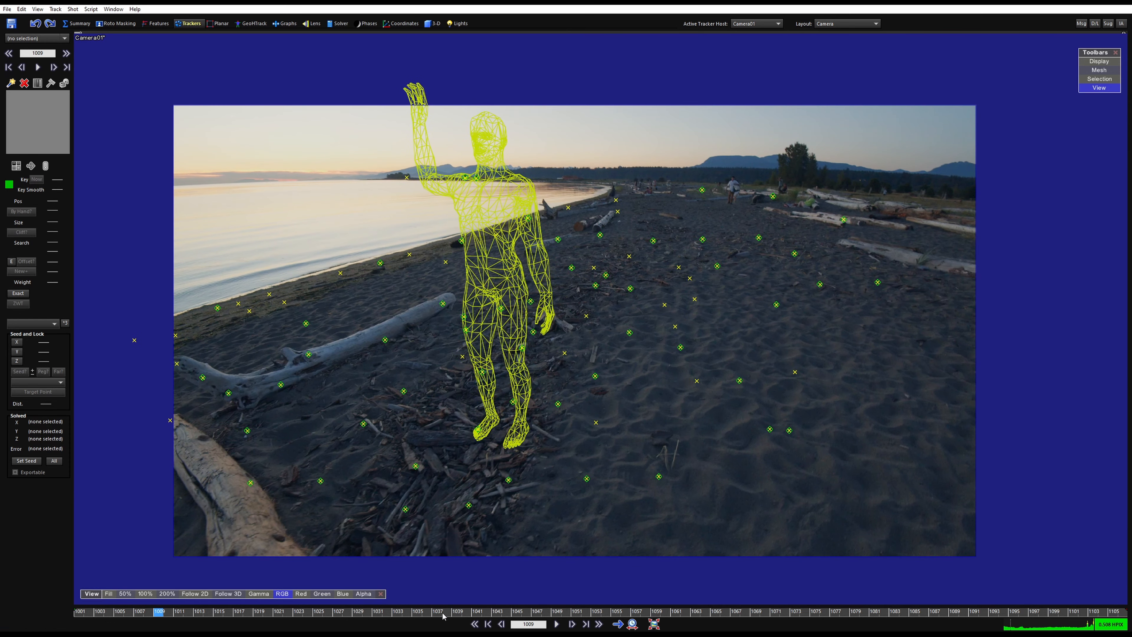
drag(443, 616, 263, 574)
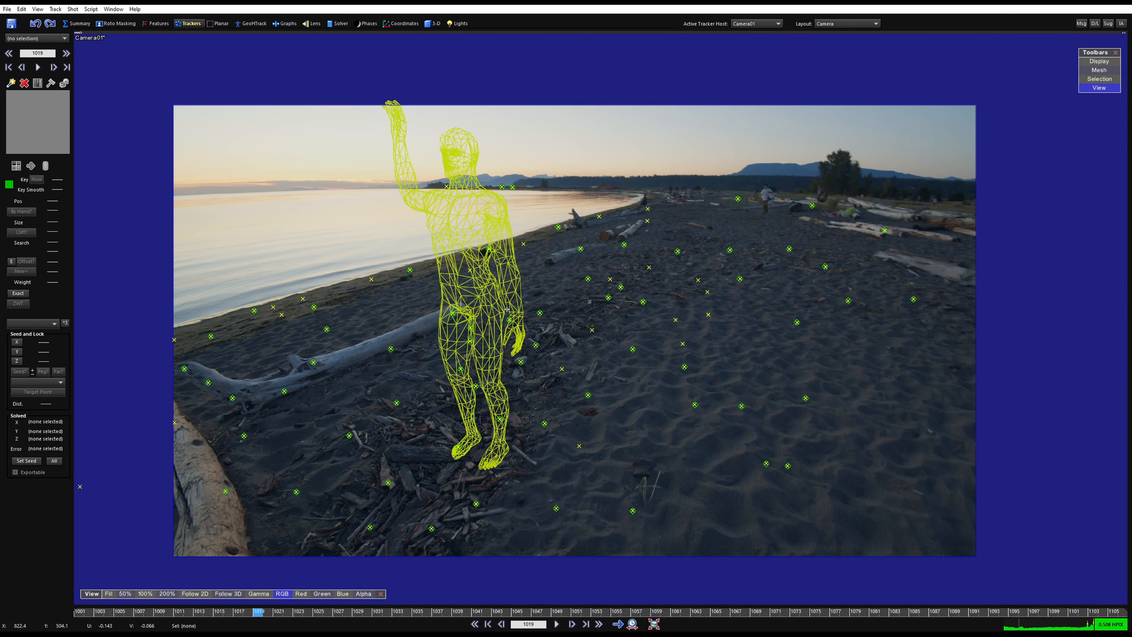
- Detect blips on all frames of the shot and review the detected features at frame 1043
click(157, 25)
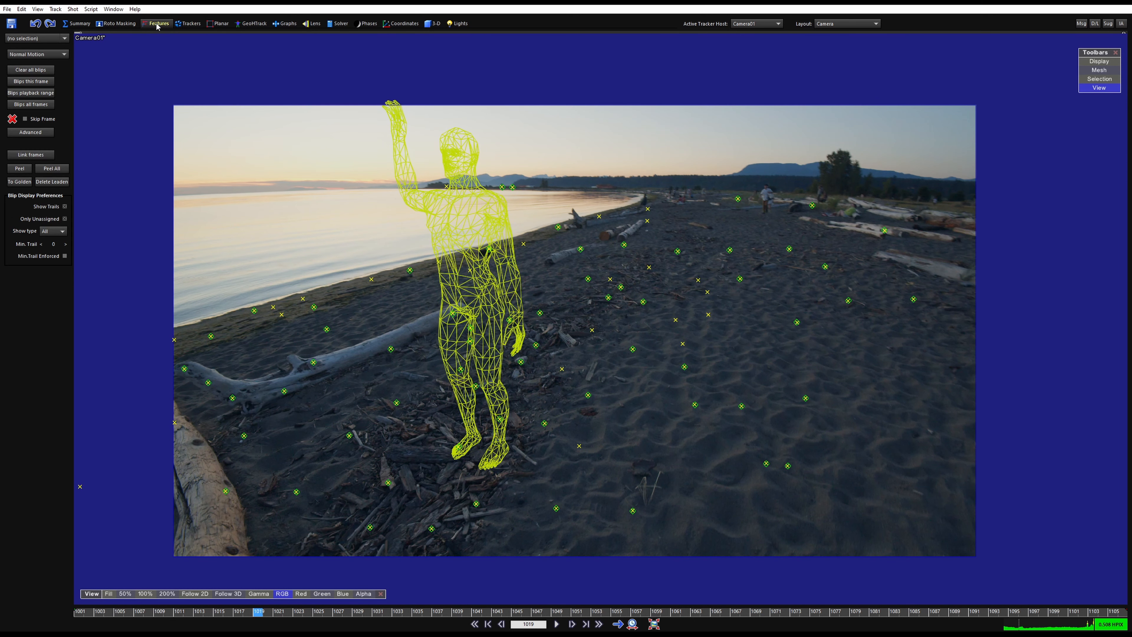
click(48, 105)
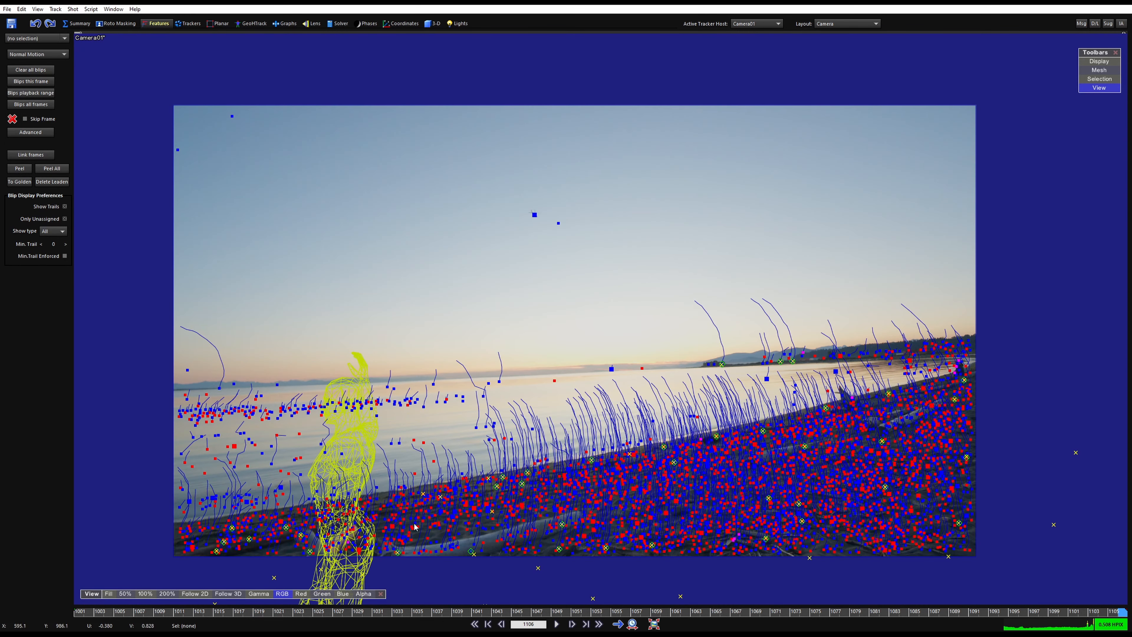
drag(369, 615, 496, 612)
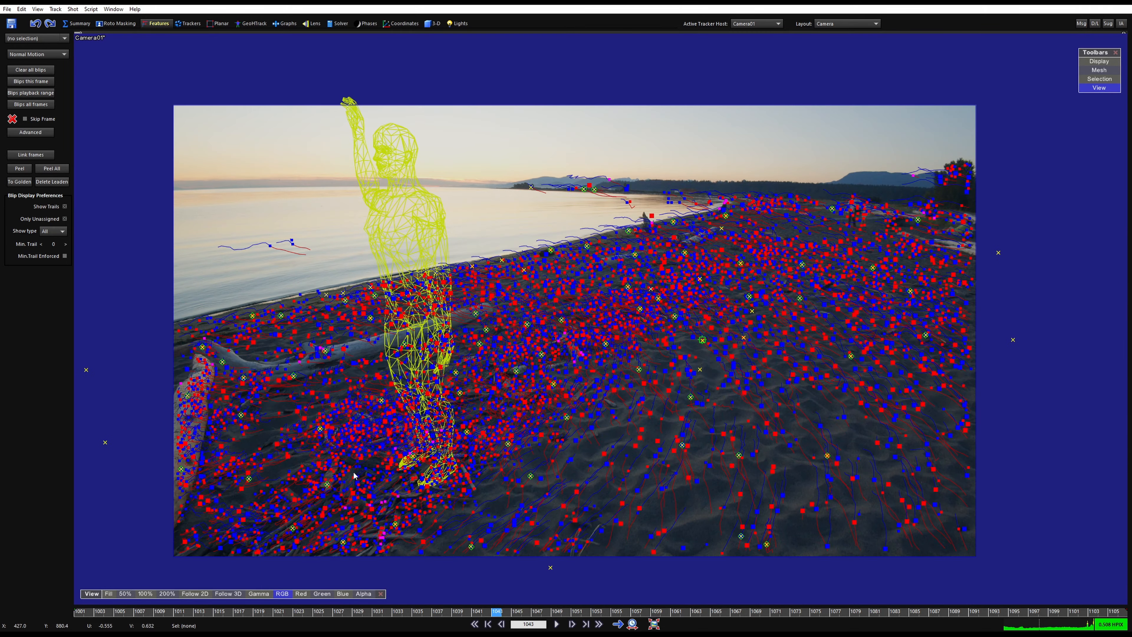
- Review the advanced feature detection settings for blips and close them without changes
click(52, 132)
click(481, 228)
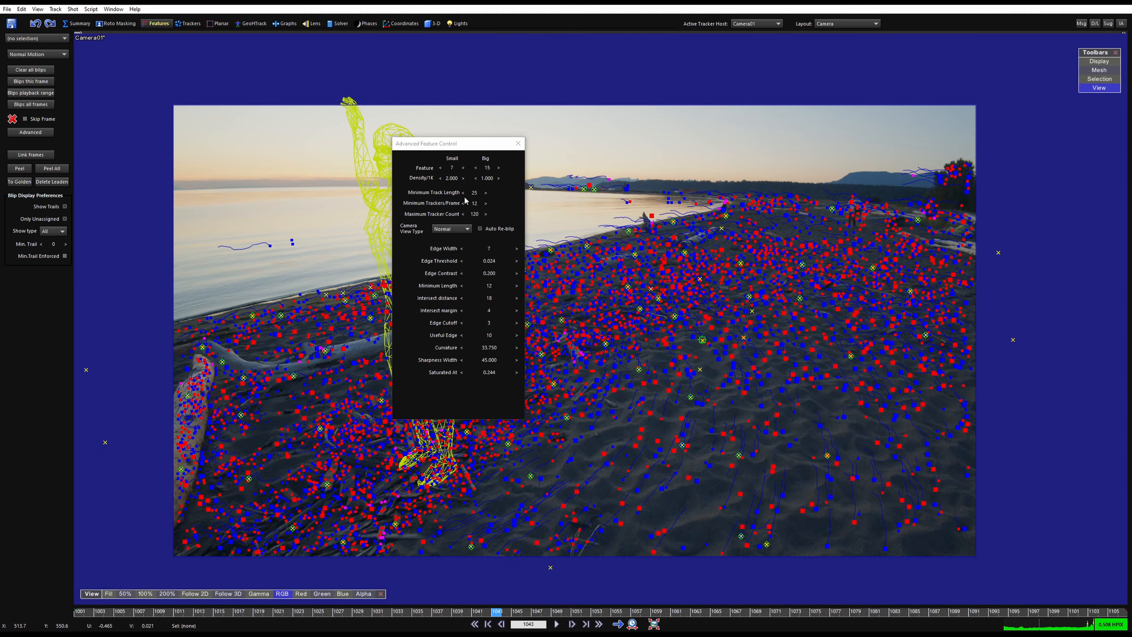
click(518, 144)
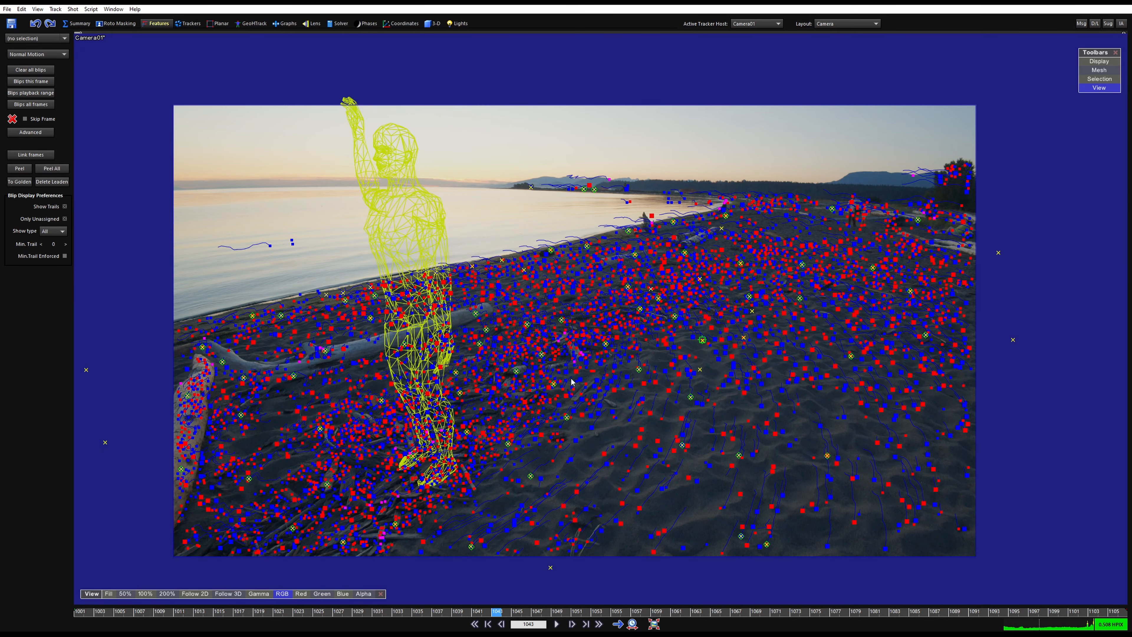
- Go to frame 1028 and review the Add Many Trackers options, cancelling without adding any trackers
mouse_move(426, 611)
mouse_down()
mouse_move(758, 597)
mouse_move(418, 546)
mouse_move(317, 546)
mouse_move(513, 547)
mouse_move(223, 529)
mouse_move(556, 529)
mouse_move(347, 524)
mouse_up()
click(55, 9)
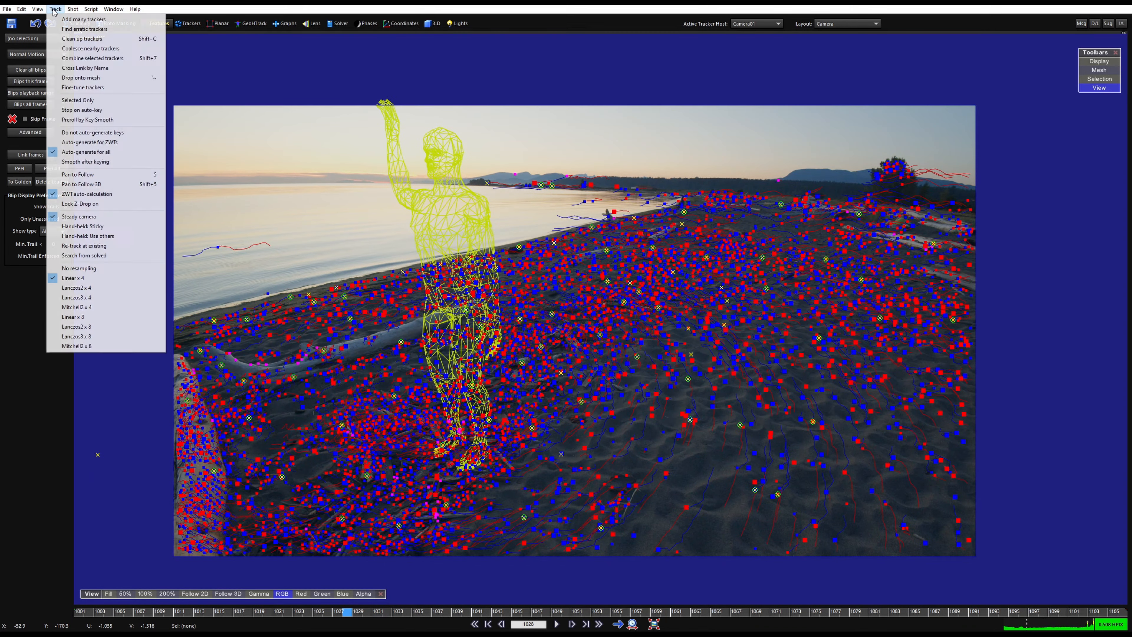
click(90, 21)
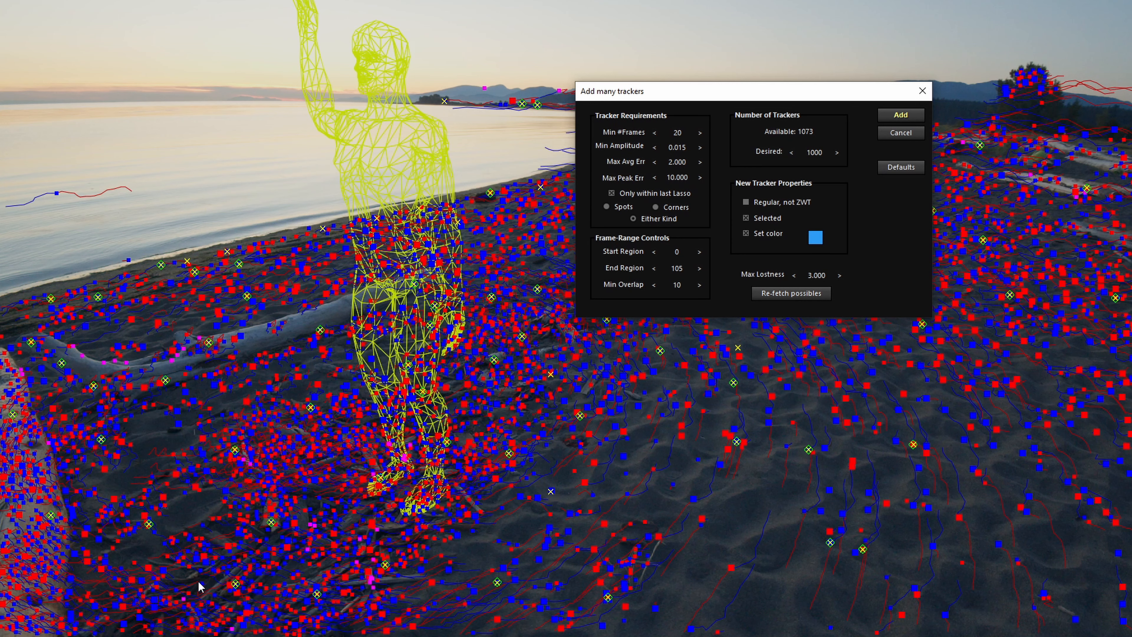
click(898, 133)
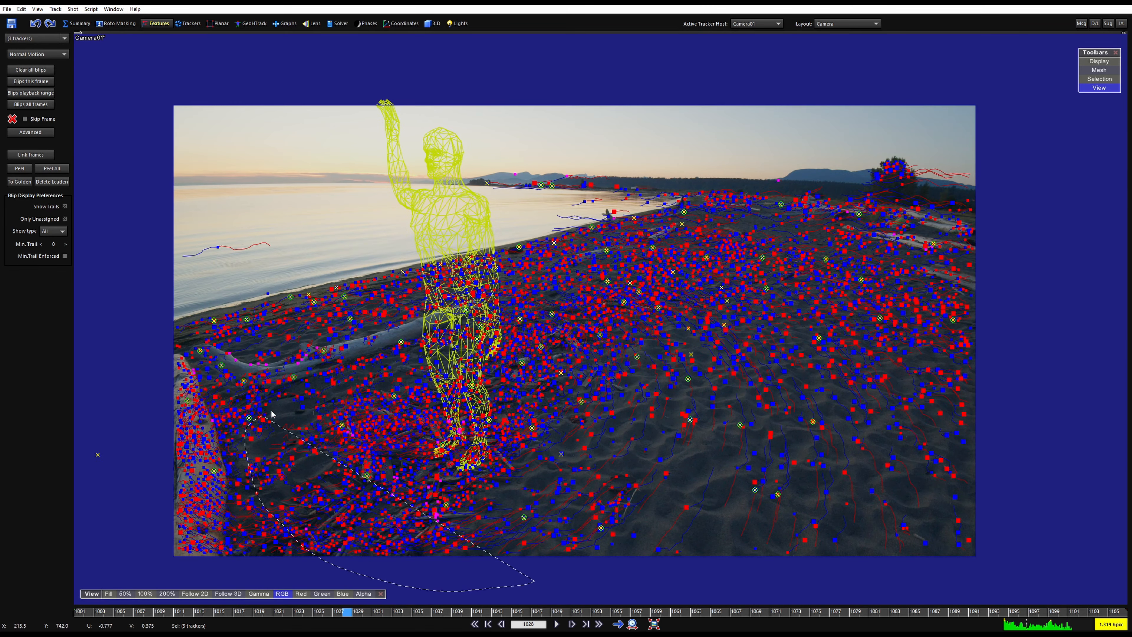
- Lasso the ground around the figure's feet at frame 1028 and add up to 1000 trackers within it, requiring at least 15 frames each
mouse_move(272, 414)
mouse_down()
mouse_move(397, 359)
mouse_move(551, 316)
mouse_move(753, 326)
mouse_up()
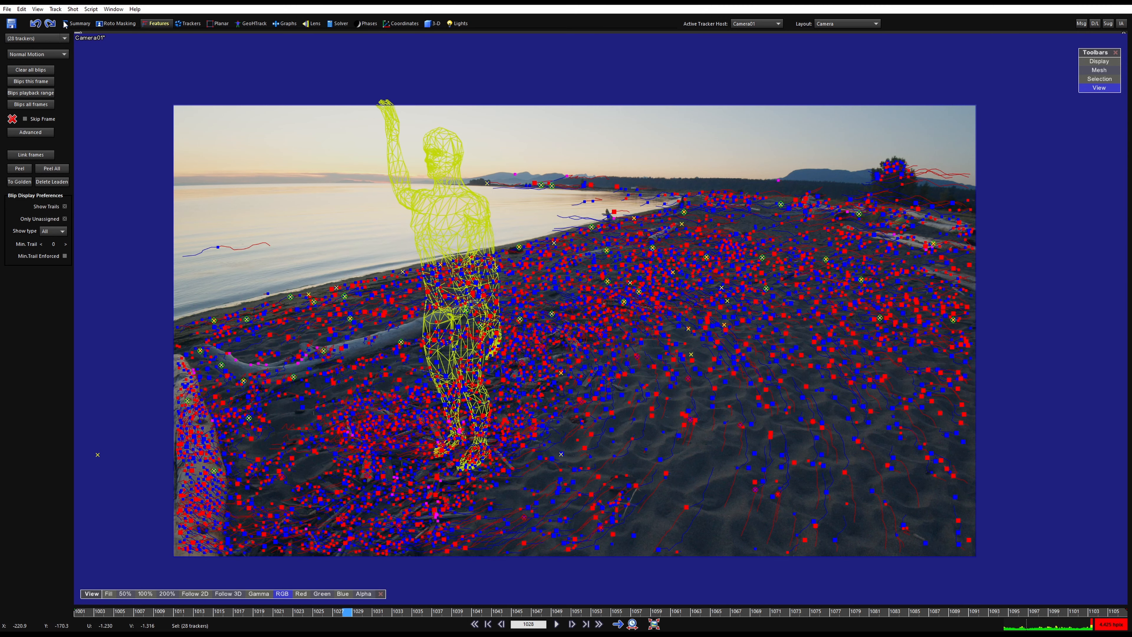
click(56, 9)
click(67, 20)
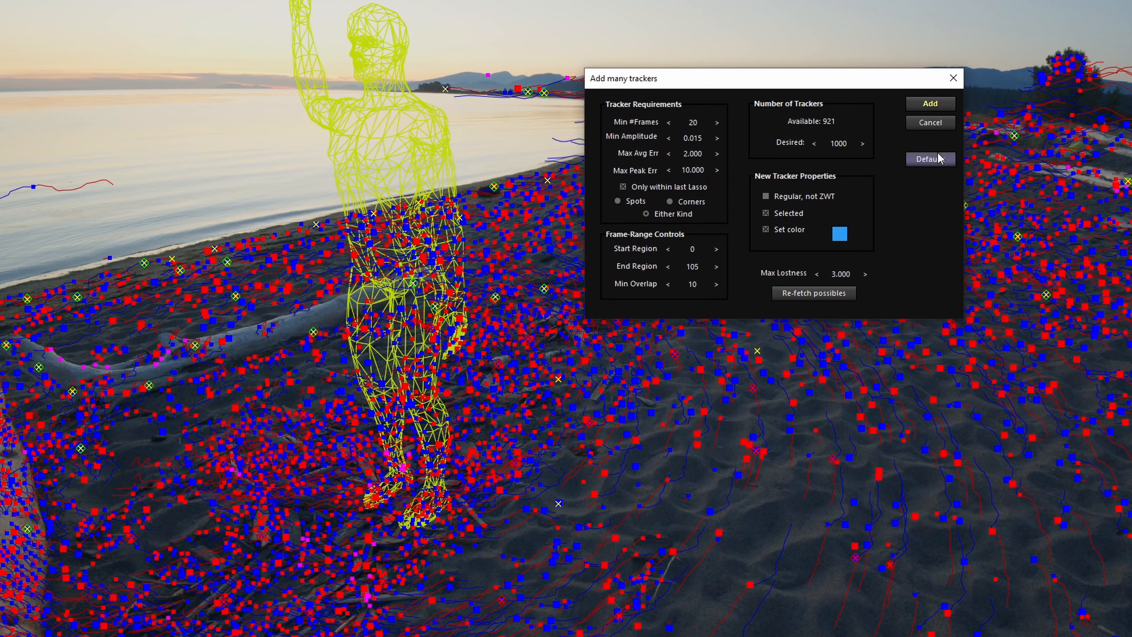
click(822, 224)
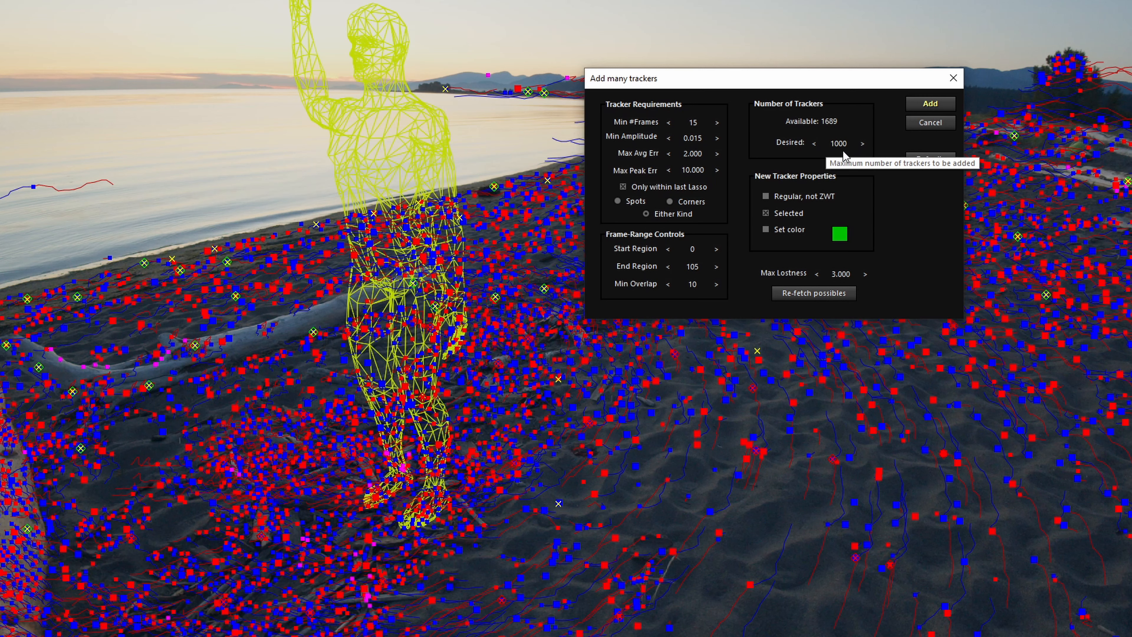
click(930, 104)
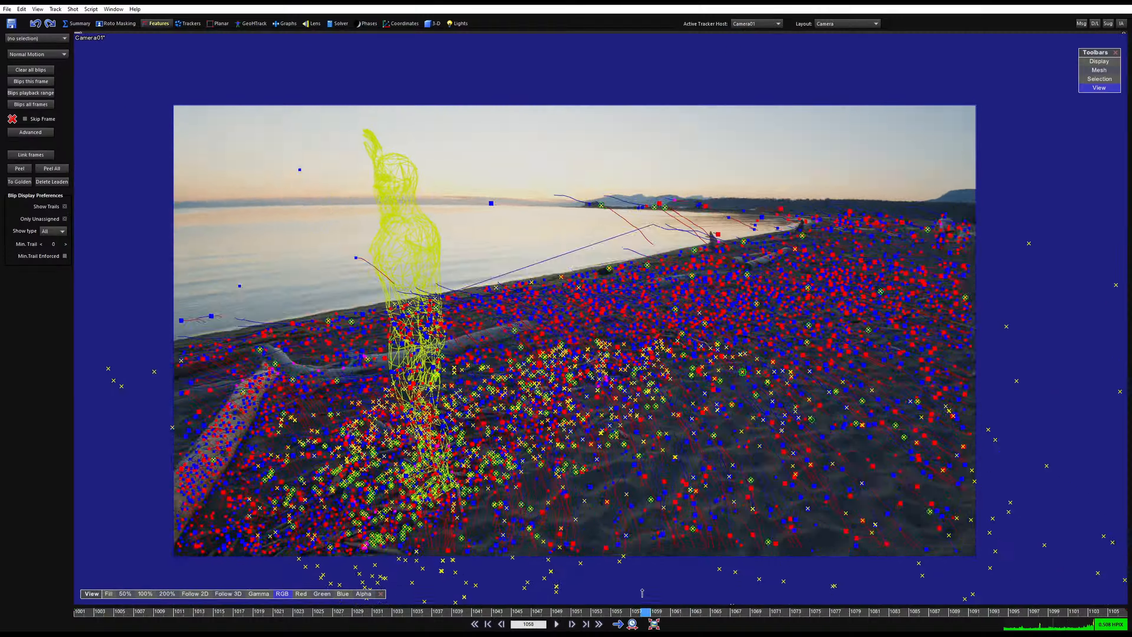
- Examine the added ground trackers around the figure's feet at frame 1018 without blips shown, and scrub to frame 1022
drag(642, 611, 248, 611)
scroll(572, 489, up, 5)
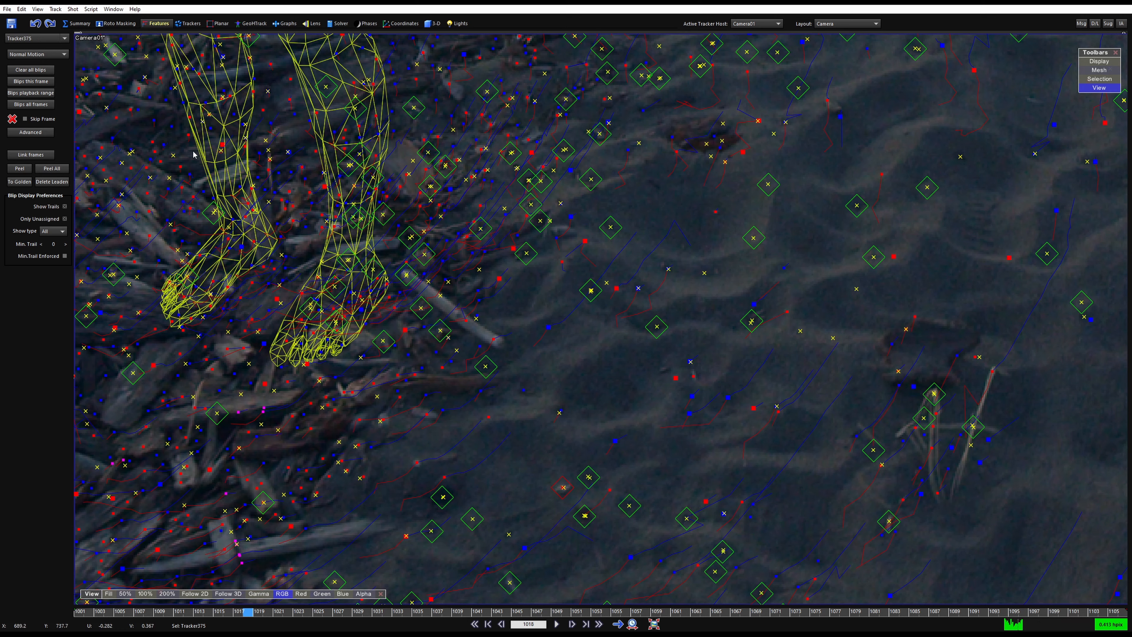
click(182, 25)
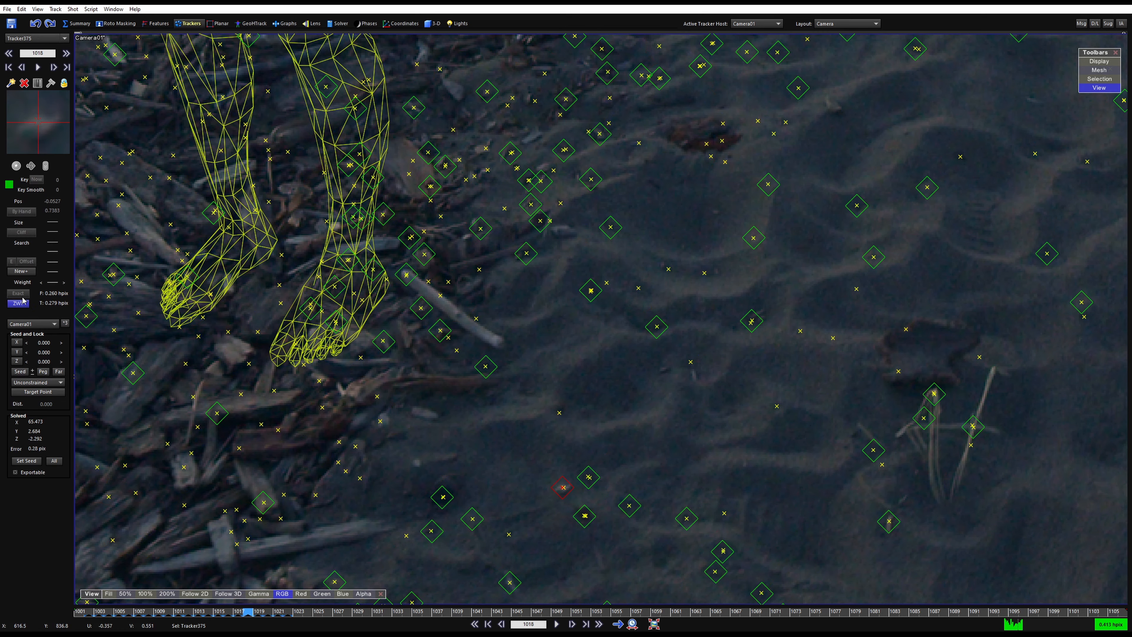
scroll(625, 439, down, 5)
click(654, 580)
middle_drag(654, 579, 560, 613)
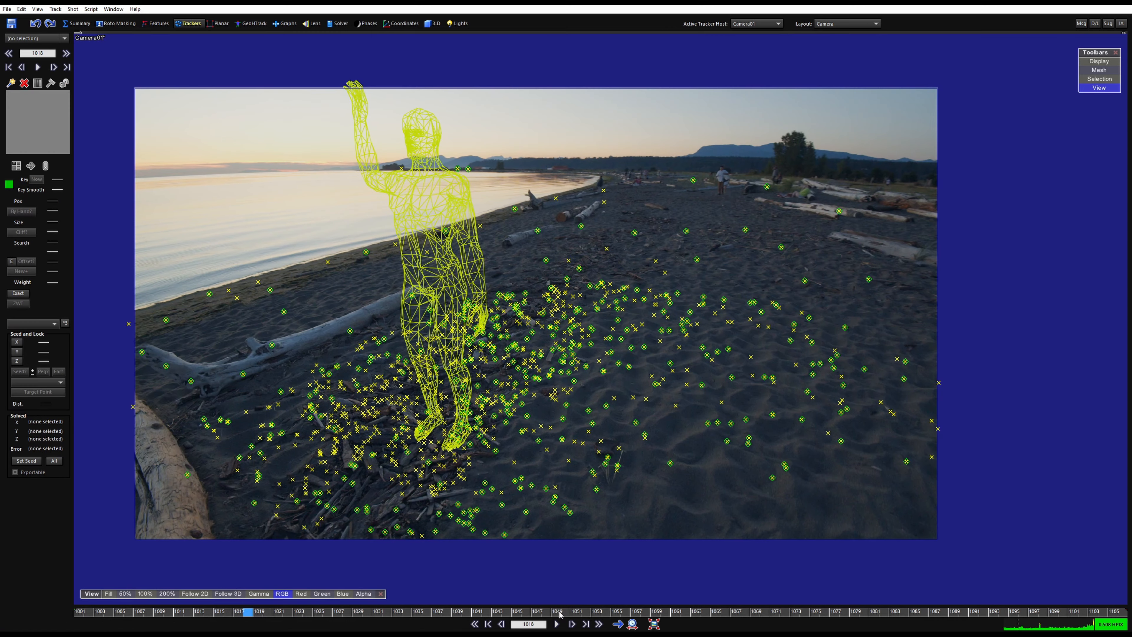
drag(734, 610, 287, 476)
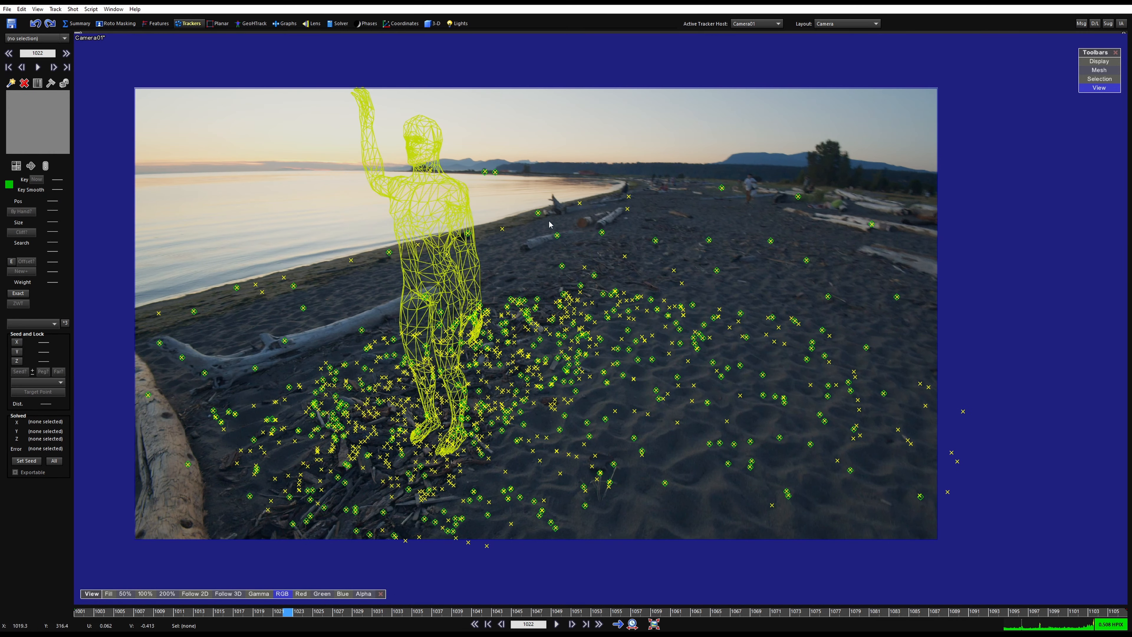
- At frame 1037, lasso the ground behind the existing dense trackers and add up to 1000 trackers with at least 15 frames each
click(157, 23)
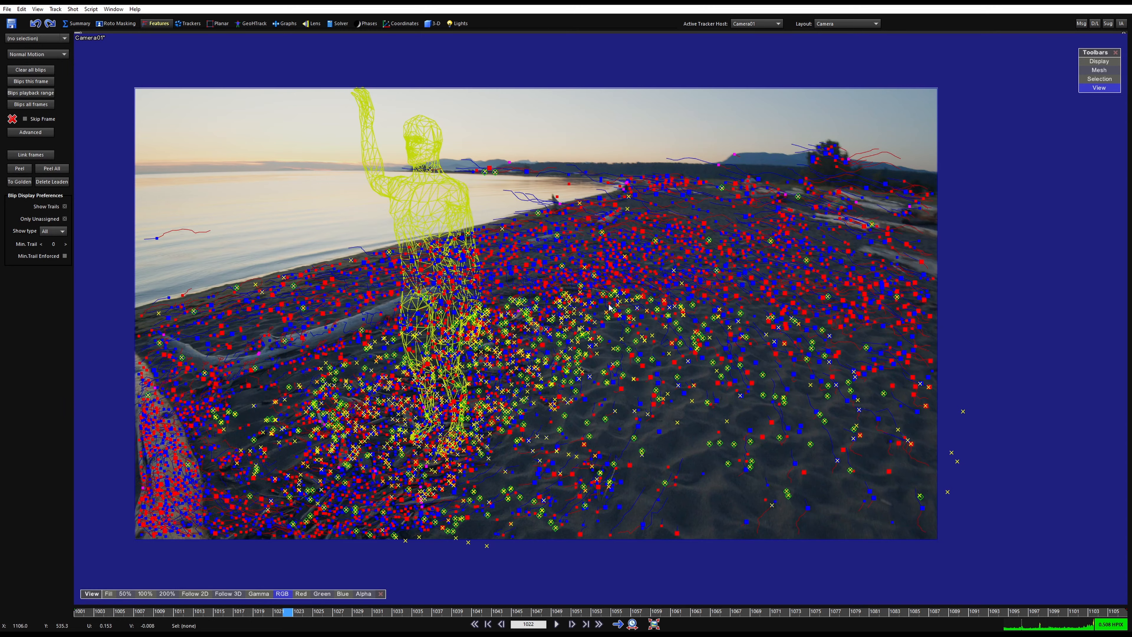
drag(459, 610, 429, 594)
scroll(762, 178, up, 4)
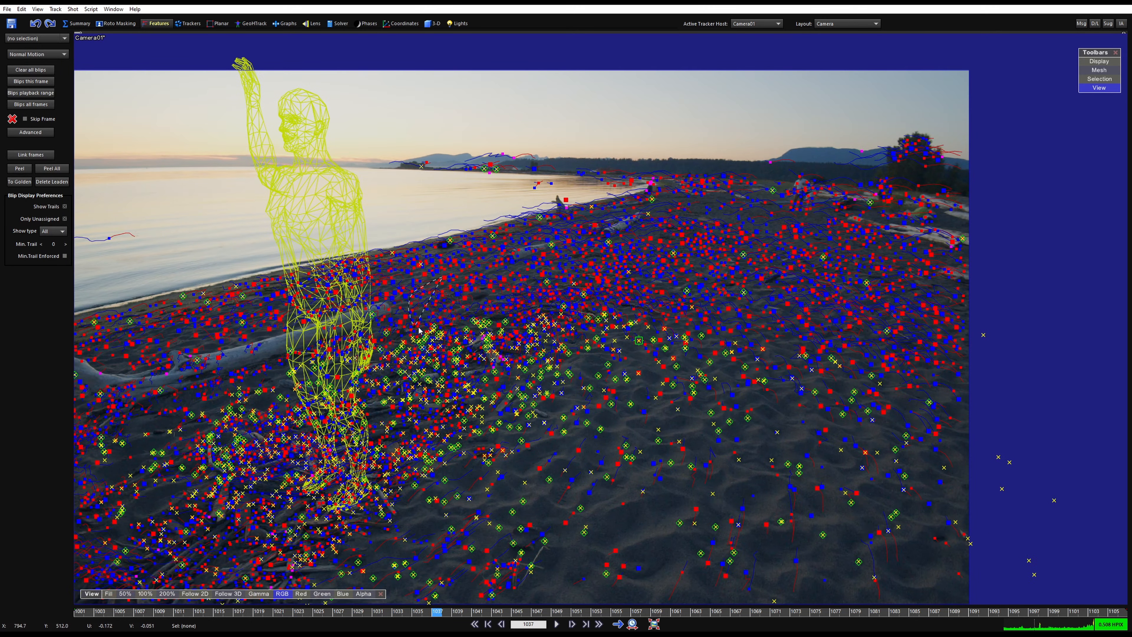
drag(419, 330, 711, 332)
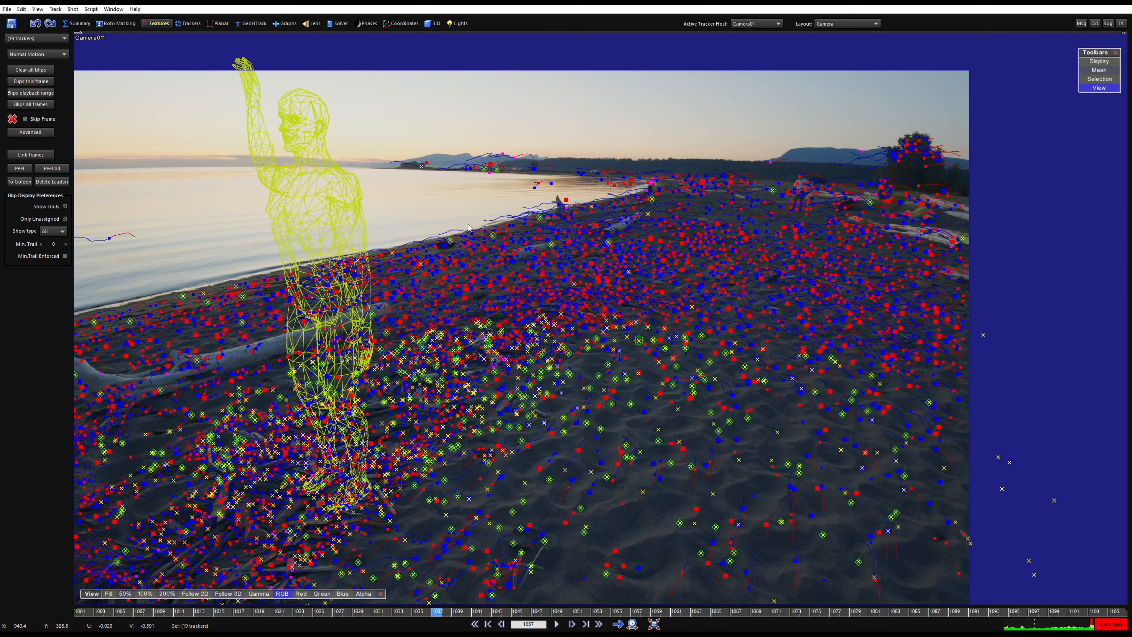
click(55, 9)
click(72, 20)
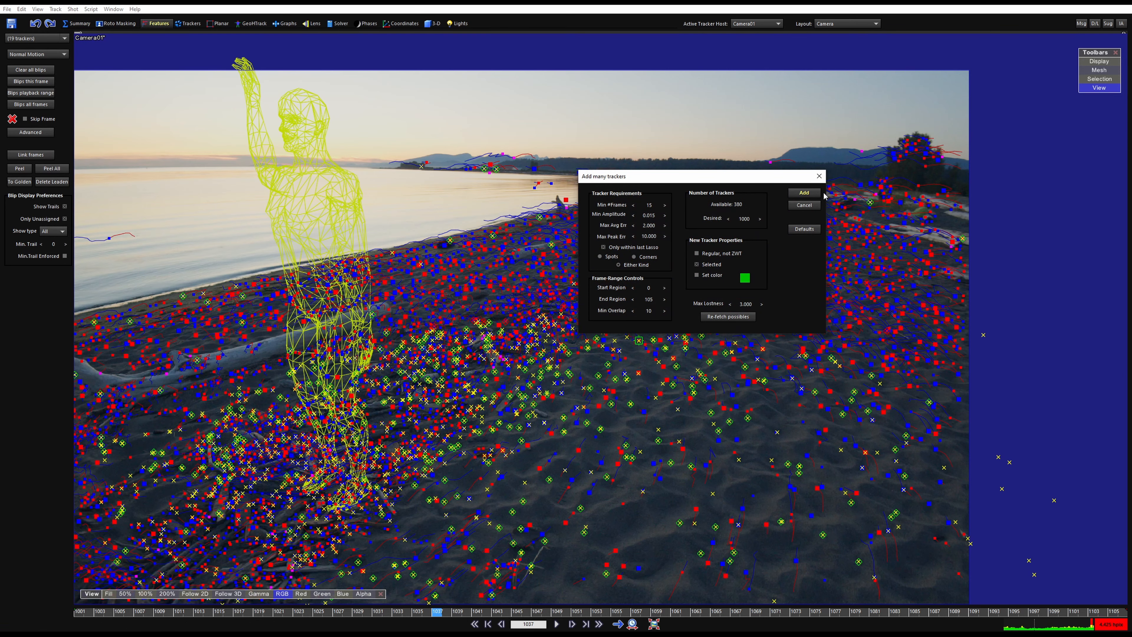
click(805, 192)
- At frame 1090, lasso the strip of beach along the waterline behind the driftwood log and add many trackers within it
middle_drag(564, 310, 592, 333)
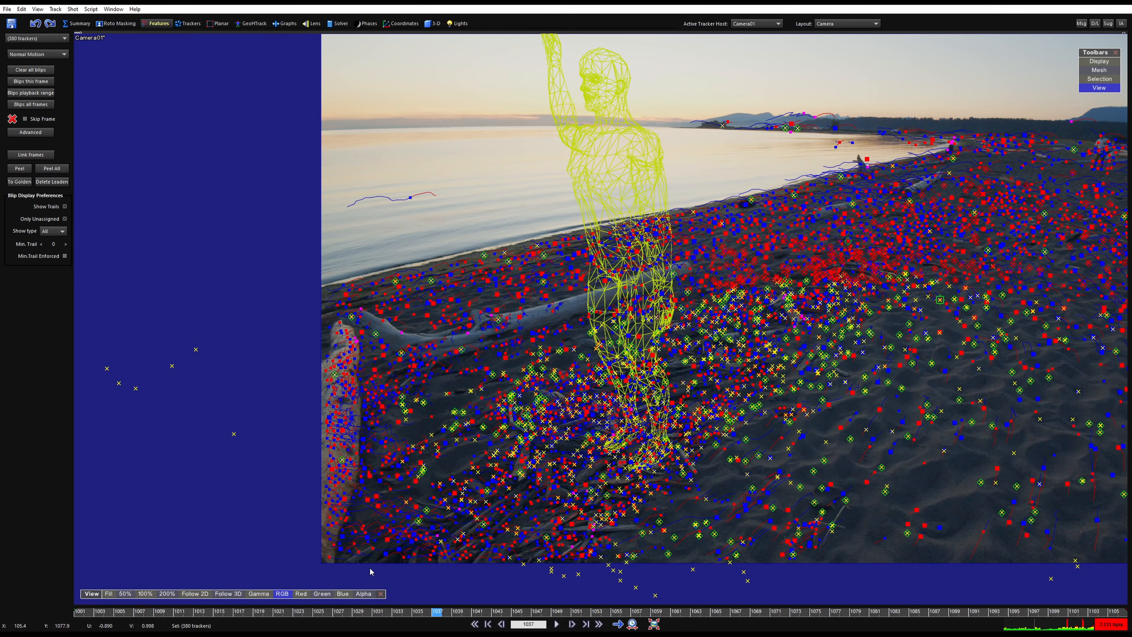
drag(437, 612, 963, 624)
mouse_move(365, 395)
mouse_down()
mouse_move(365, 493)
mouse_move(449, 472)
mouse_up()
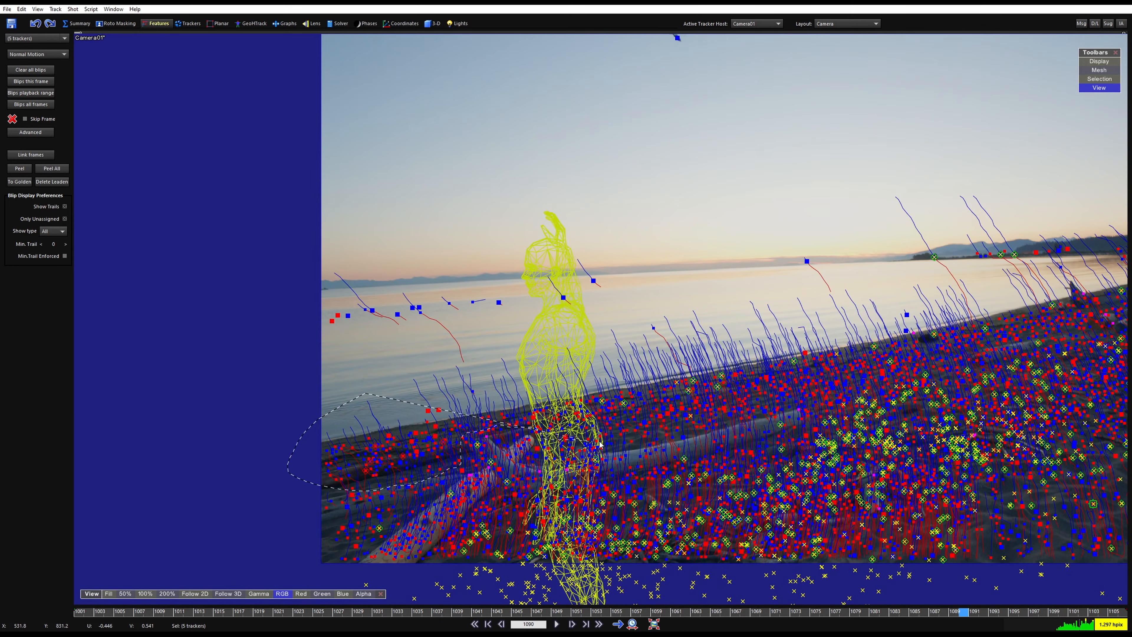
drag(733, 422, 826, 397)
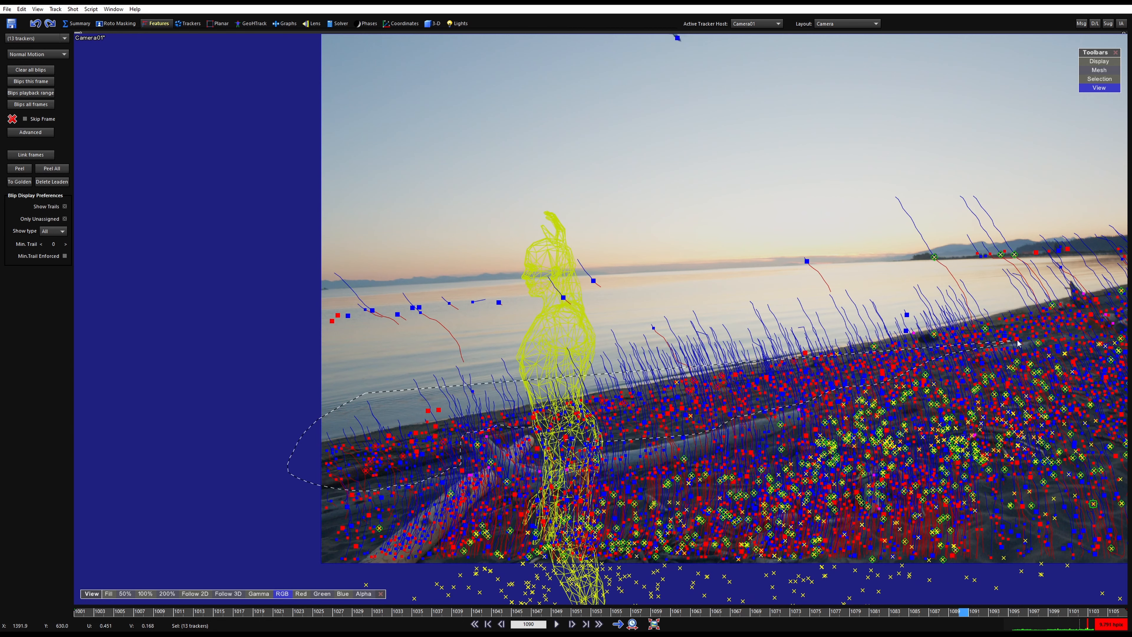
drag(1018, 343, 1094, 289)
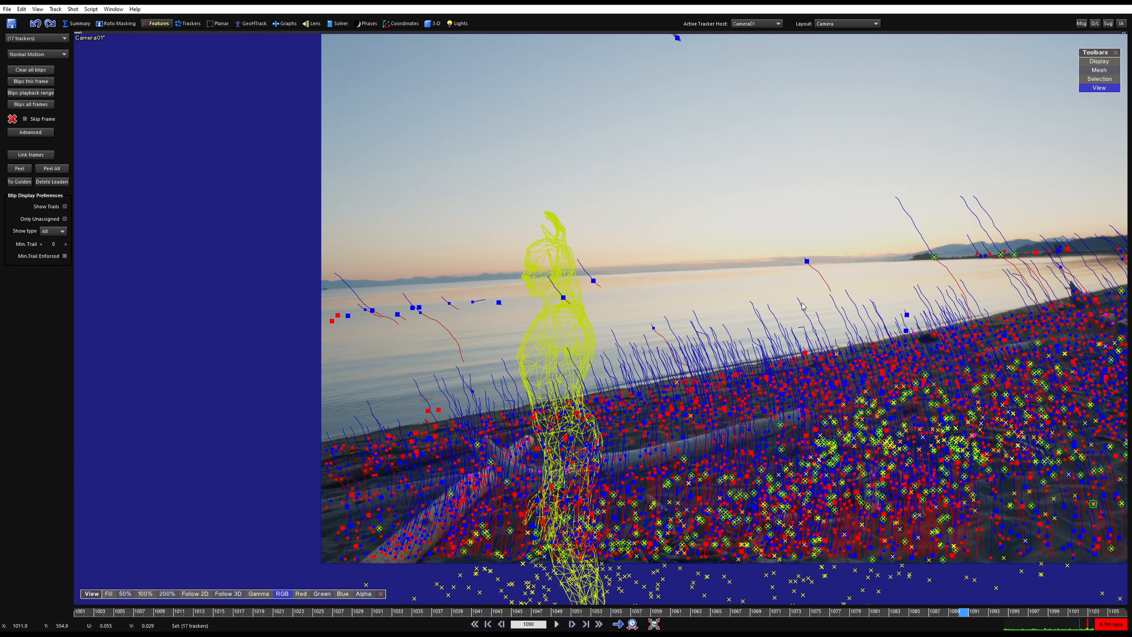
click(55, 9)
click(75, 20)
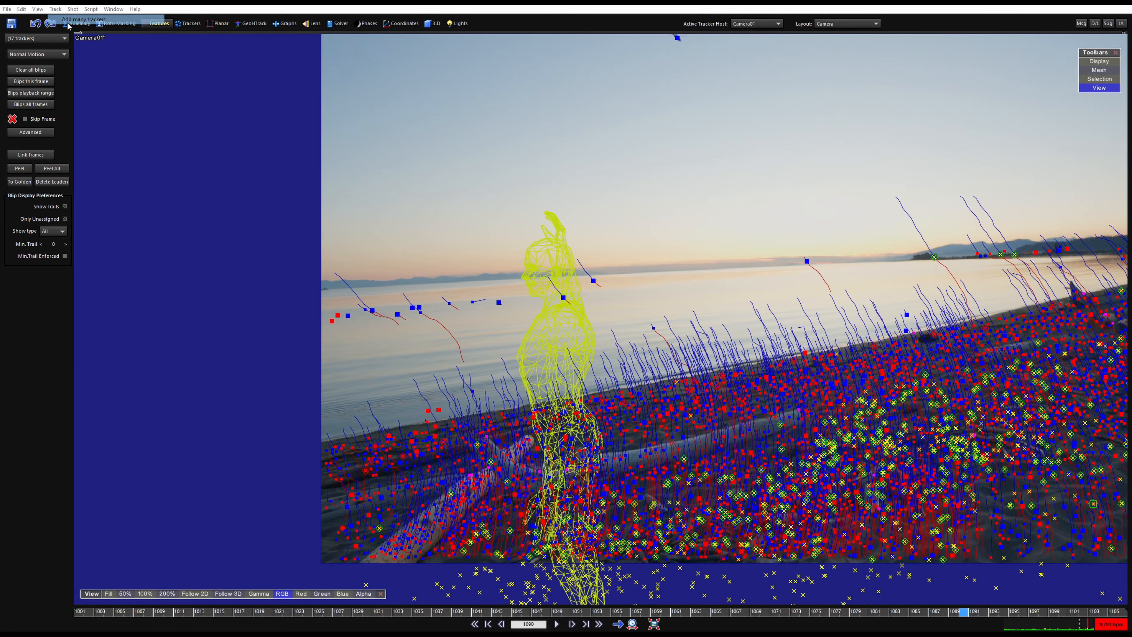
click(804, 193)
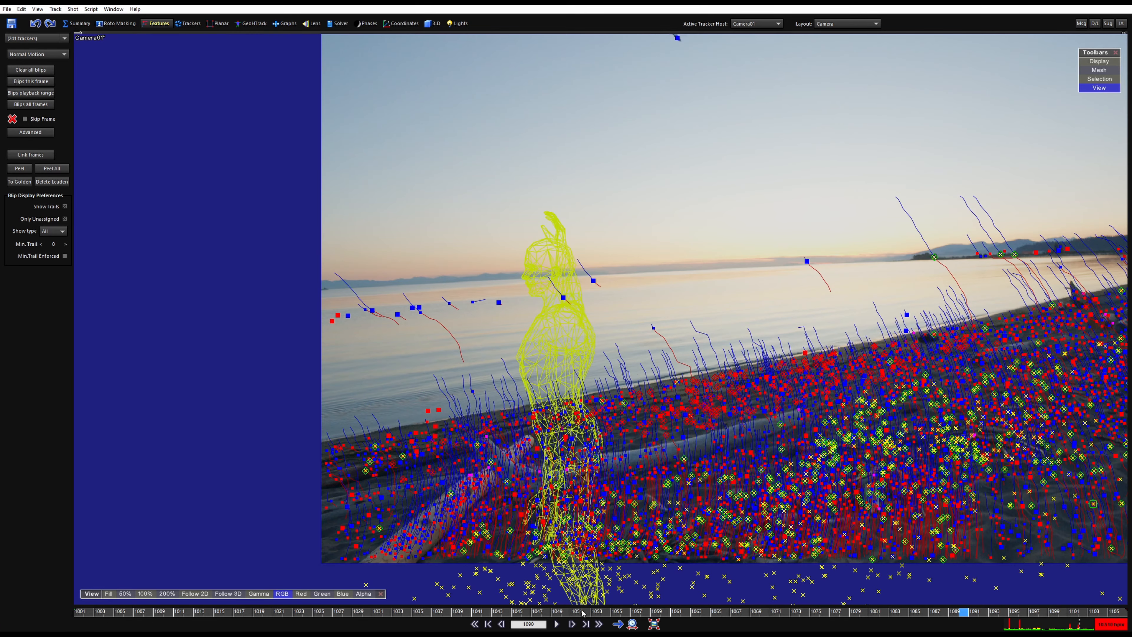
- At frame 1001, lasso the foreground sand beside the figure and add many trackers within it using at least 15 frames each
drag(583, 613, 0, 563)
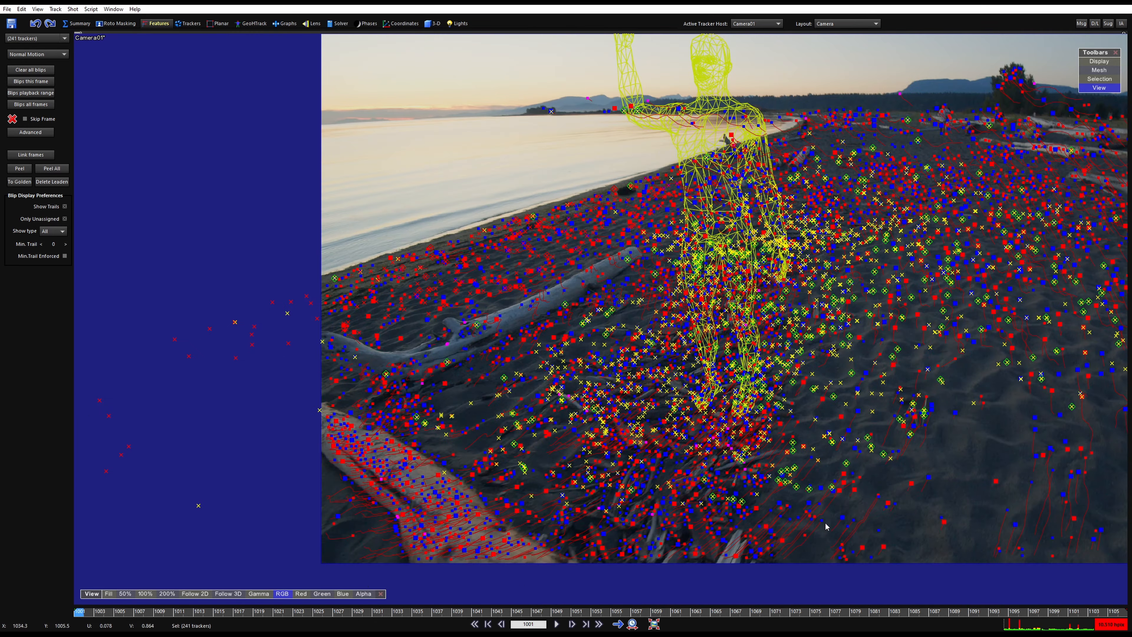
scroll(826, 527, up, 3)
mouse_move(999, 391)
mouse_down()
mouse_move(1039, 554)
mouse_move(758, 329)
mouse_move(698, 436)
mouse_up()
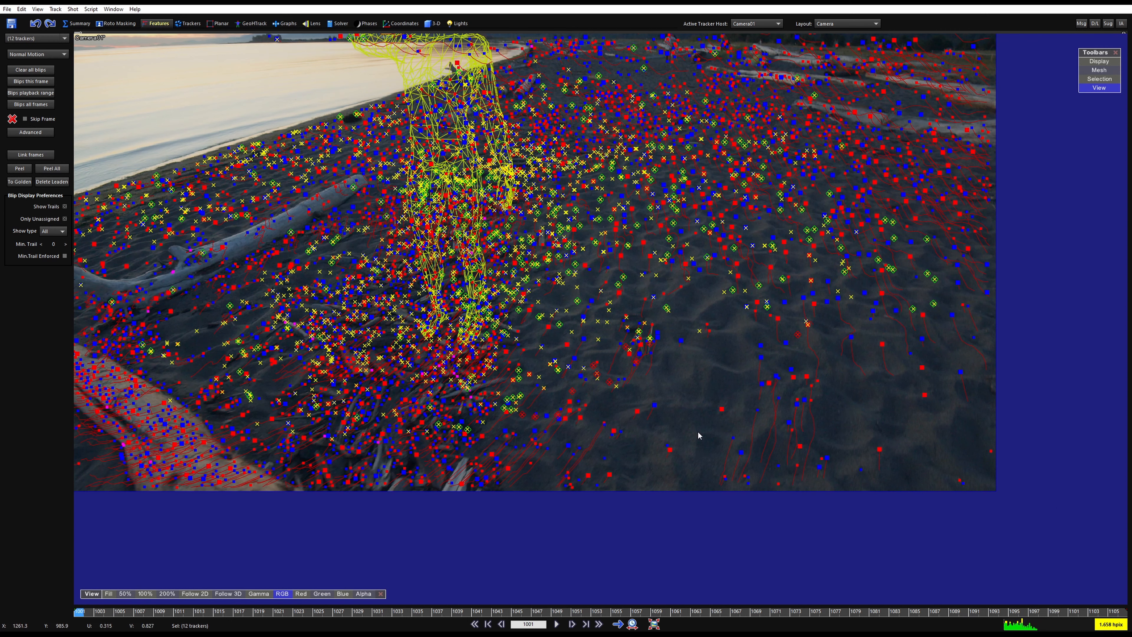
click(65, 10)
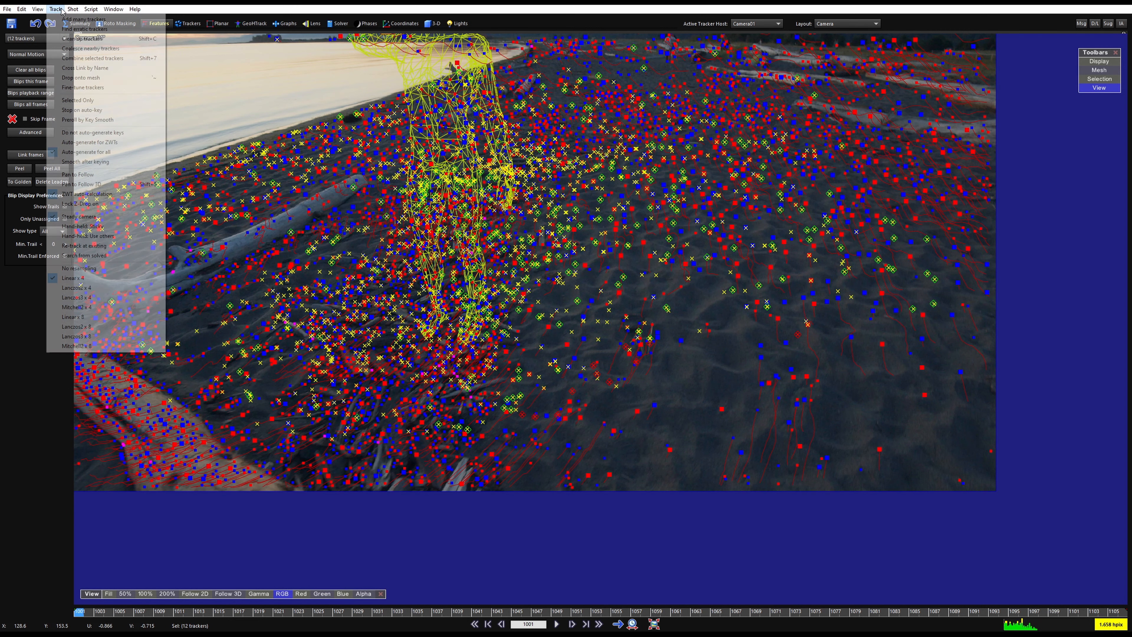
click(63, 20)
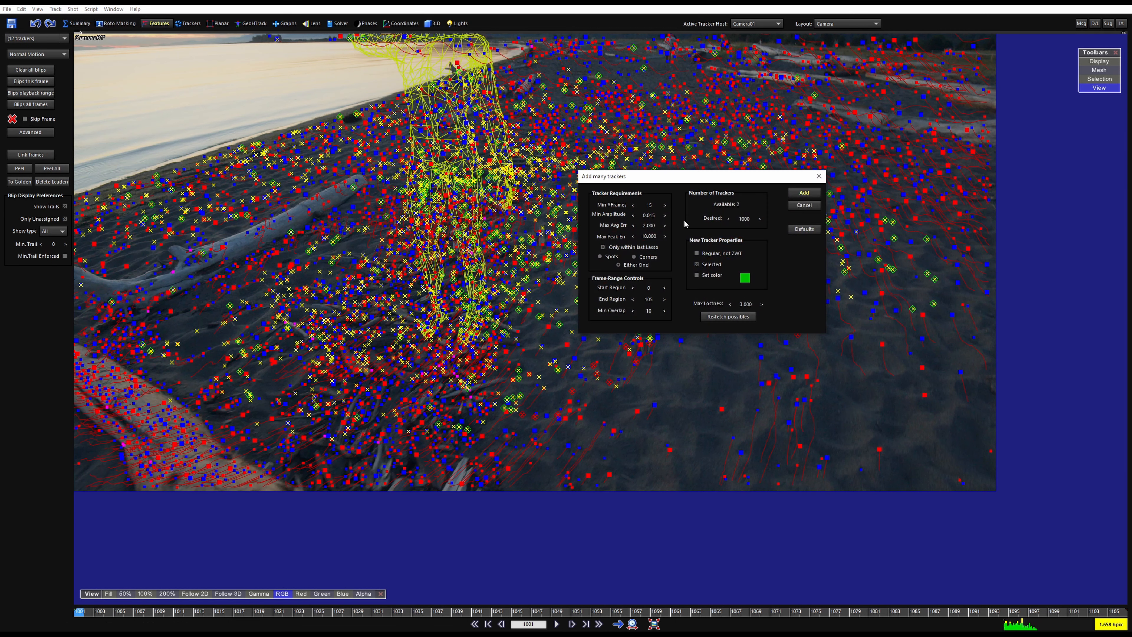
click(797, 194)
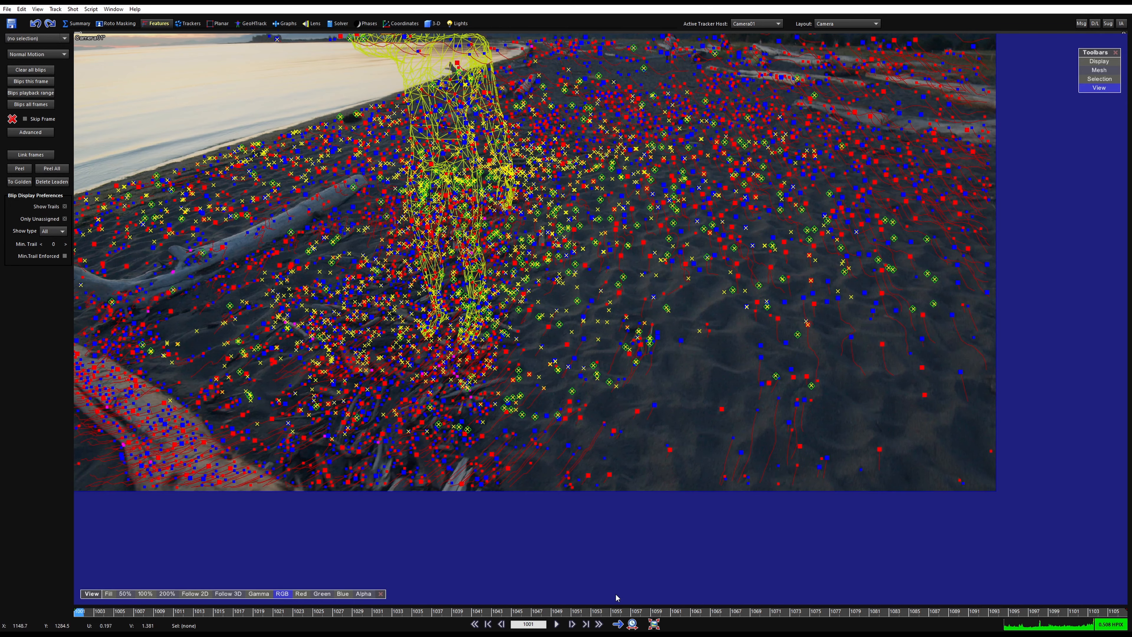
- Play the shot from frame 1001 to 1043 without blips shown to check the overall tracker coverage
drag(616, 612, 0, 585)
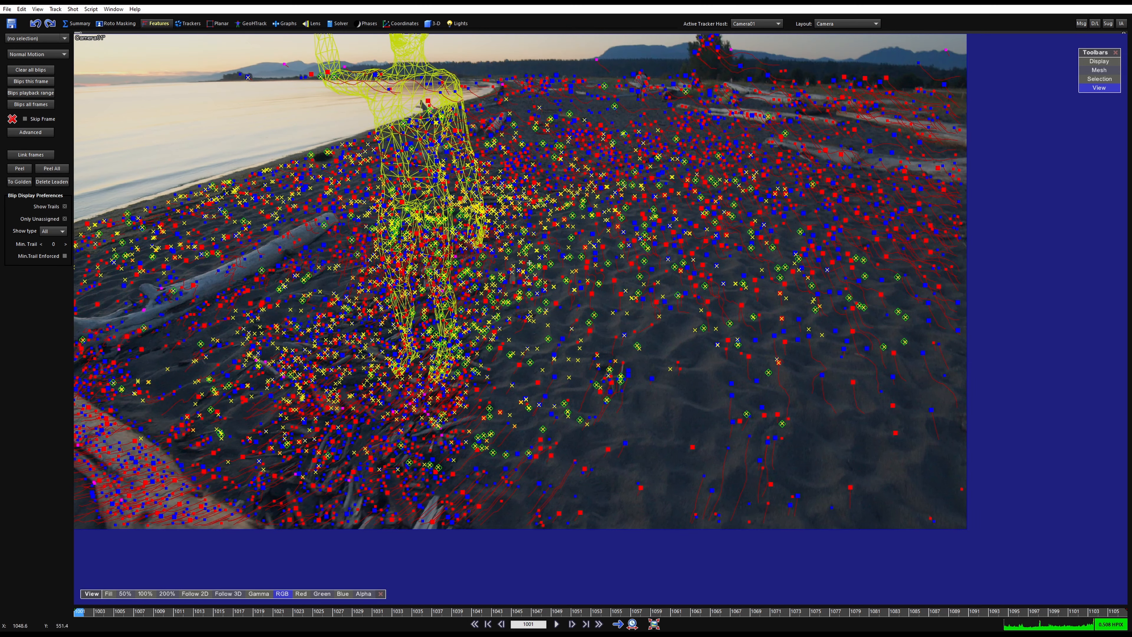
click(195, 26)
key(space)
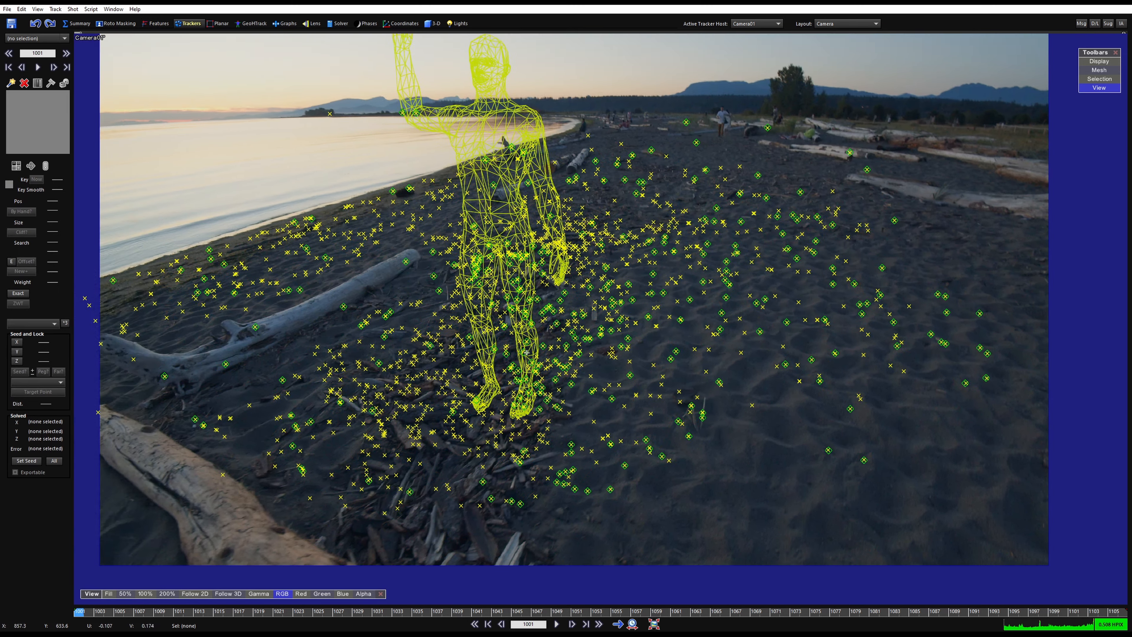
key(space)
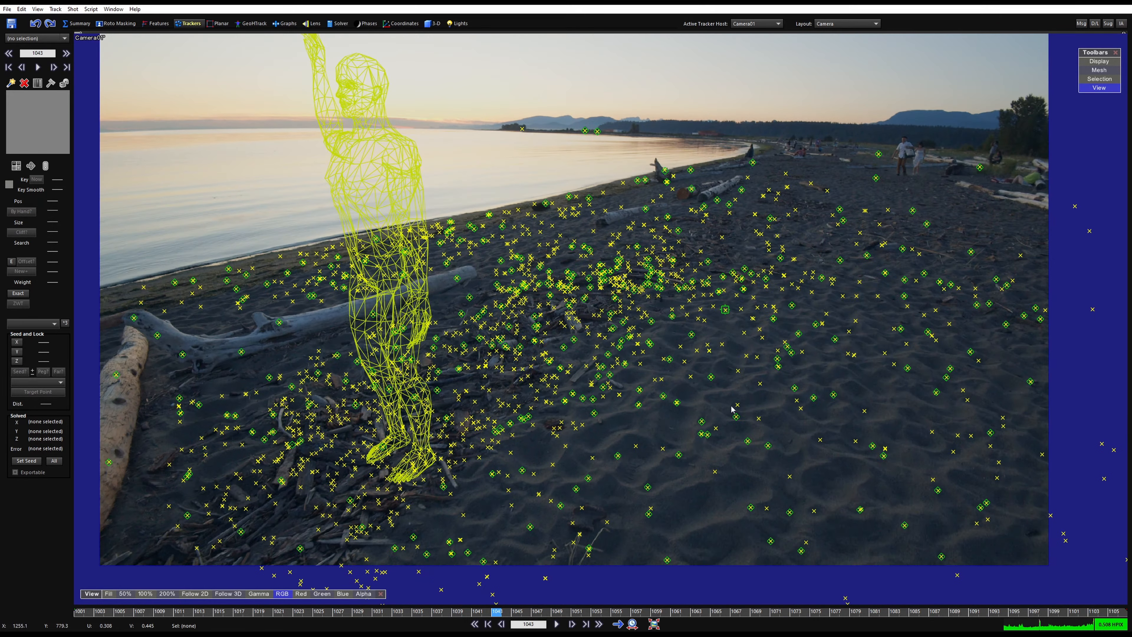
- Examine tracker coverage on the sand beside the figure, stepping between frames 1001 and 1003
drag(417, 614, 89, 609)
scroll(525, 464, up, 5)
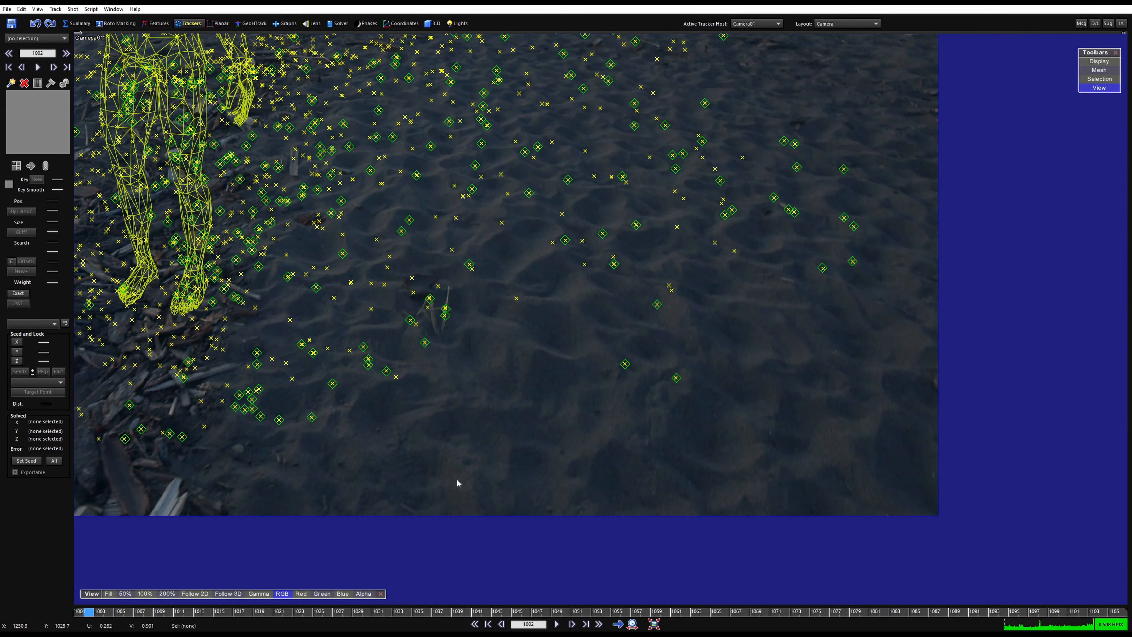
key(Left)
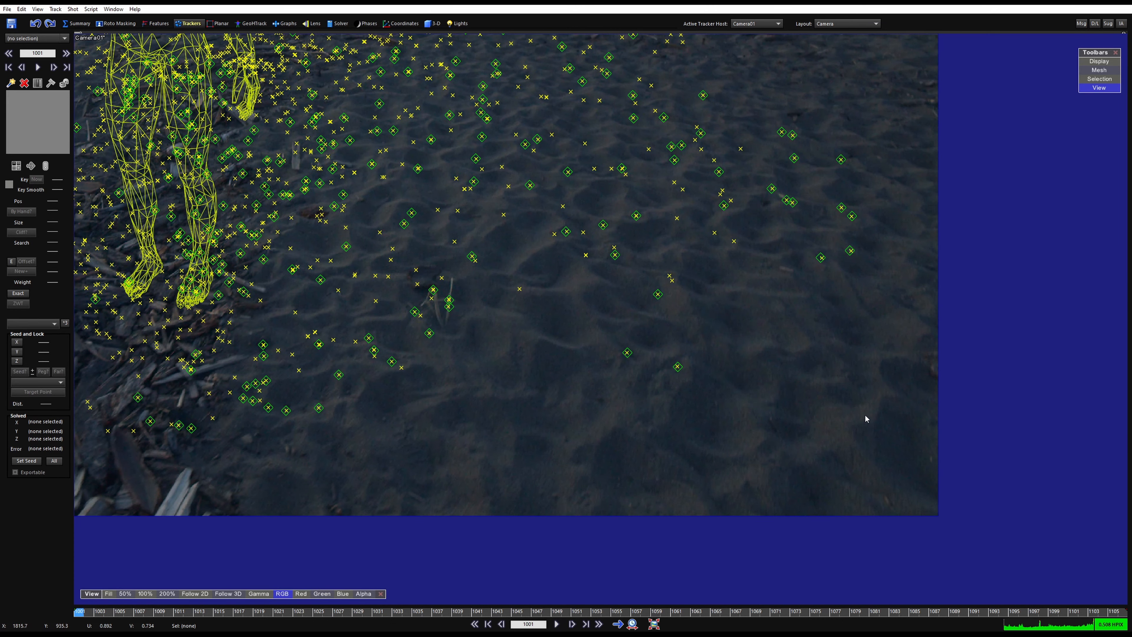
scroll(866, 418, down, 3)
key(Right)
key(Right)
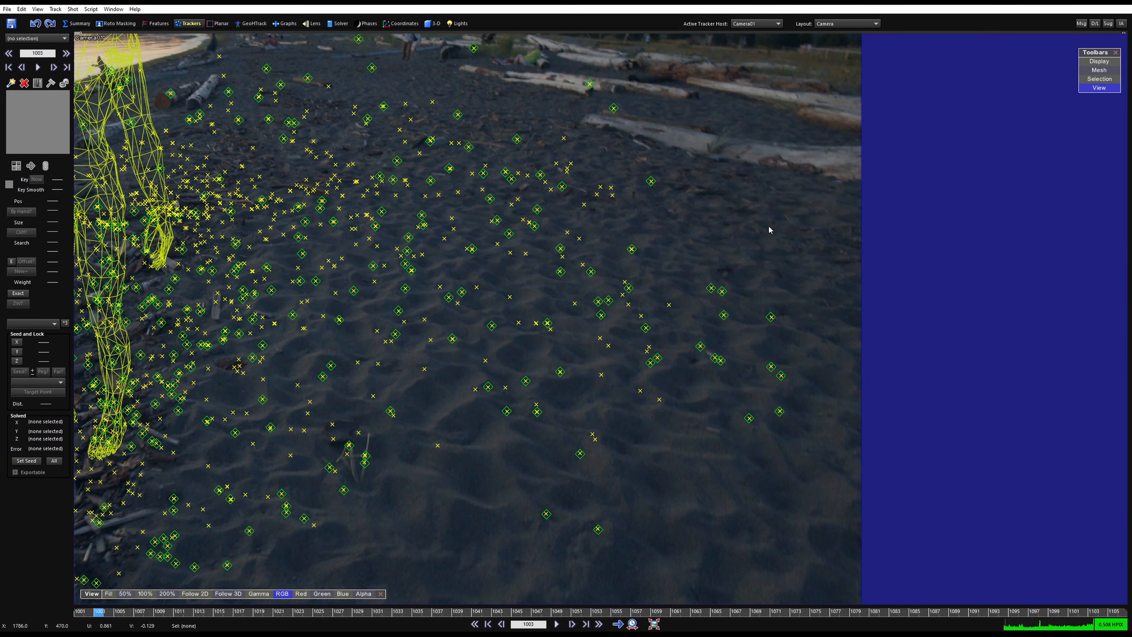
key(Left)
key(Left)
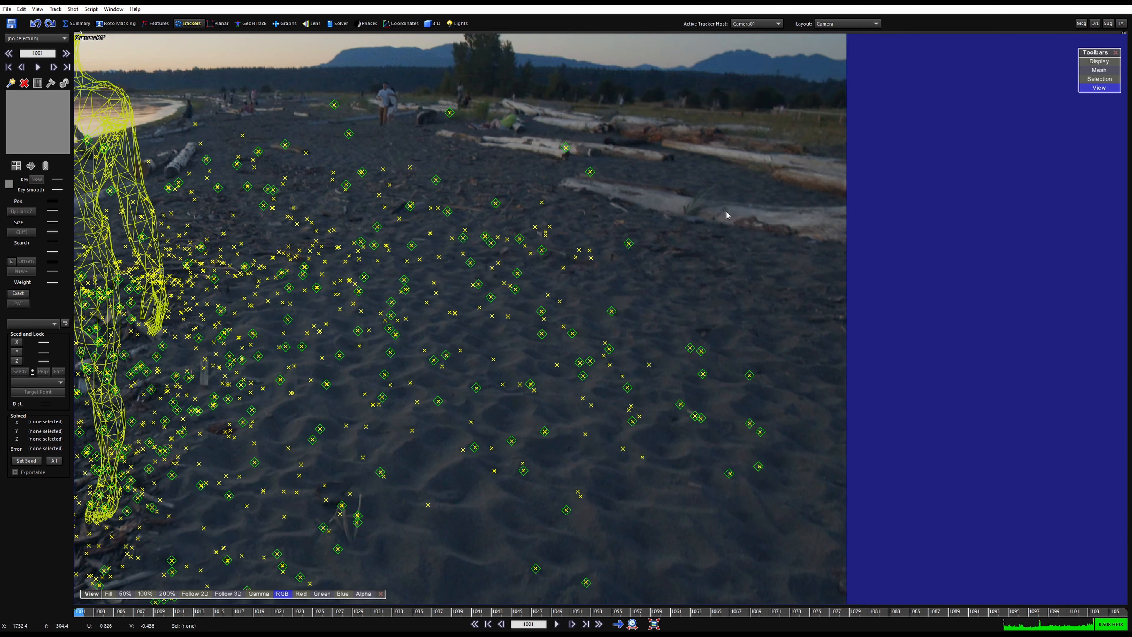
- At frame 1001, place a tracker on the end of the middle-distance driftwood log and track it
scroll(730, 230, up, 4)
middle_drag(670, 227, 579, 245)
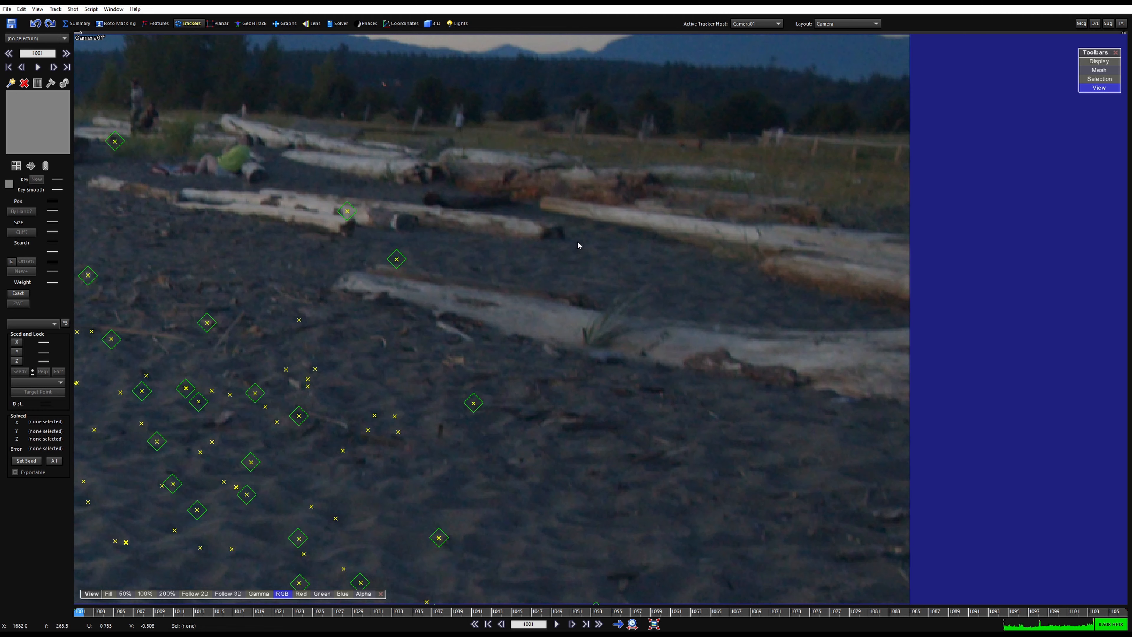
click(542, 242)
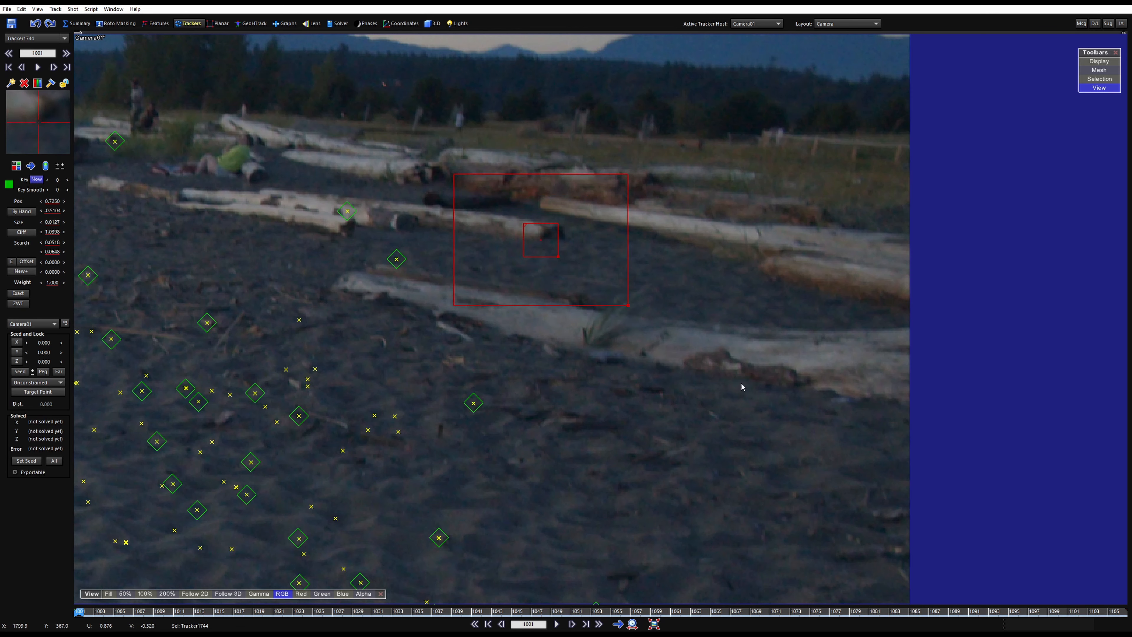
key(ctrl+f)
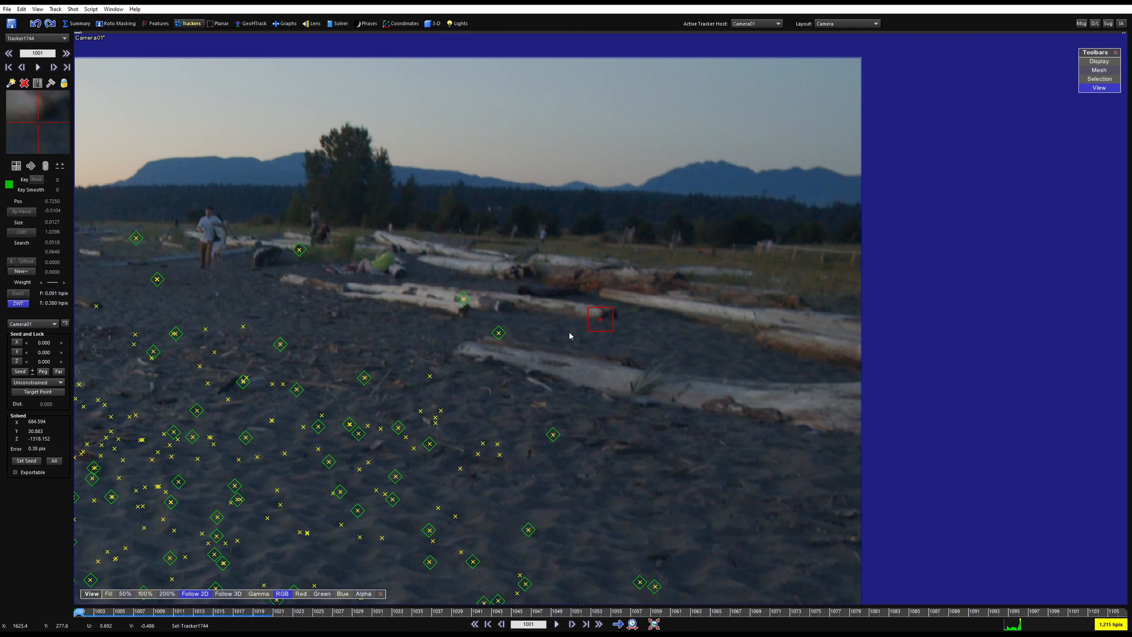
- Place a tracker at the lower edge of the nearer driftwood log at frame 1001 and track it forward
scroll(580, 339, up, 5)
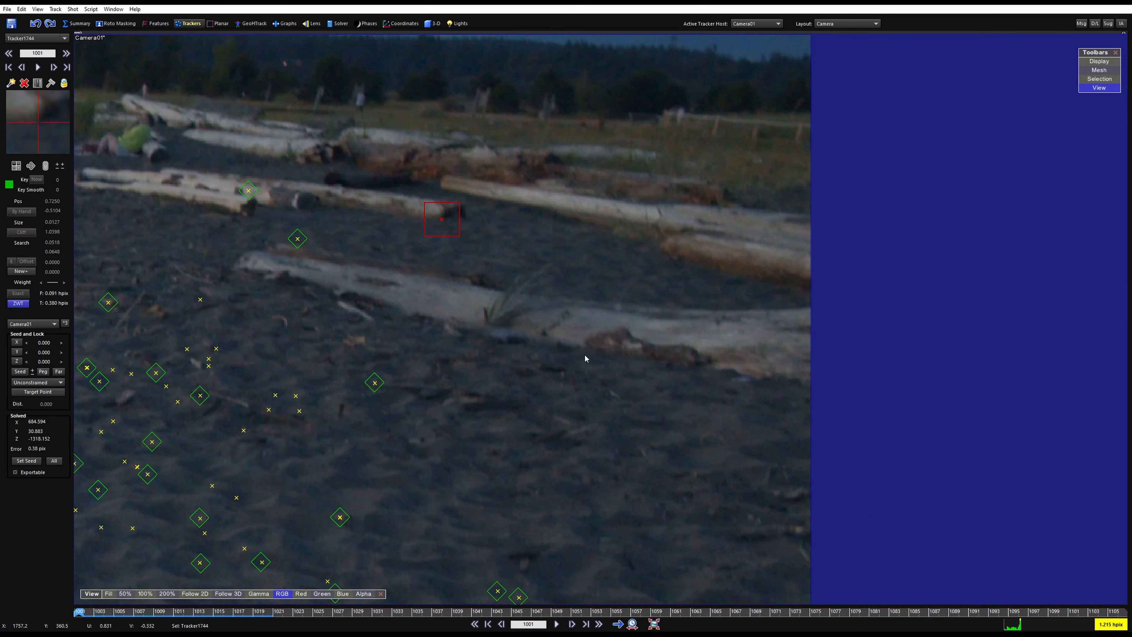
click(581, 351)
key(d)
key(d)
key(d)
key(5)
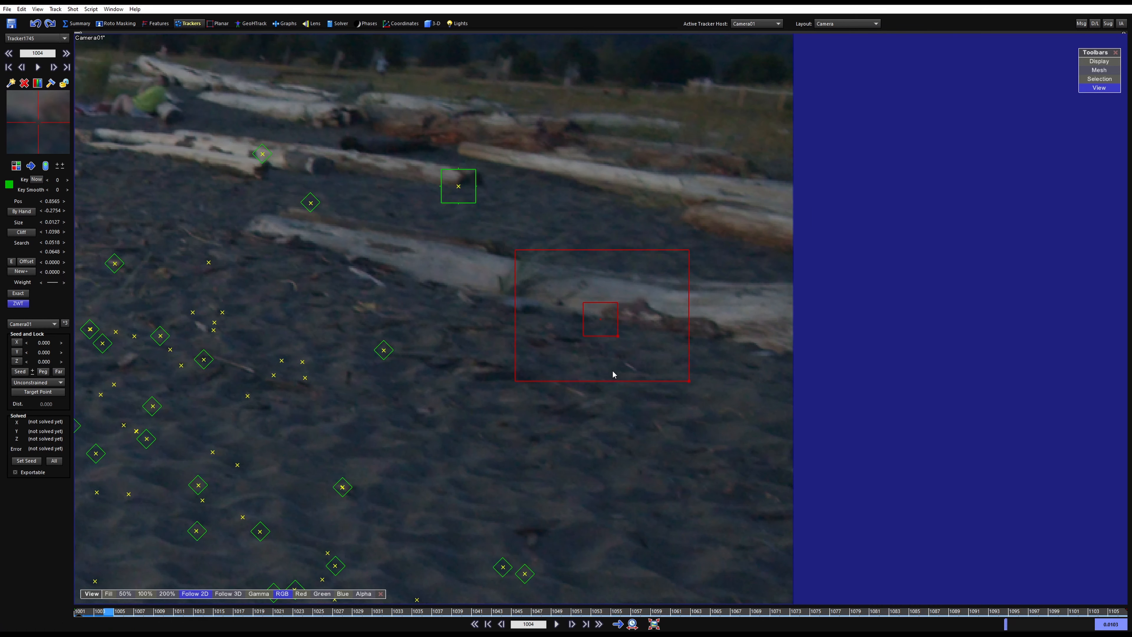
key(d)
key(d)
key(d)
key(d)
key(d)
key(d)
key(space)
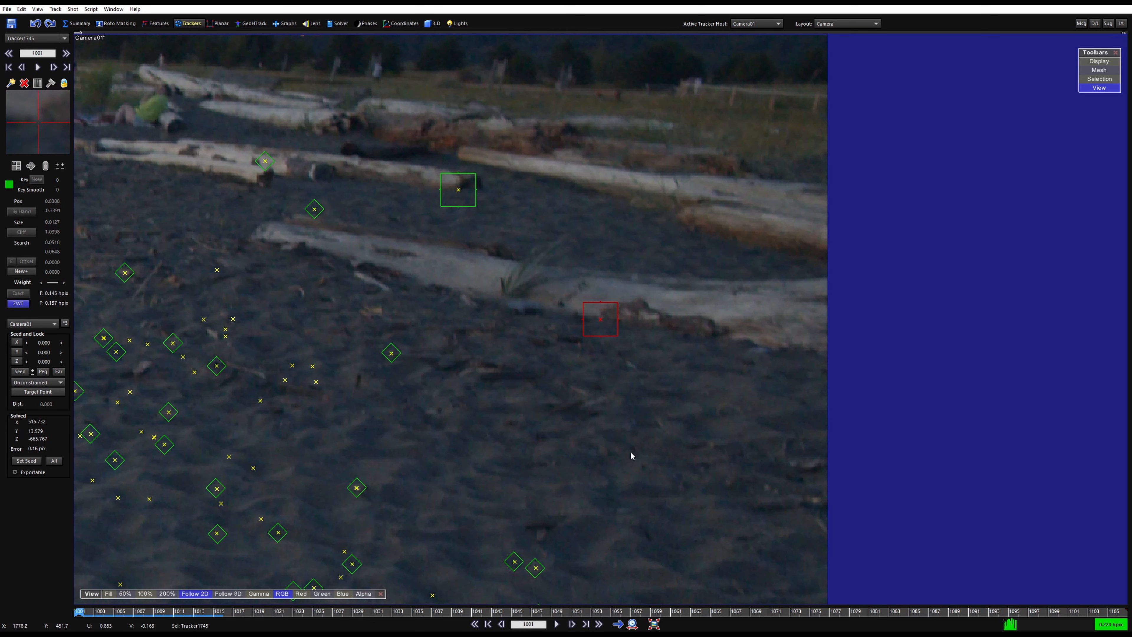
- Place a tracker on the open sand in front of the nearer driftwood log, track it forward to frame 1011, and return to frame 1001
click(603, 451)
key(d)
key(d)
key(d)
key(d)
key(d)
key(d)
key(d)
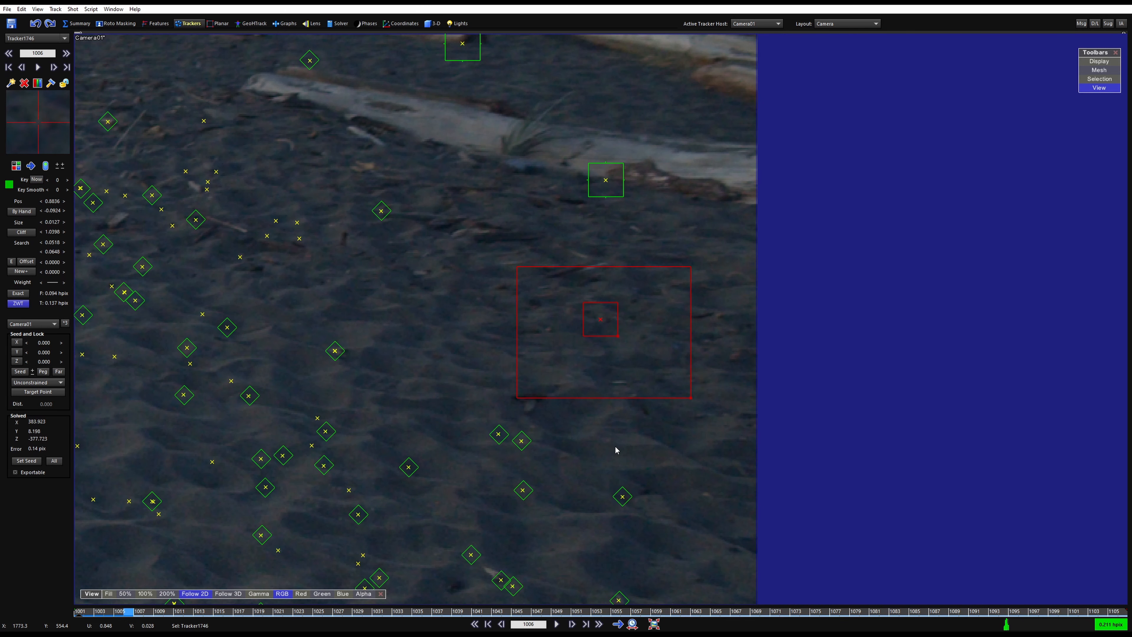
key(d)
key(d)
key(d)
key(d)
key(d)
key(d)
key(d)
key(d)
key(d)
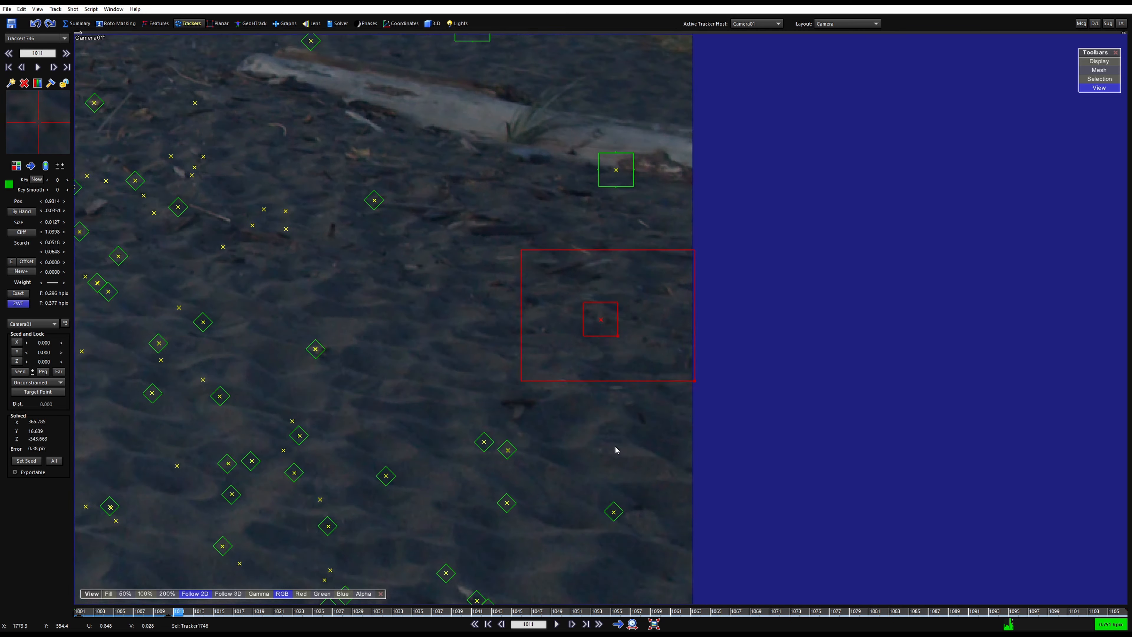
key(s)
key(s)
key(s)
key(s)
key(s)
key(s)
key(s)
key(s)
key(s)
key(s)
key(s)
key(s)
key(s)
key(s)
key(s)
key(s)
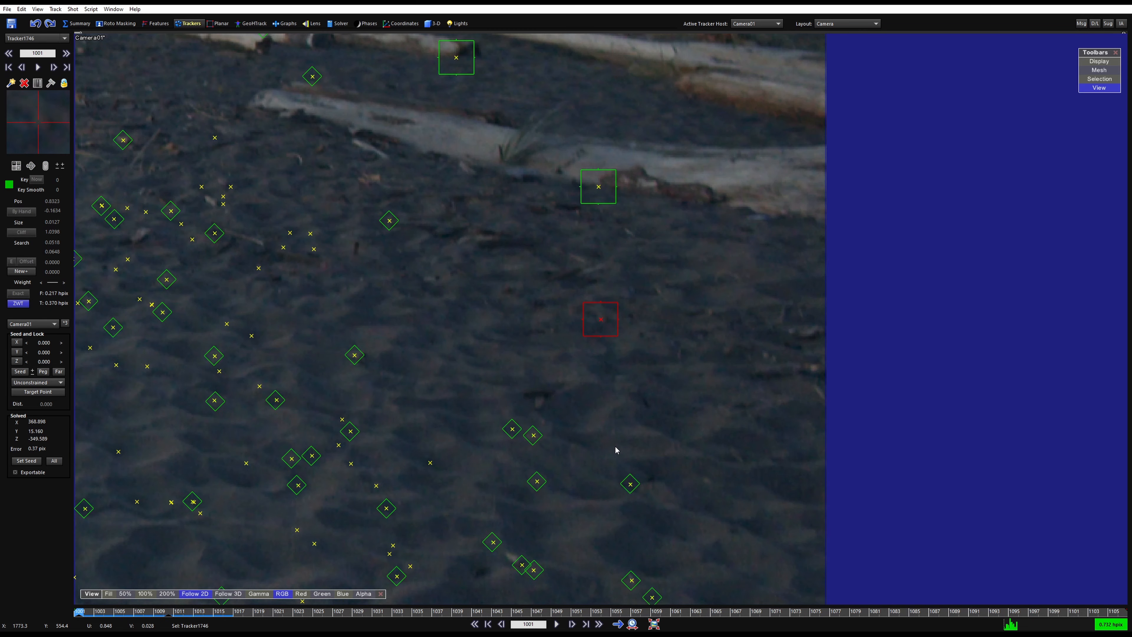
- Place a tracker on the empty foreground sand near the image's lower corner at frame 1001 and track it to frame 1004
scroll(616, 447, down, 6)
key(5)
middle_drag(560, 415, 630, 225)
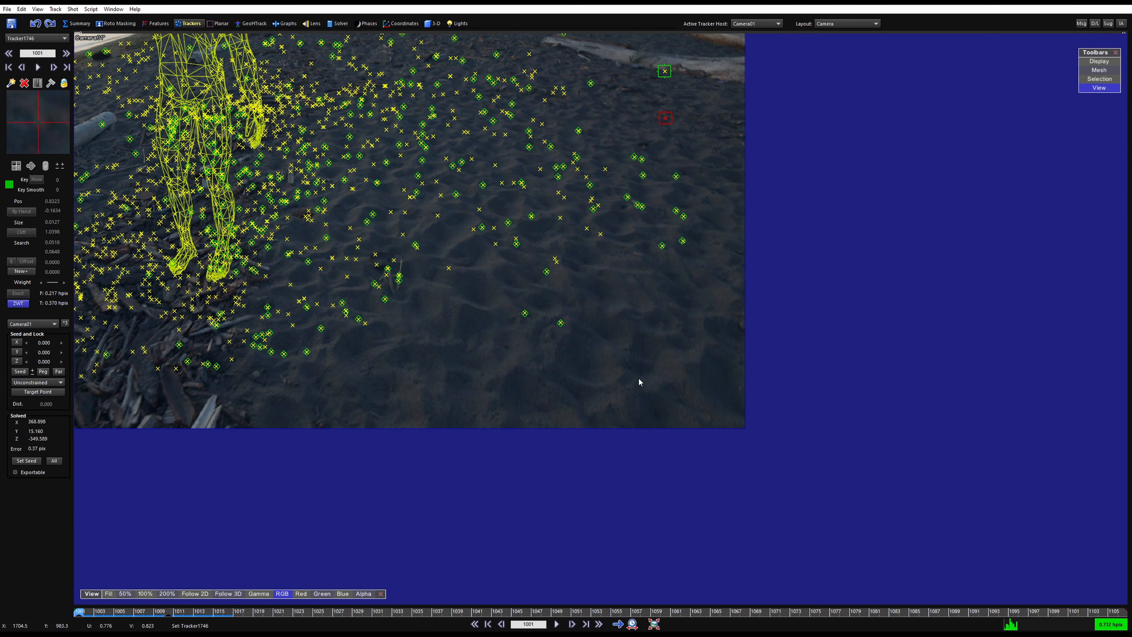
scroll(639, 380, up, 3)
click(614, 355)
key(5)
key(d)
key(d)
key(d)
key(d)
key(d)
key(d)
key(d)
key(d)
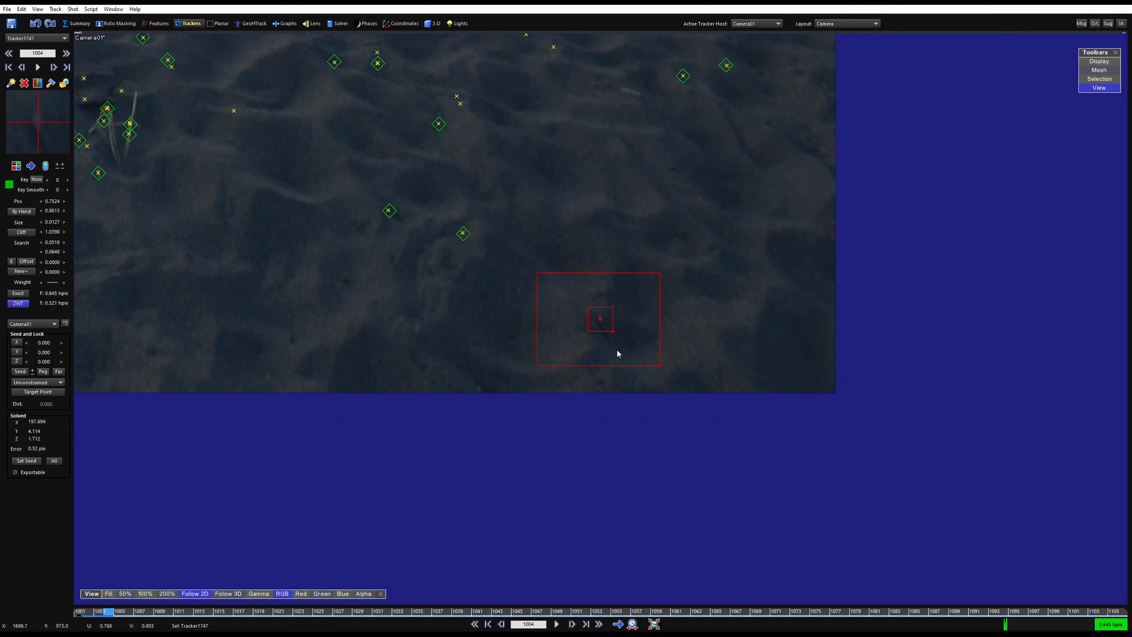
- Continue tracking the foreground sand tracker to frame 1008 and return to frame 1001
key(a)
key(d)
key(d)
key(d)
key(d)
key(d)
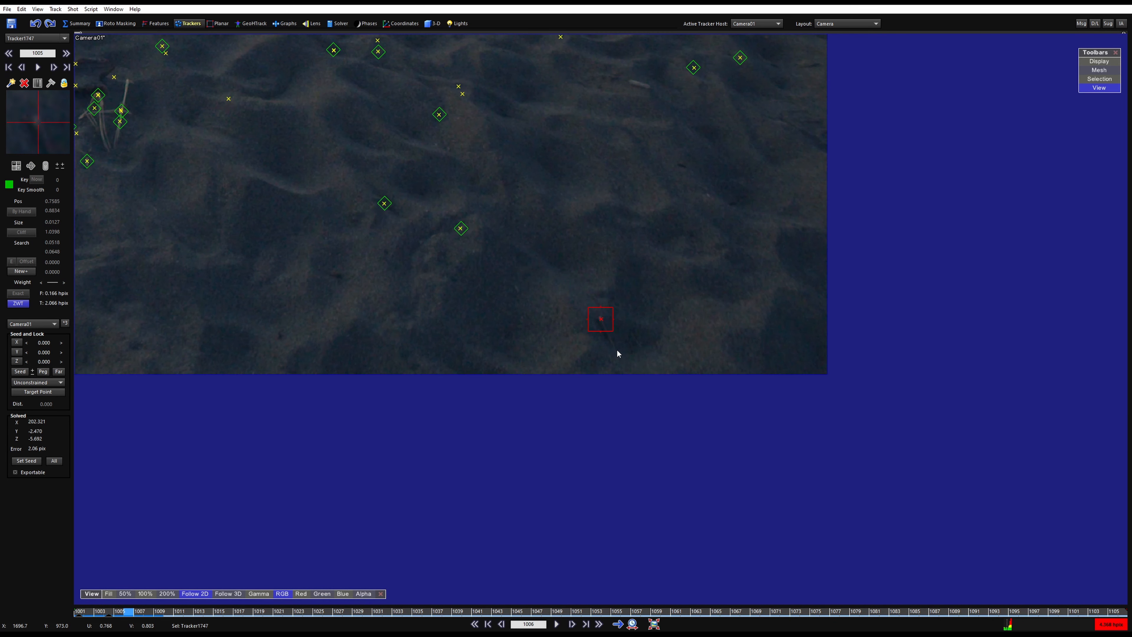
key(s)
key(shift+l)
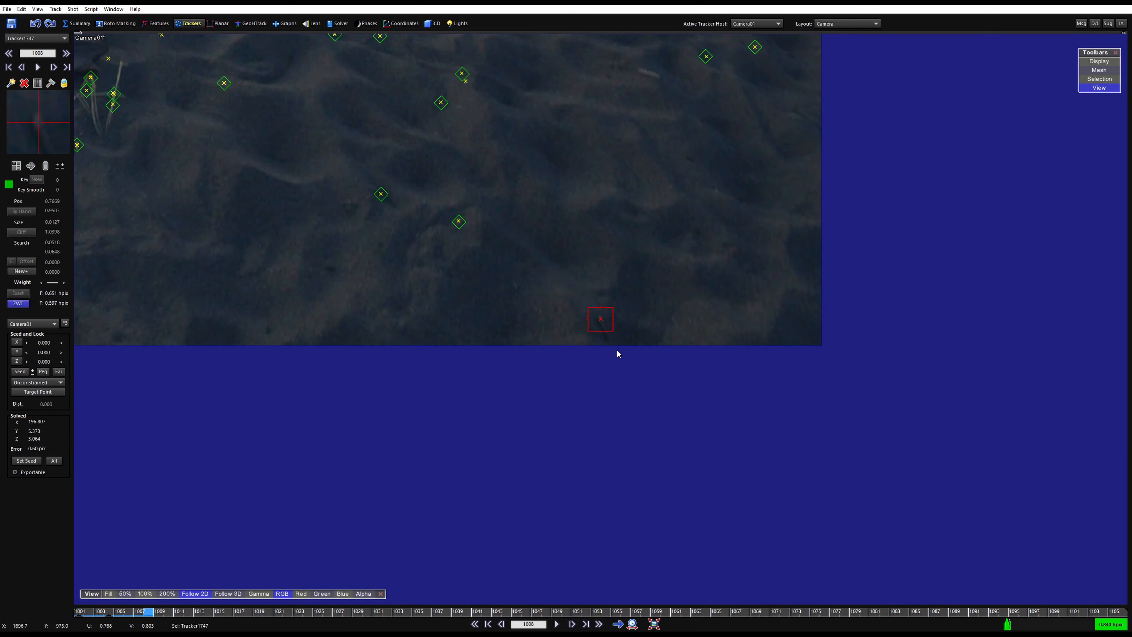
key(s)
key(a)
key(a)
- Place a tracker on the sand patch behind the large foreground log at frame 1001 and track it forward to frame 1003
key(5)
scroll(693, 329, down, 5)
middle_drag(701, 273, 824, 358)
middle_drag(658, 360, 795, 393)
middle_drag(296, 426, 647, 387)
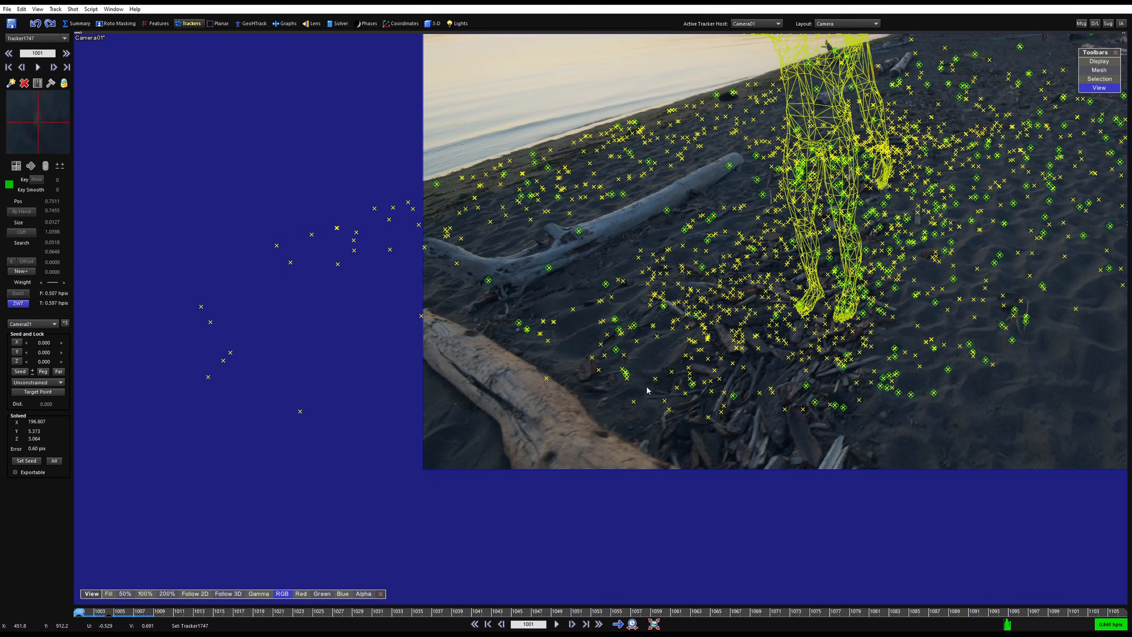
scroll(453, 444, up, 5)
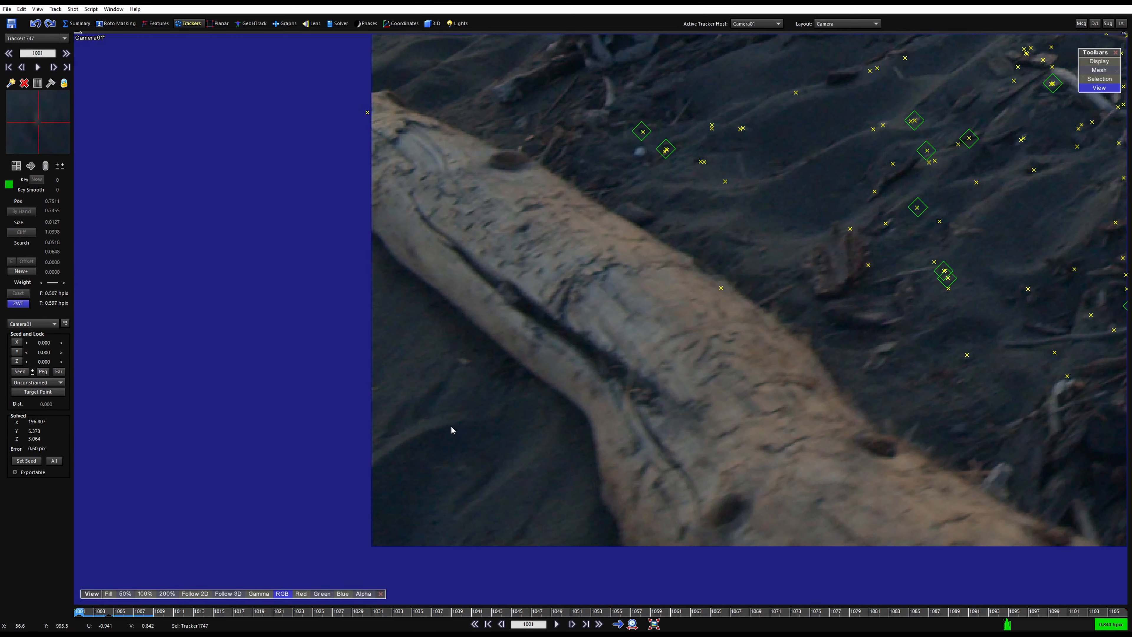
click(462, 365)
key(5)
key(s)
key(s)
key(s)
key(s)
key(s)
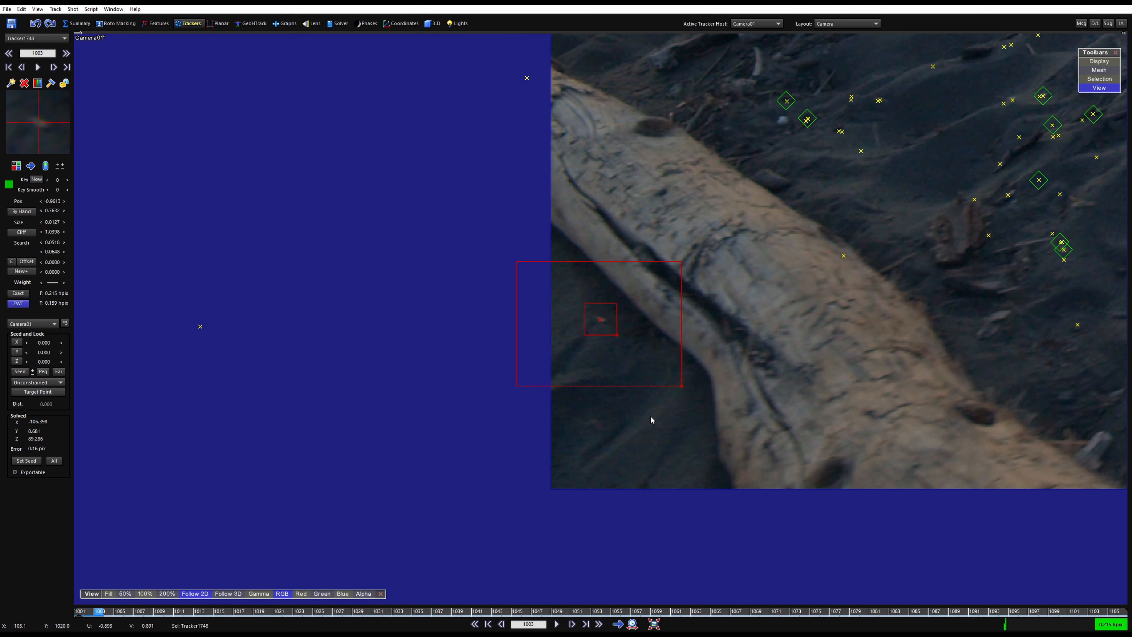
- Continue tracking the sand patch behind the foreground log to frame 1010, step back to frame 1006, and return to frame 1001
key(s)
key(s)
key(s)
key(s)
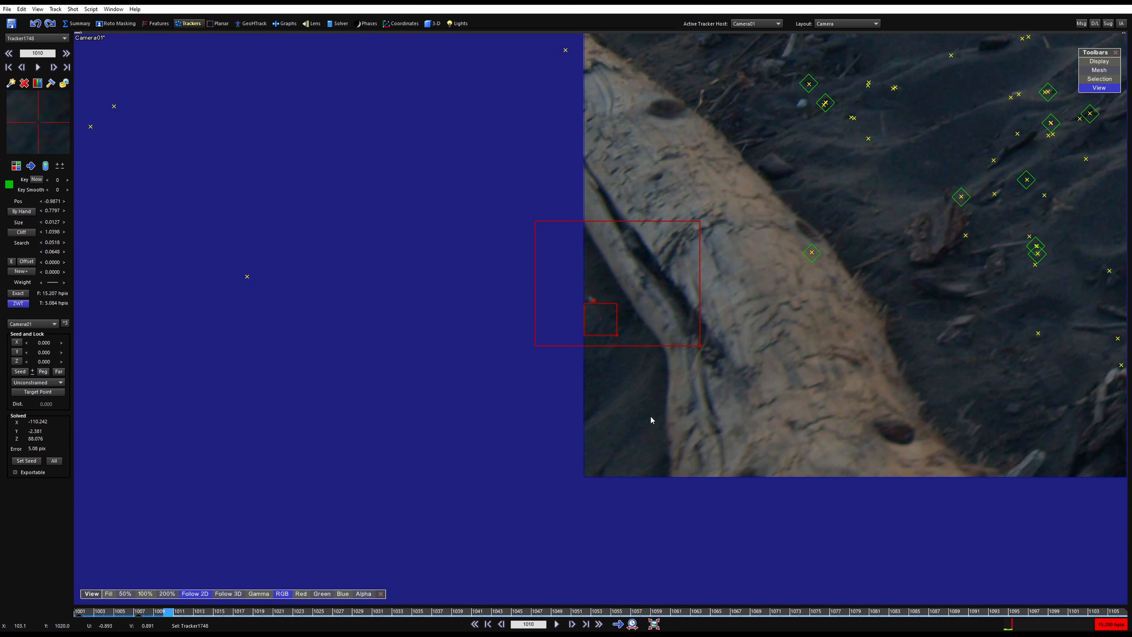
key(s)
key(s)
key(s)
key(s)
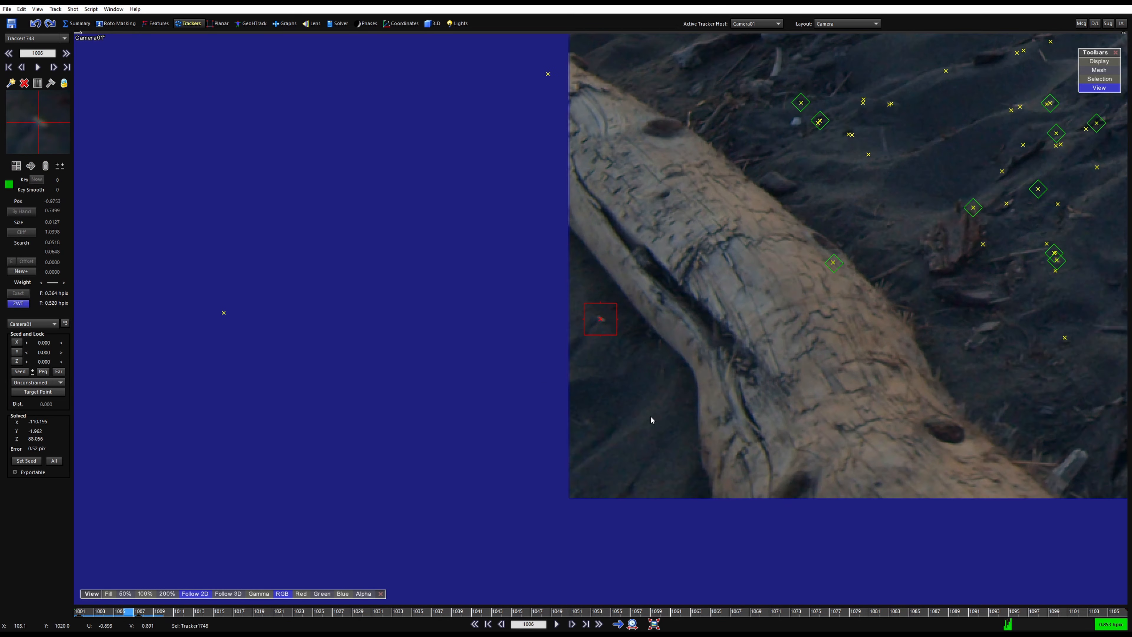
key(shift+a)
- Play the full shot from frame 1001 to 1028 to check the overall tracker coverage, and return to frame 1001
scroll(586, 406, down, 3)
key(5)
middle_drag(586, 409, 365, 404)
scroll(571, 408, down, 2)
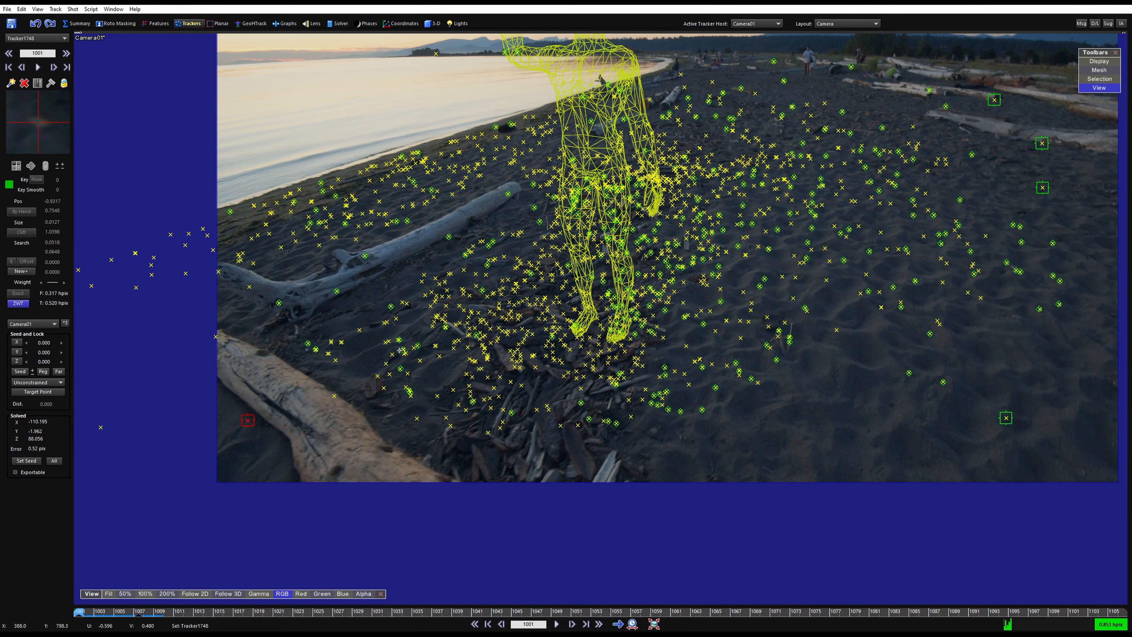
middle_drag(613, 299, 471, 358)
key(space)
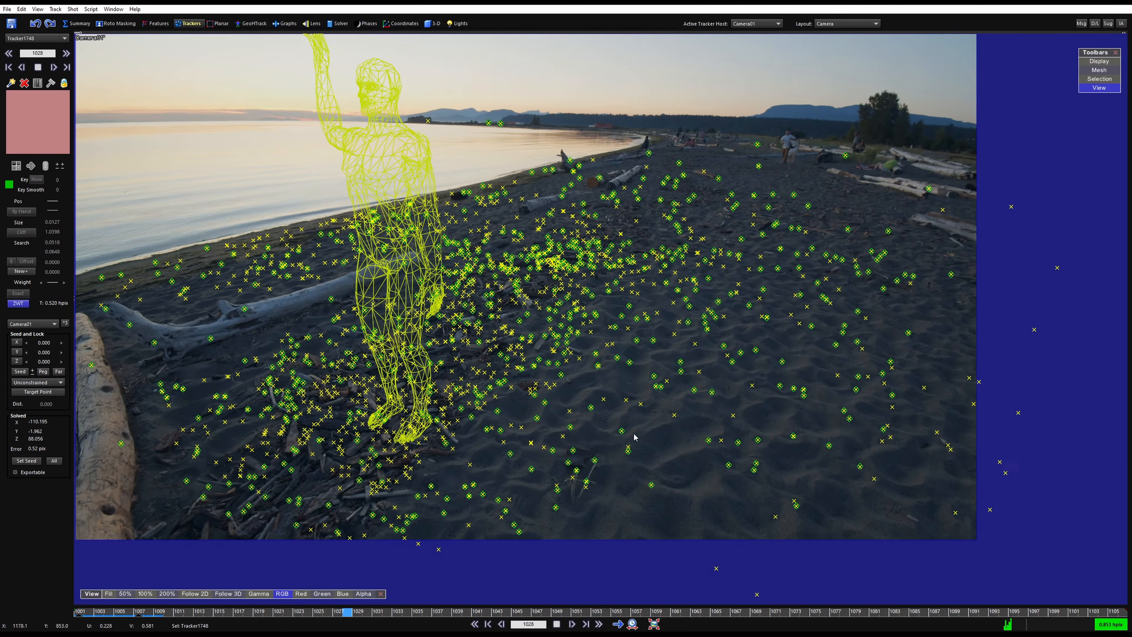
key(space)
key(shift+a)
- Place a tracker on the near tip of the distant thin log behind the beach and track it through to frame 1052
scroll(701, 134, up, 5)
key(c)
drag(677, 169, 682, 163)
key(5)
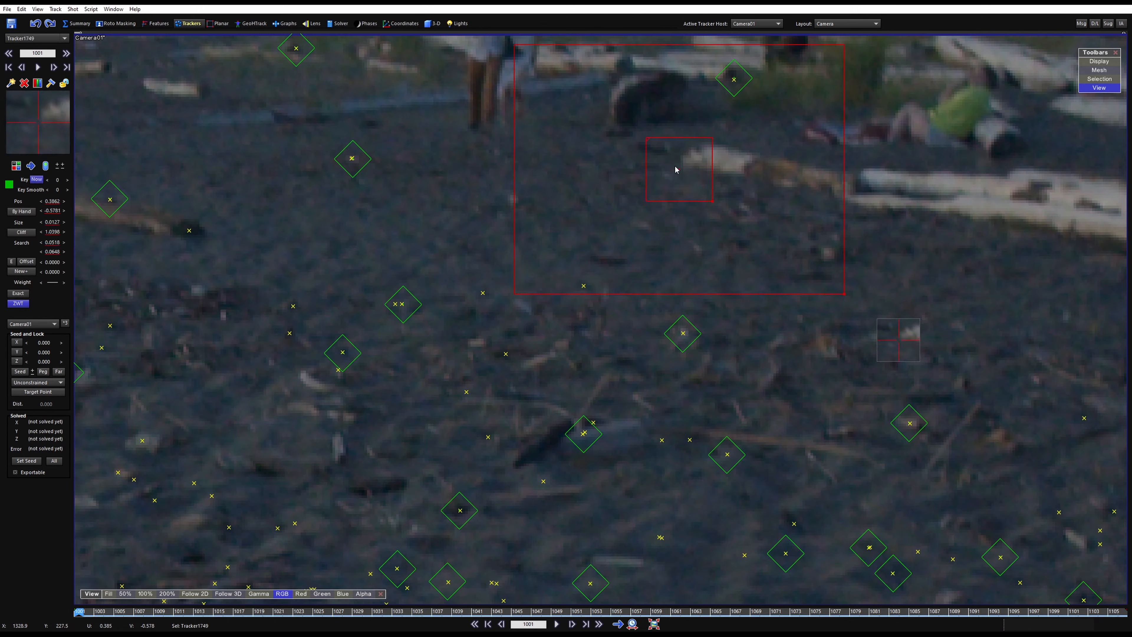
key(space)
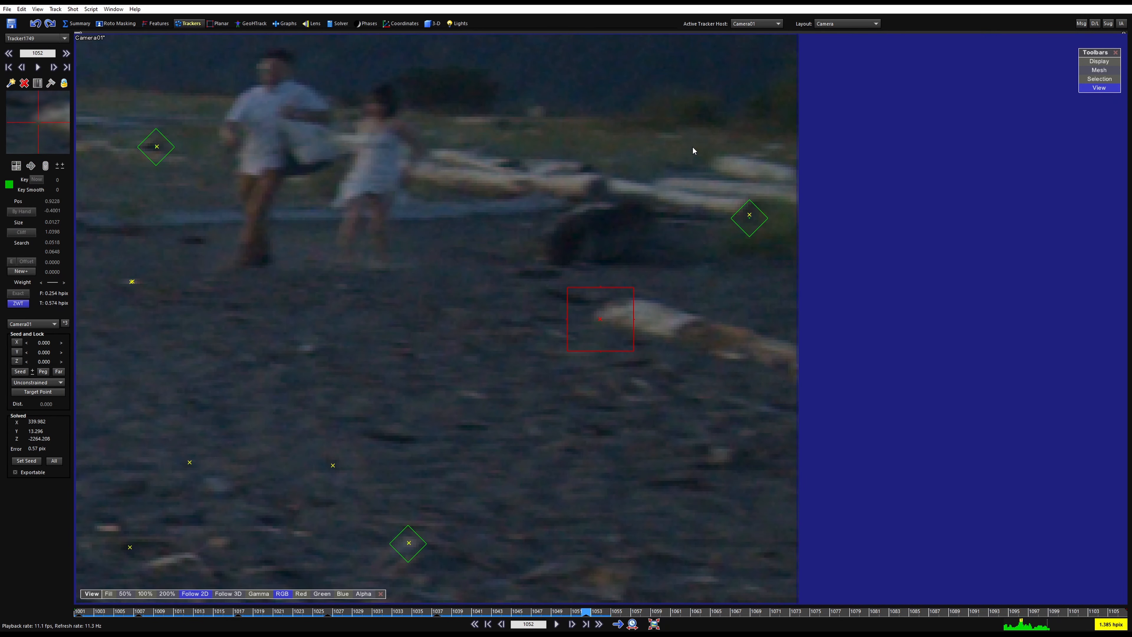
- Place a tracker at the base of the dark stump beside the walking couple at frame 1001 and track it forward past frame 1036
key(shift+a)
key(c)
click(534, 281)
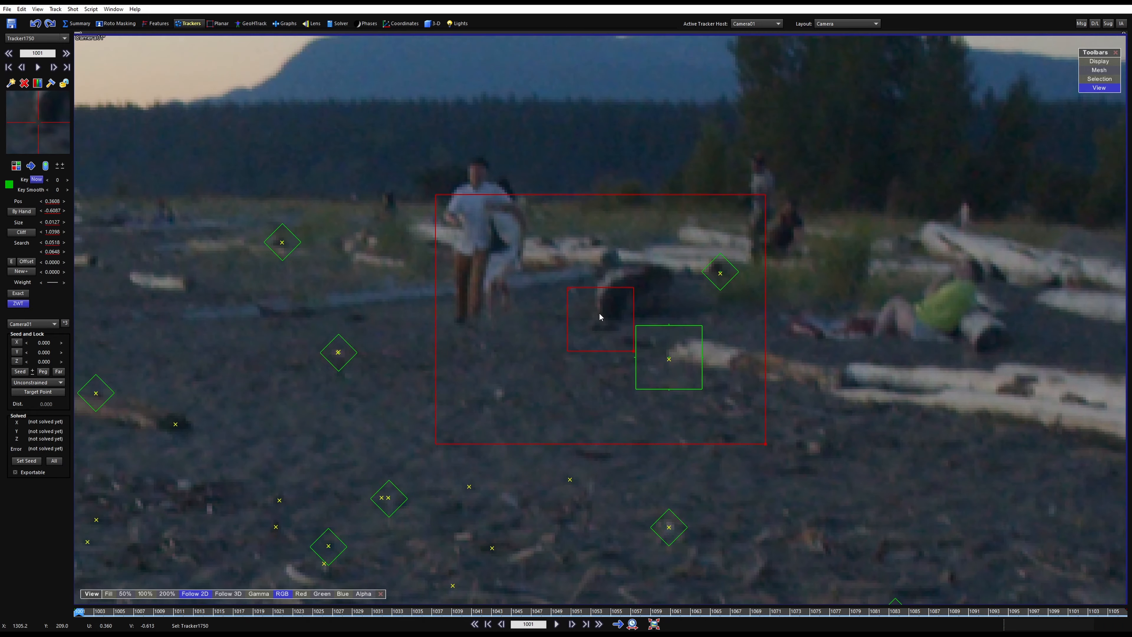
scroll(594, 337, down, 3)
key(space)
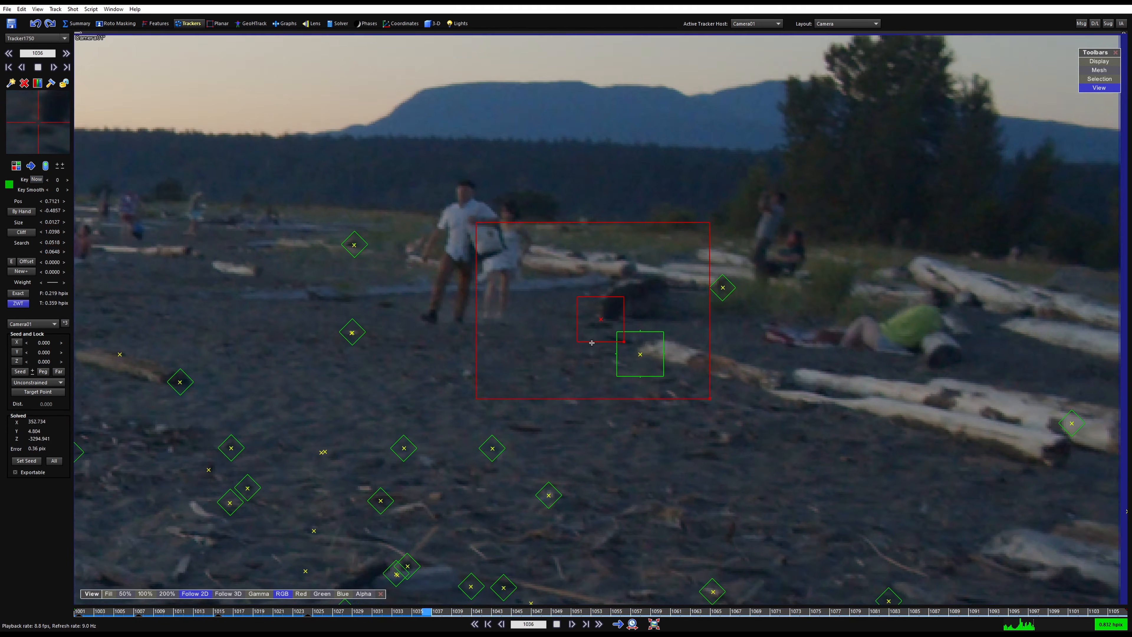
key(space)
- Step through the end of the dark stump tracker's path to check it, and go back to frame 1001
key(s)
key(d)
key(l)
key(s)
key(s)
key(s)
key(s)
key(s)
key(s)
key(s)
key(s)
key(s)
key(s)
key(s)
key(s)
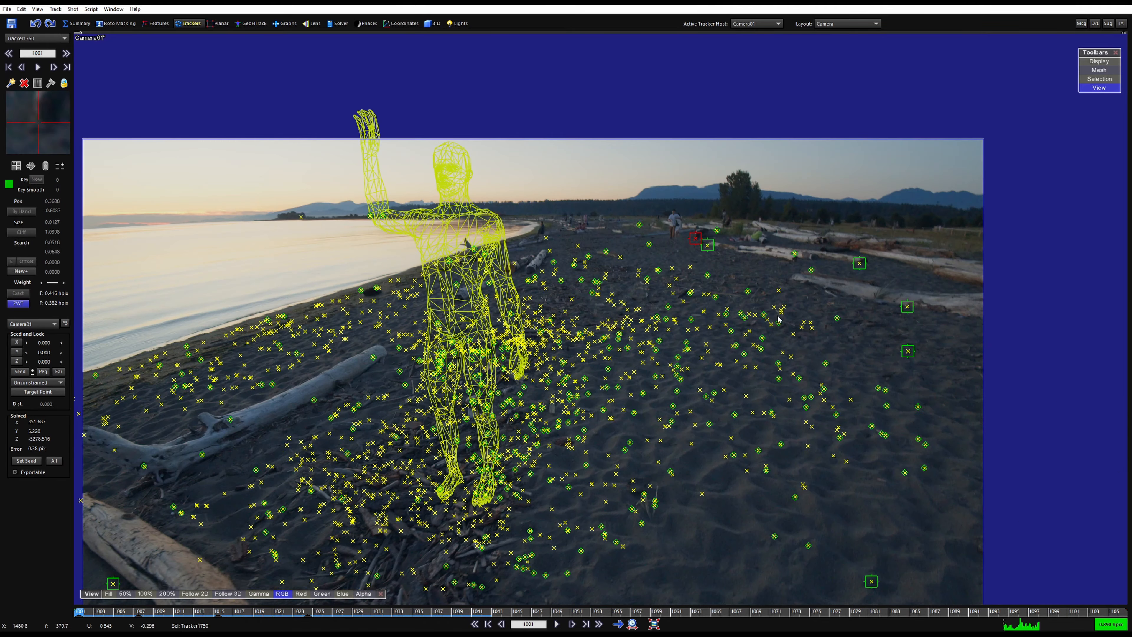
- Place a tracker on the end of the farthest log near the seated people at frame 1001 and track it to frame 1059
scroll(531, 217, up, 5)
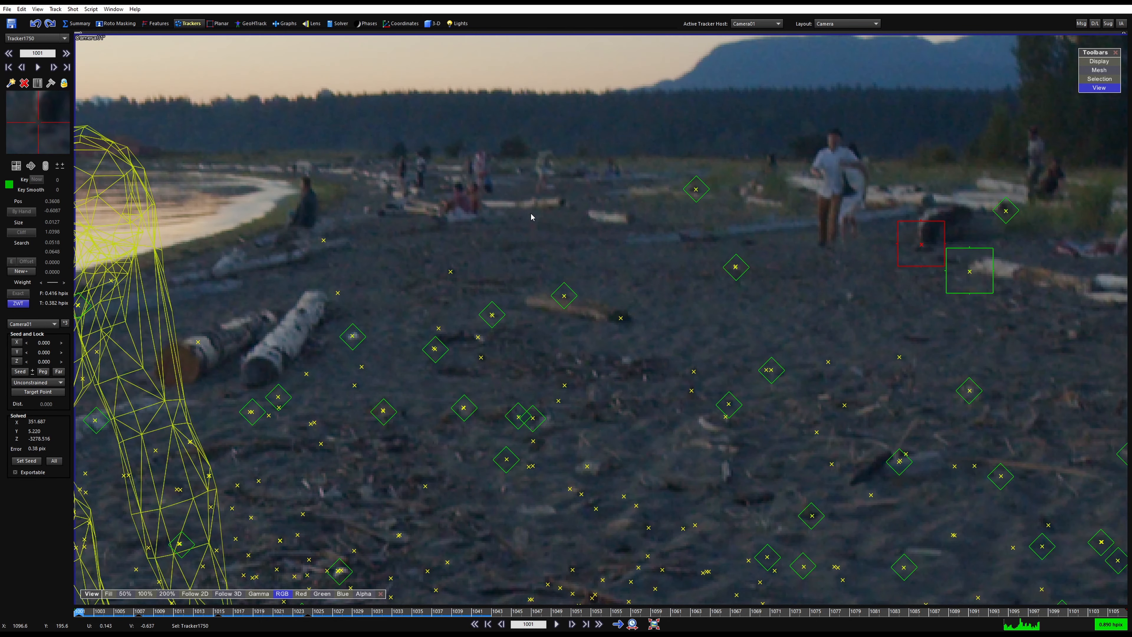
click(561, 206)
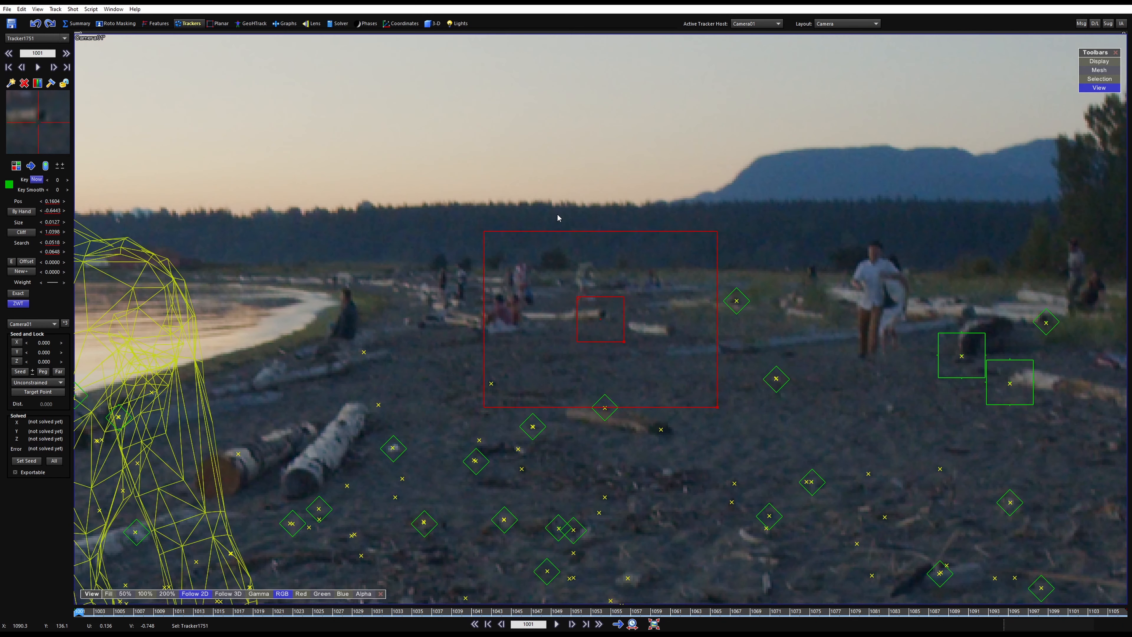
key(space)
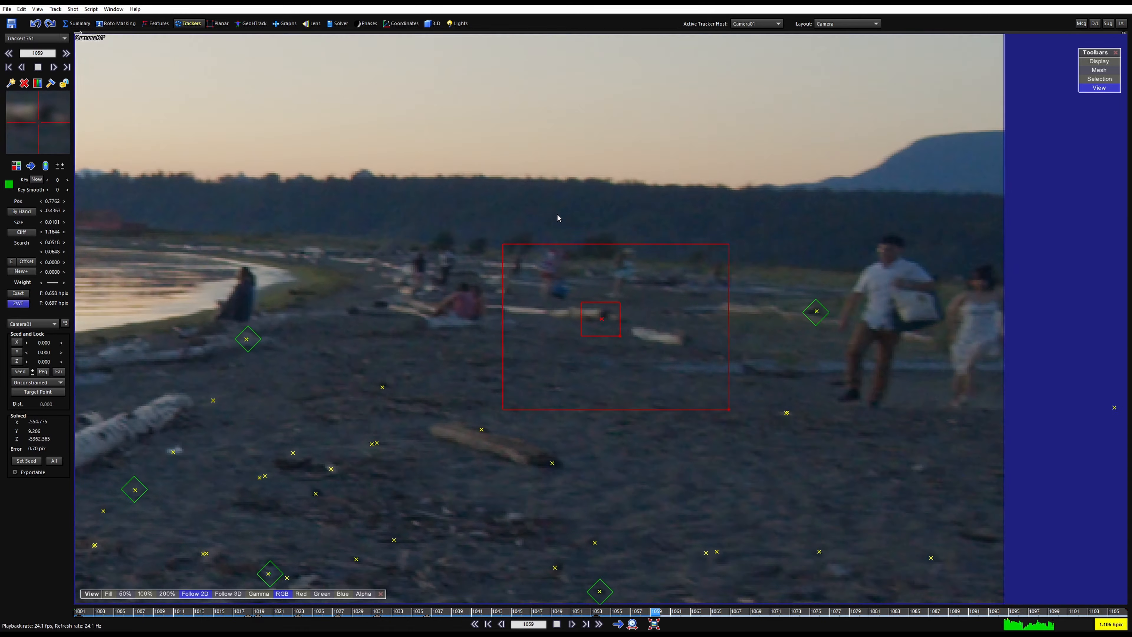
key(space)
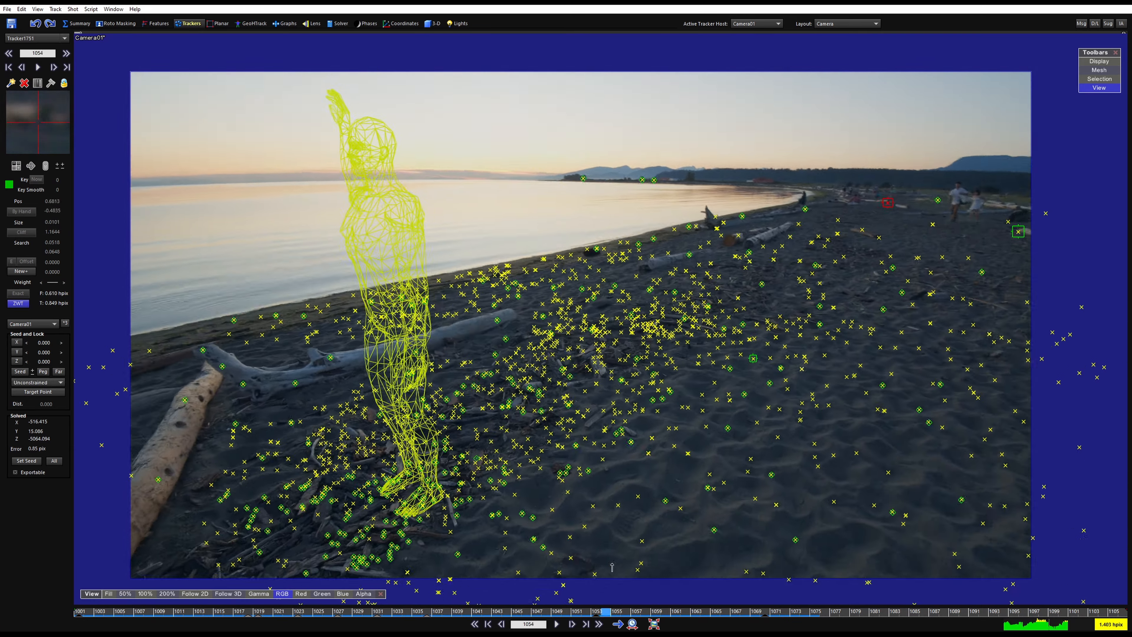
- Place a tracker on the waterline beyond the forked driftwood log and track it backward to frame 1056
scroll(286, 358, up, 6)
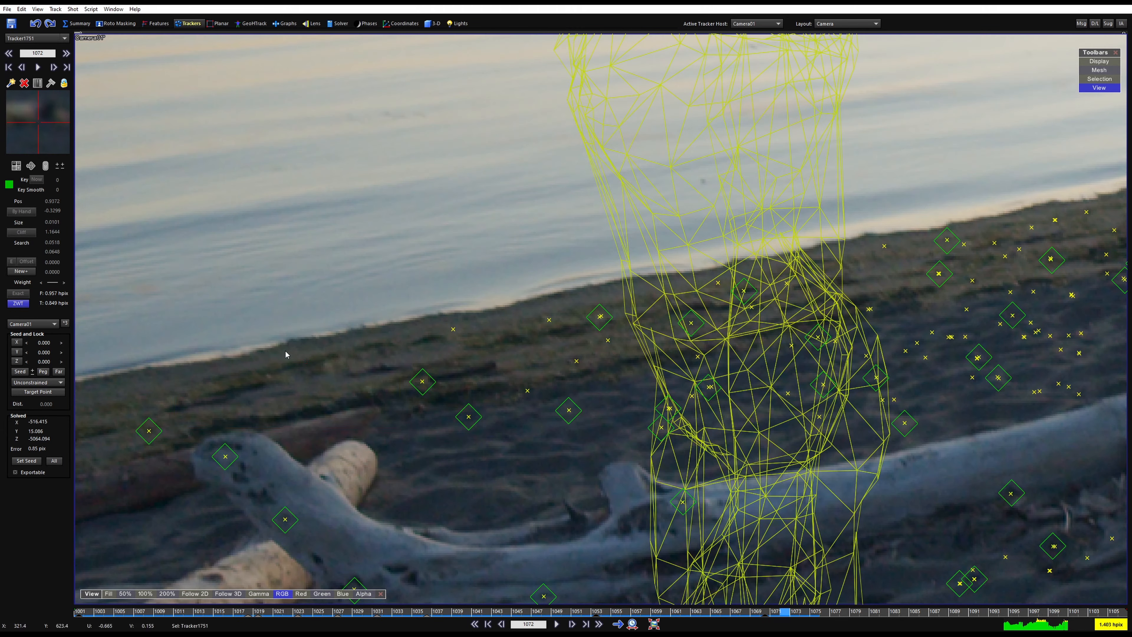
key(c)
click(286, 341)
key(5)
key(space)
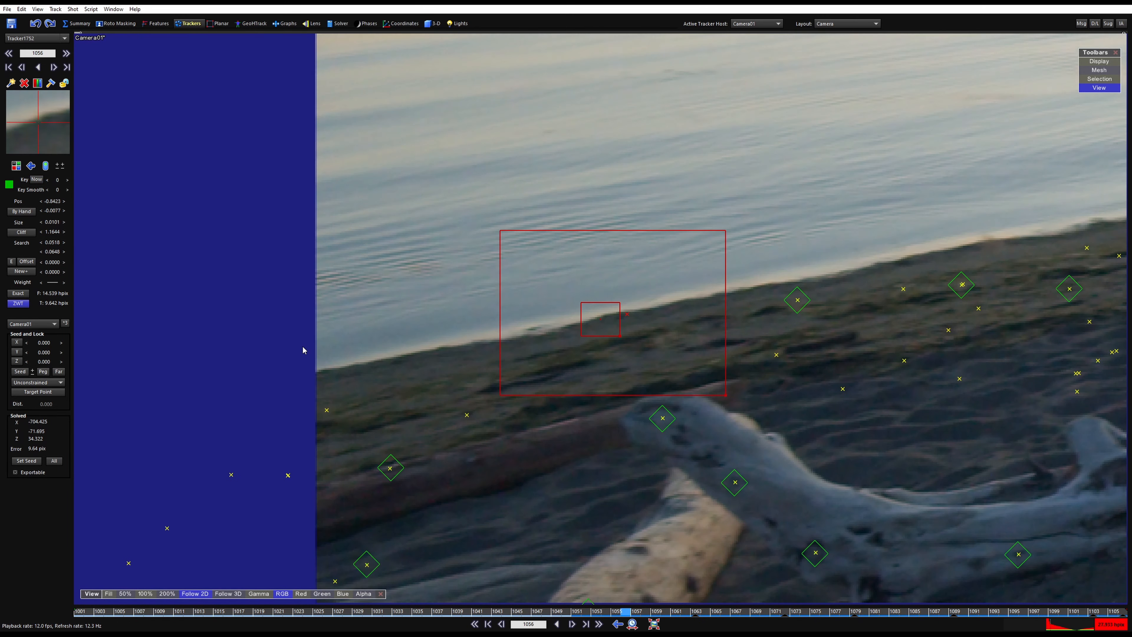
- Step forward through the waterline tracker's path from frame 1056 to 1079 to check how well it follows the shore
key(d)
key(d)
key(d)
key(d)
key(d)
key(d)
key(d)
key(d)
key(d)
key(d)
key(d)
key(d)
key(d)
key(d)
key(d)
key(d)
key(d)
key(d)
key(d)
key(d)
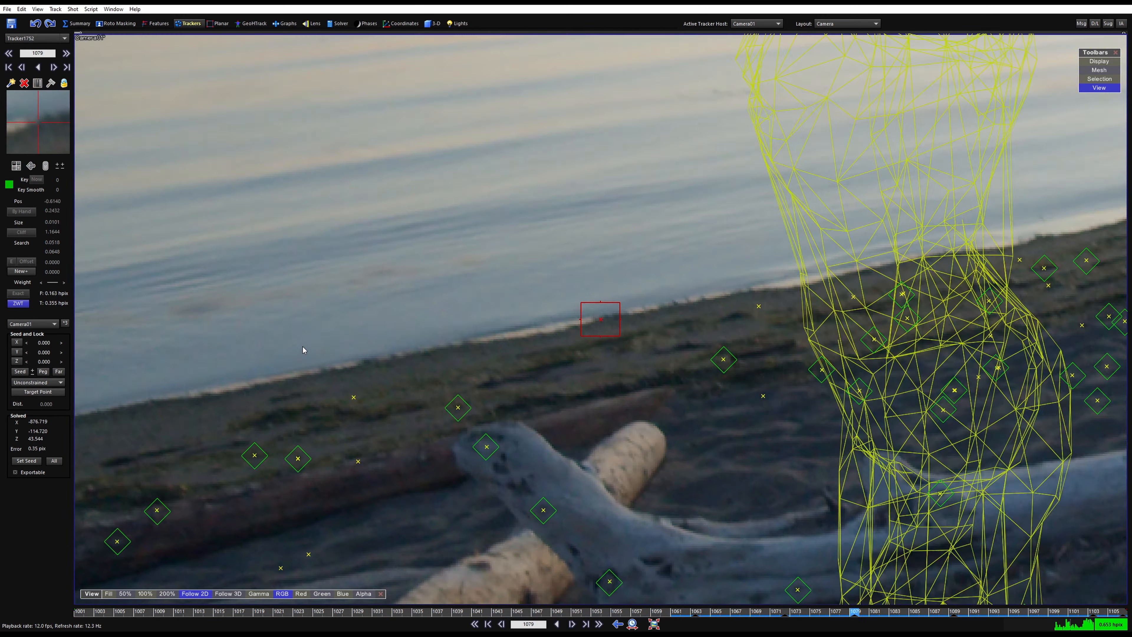
- Scrub through the shot between frames 1106, 1001 and 1066 to examine the tracker coverage across the beach
scroll(303, 350, down, 10)
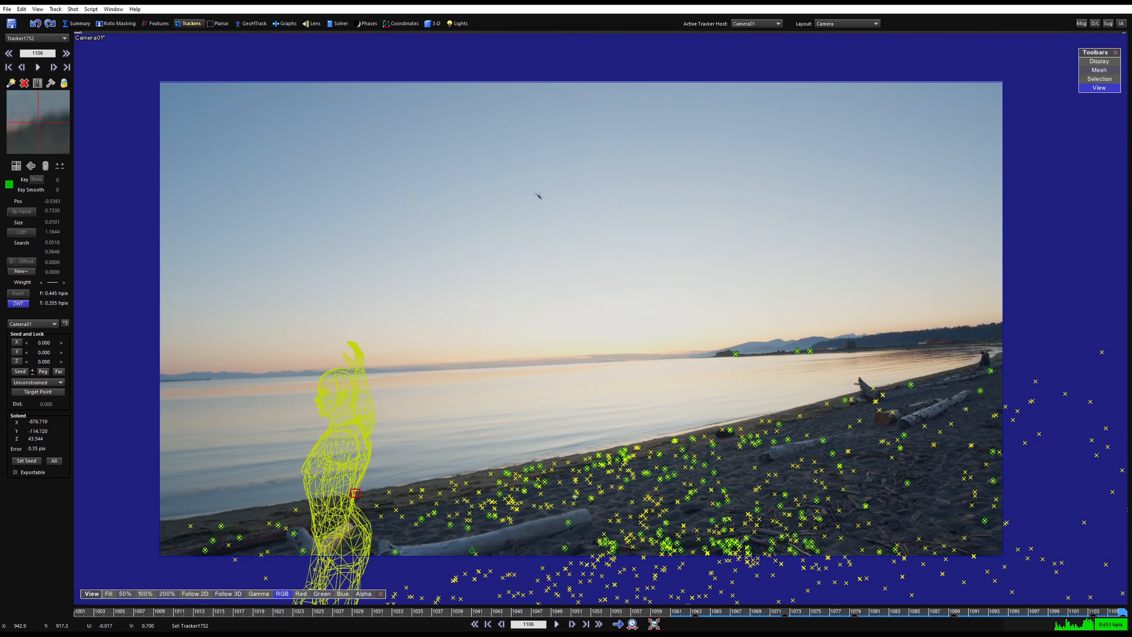
drag(576, 614, 78, 585)
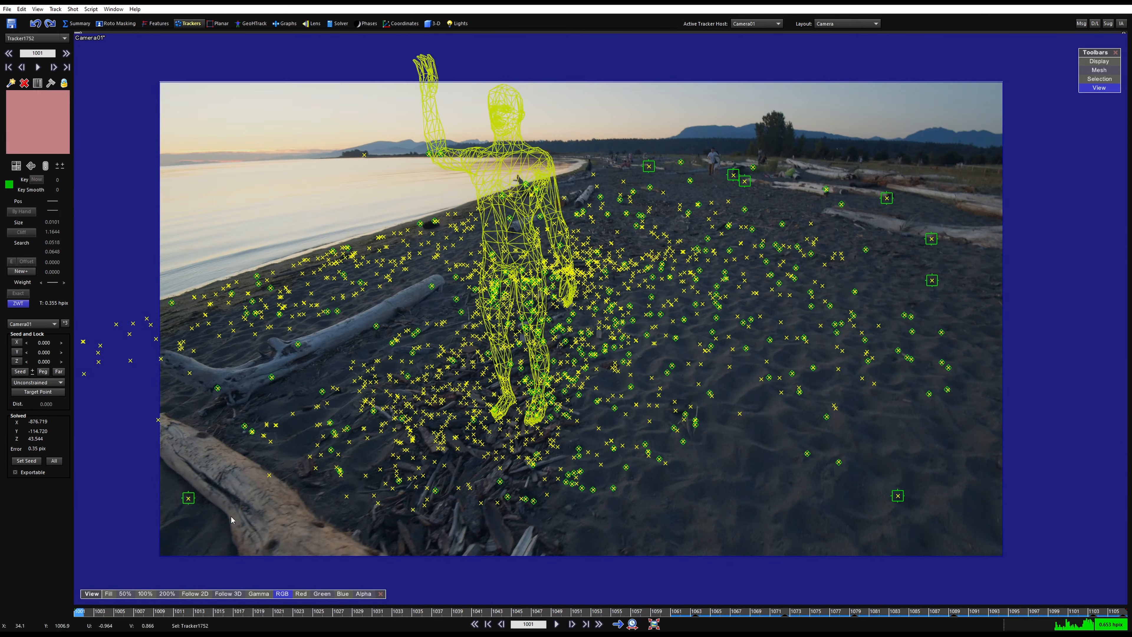
middle_drag(1043, 392, 837, 452)
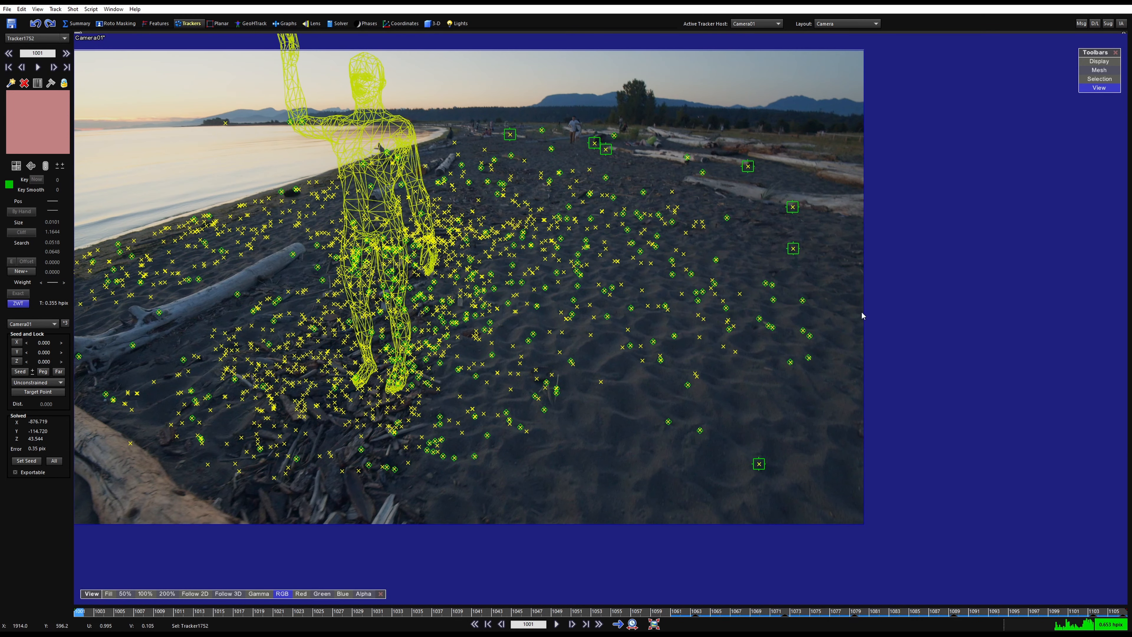
scroll(831, 322, down, 3)
scroll(501, 491, up, 3)
middle_drag(501, 491, 455, 595)
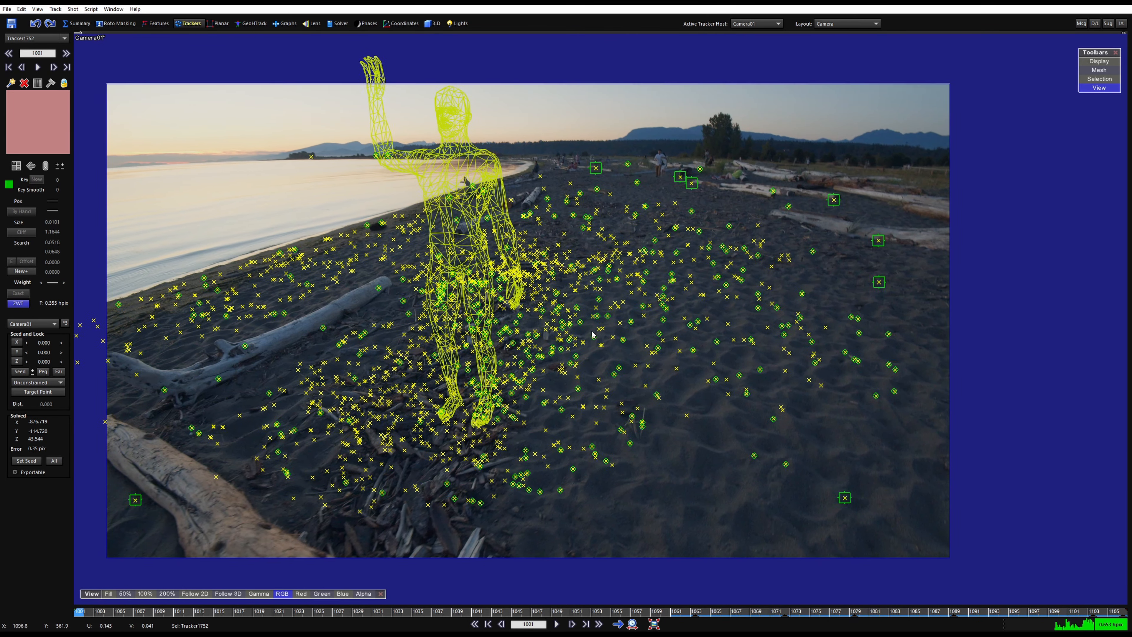
click(536, 605)
drag(781, 581, 149, 557)
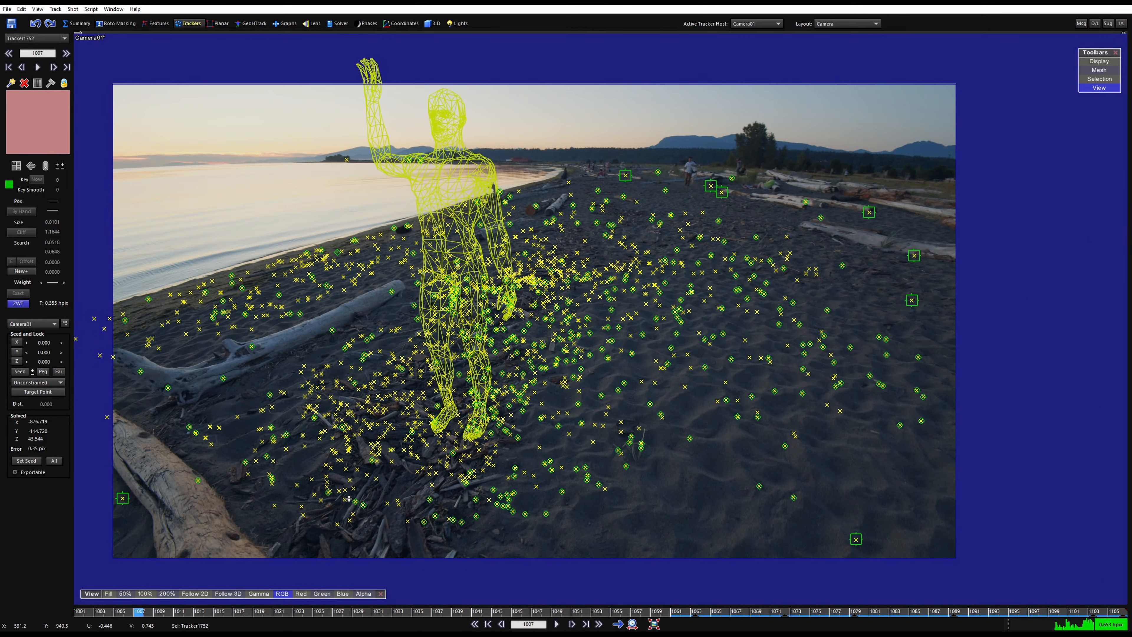
mouse_move(149, 557)
middle_down()
mouse_move(225, 552)
mouse_move(163, 564)
middle_up()
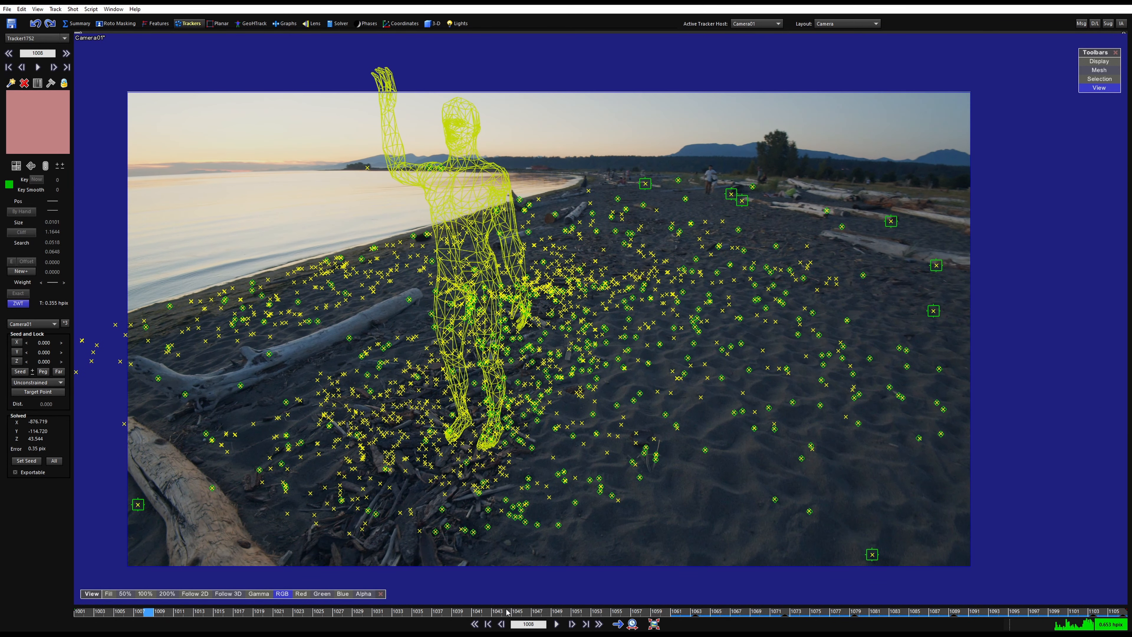
drag(507, 612, 725, 612)
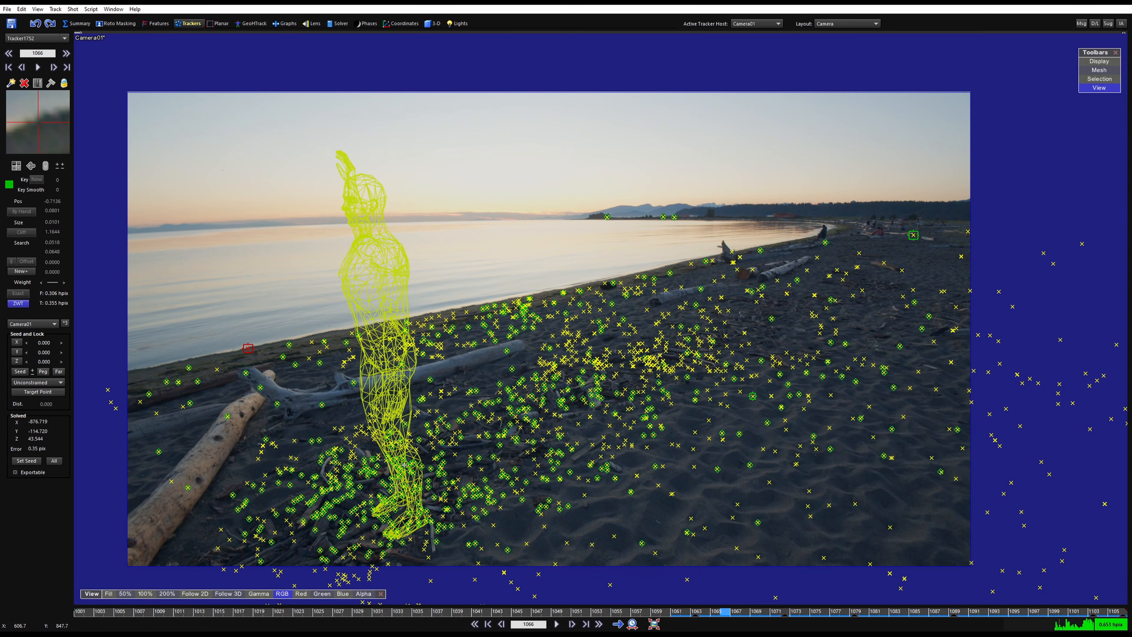
- Examine the trackers on the driftwood logs and the nearby debris at frame 1066
scroll(378, 430, up, 2)
scroll(377, 430, up, 4)
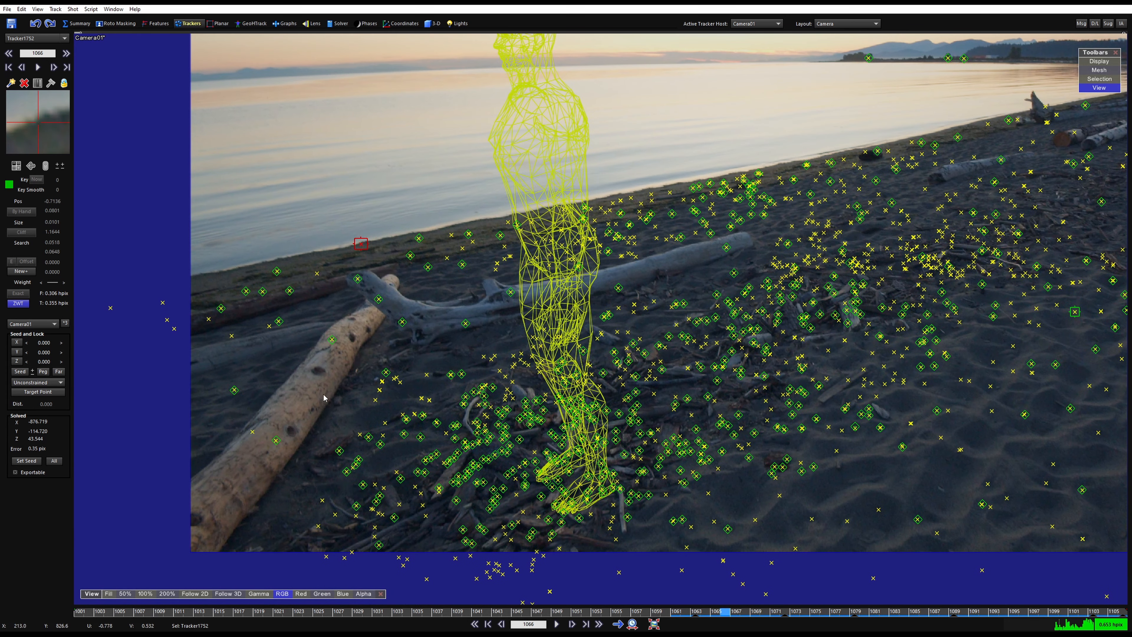
shift+click(343, 297)
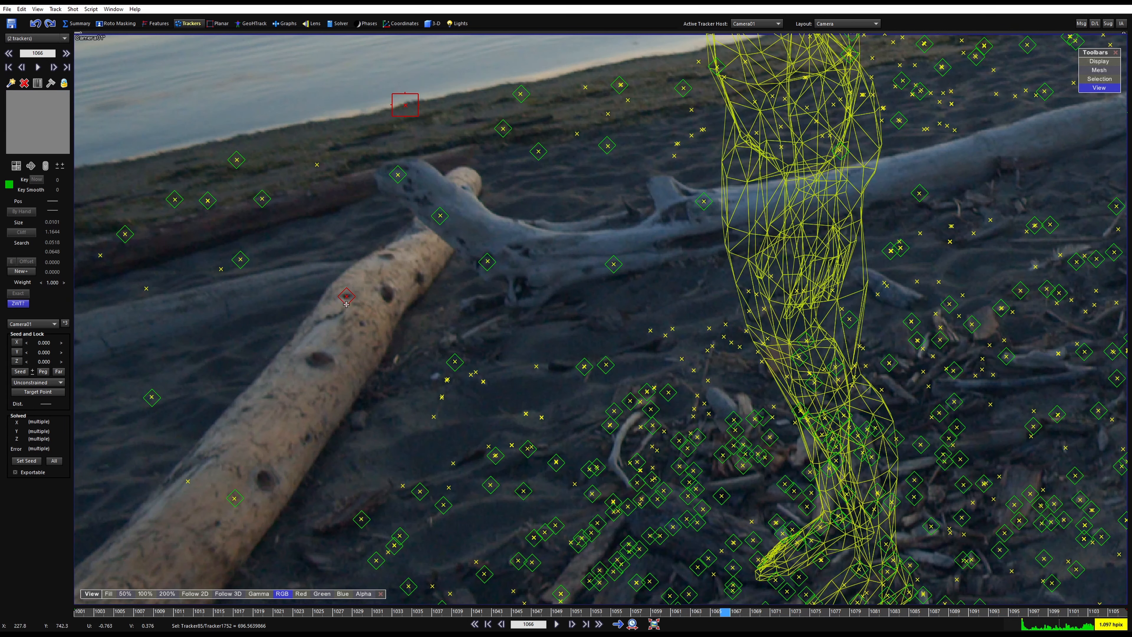
click(487, 261)
scroll(479, 270, down, 4)
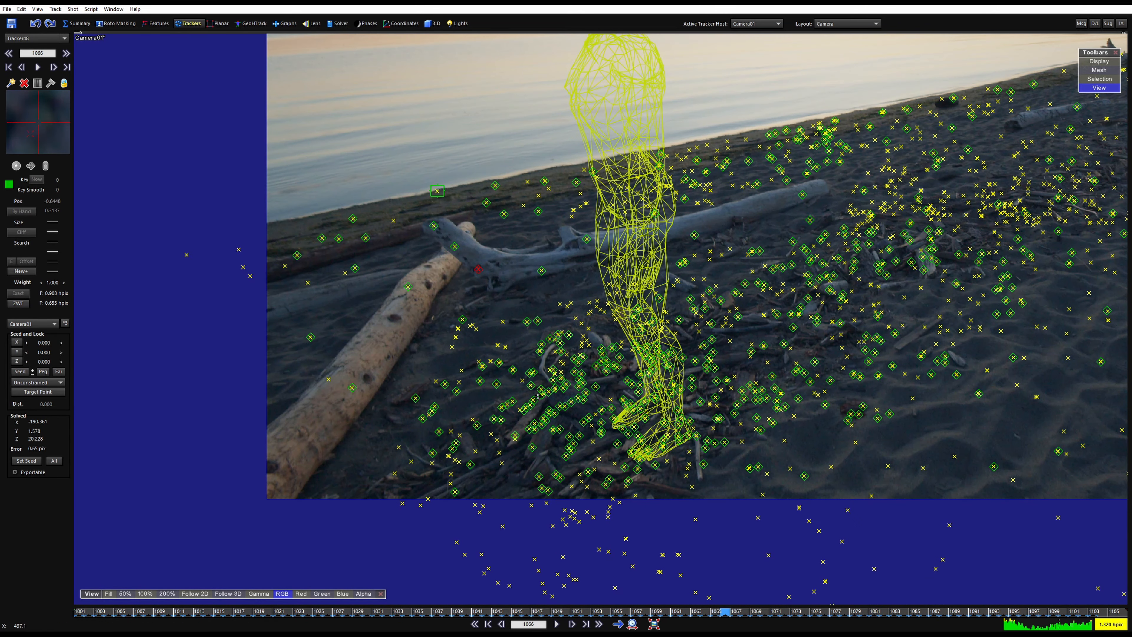
scroll(759, 413, up, 2)
click(778, 398)
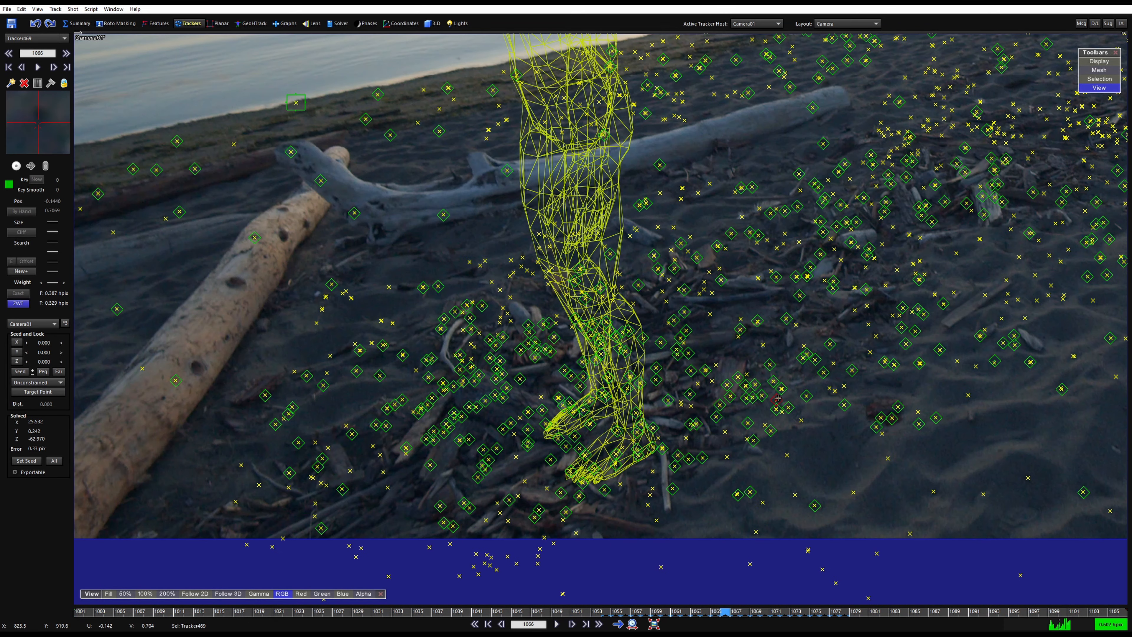
scroll(693, 415, down, 6)
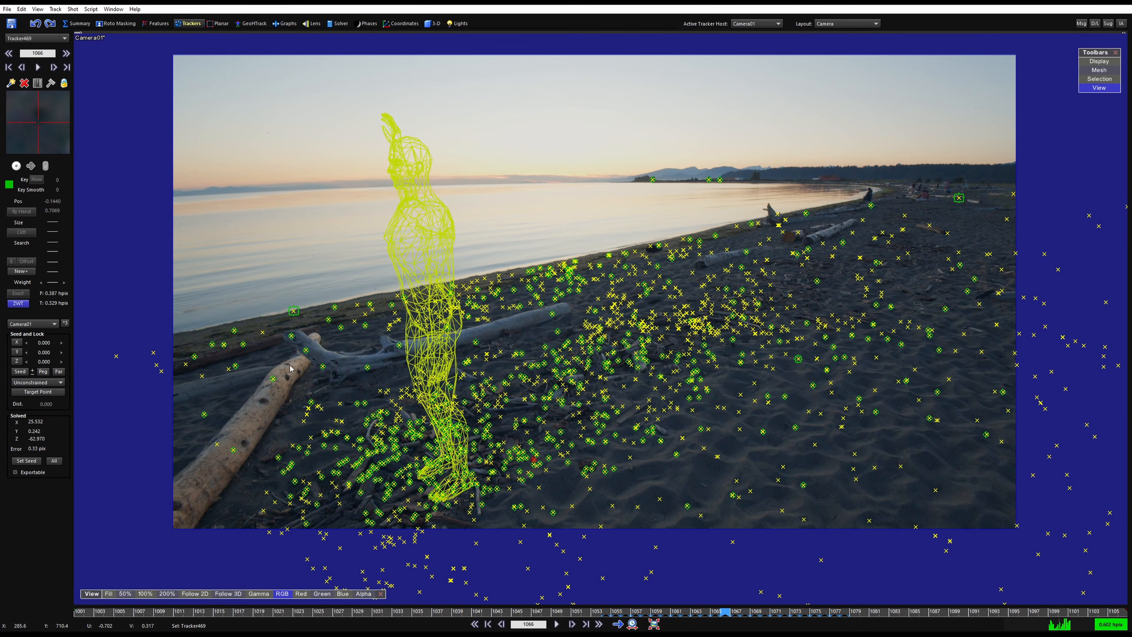
scroll(291, 369, up, 5)
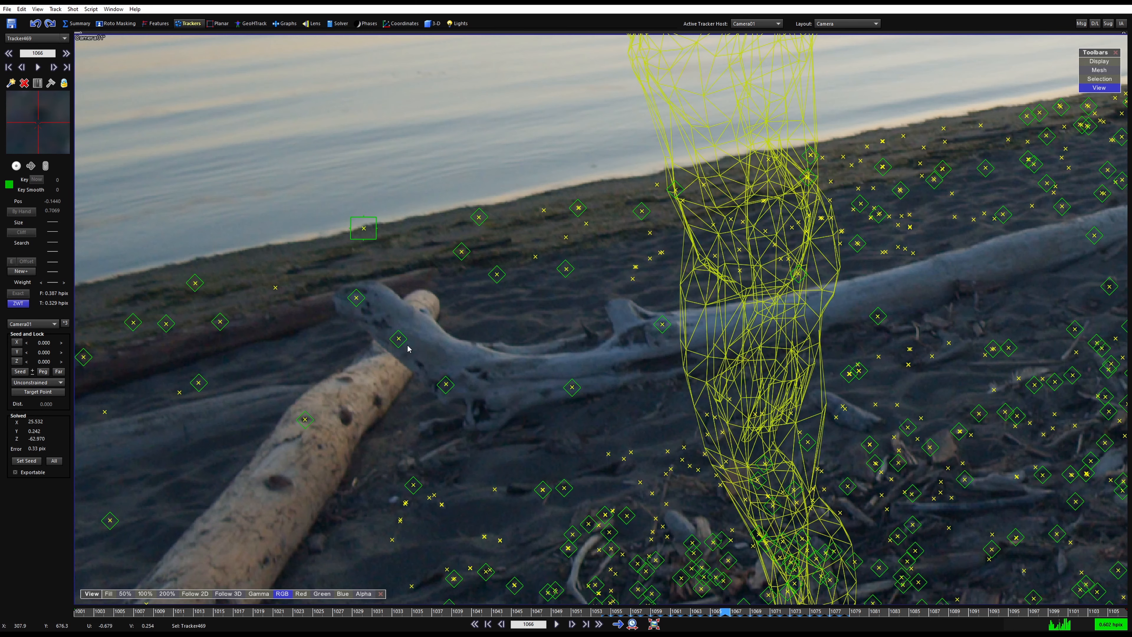
scroll(556, 376, down, 6)
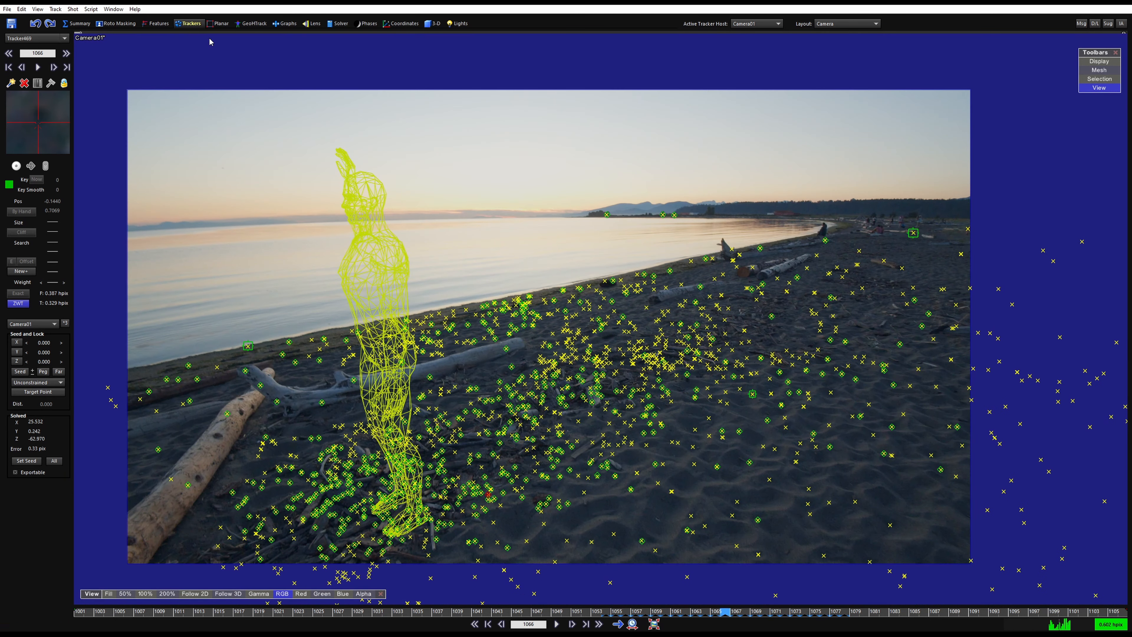
- Try selecting a group of trackers with the Select By Type script, and return to a single tracker on the sand
click(91, 9)
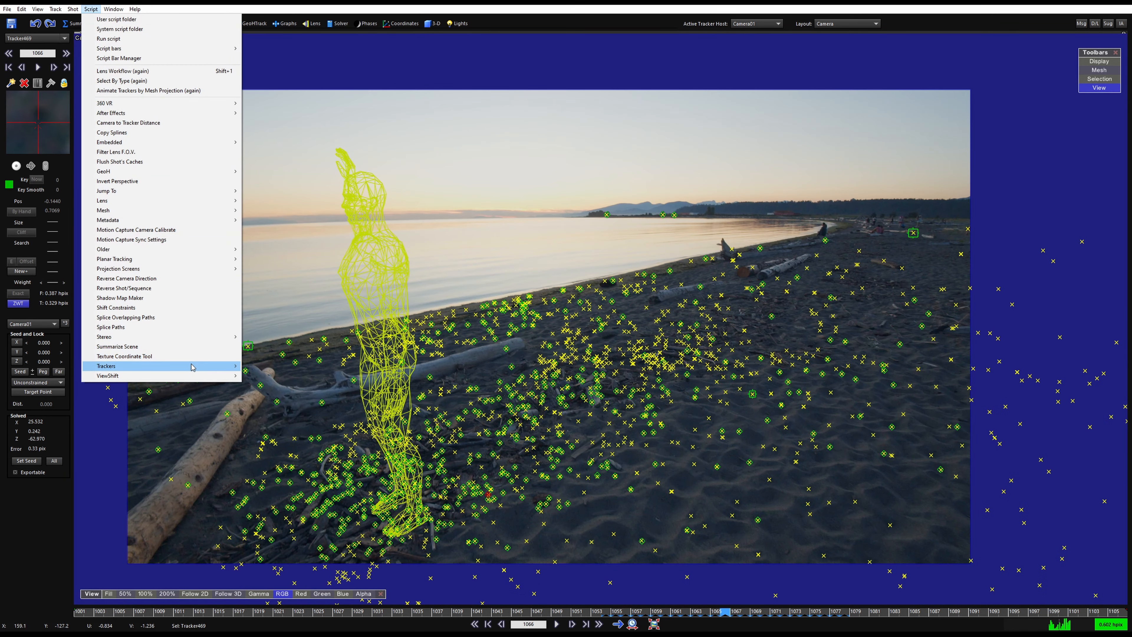
mouse_move(192, 367)
click(290, 474)
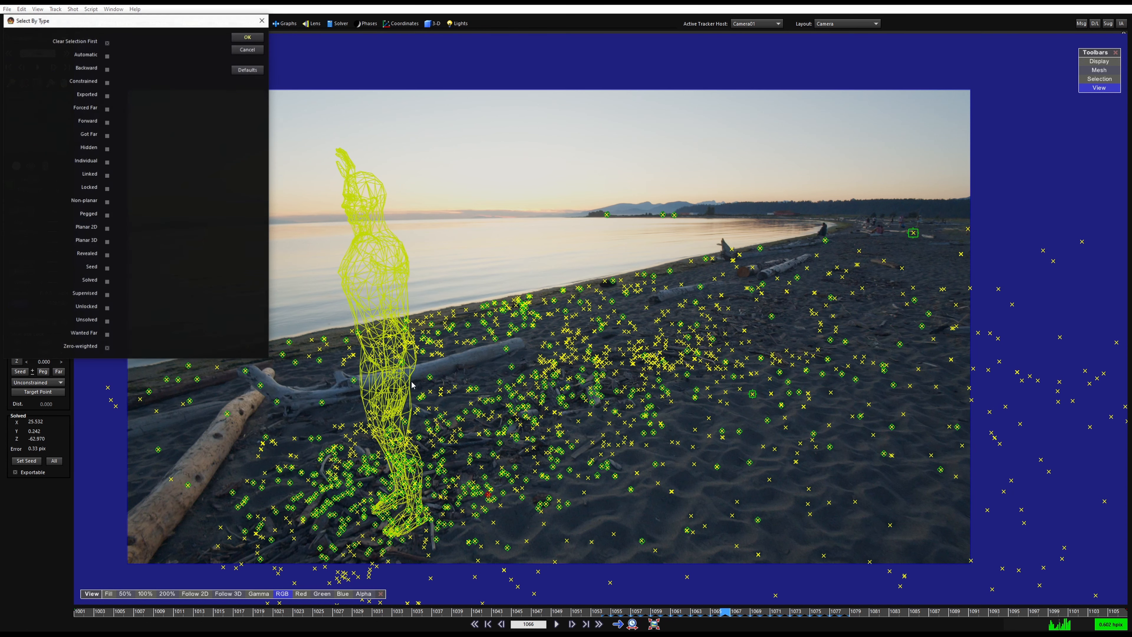
drag(188, 23, 539, 157)
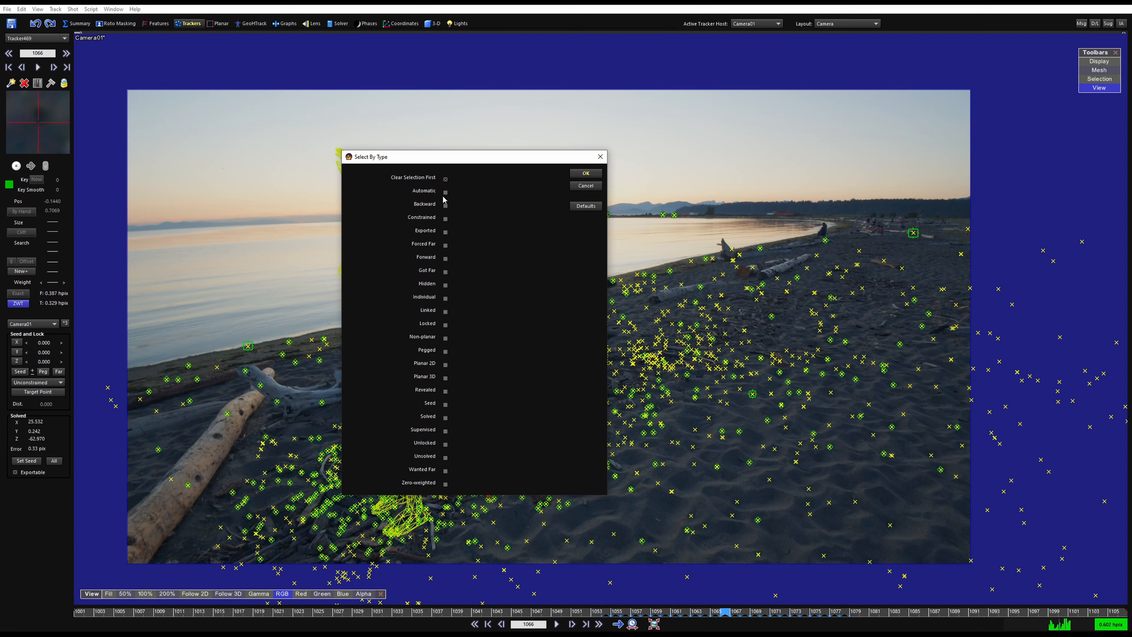
click(586, 173)
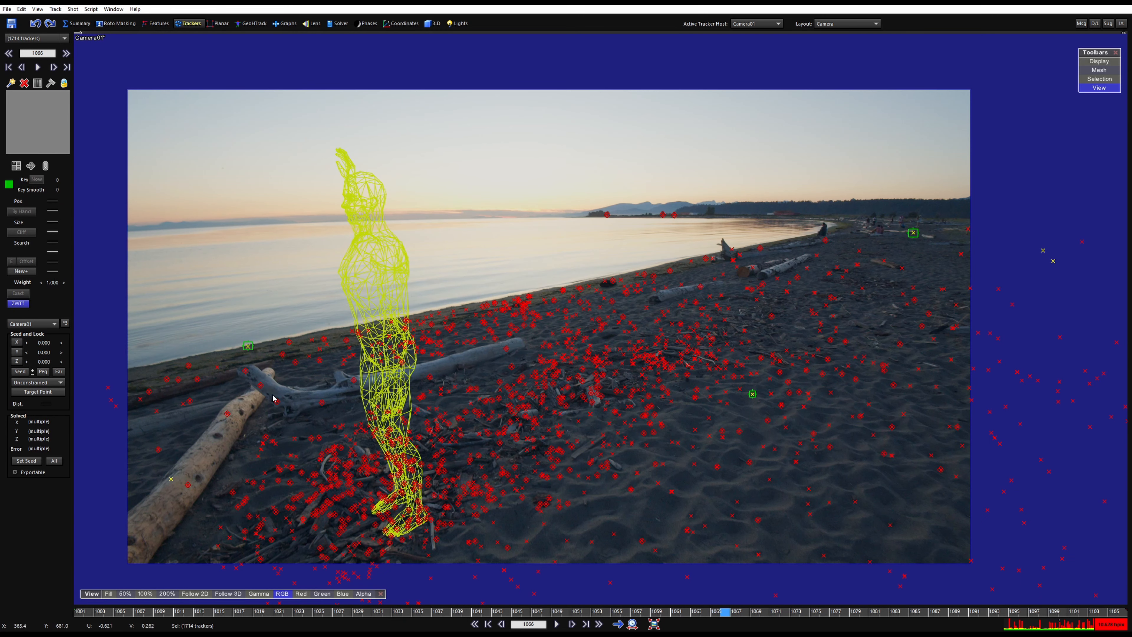
click(488, 493)
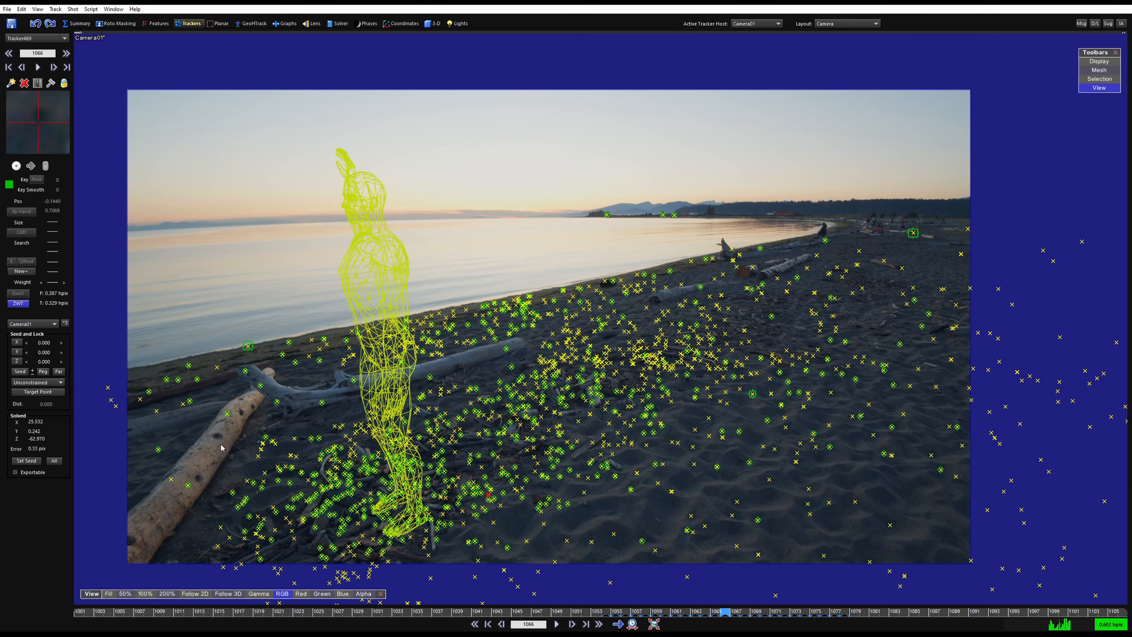
- Run the Select By Type script again to select the bulk of the solved trackers
click(76, 10)
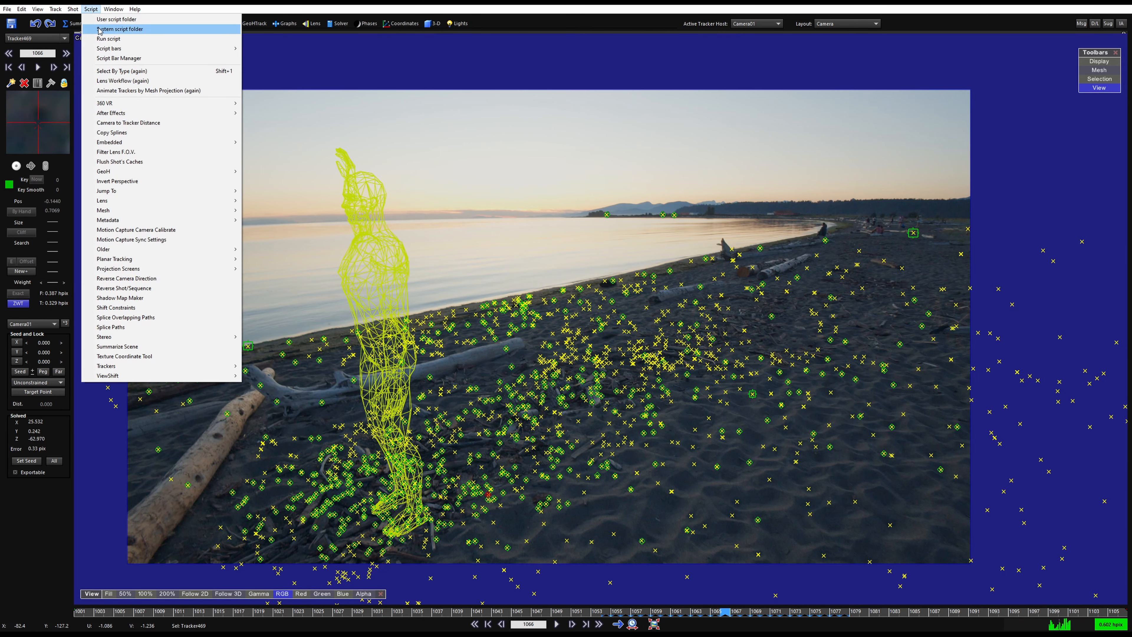
click(138, 71)
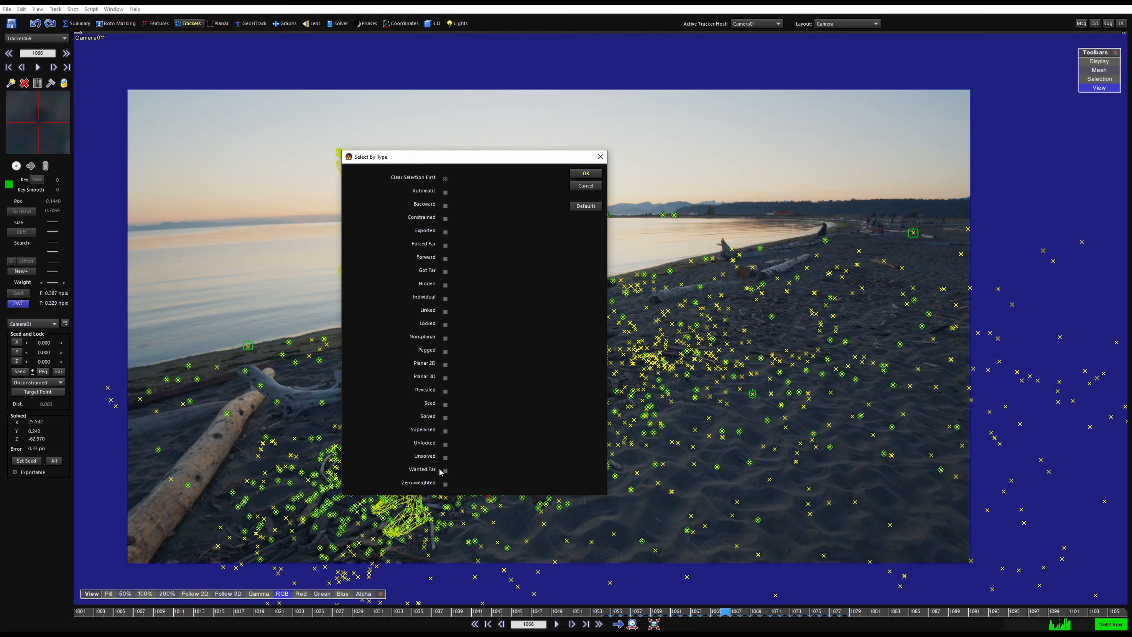
click(576, 174)
- Go to frame 1001 and add the unselected trackers on the open sand in front of the far logs to the selection
drag(397, 612, 0, 572)
scroll(847, 257, up, 3)
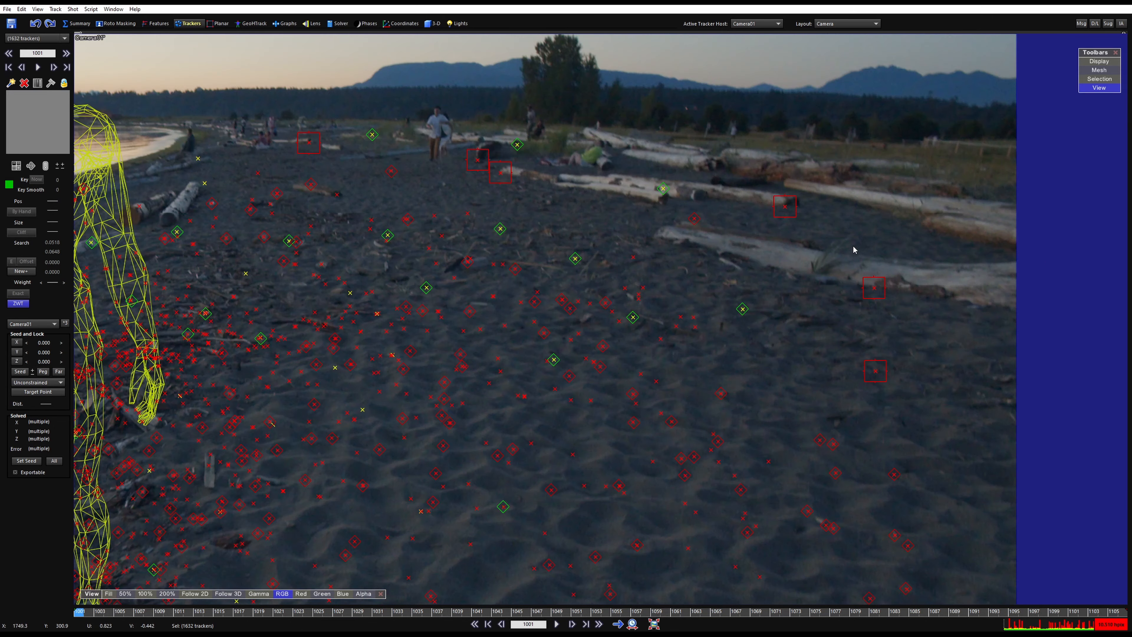
scroll(802, 277, down, 5)
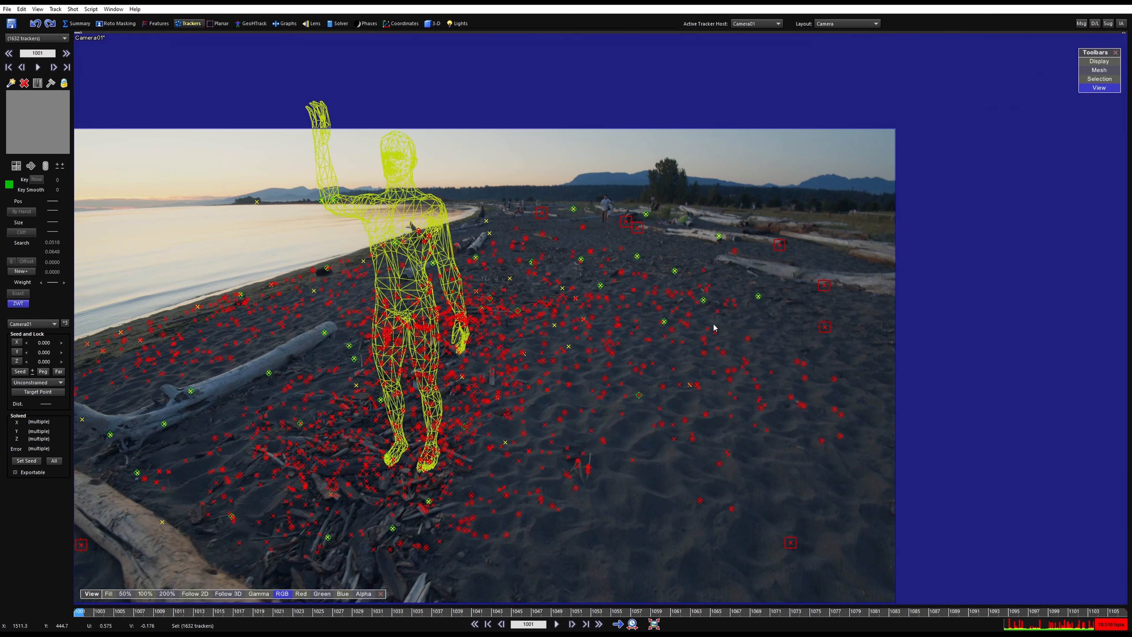
scroll(758, 297, up, 5)
scroll(793, 312, down, 4)
mouse_move(820, 326)
mouse_down()
mouse_move(789, 251)
mouse_move(505, 192)
mouse_move(303, 286)
mouse_move(483, 558)
mouse_up()
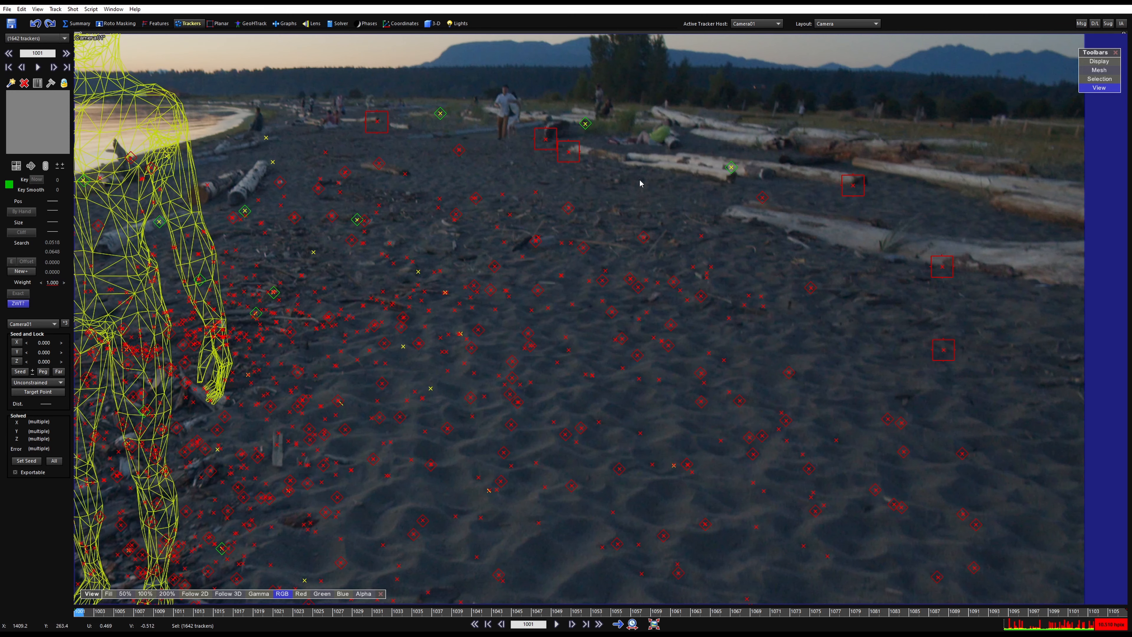
- Lasso the unselected sand trackers in the middle distance beside the figure's lowered arm into the selection
scroll(640, 179, up, 5)
scroll(614, 235, down, 4)
mouse_move(556, 313)
mouse_down()
mouse_move(538, 292)
mouse_move(336, 306)
mouse_move(352, 320)
mouse_up()
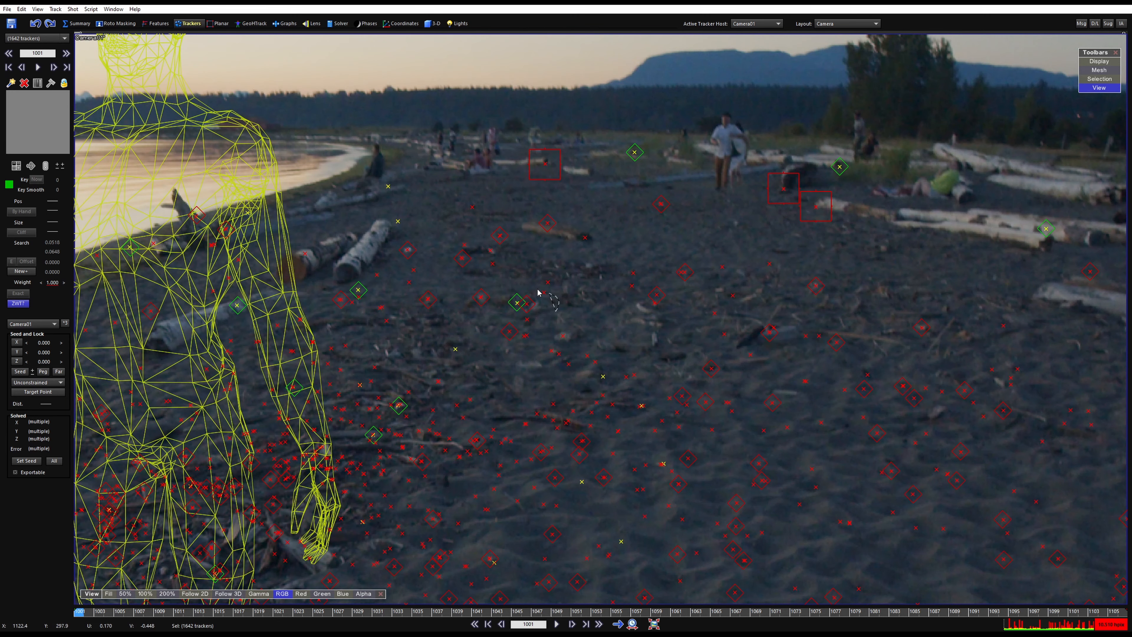
drag(463, 401, 486, 463)
- Add the unselected ground trackers beside the long driftwood log and around the figure's feet to the selection
scroll(410, 420, down, 5)
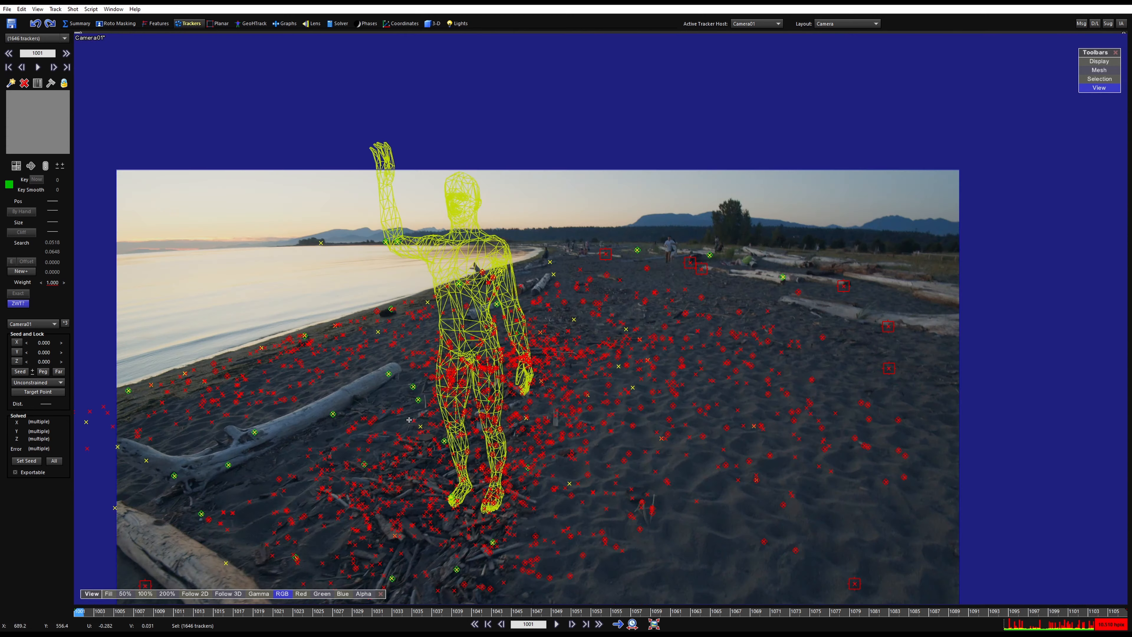
scroll(410, 420, up, 5)
mouse_move(791, 127)
mouse_down()
mouse_move(779, 116)
mouse_move(740, 142)
mouse_up()
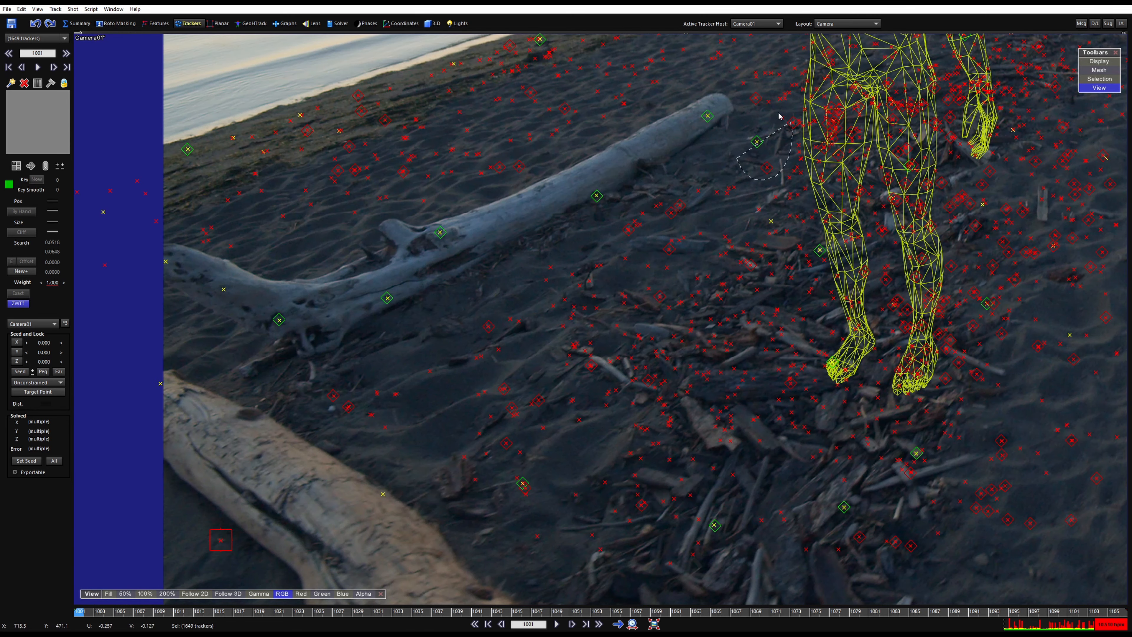
middle_drag(718, 435, 586, 264)
mouse_move(567, 352)
mouse_down()
mouse_move(652, 307)
mouse_move(569, 341)
mouse_up()
drag(757, 320, 732, 301)
- Go to frame 1106 and add the unselected ground trackers along the shoreline and nearby sand to the selection
scroll(735, 435, down, 5)
drag(79, 612, 1123, 612)
scroll(827, 359, up, 5)
drag(731, 285, 675, 281)
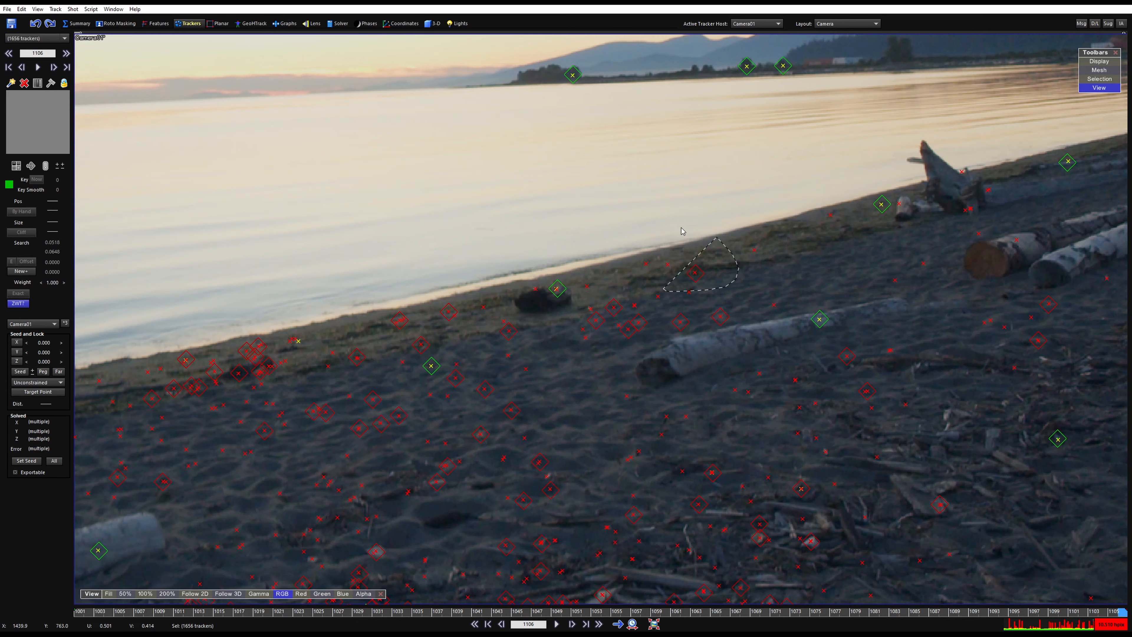
drag(414, 380, 466, 364)
- Add the unselected tracker on the sand beside the driftwood debris to the selection at frame 1106
scroll(472, 364, down, 2)
middle_drag(888, 408, 581, 304)
scroll(581, 304, up, 4)
shift+click(581, 304)
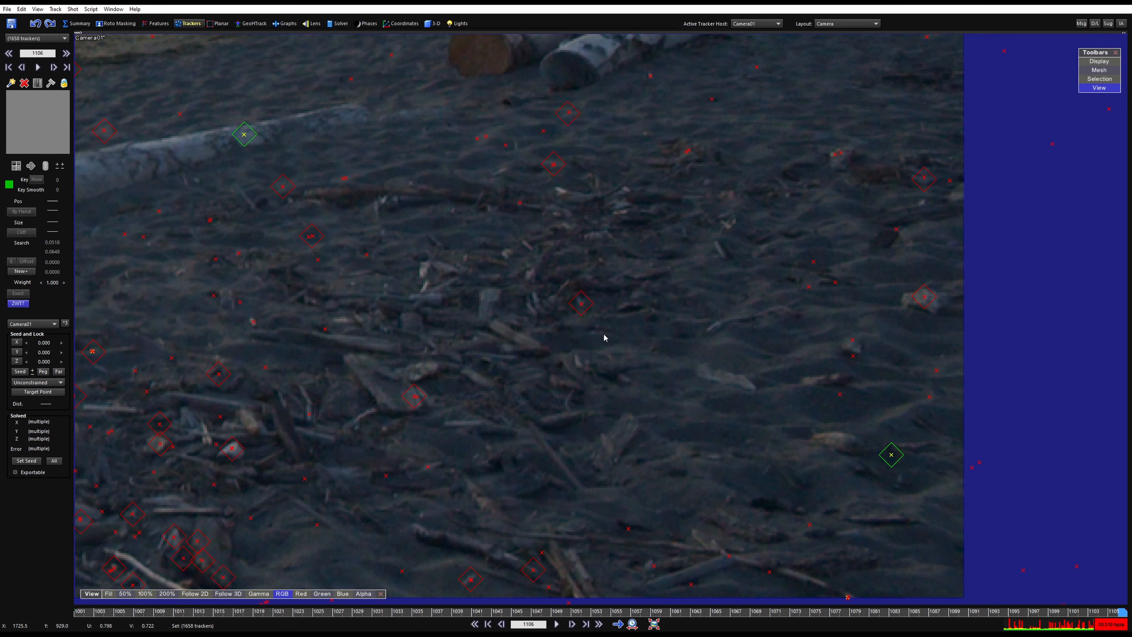
shift+drag(839, 436, 873, 424)
- Add the unselected sand tracker just beyond the pair of far logs to the selection
scroll(695, 374, down, 4)
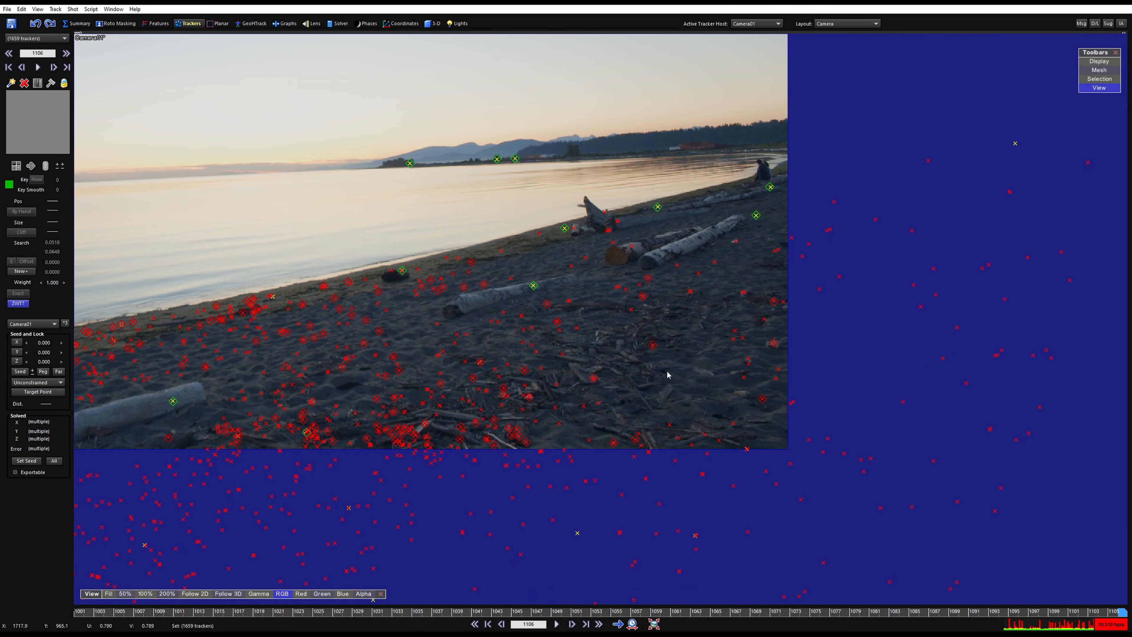
scroll(667, 375, up, 4)
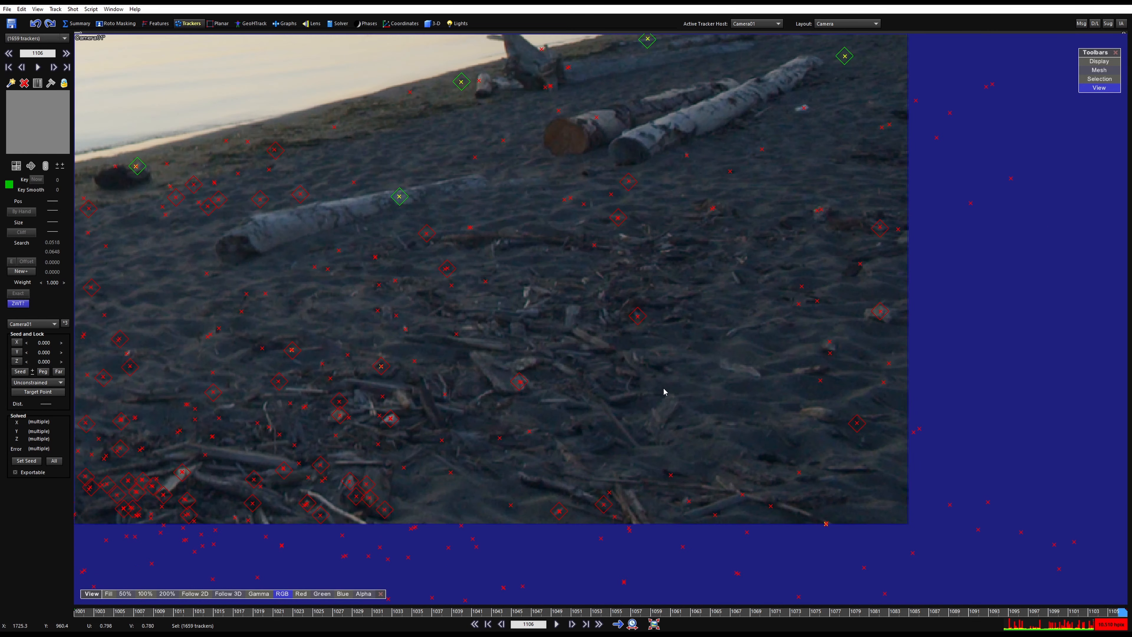
scroll(668, 398, down, 4)
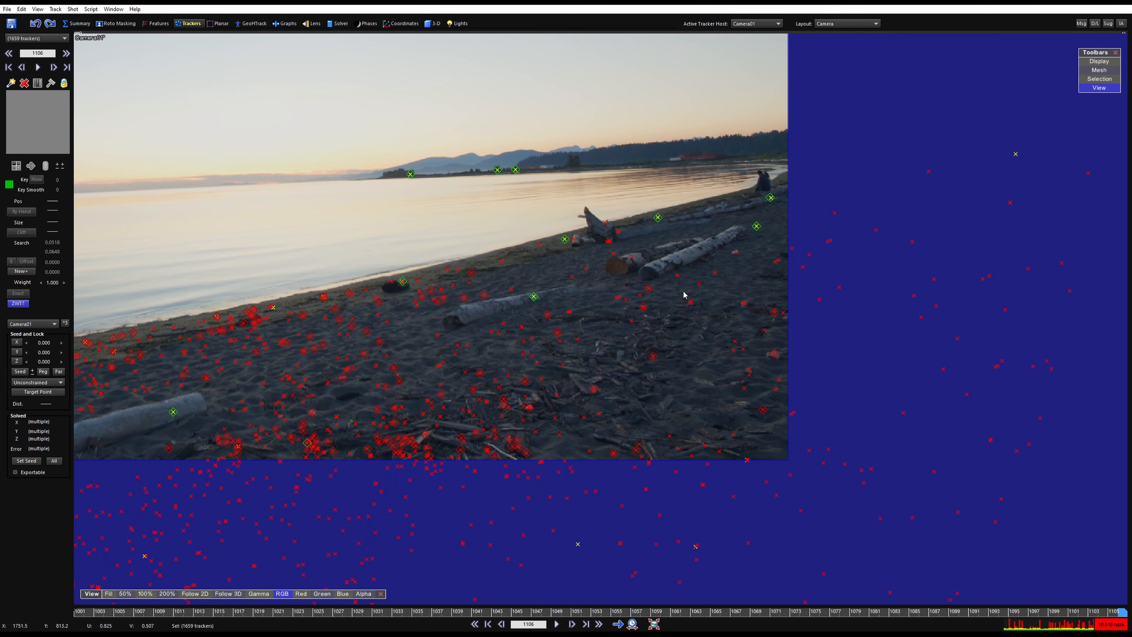
scroll(707, 223, up, 6)
middle_drag(876, 253, 797, 284)
shift+drag(797, 283, 781, 297)
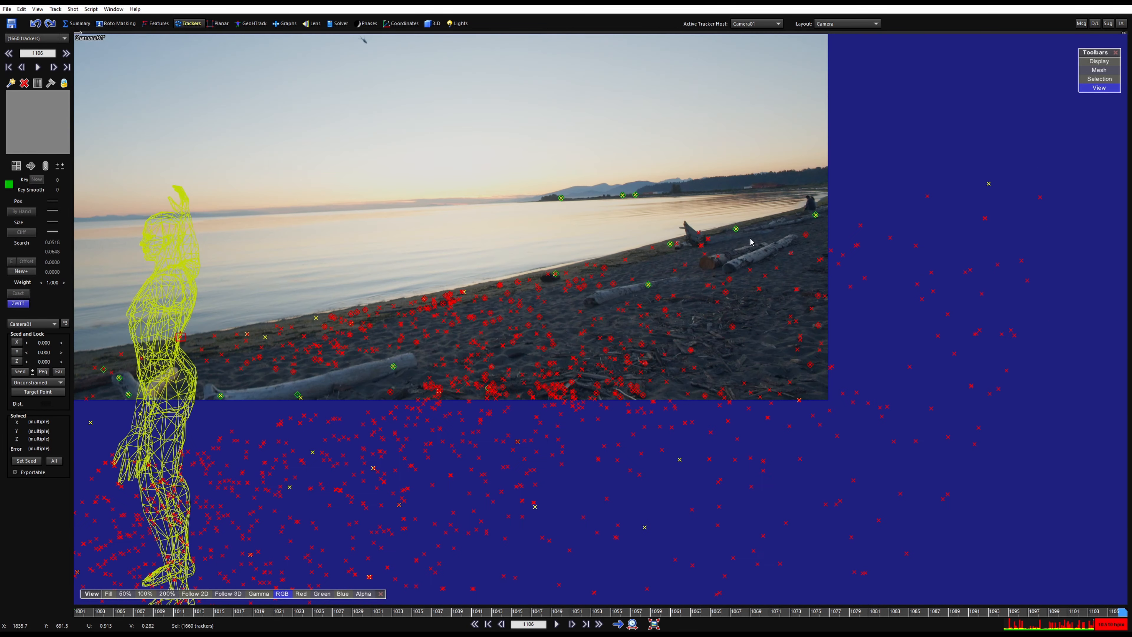
- Go to frame 1052 and show the selected trackers in the Perspective view
scroll(502, 161, down, 3)
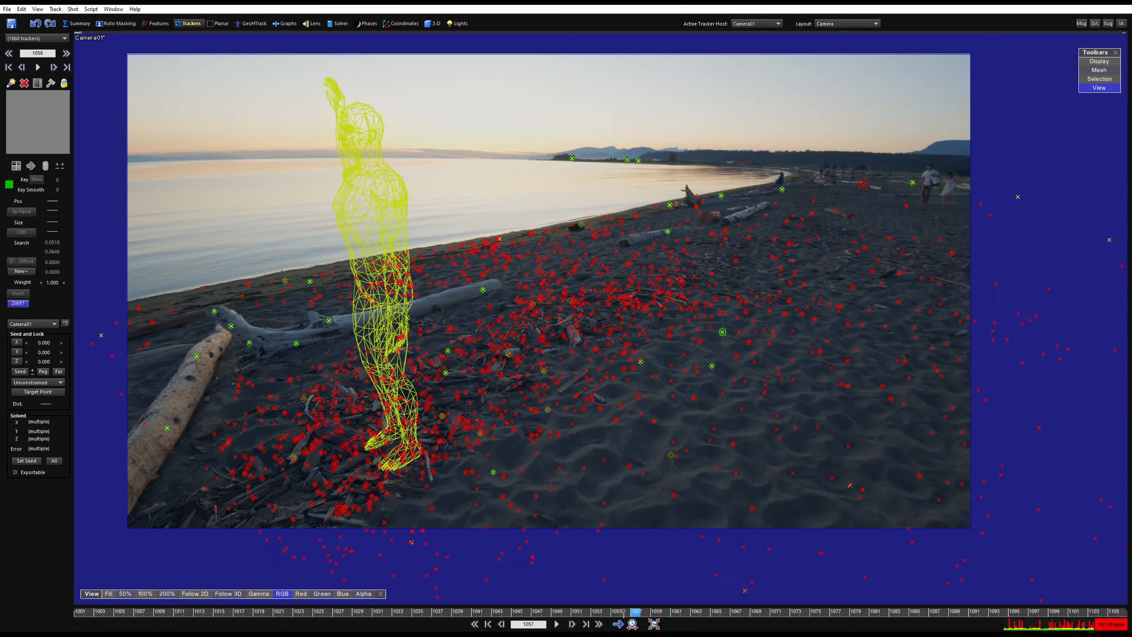
drag(625, 615, 585, 563)
key(5)
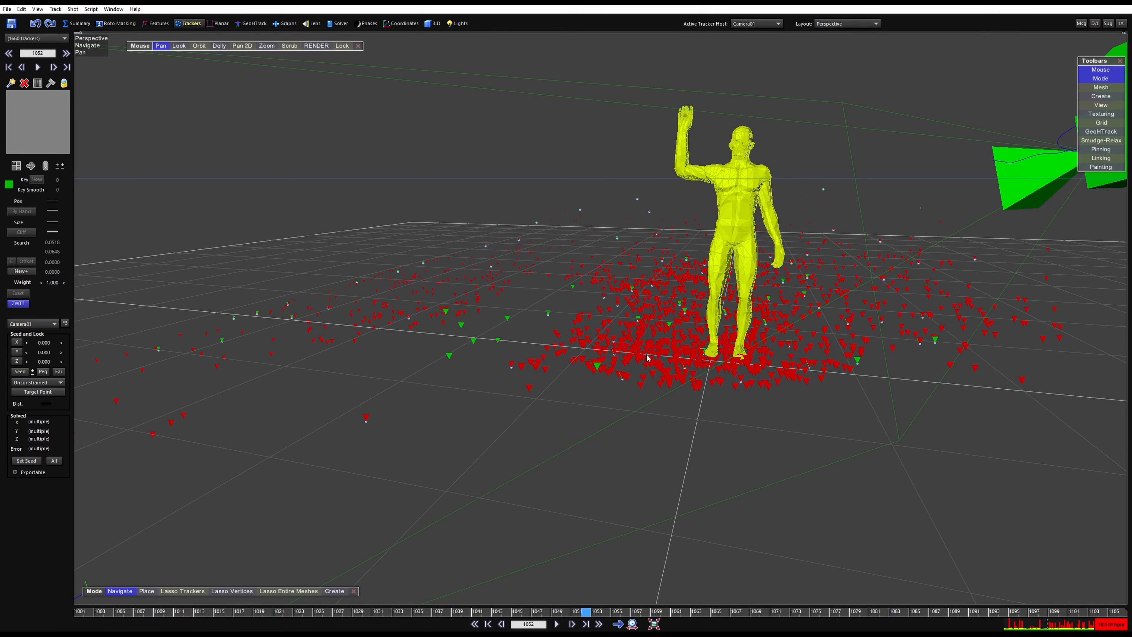
- Convert the selected ground trackers to a mesh in the Perspective view
alt+drag(648, 357, 688, 517)
alt+drag(716, 318, 618, 311)
right_click(619, 310)
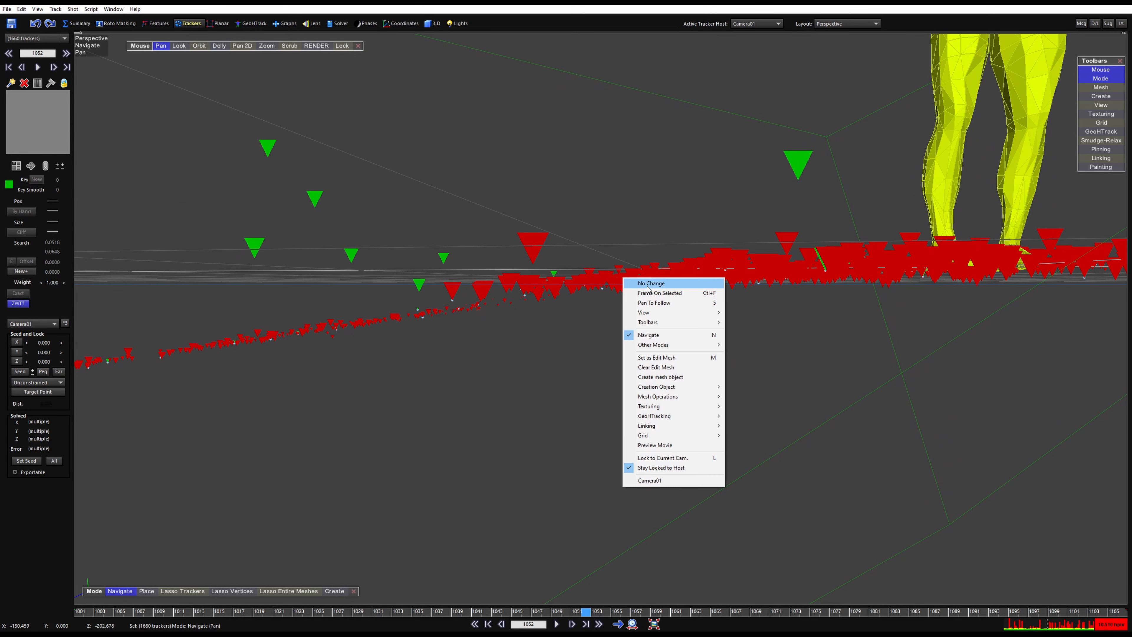
mouse_move(698, 401)
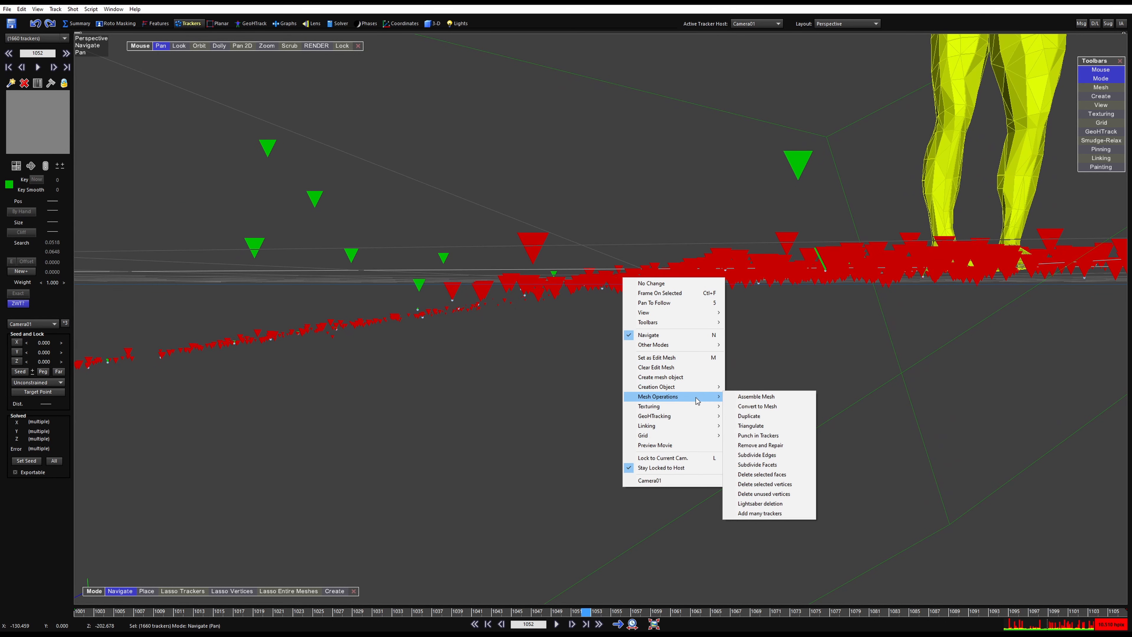
click(757, 406)
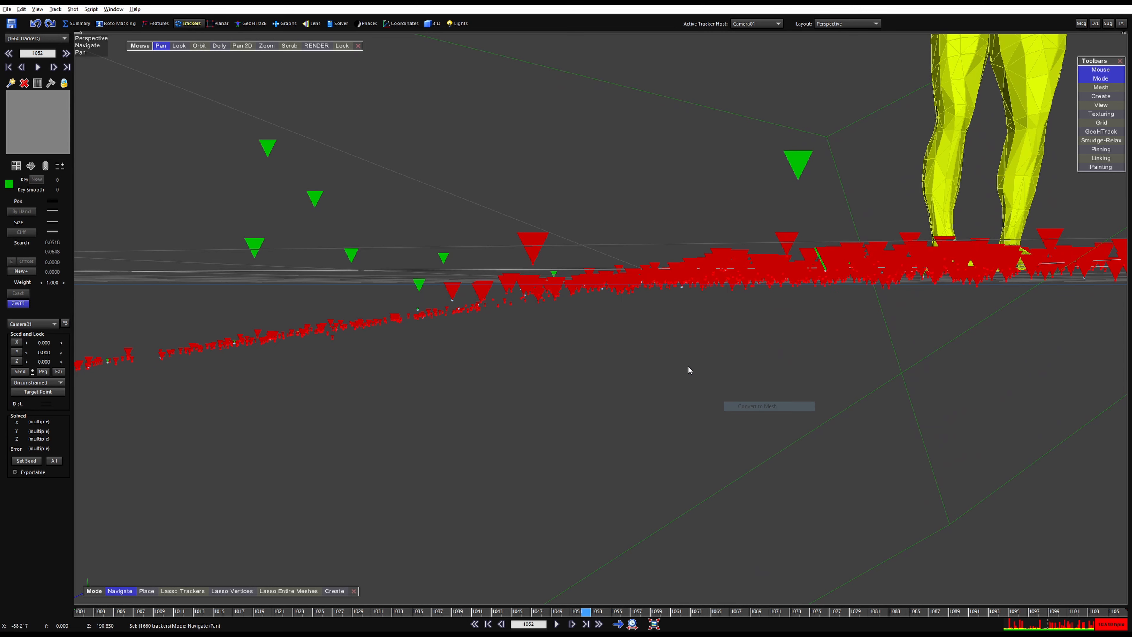
- Triangulate the mesh vertices made from the ground trackers
alt+drag(688, 366, 637, 326)
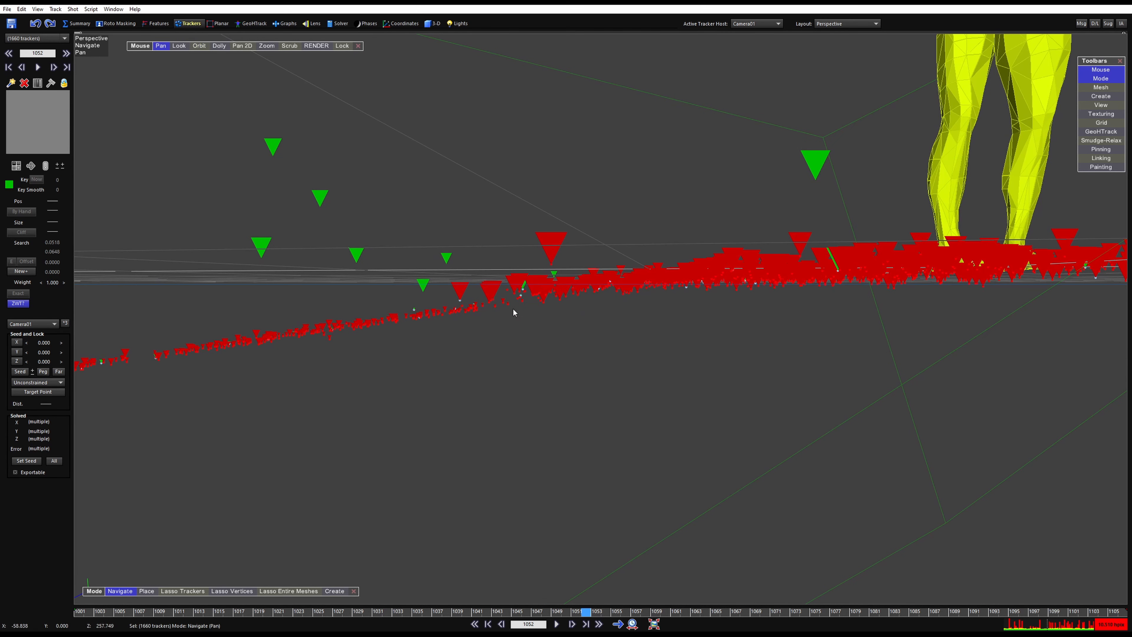
right_click(626, 294)
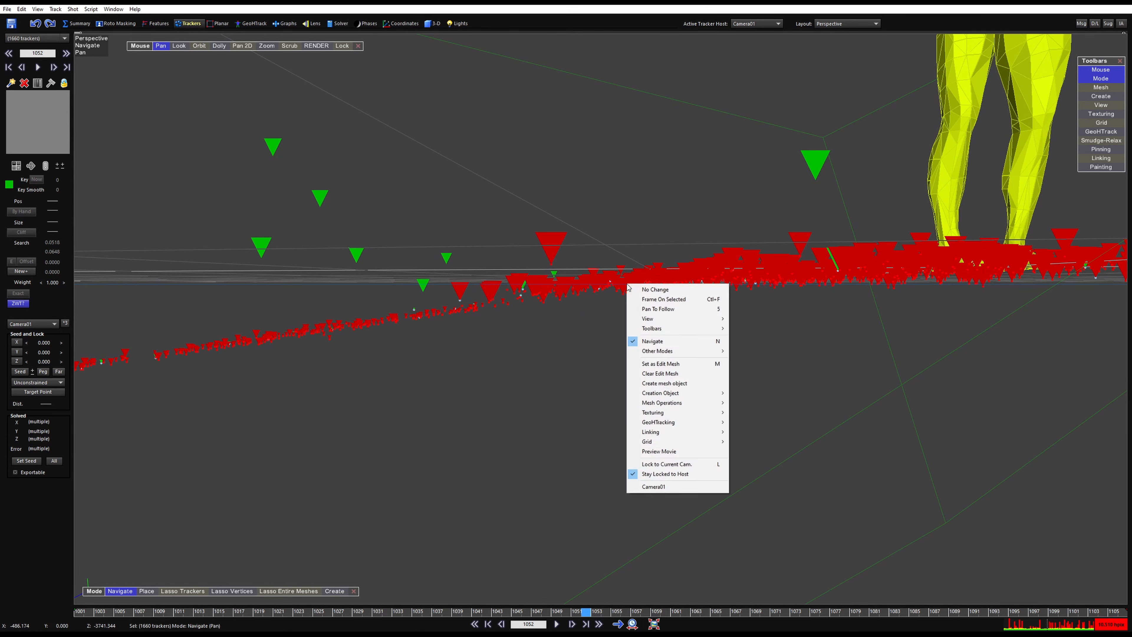
mouse_move(690, 319)
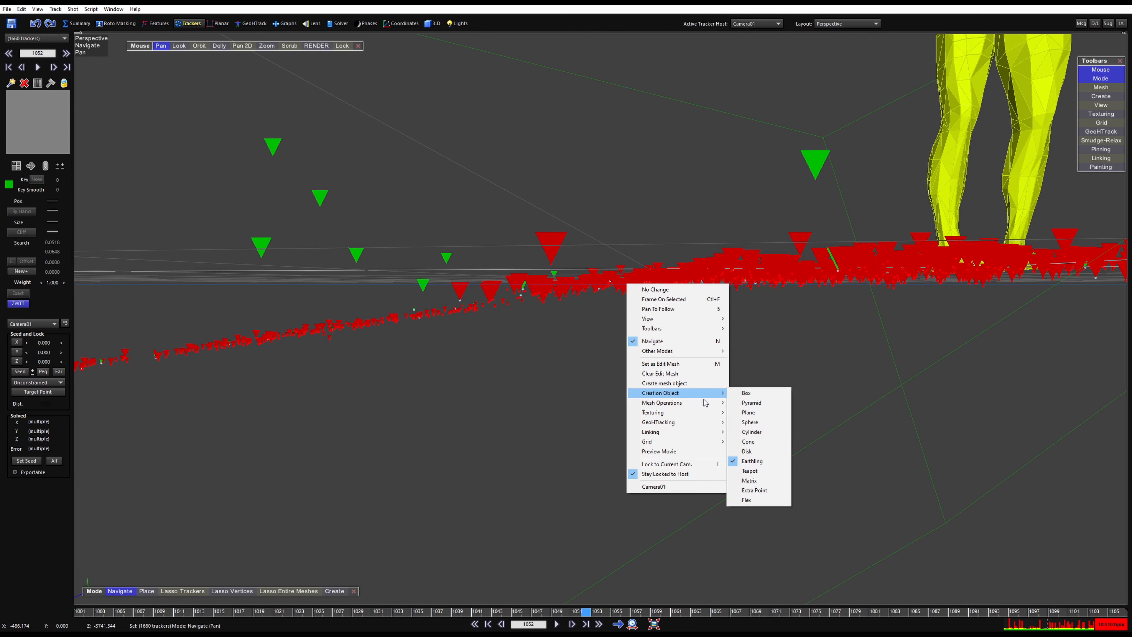
mouse_move(706, 404)
click(765, 432)
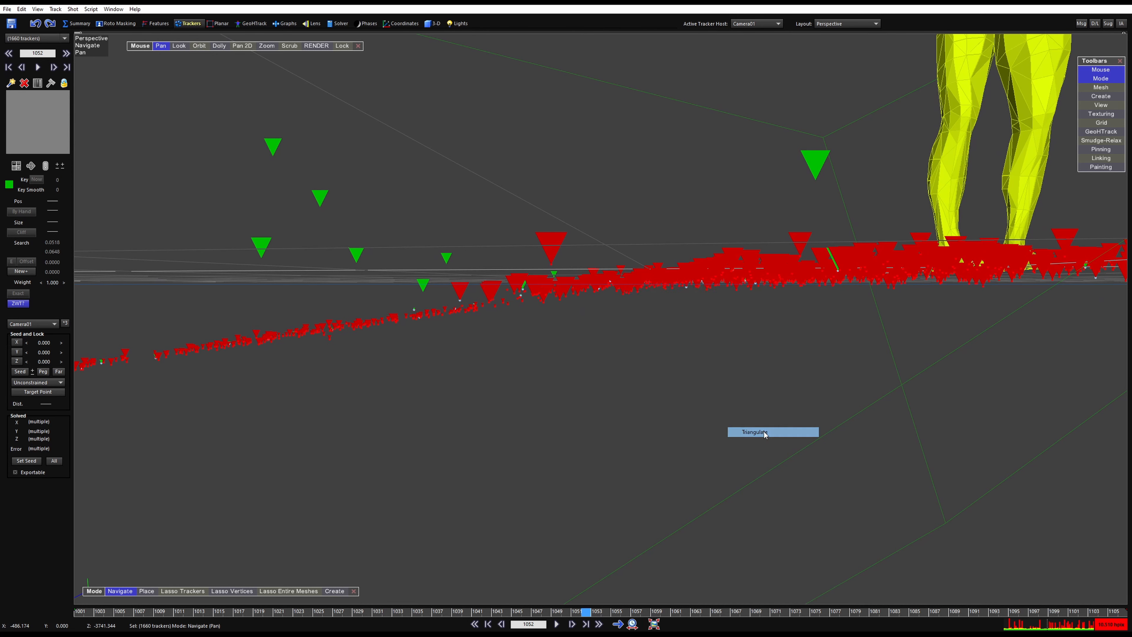
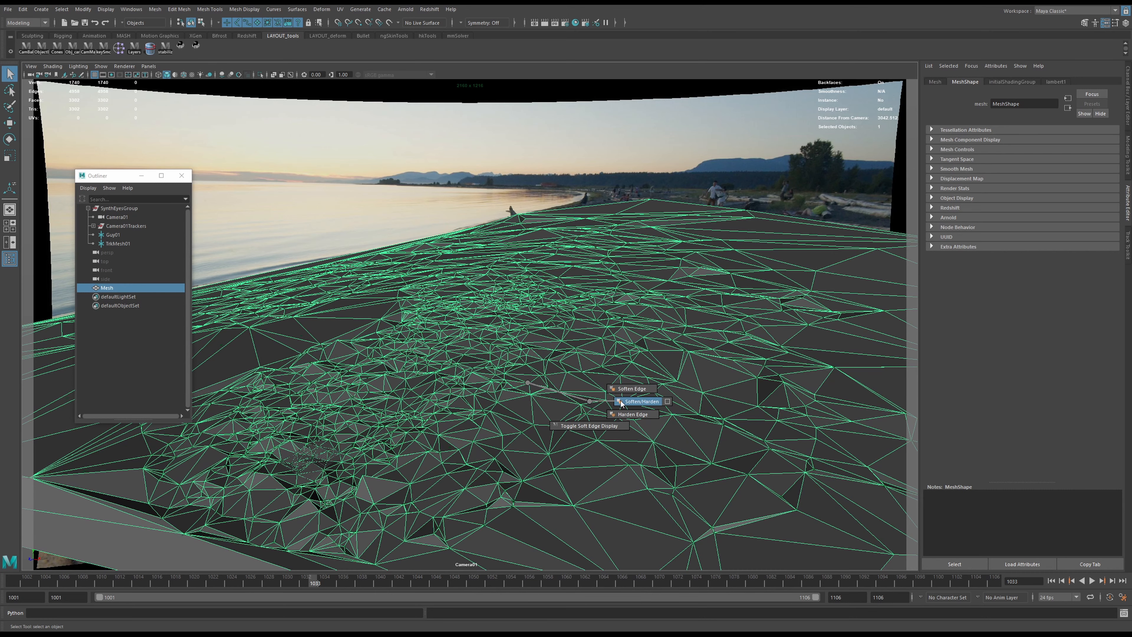
- In Maya, soften the edges of the imported terrain mesh and enable wireframe on shaded in the camera view
click(460, 392)
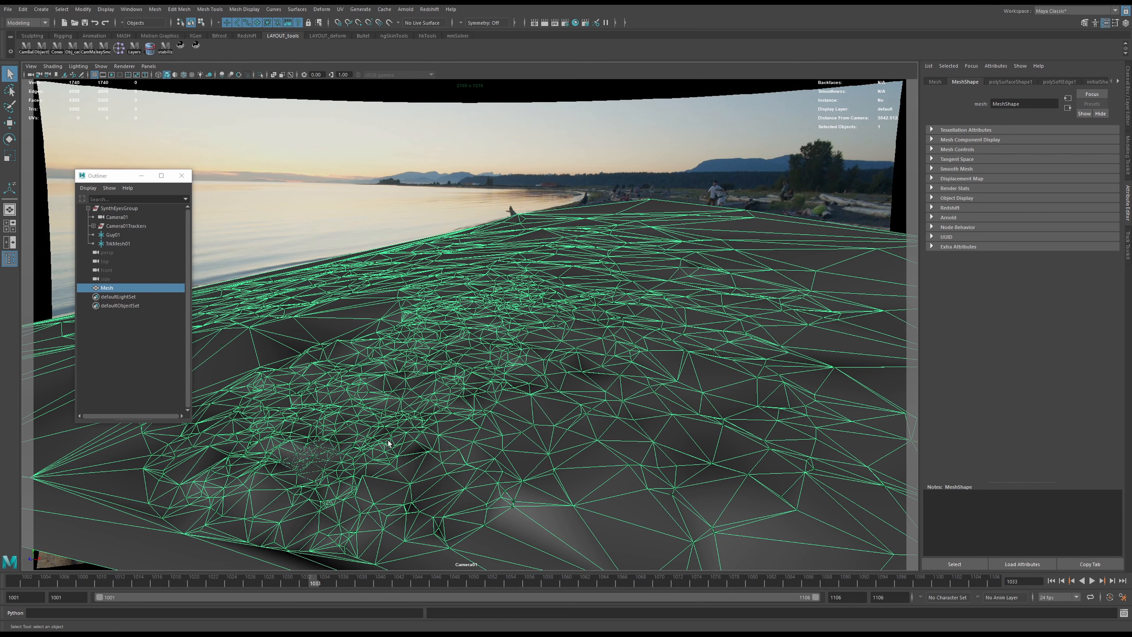
click(239, 75)
click(185, 75)
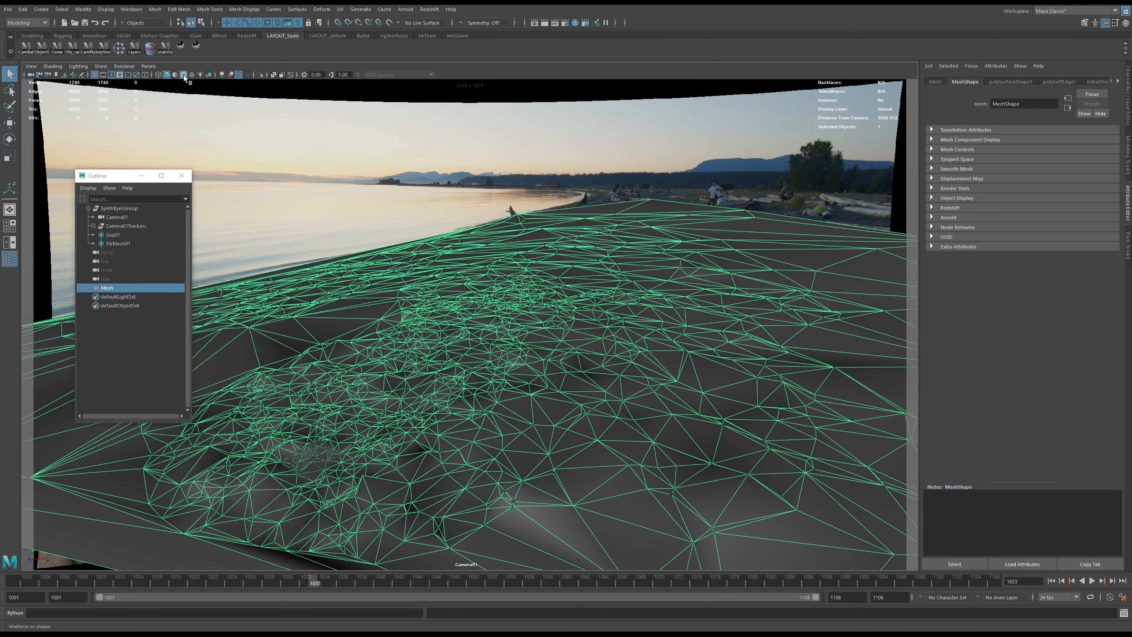
click(335, 153)
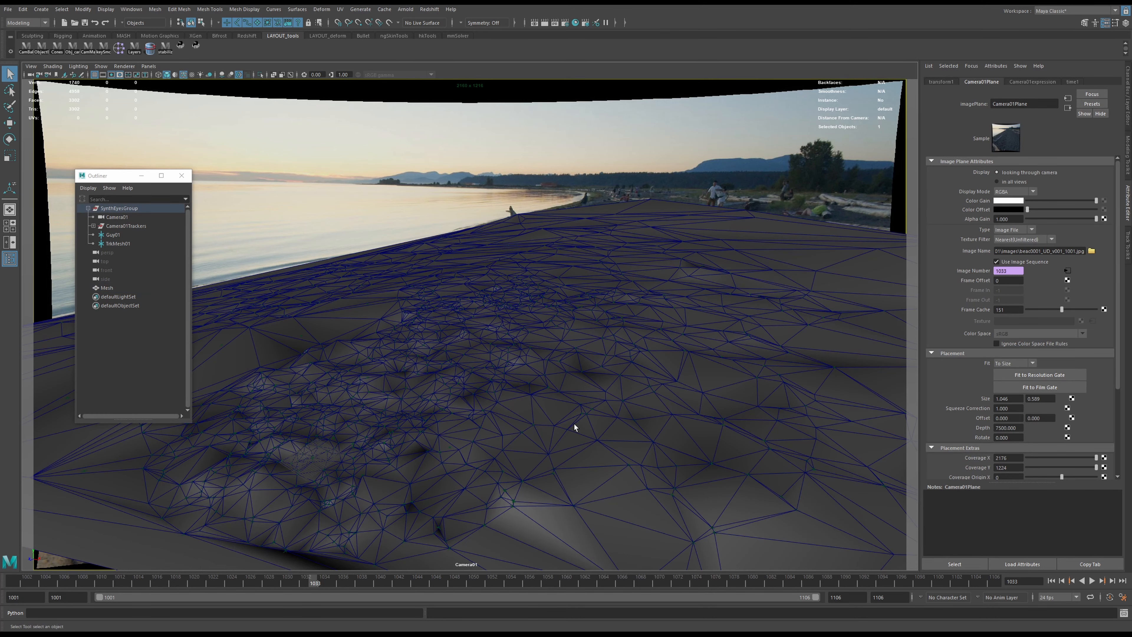
click(529, 403)
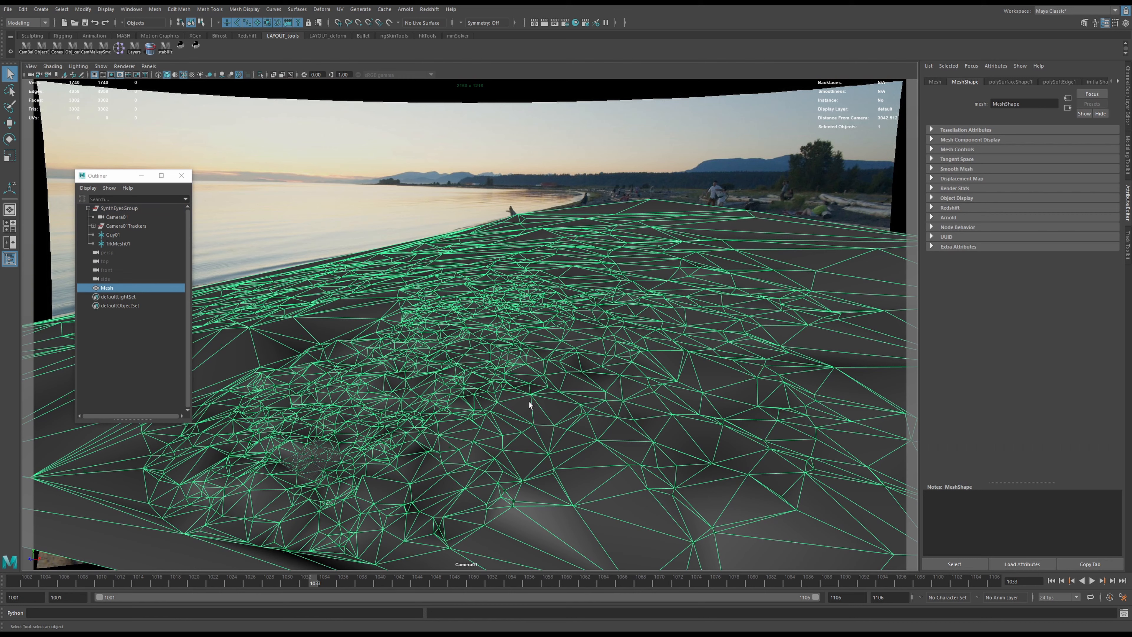
- Assign a new Use Background material to the terrain mesh
right_click(569, 382)
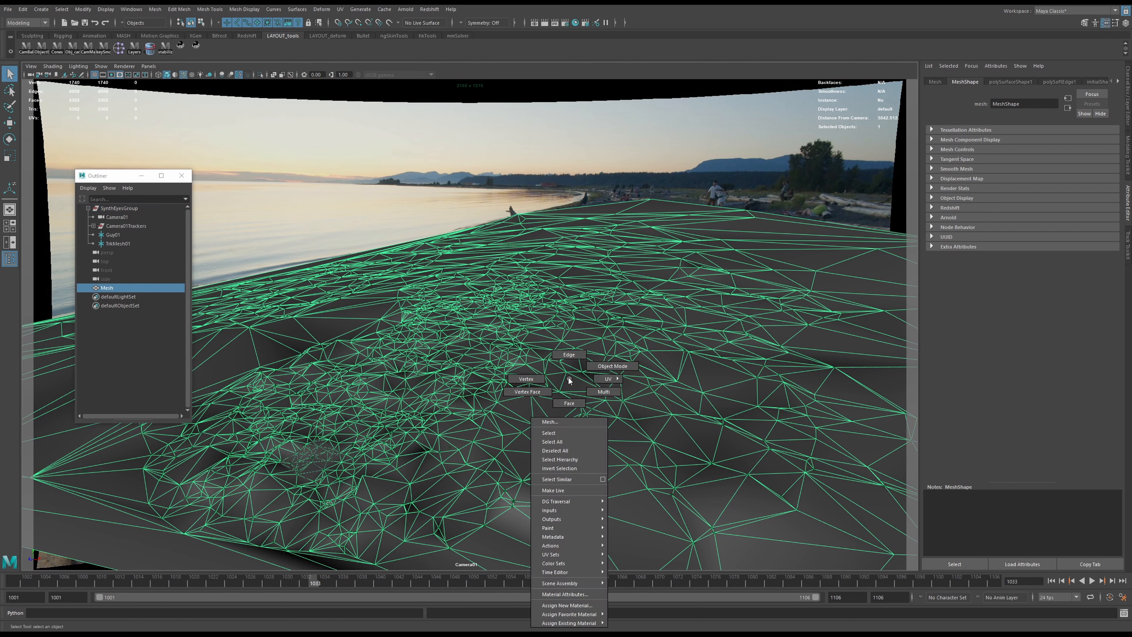
mouse_move(597, 617)
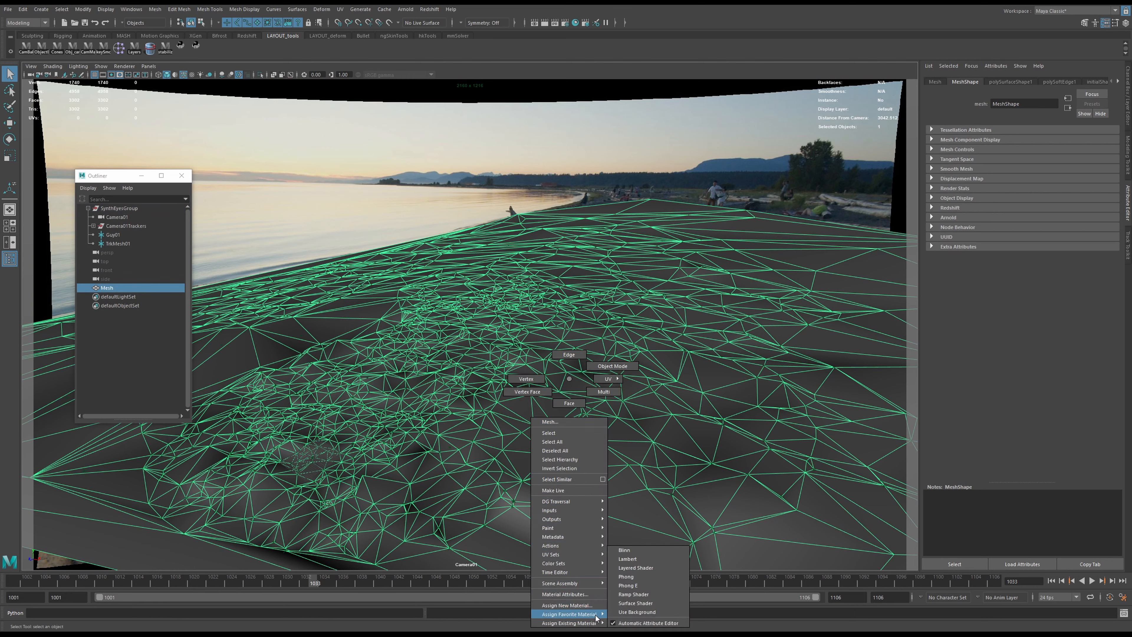
click(631, 613)
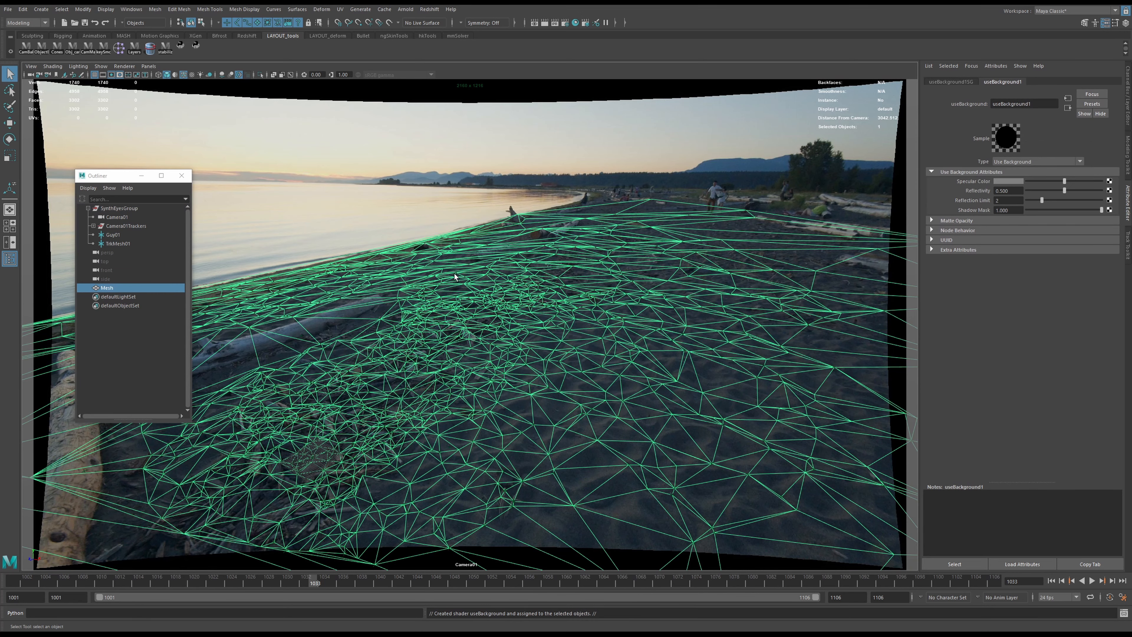
click(402, 229)
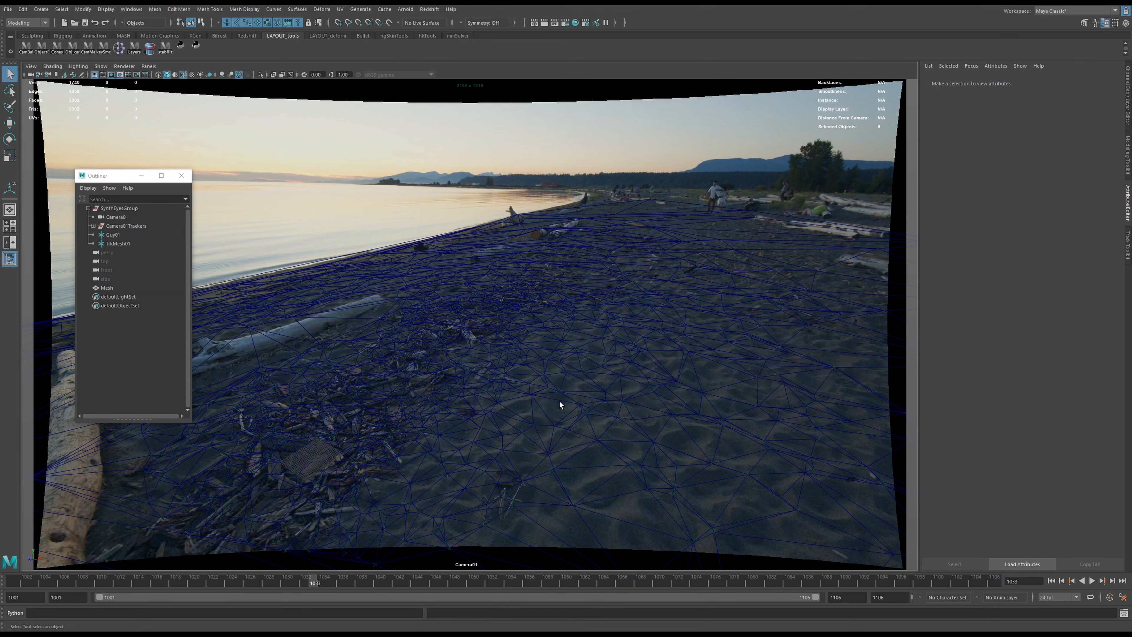
- Play the shot in shaded display to check how the terrain wireframe follows the beach footage
key(5)
click(561, 378)
key(4)
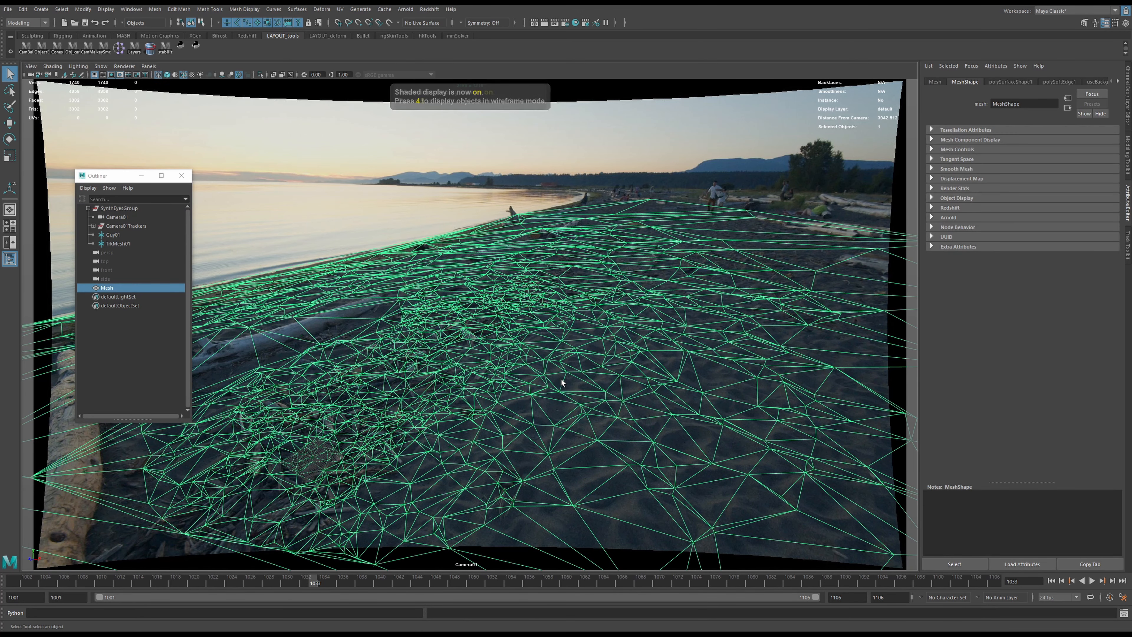
key(5)
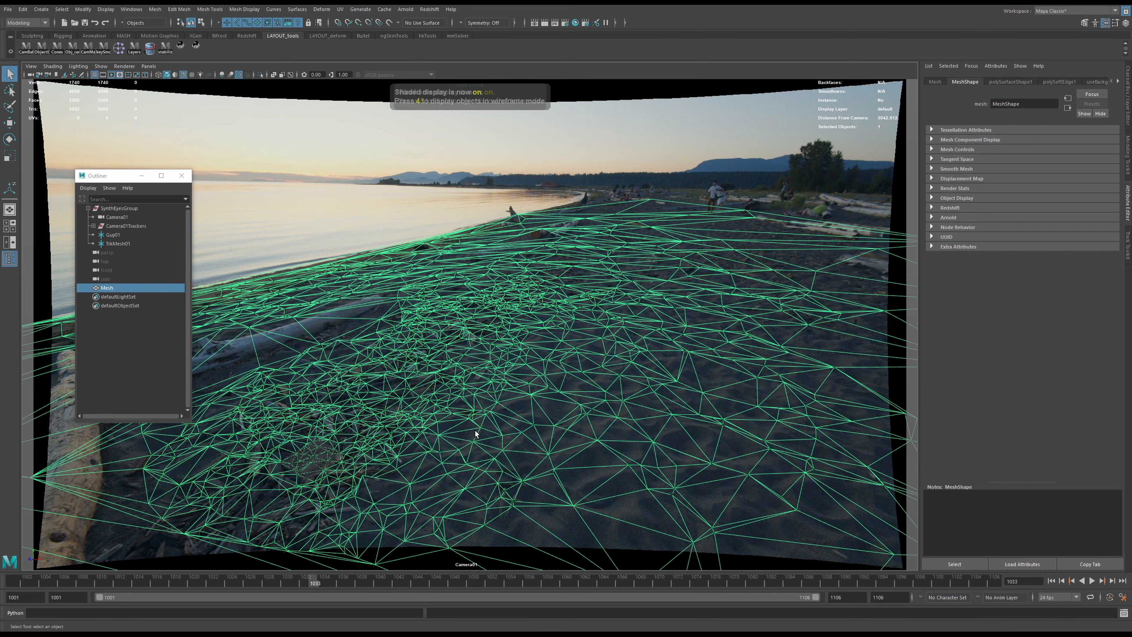
click(451, 315)
click(560, 384)
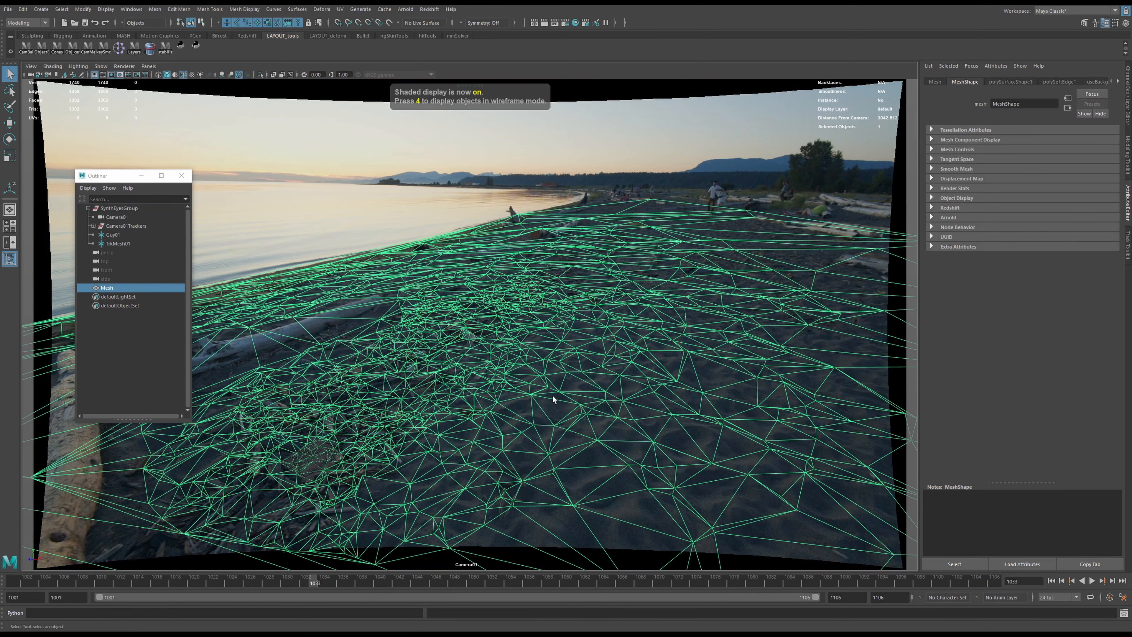
key(alt+v)
click(571, 421)
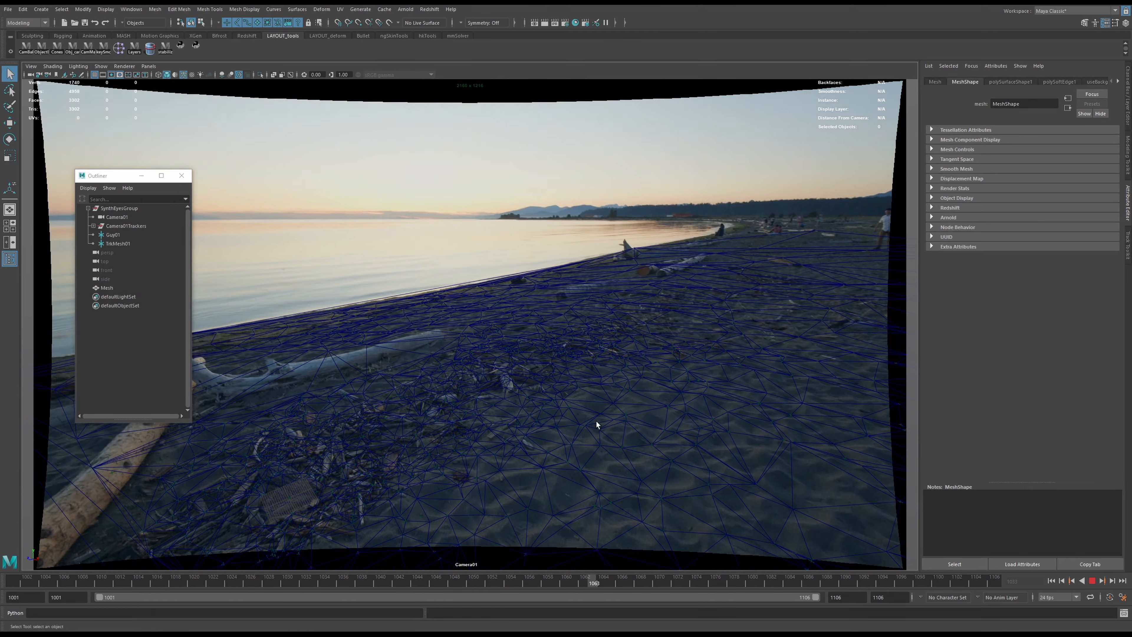
click(584, 569)
key(Escape)
- Add the terrain mesh to a new display layer and give the layer a red wireframe color
click(553, 349)
key(ctrl+a)
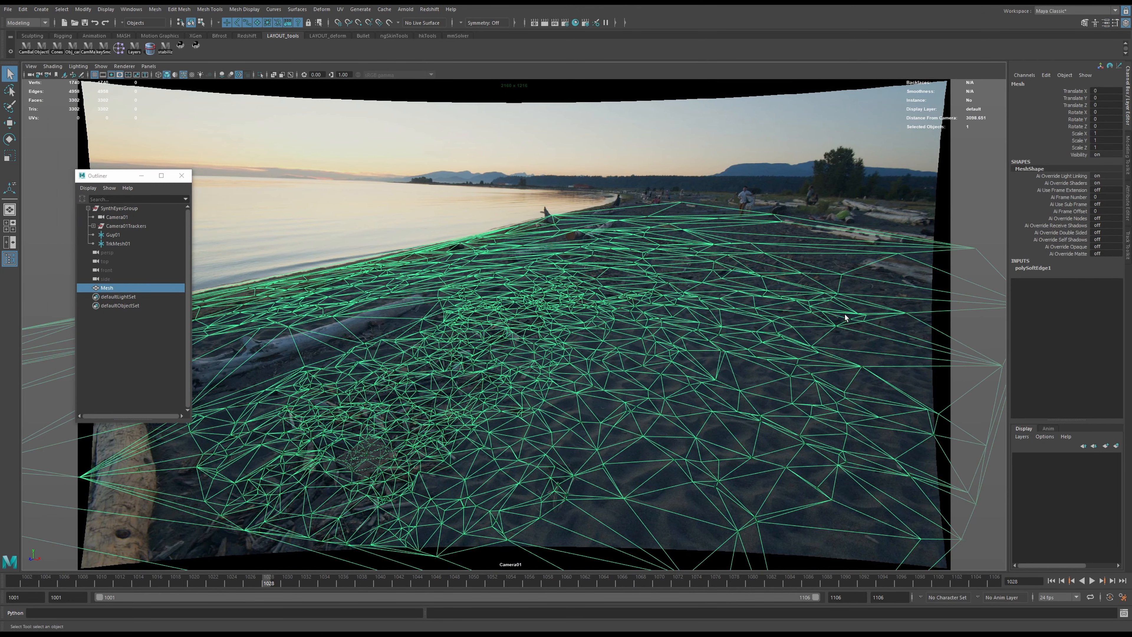
click(1116, 446)
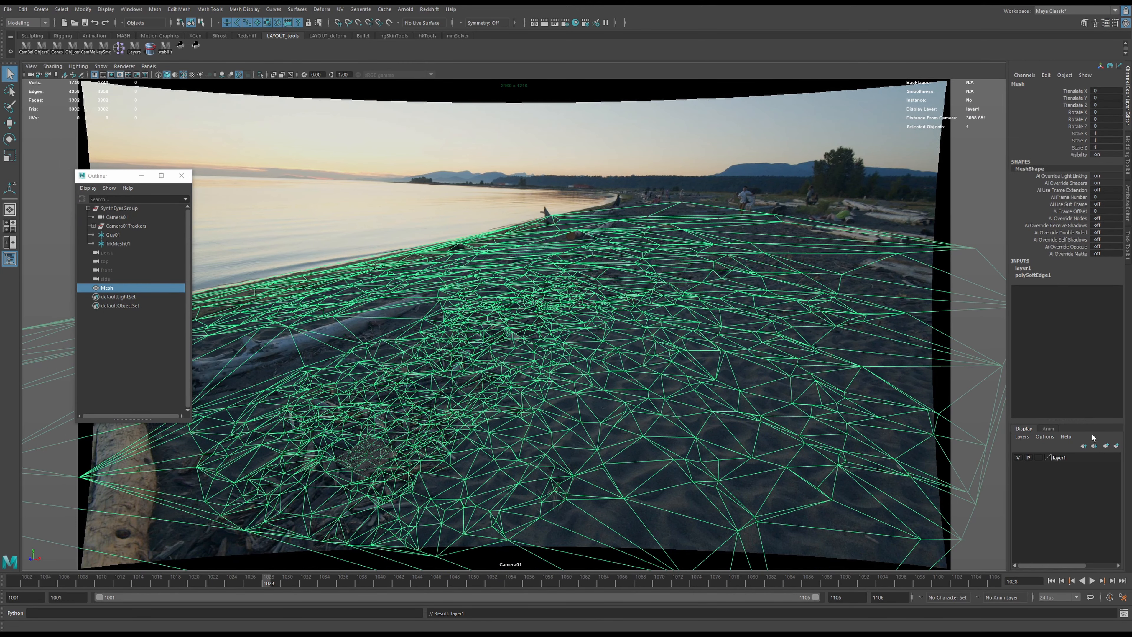
double_click(1048, 456)
click(780, 206)
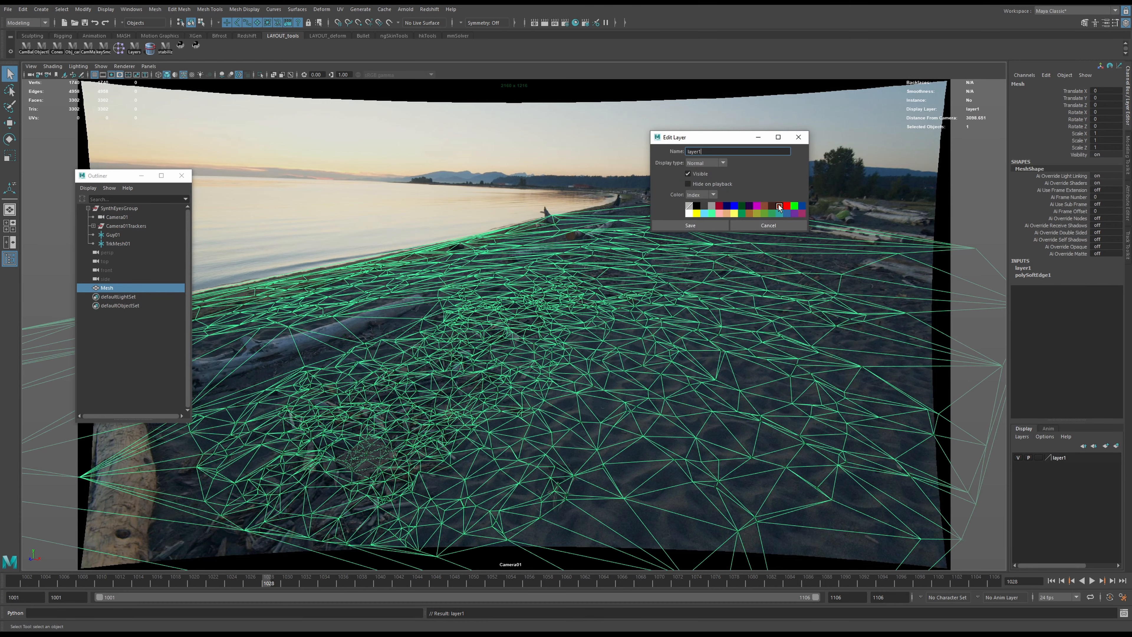
click(690, 224)
- Play the shot with the red wireframe to check its fit to the ground, and return to frame 1001
click(507, 203)
key(alt+v)
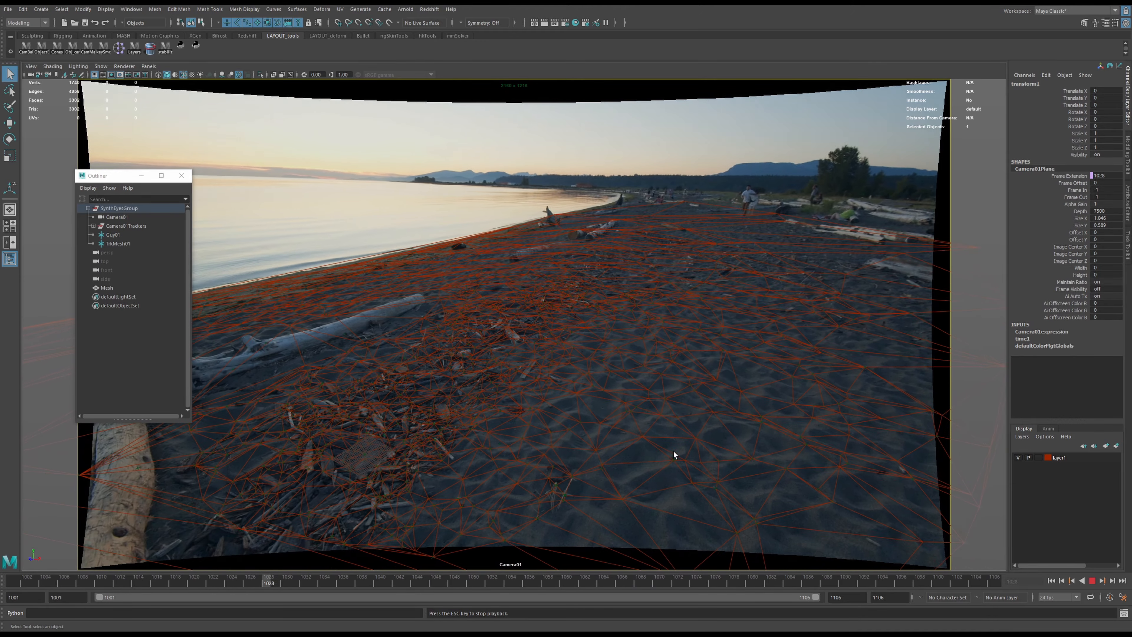
key(Escape)
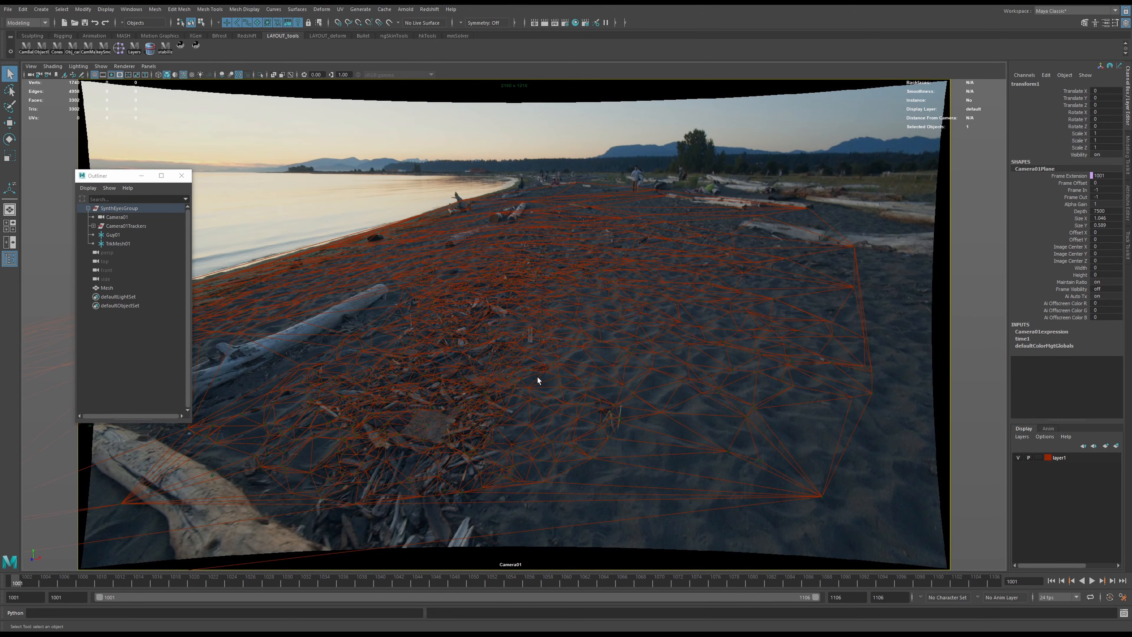
click(654, 357)
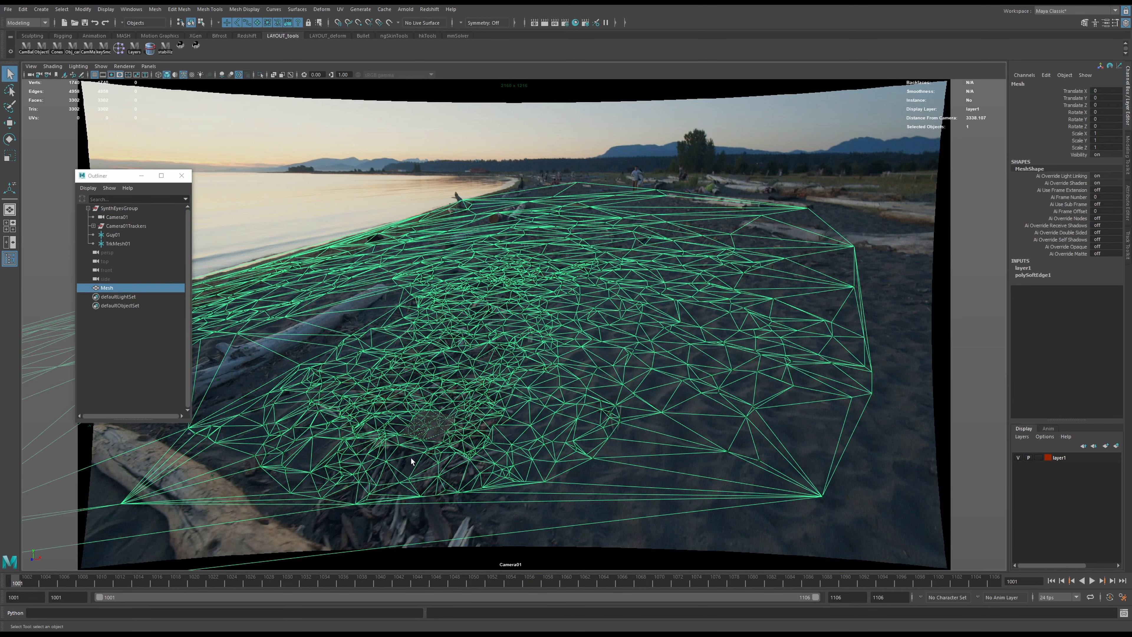
click(402, 561)
drag(374, 582, 4, 579)
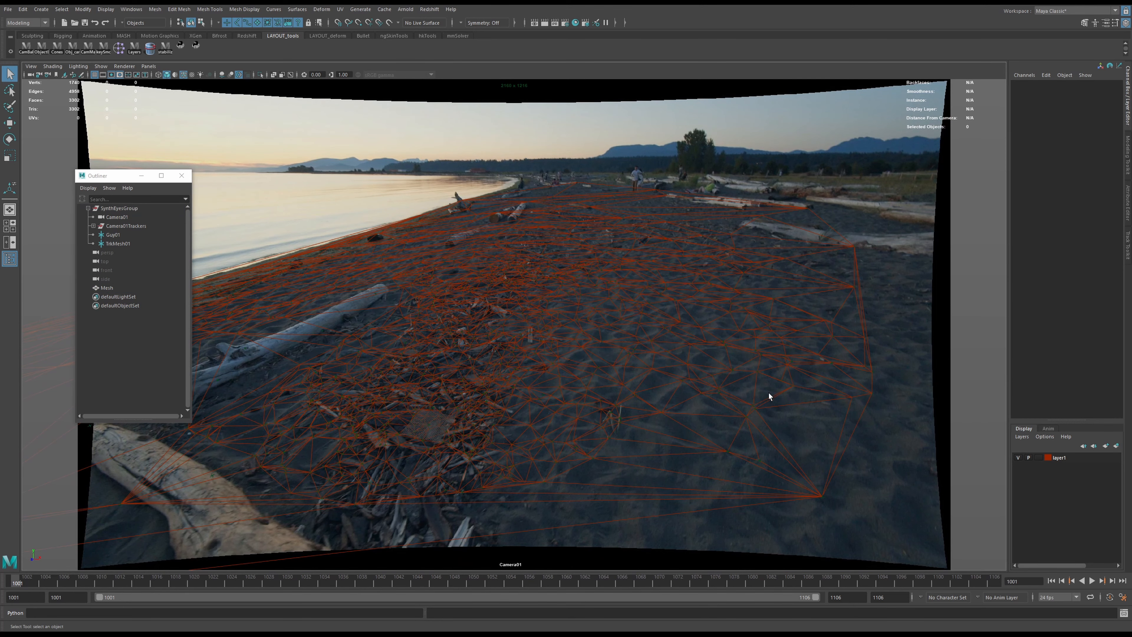
- Extrude the terrain mesh's outer border edges and scale them outward to extend the ground, ending in object mode
click(752, 404)
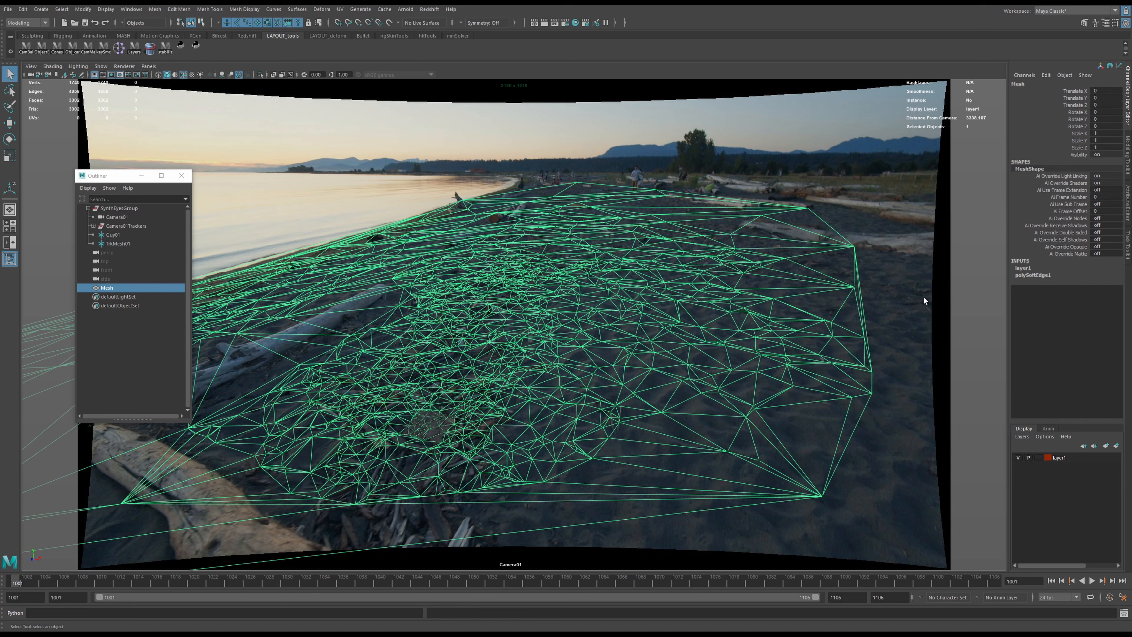
right_drag(830, 295, 832, 268)
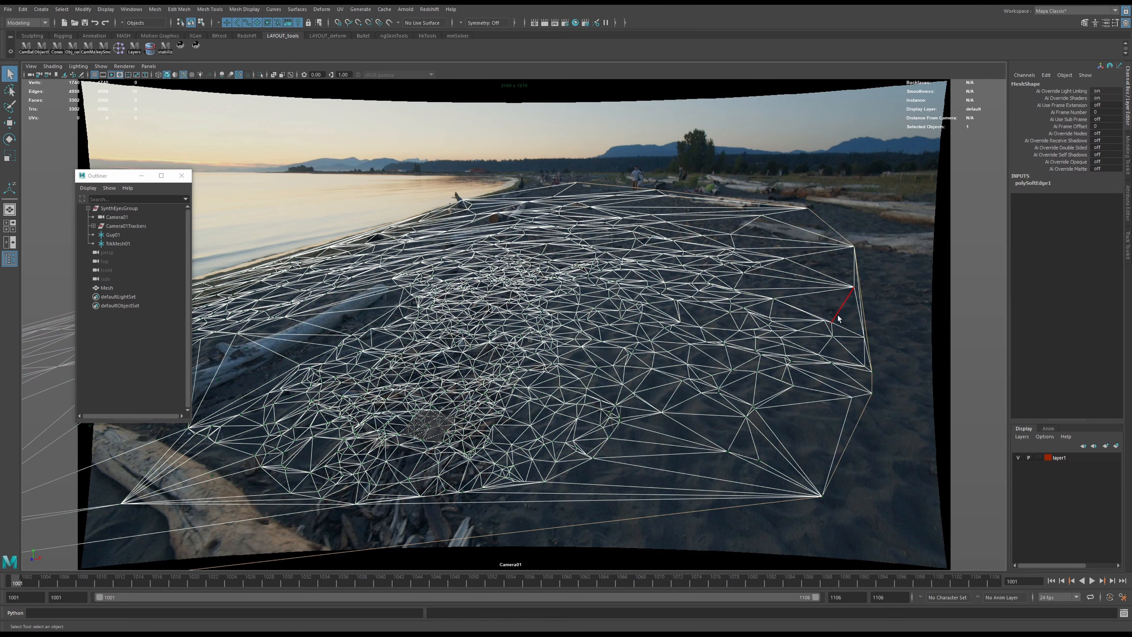
shift+right_click(561, 258)
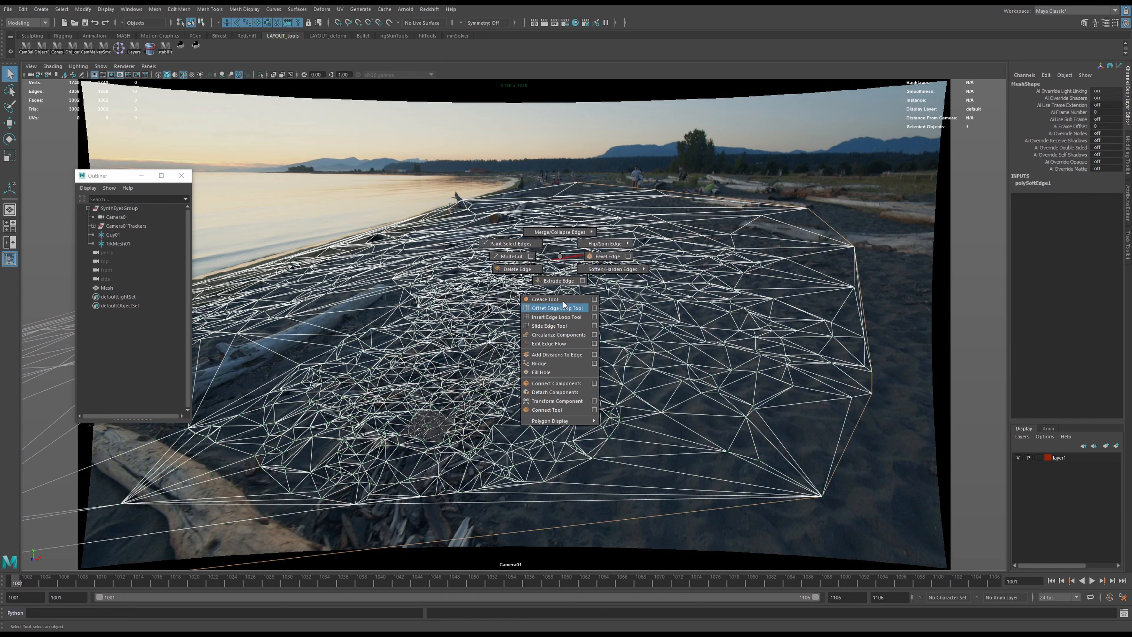
click(562, 287)
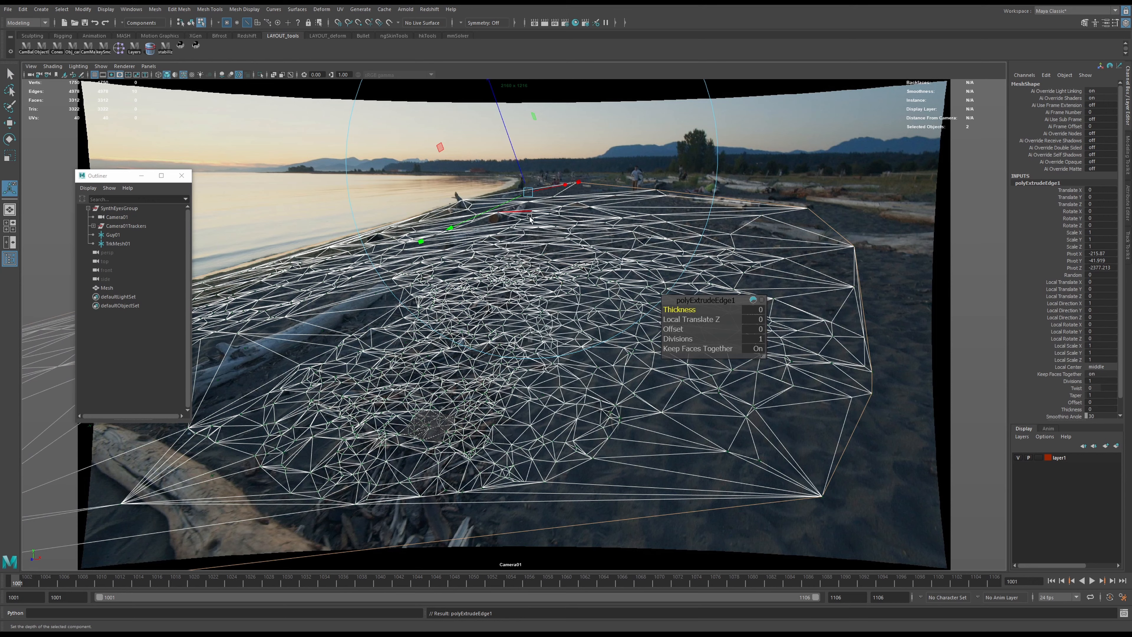
key(r)
drag(584, 204, 667, 212)
key(space)
key(space)
alt+drag(510, 319, 619, 353)
right_drag(619, 352, 636, 341)
key(space)
key(space)
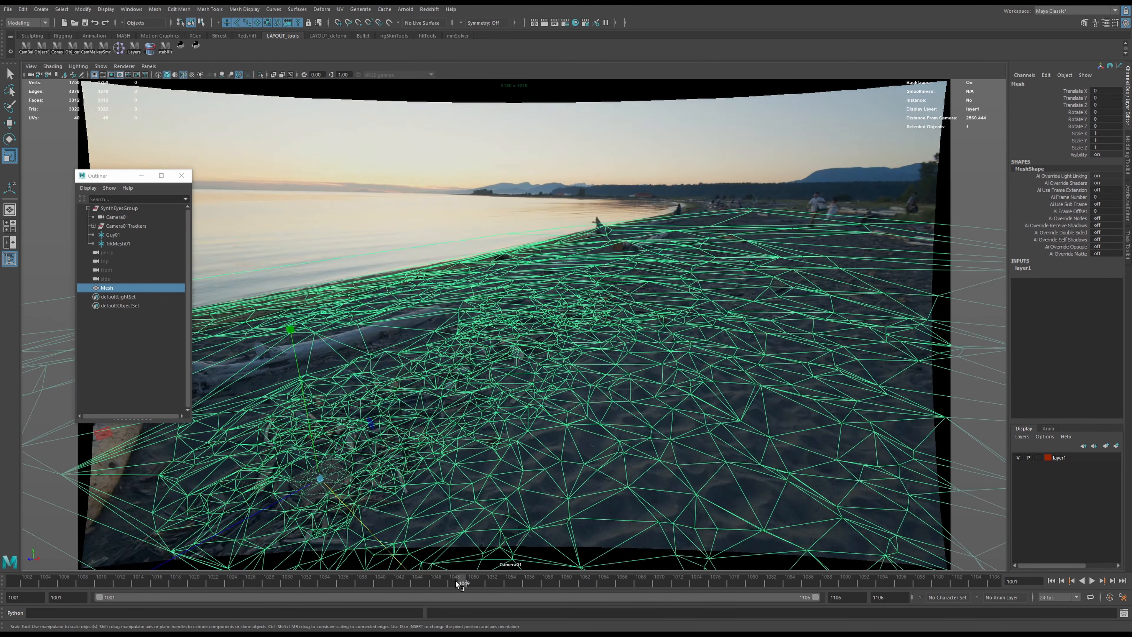
- Return to frame 1001 and examine the extended terrain mesh's border faces in the perspective view
drag(457, 585, 12, 583)
ctrl+drag(597, 263, 646, 417)
key(space)
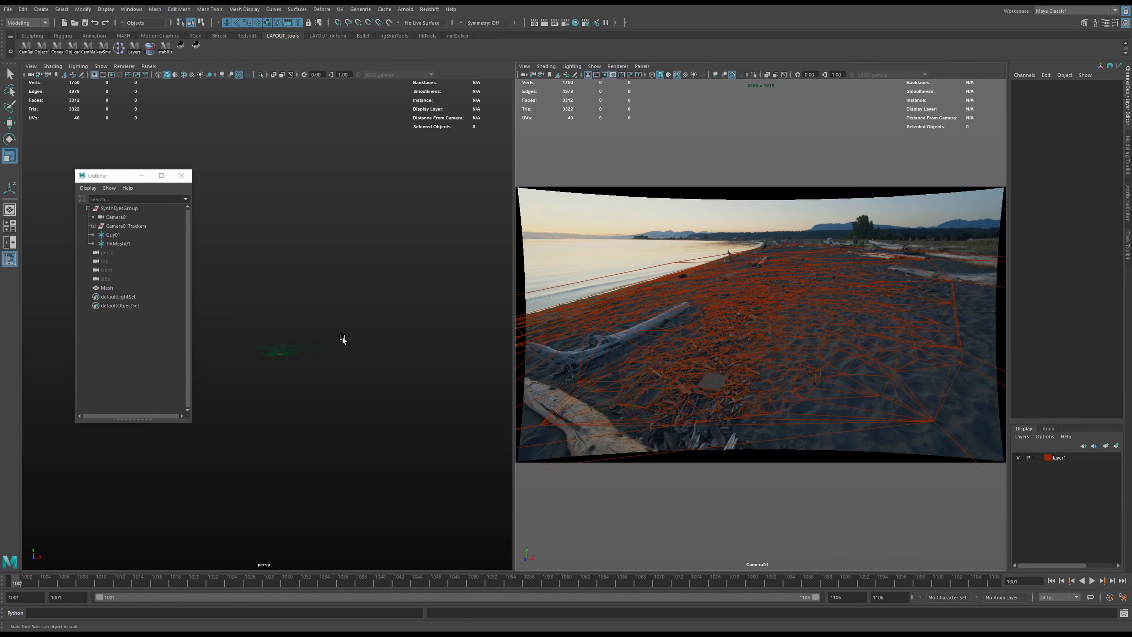
key(space)
drag(469, 338, 510, 434)
key(f)
alt+drag(791, 407, 738, 397)
alt+middle_drag(738, 397, 731, 422)
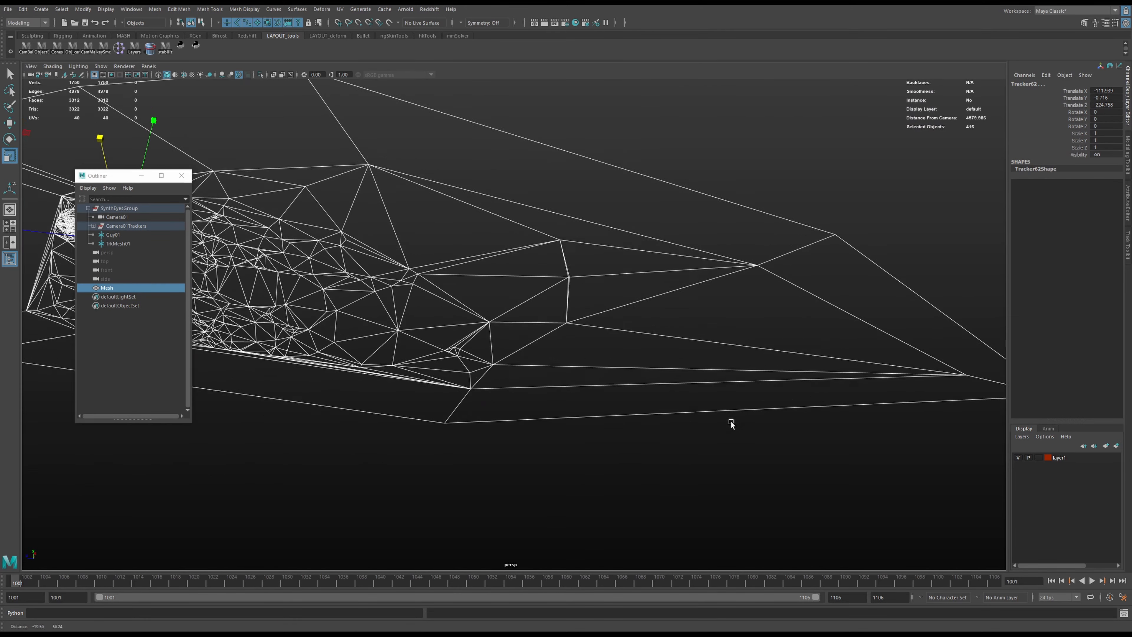
alt+drag(731, 422, 652, 299)
click(701, 304)
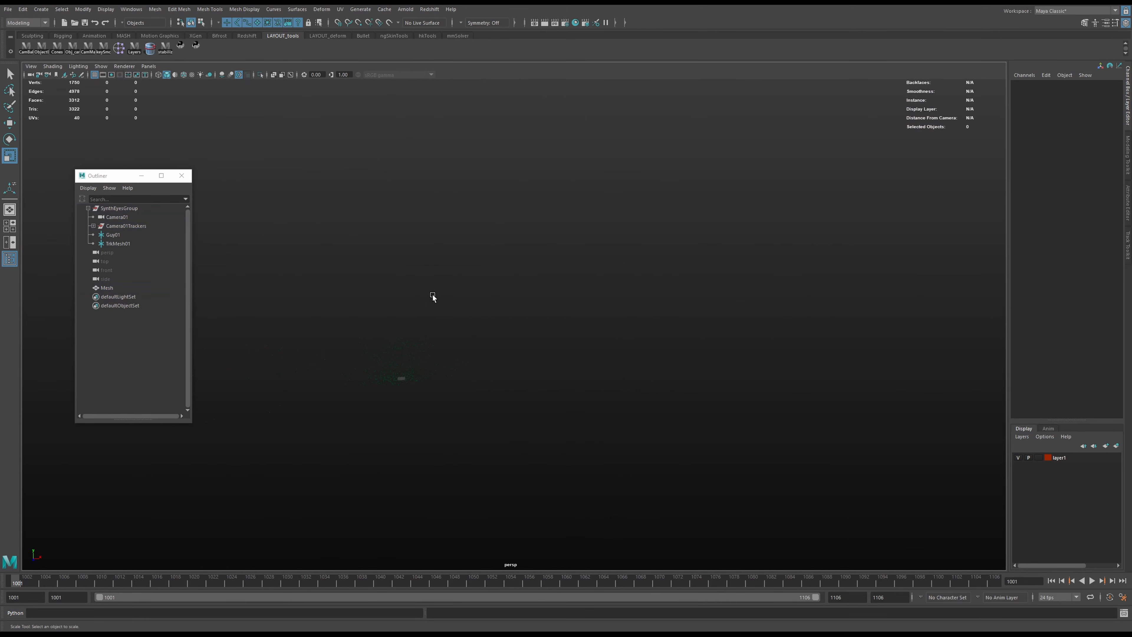
- Change the perspective view's background to plain light grey, with the whole extended terrain wireframe in view
click(184, 77)
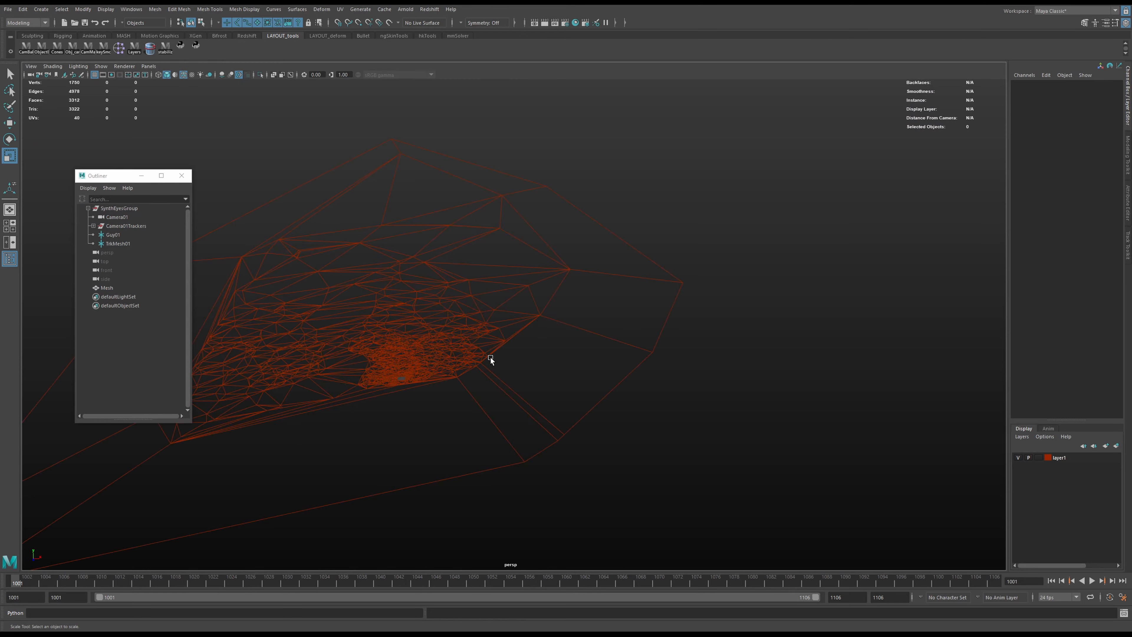
mouse_move(491, 358)
alt+mouse_down()
mouse_move(555, 371)
mouse_move(514, 360)
mouse_move(609, 362)
mouse_move(463, 197)
alt+mouse_up()
key(alt+b)
key(alt+b)
key(alt+b)
- Create a polygon plane at the origin and scale it up uniformly to about 2692
key(space)
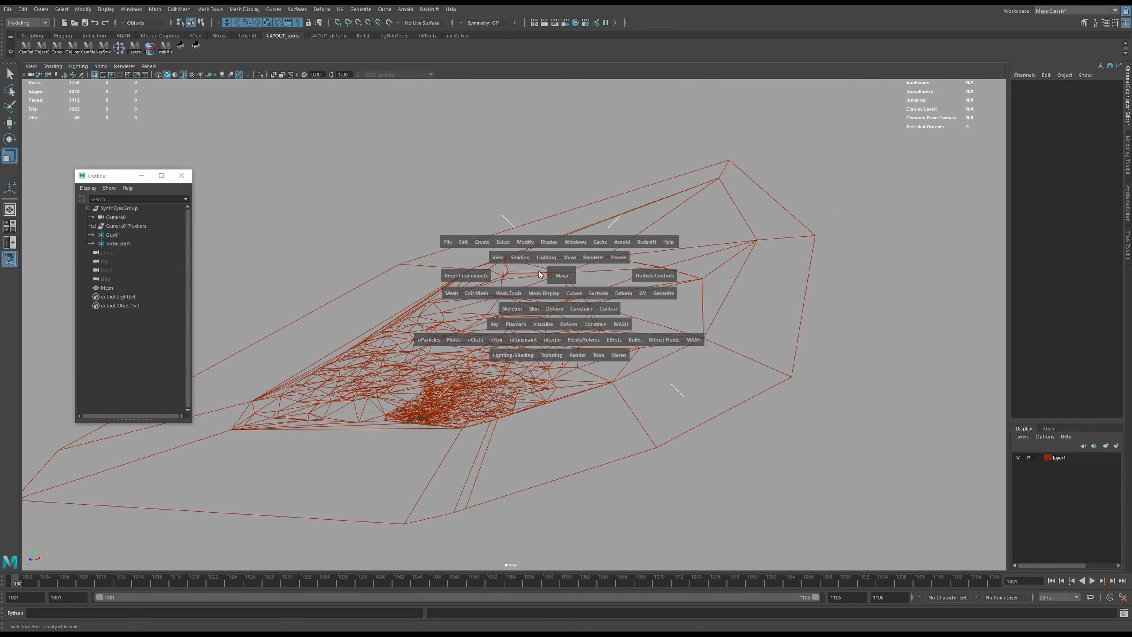
click(483, 243)
mouse_move(557, 276)
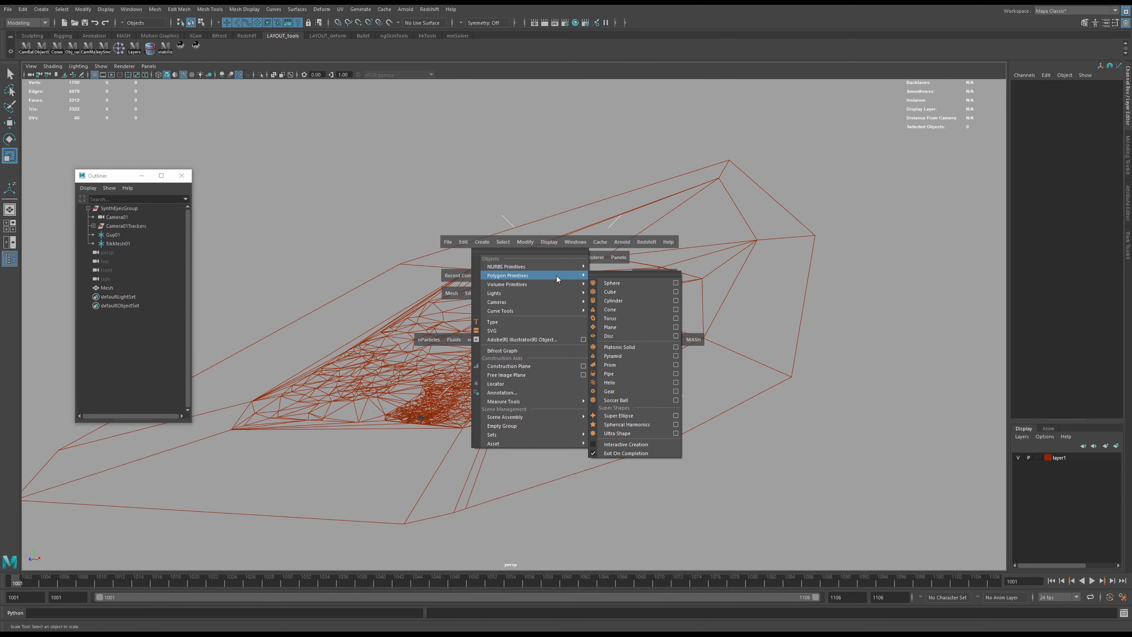
click(624, 327)
drag(421, 420, 692, 470)
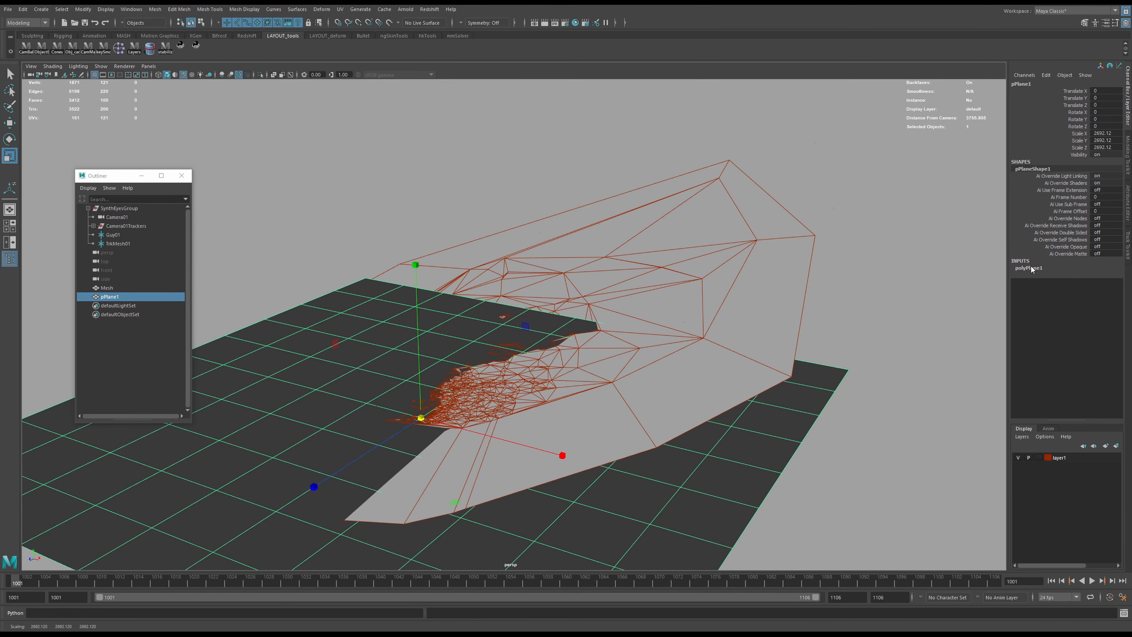
- Move the plane above the terrain mesh, to about X -220, Y 505, Z -2039, and enlarge it uniformly to about 7666
key(w)
drag(420, 357, 608, 367)
scroll(510, 259, down, 3)
key(r)
key(w)
alt+drag(609, 368, 650, 271)
key(r)
click(563, 251)
drag(563, 251, 609, 283)
- Enlarge the plane uniformly to about 7848 and raise it to a height of about 1106 over the terrain
alt+drag(525, 311, 548, 327)
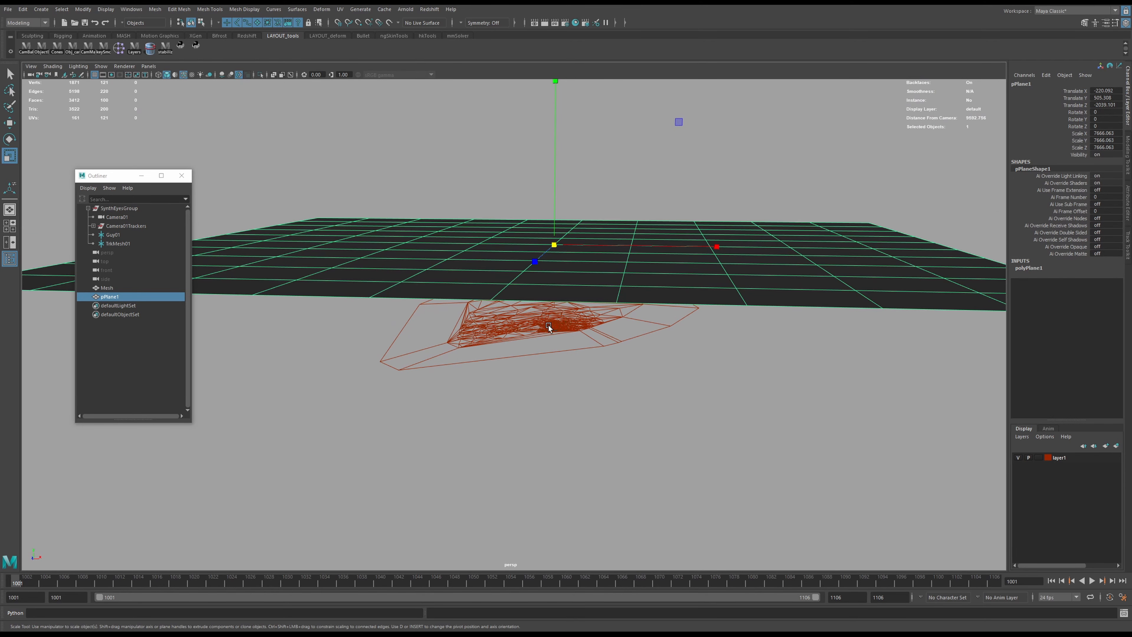
middle_drag(549, 327, 572, 333)
alt+drag(571, 332, 574, 313)
key(w)
mouse_move(552, 228)
mouse_down()
mouse_move(559, 172)
mouse_move(563, 210)
mouse_up()
- Set the plane's width and height subdivisions to 50
click(1037, 269)
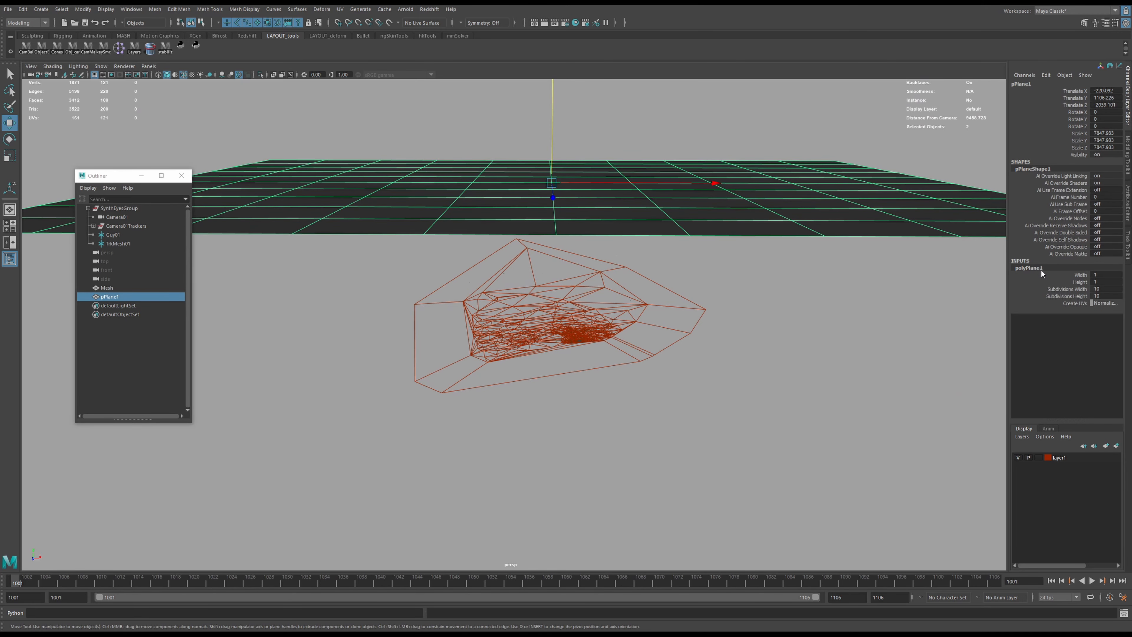
drag(1063, 290, 1064, 297)
middle_drag(740, 312, 958, 308)
alt+drag(714, 280, 707, 282)
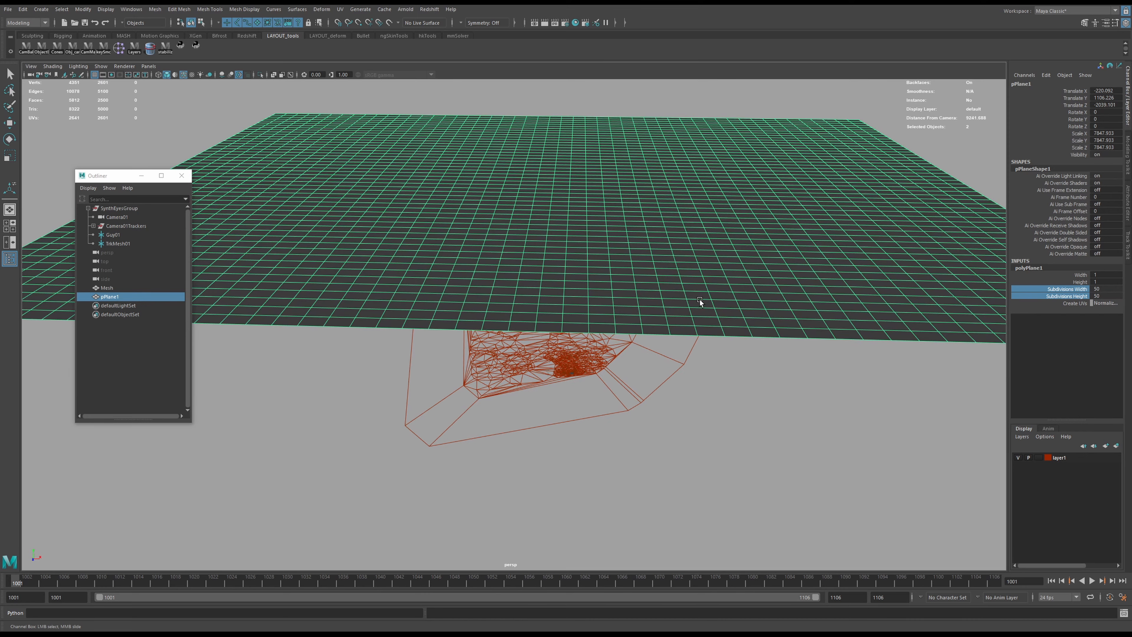
- Select the terrain mesh first and the plane second, and open the Transfer Attributes options
key(w)
alt+drag(661, 344, 669, 328)
click(678, 330)
scroll(518, 310, up, 3)
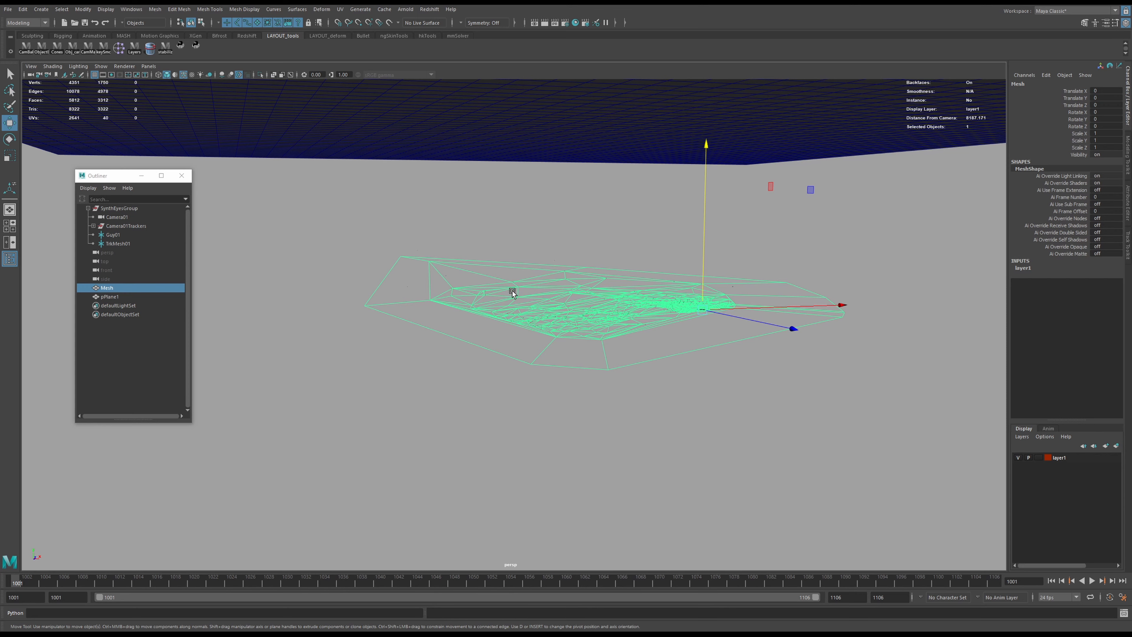
alt+drag(596, 301, 582, 342)
click(567, 292)
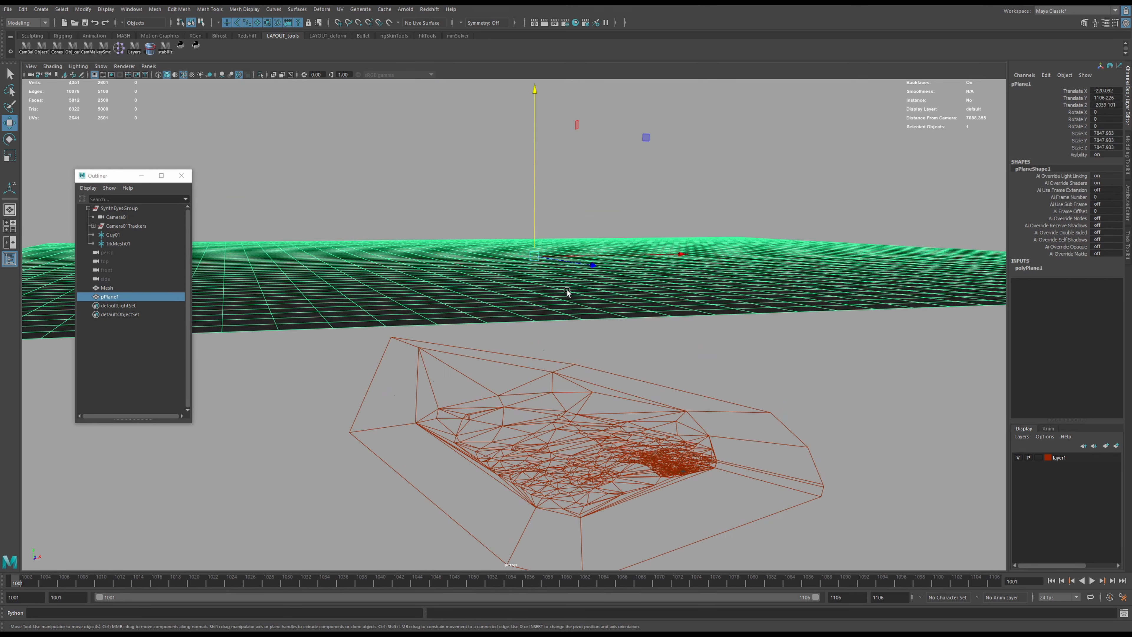
click(591, 346)
alt+drag(558, 398, 551, 271)
click(476, 373)
shift+click(551, 271)
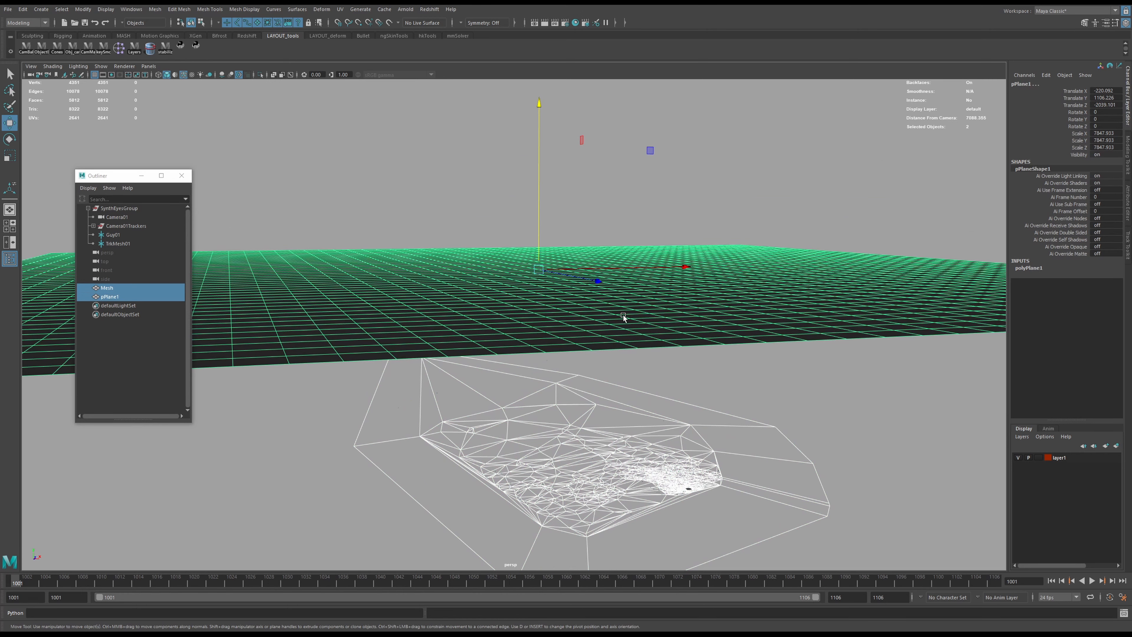
key(space)
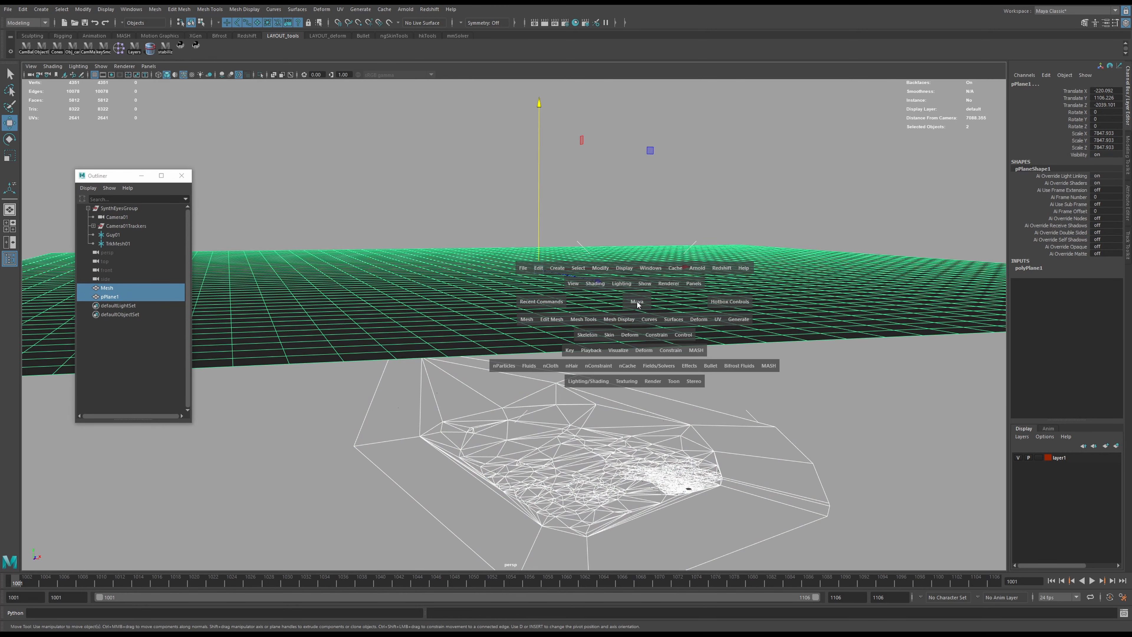
click(555, 314)
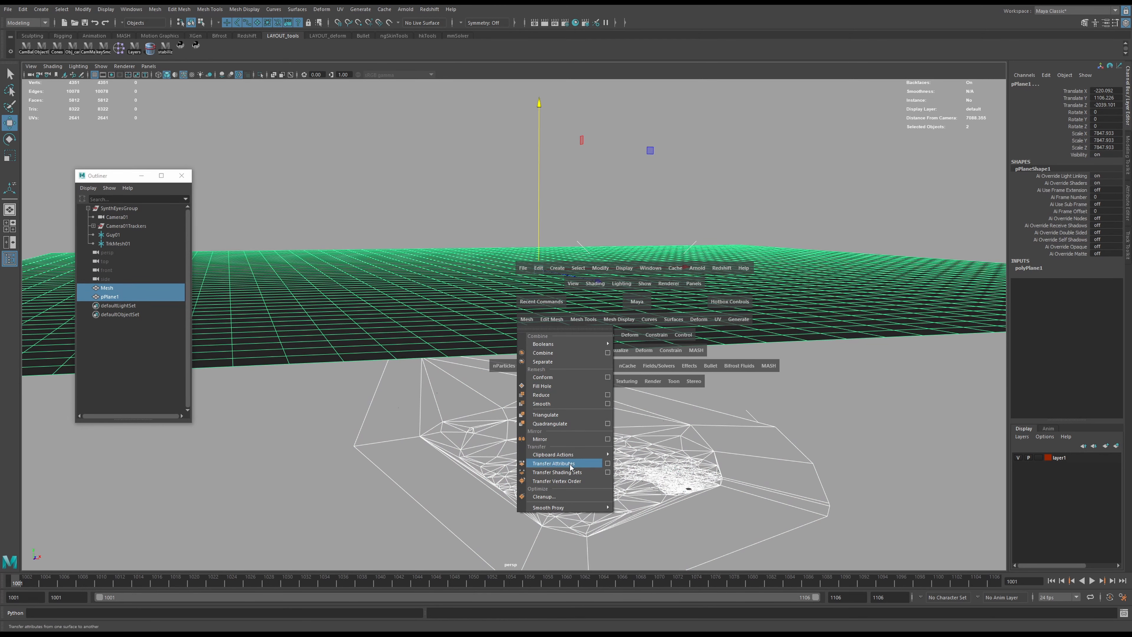
click(608, 464)
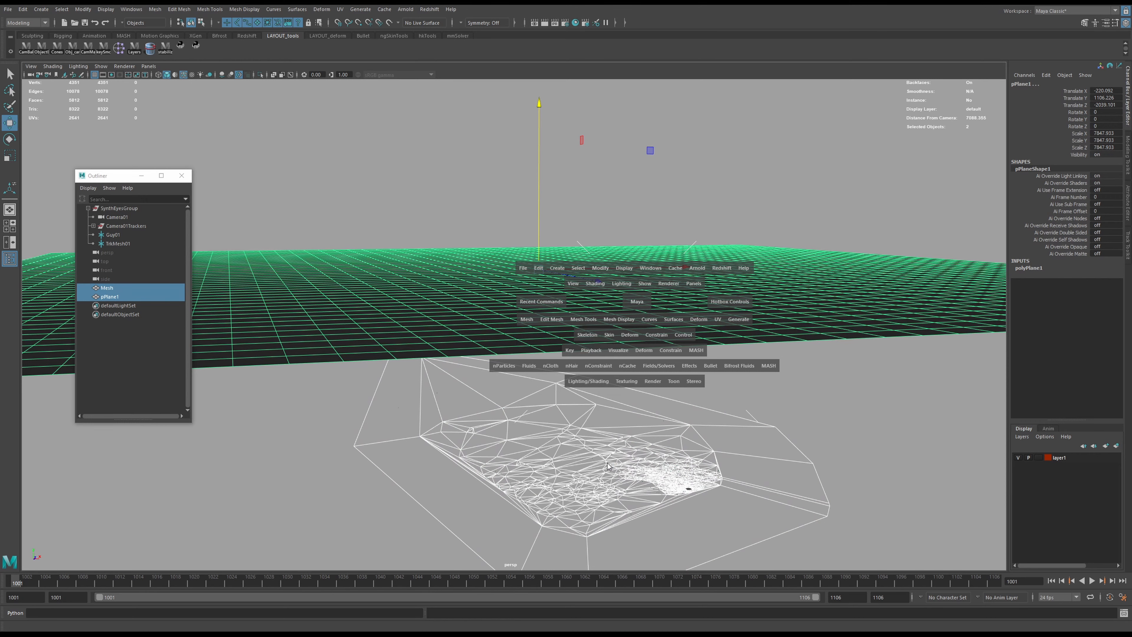
drag(642, 336, 513, 275)
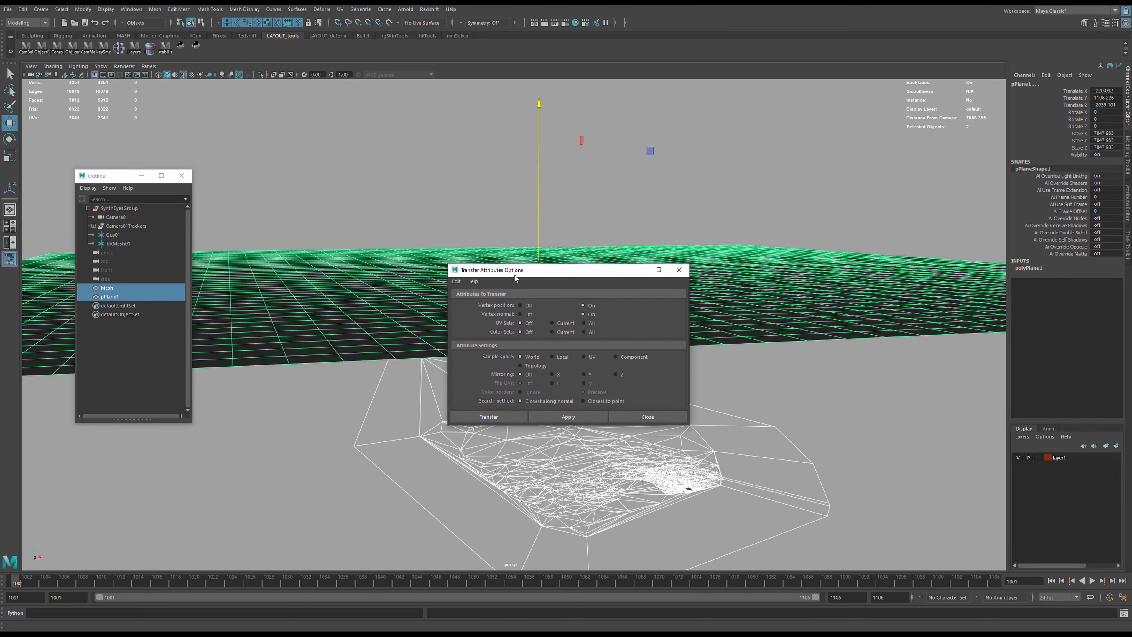
- Reset the options, and transfer vertex position and normal to the plane with UV and color sets off, World sample space and Closest along normal
click(456, 281)
click(468, 299)
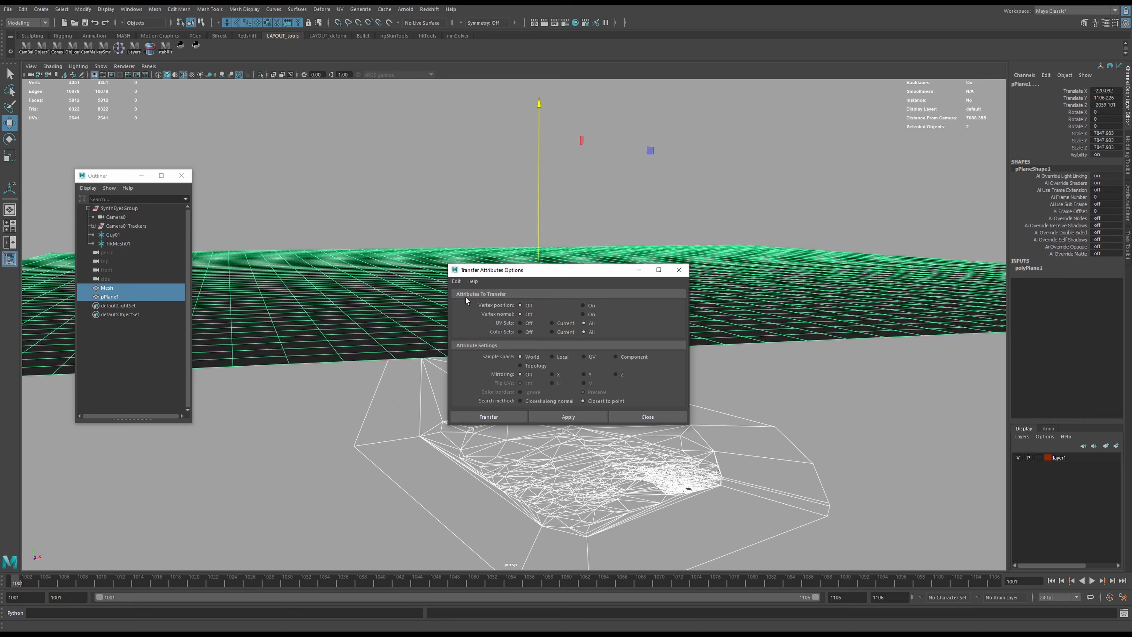
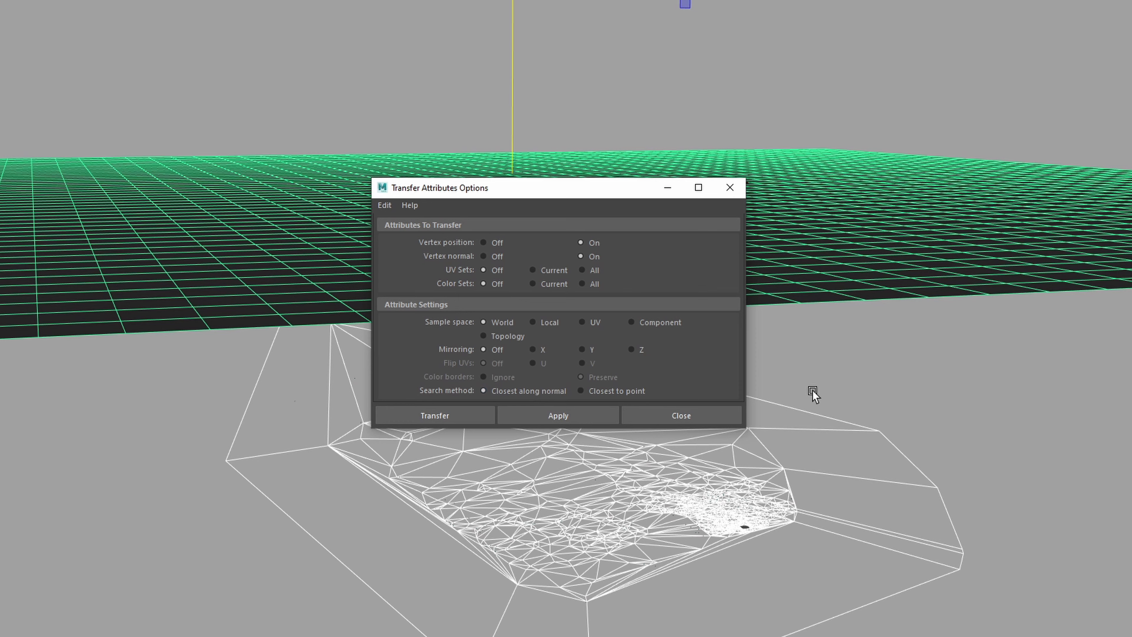
click(484, 416)
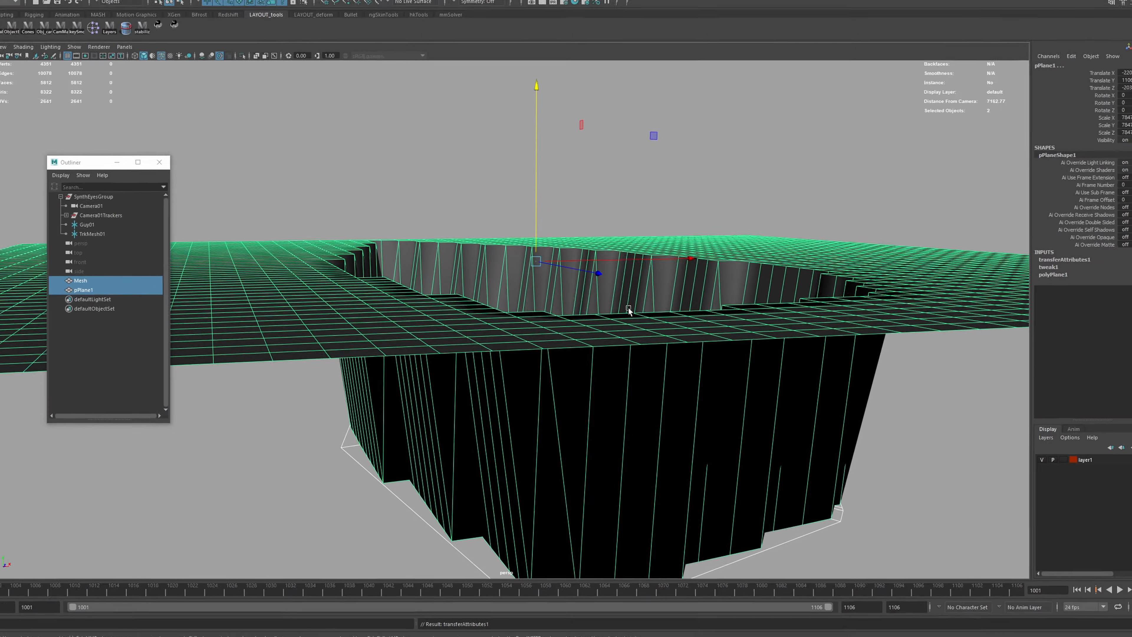
- Move the plane around over the terrain to test how its projected surface follows the mesh
alt+drag(662, 283, 654, 250)
scroll(659, 295, down, 4)
click(659, 295)
drag(544, 182, 470, 317)
key(ctrl+z)
middle_drag(549, 257, 330, 394)
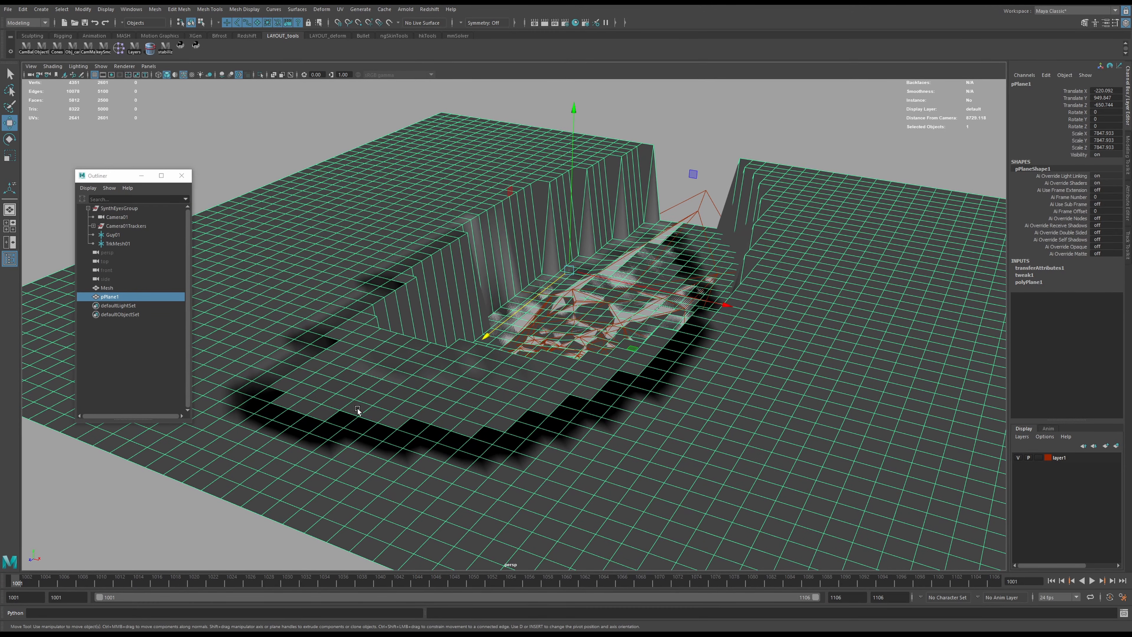
alt+drag(354, 421, 246, 440)
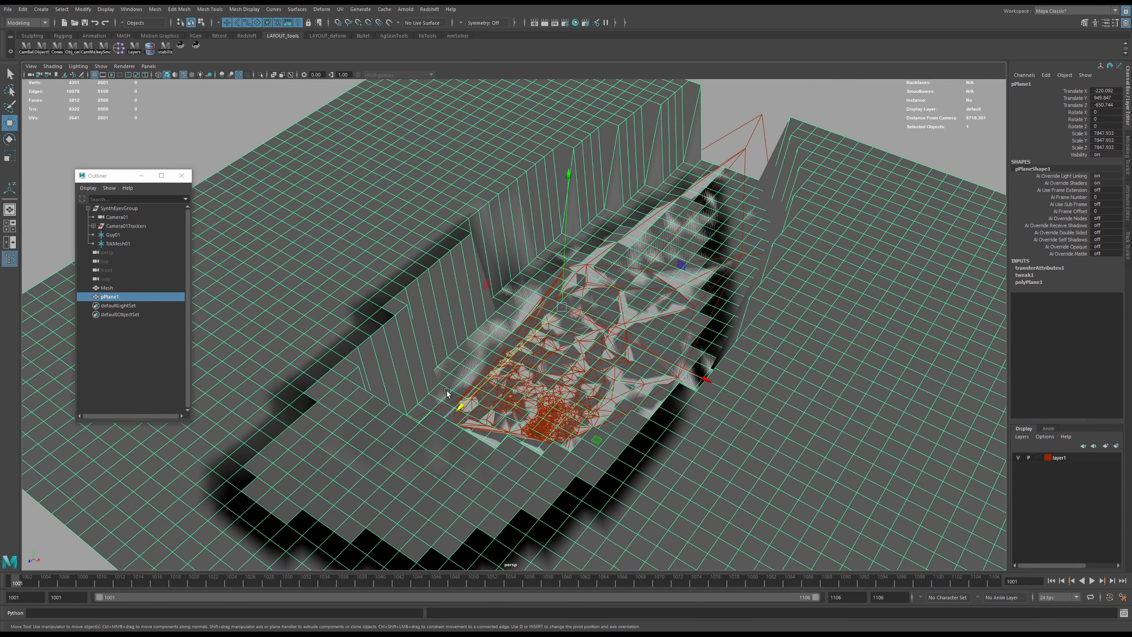
- Undo the plane's test moves and the attribute transfer
key(ctrl+z)
key(ctrl+z)
key(ctrl+z)
key(ctrl+z)
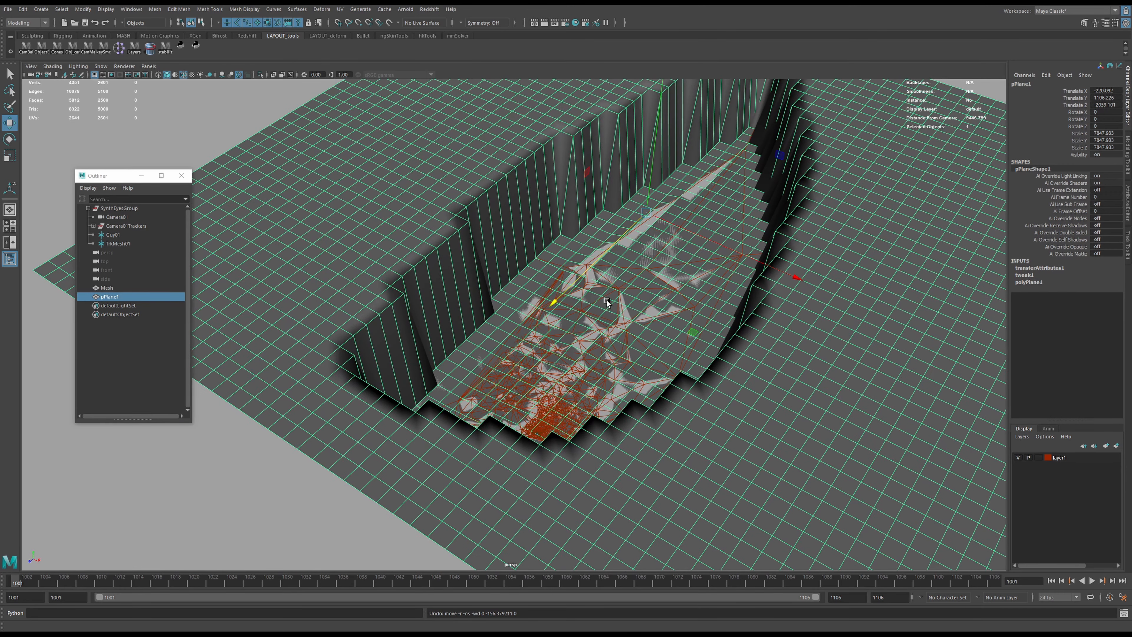
key(ctrl+z)
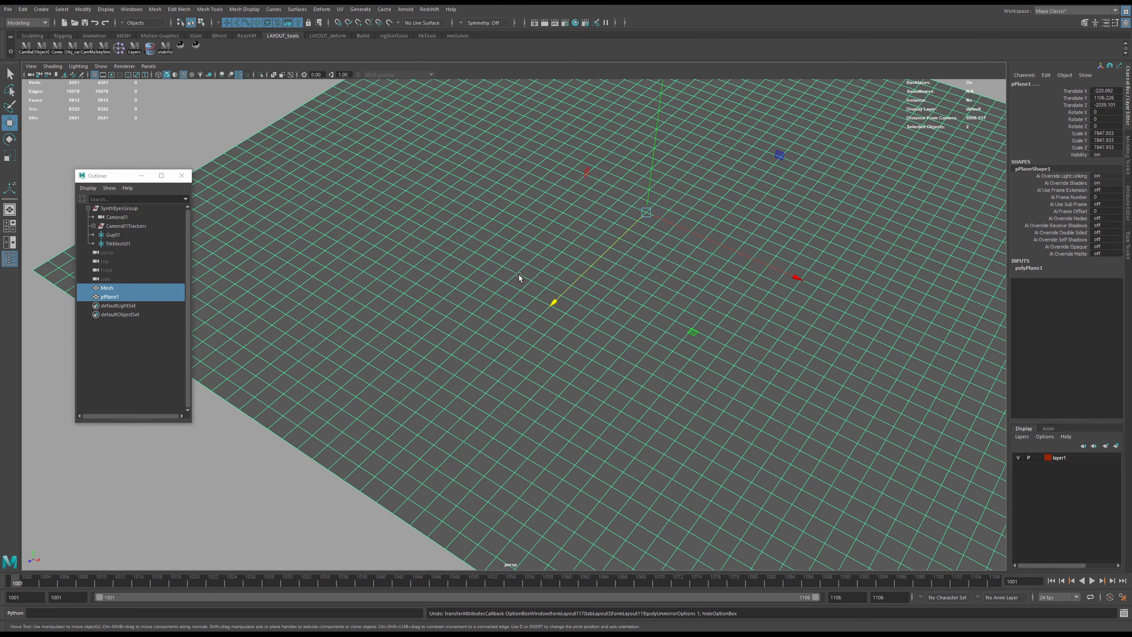
- Transfer attributes from the terrain mesh to the plane again, with vertex position on and vertex normal, UV sets and color sets off
alt+drag(520, 275, 584, 292)
key(space)
click(473, 311)
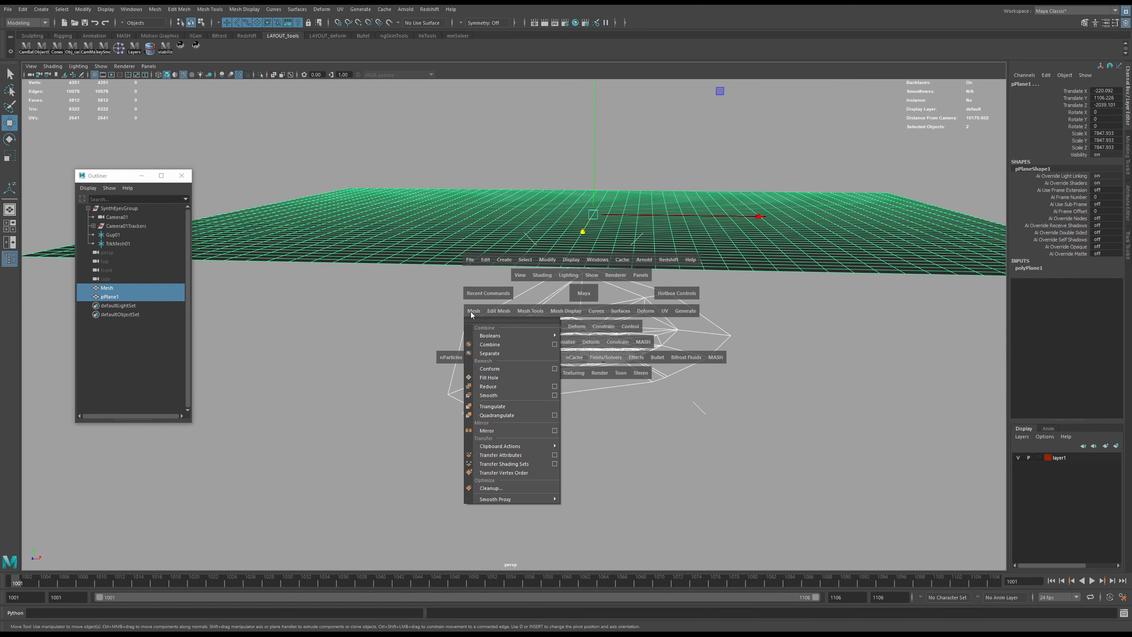
click(554, 455)
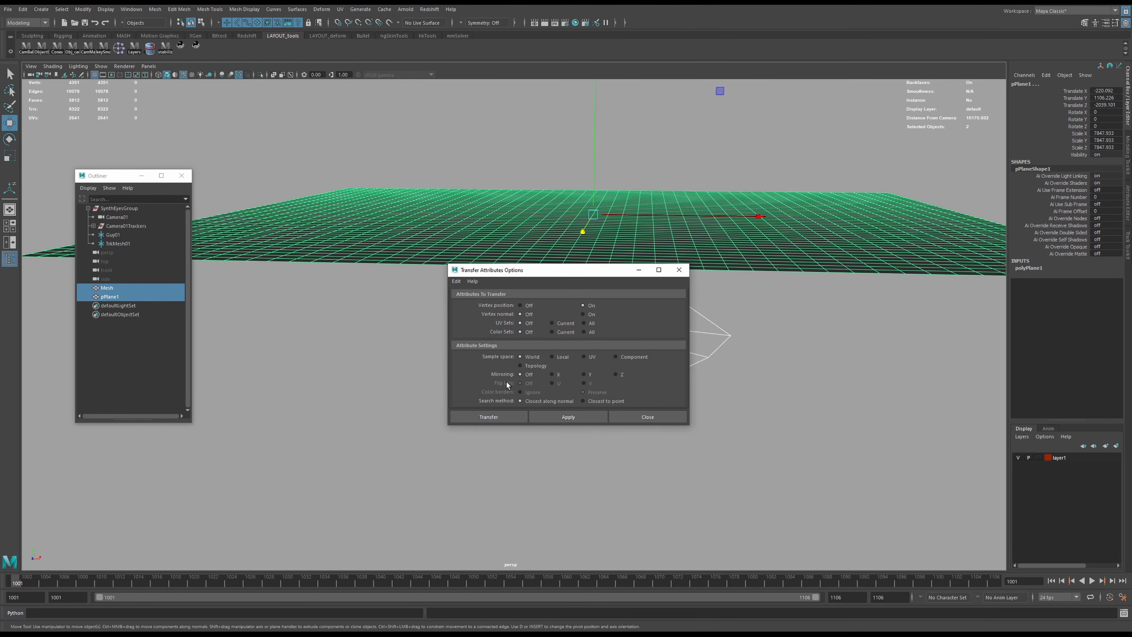
click(491, 419)
alt+drag(491, 419, 568, 309)
- Move the plane beneath the terrain mesh, to about X -124, Y -428, Z -1107, and undo the trial scaling and rotation
click(413, 214)
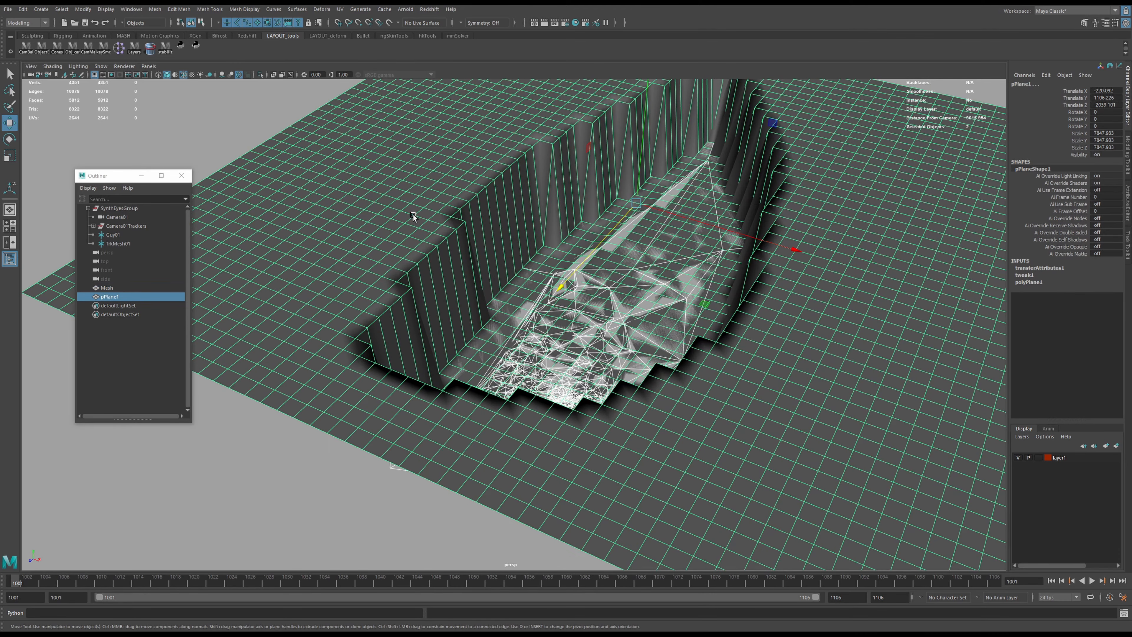
drag(616, 228, 315, 344)
key(r)
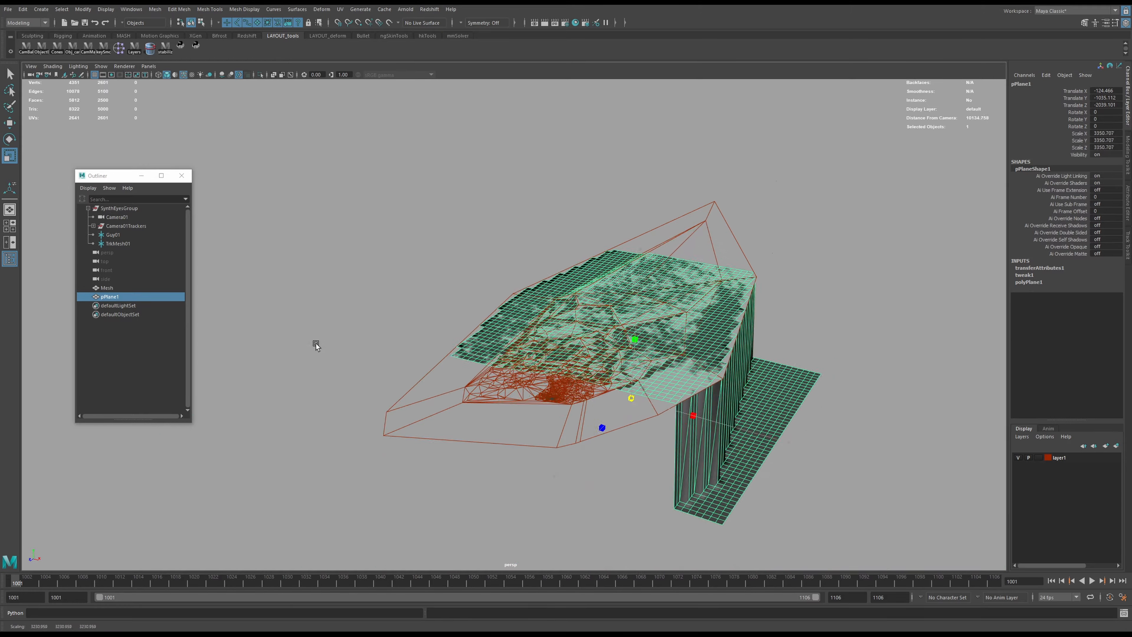
key(ctrl+z)
key(ctrl+z)
key(ctrl+z)
key(e)
drag(658, 371, 562, 412)
key(ctrl+z)
key(w)
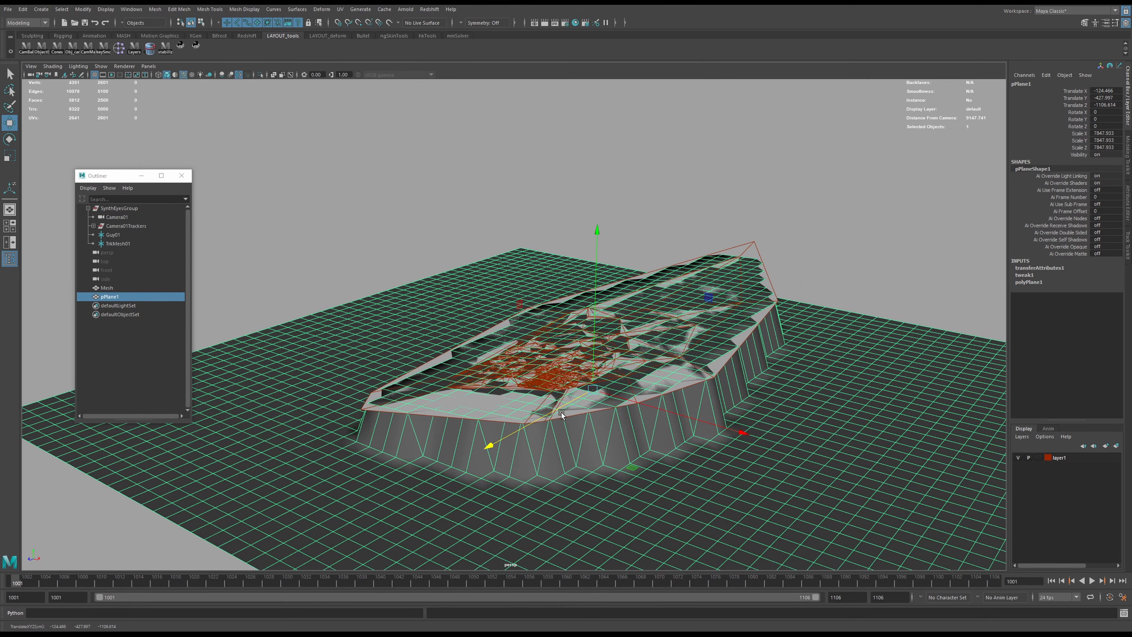
- Switch to the Camera01 view and scale the plane down uniformly to about 1575
key(space)
key(space)
key(r)
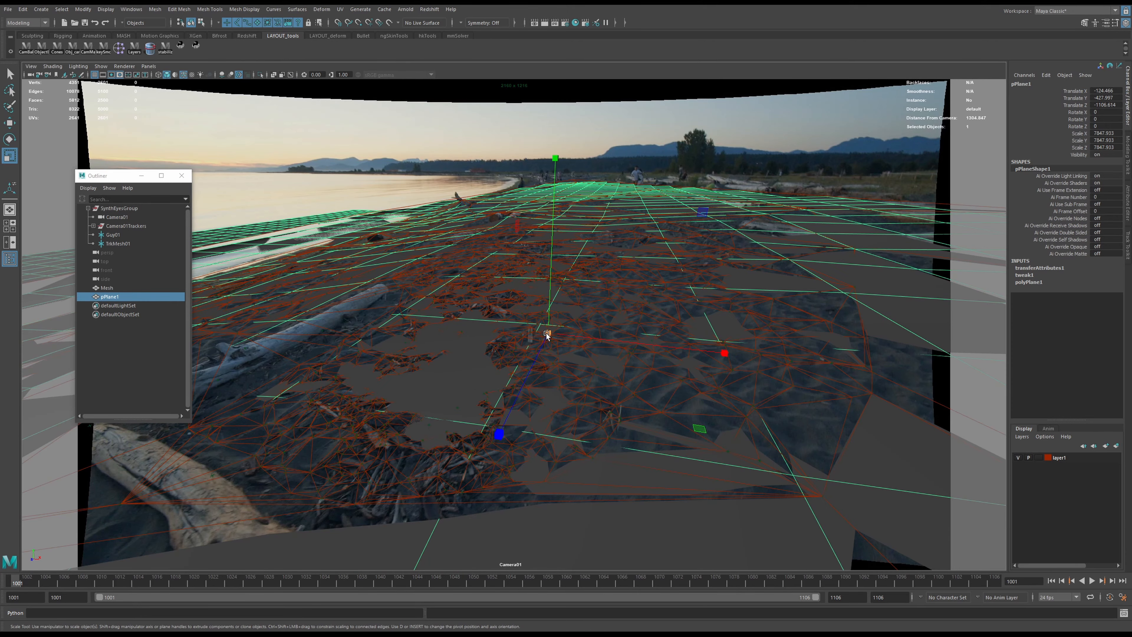
drag(548, 333, 603, 305)
key(w)
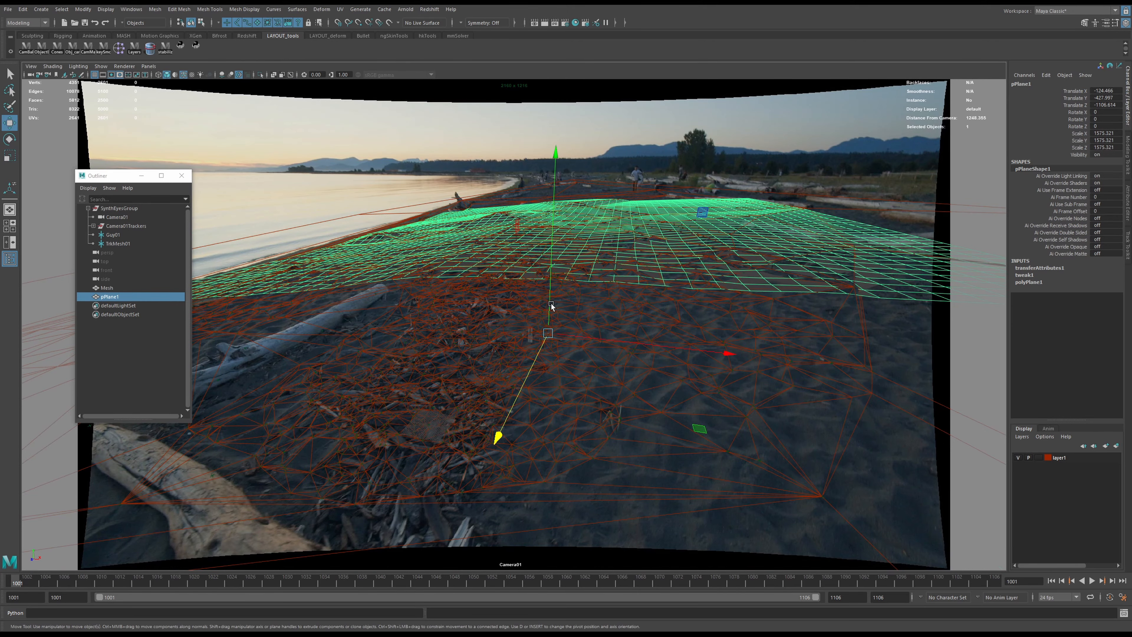
- Slide the plane toward the camera to about X -180, Z -712, scale it to about 1585, and move the Outliner off the shoreline
middle_drag(604, 305, 336, 295)
key(r)
key(w)
drag(126, 182, 395, 317)
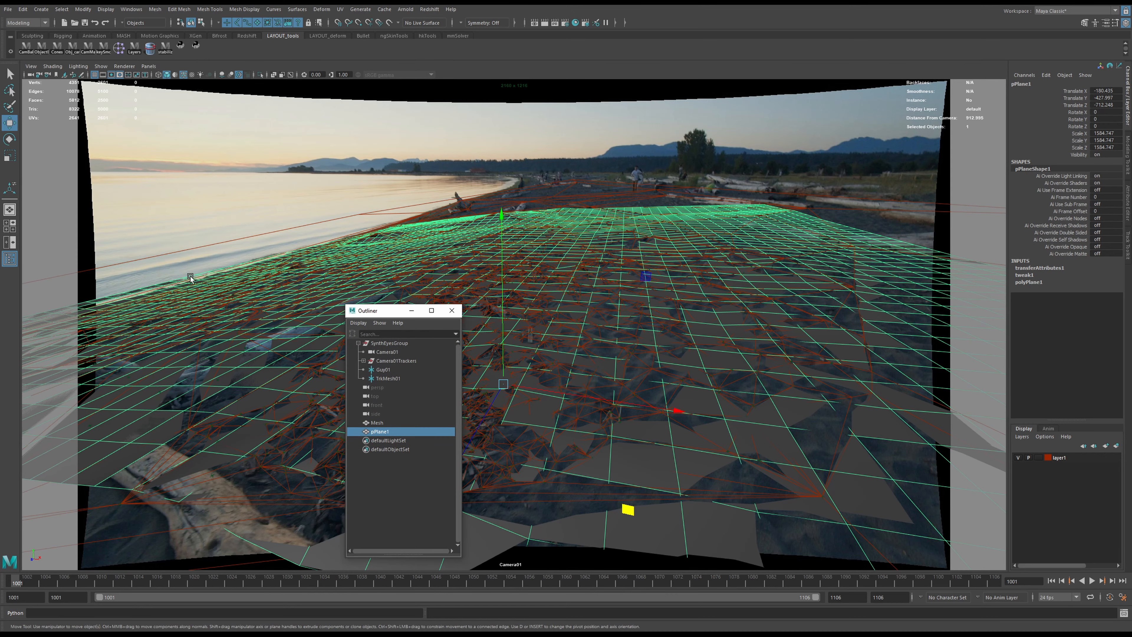
- Reposition the plane to about X -49, Z -764 and enlarge it uniformly to about 1794 to cover the beach foreground
middle_drag(502, 327, 887, 240)
key(r)
drag(694, 409, 746, 420)
key(ctrl+z)
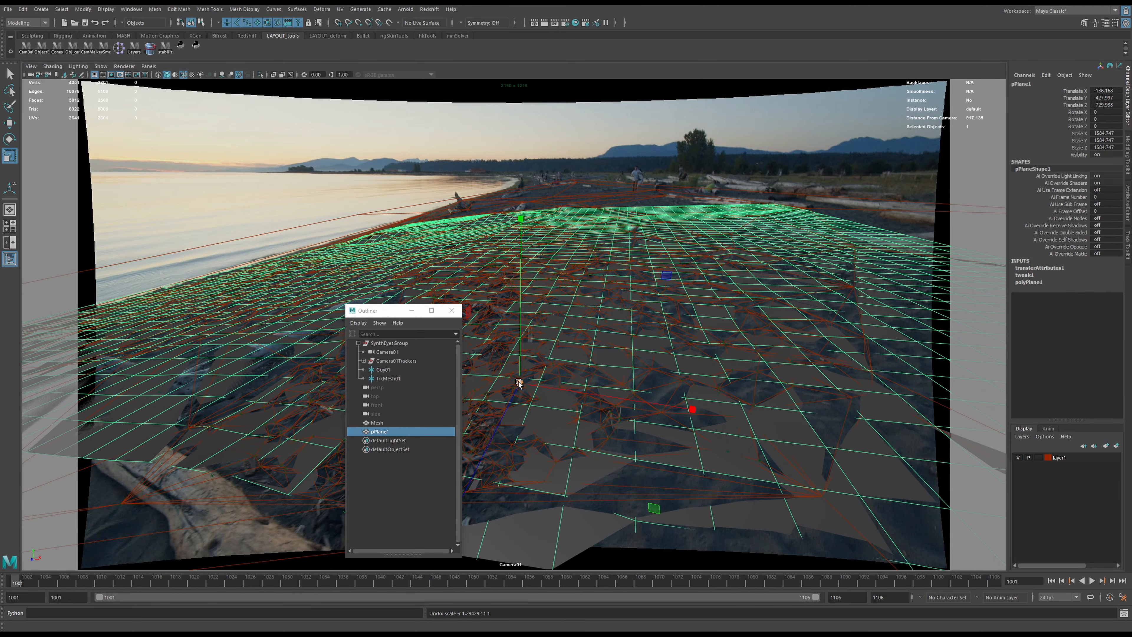
drag(519, 383, 528, 379)
key(w)
mouse_move(530, 366)
middle_down()
mouse_move(542, 353)
mouse_move(551, 374)
middle_up()
key(r)
drag(551, 378, 552, 380)
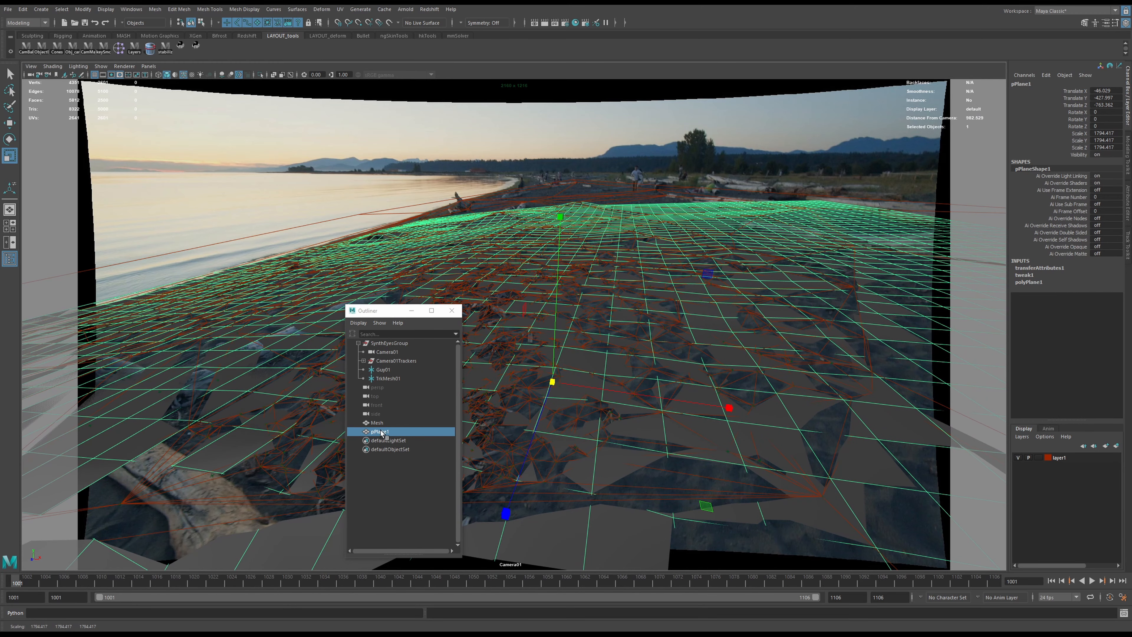
- Set the plane's width and height subdivisions to 70 and deselect the plane
click(1029, 283)
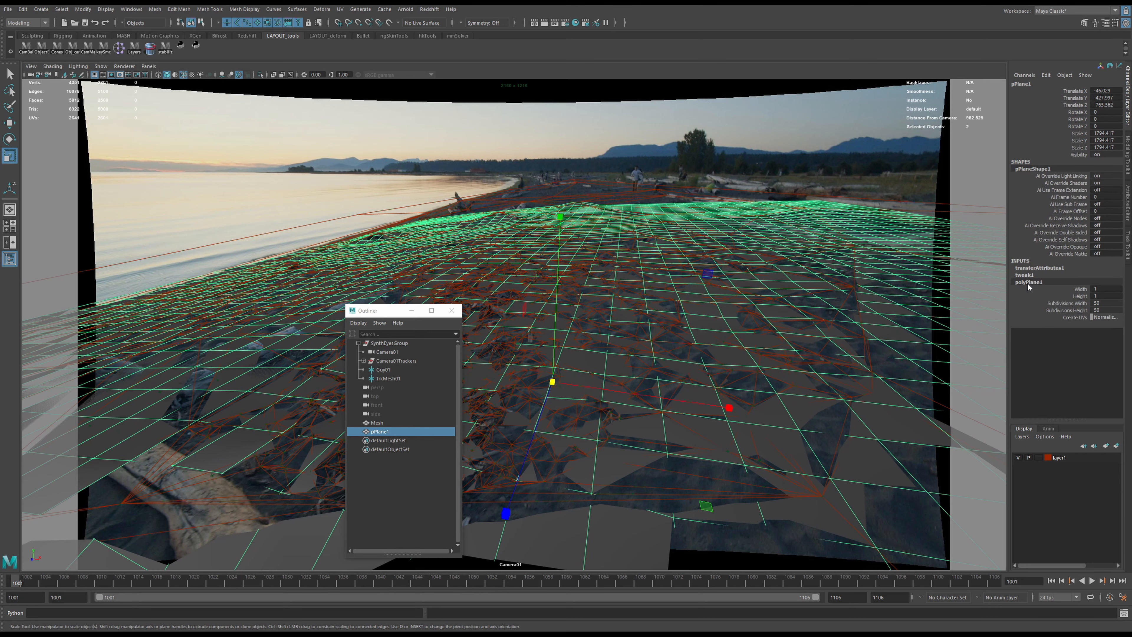
click(1057, 304)
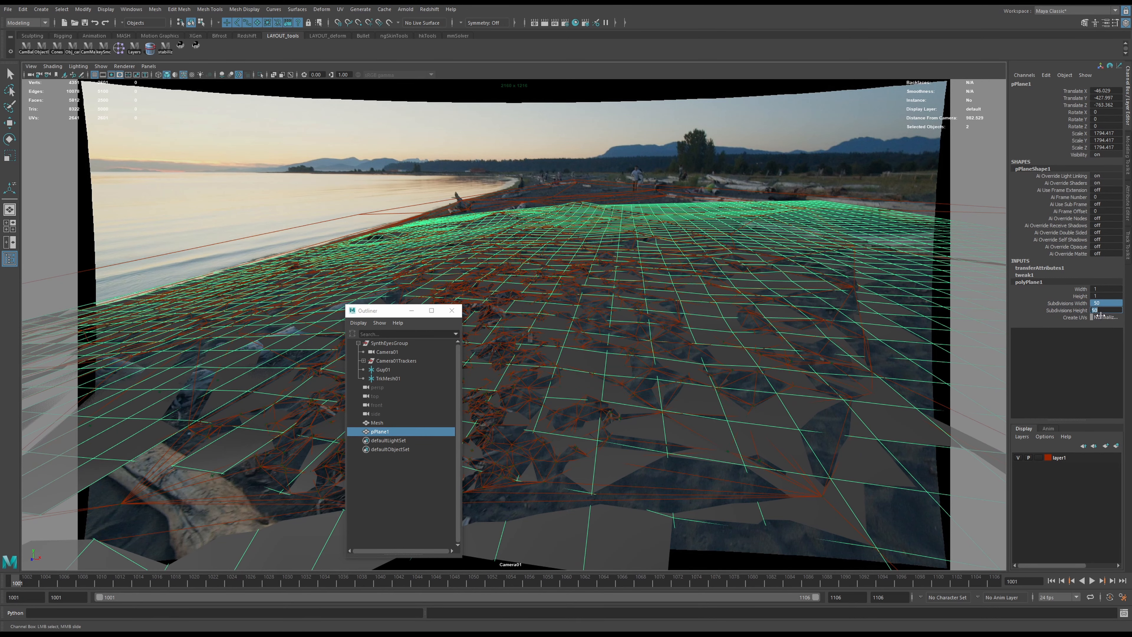
key(Return)
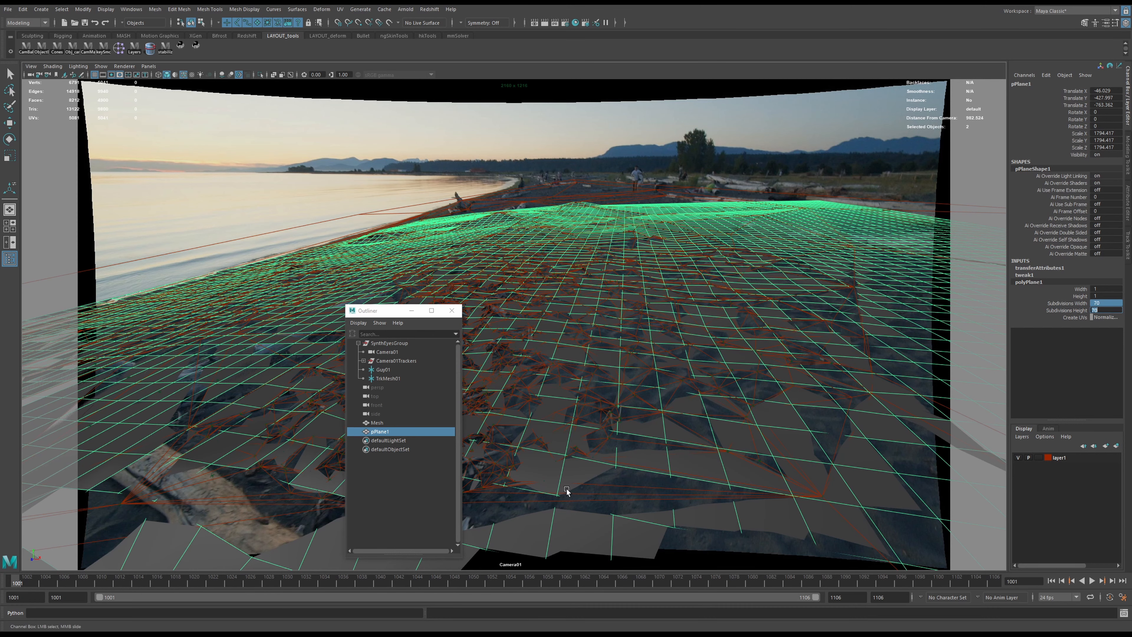
click(402, 432)
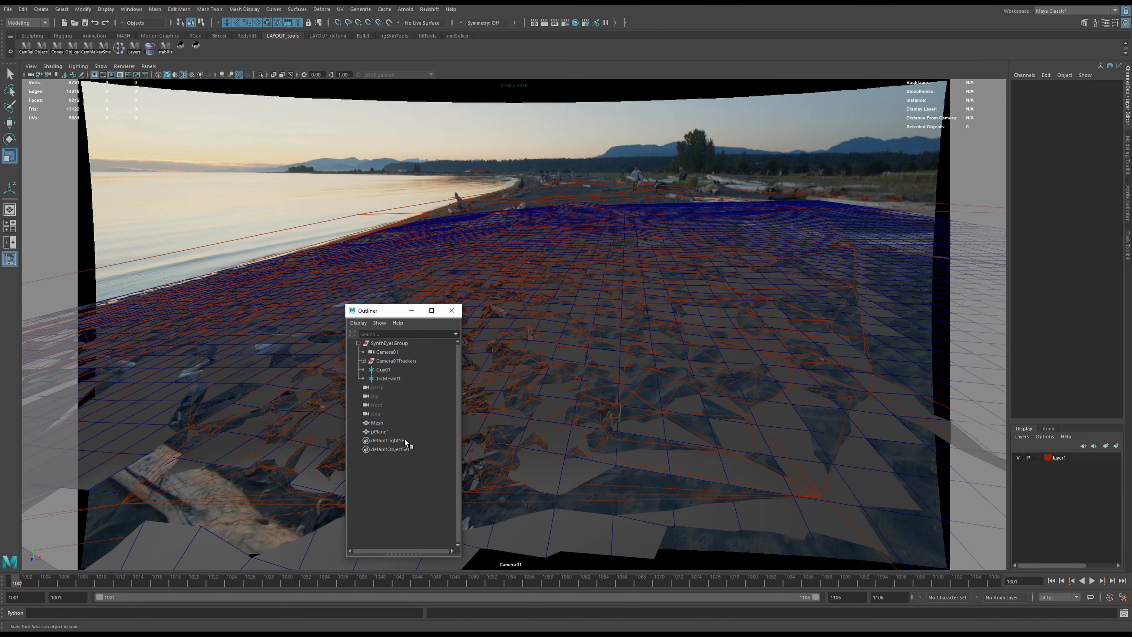
- Delete the projected plane's construction history and hide the tracker-based source object Mesh
key(r)
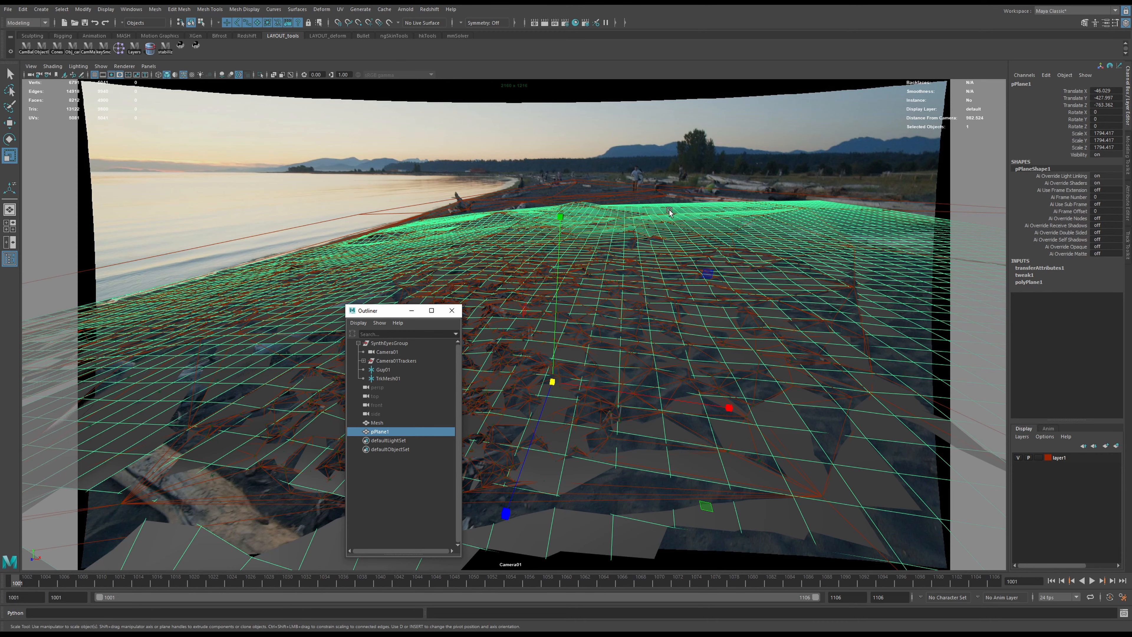
key(alt+shift+d)
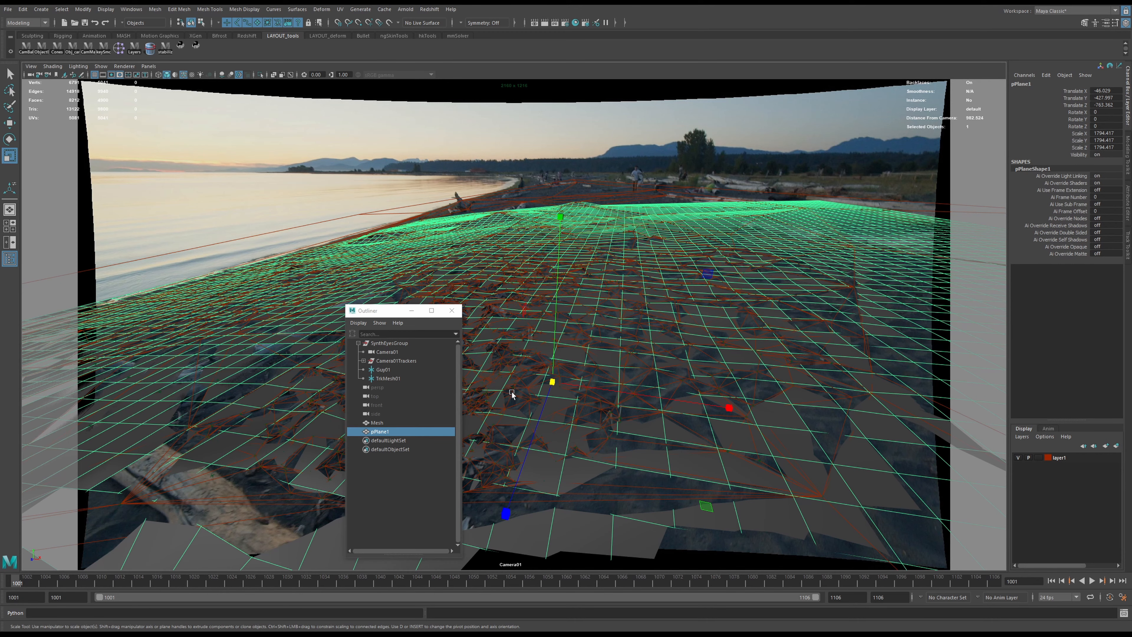
click(377, 422)
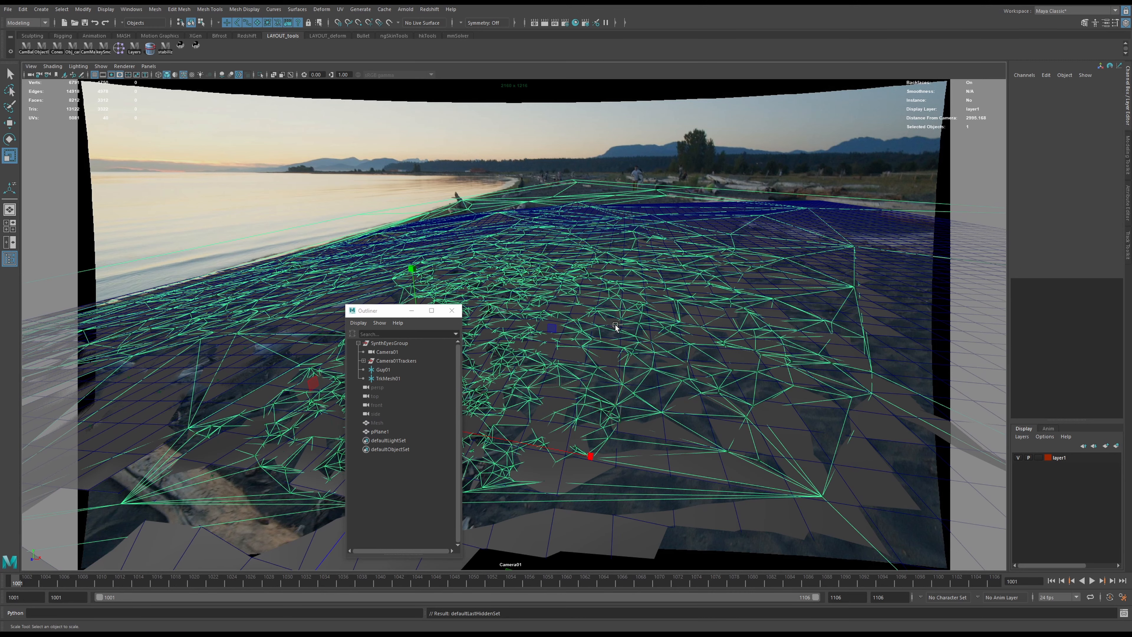
key(ctrl+h)
- Assign a Use Background material to the plane so the footage shows through, and close the Outliner
click(579, 324)
right_drag(579, 324, 643, 578)
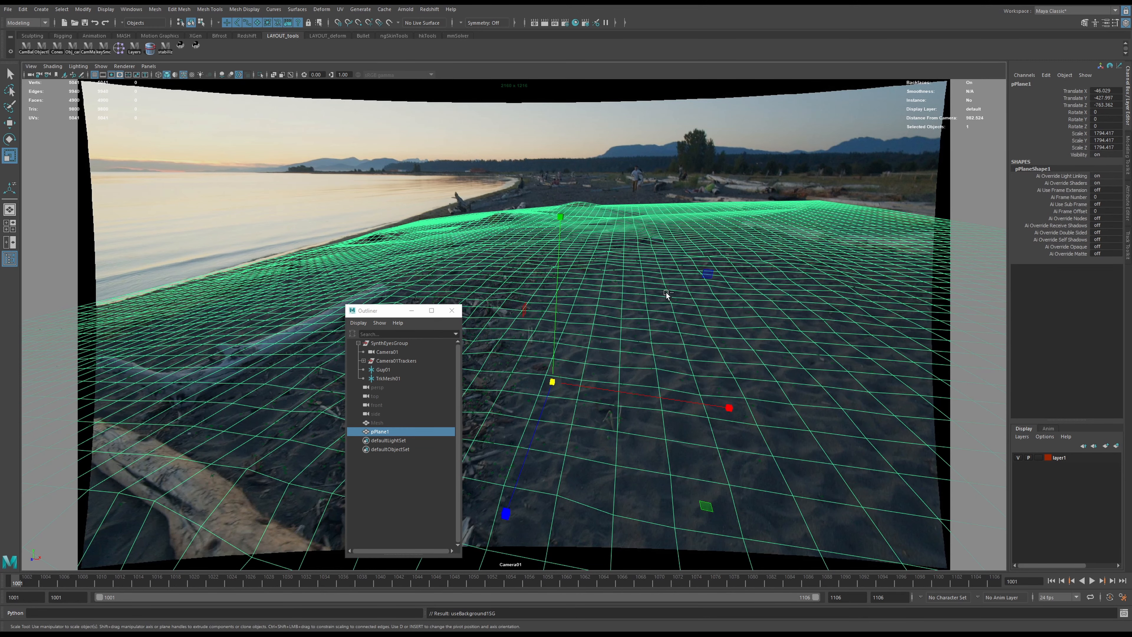
ctrl+drag(644, 301, 563, 347)
click(452, 311)
click(640, 352)
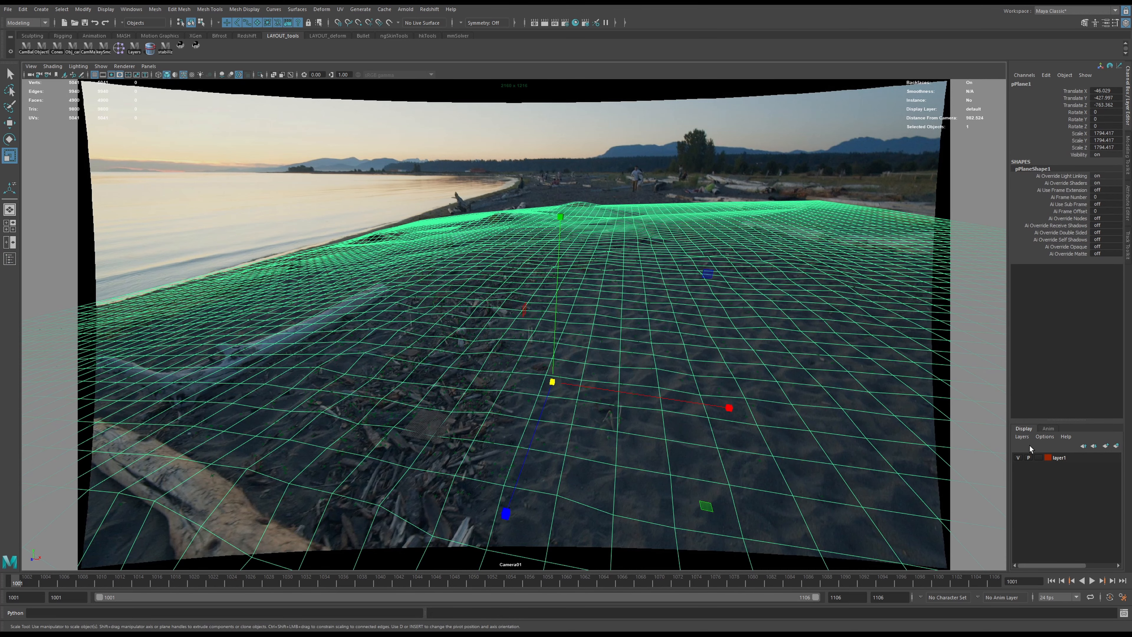
- Add the selected plane to display layer layer1 and clear the selection
right_click(1057, 460)
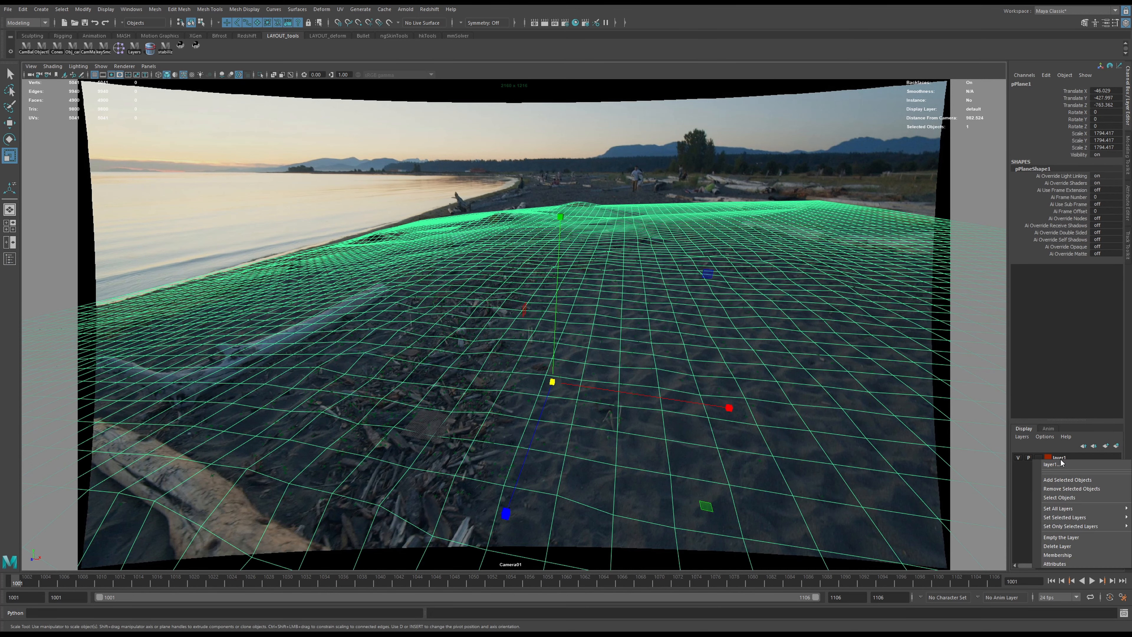
click(1064, 481)
click(624, 188)
- Play the shot and scrub back to the opening frames to compare the plane's wireframe with the beach and driftwood
key(alt+v)
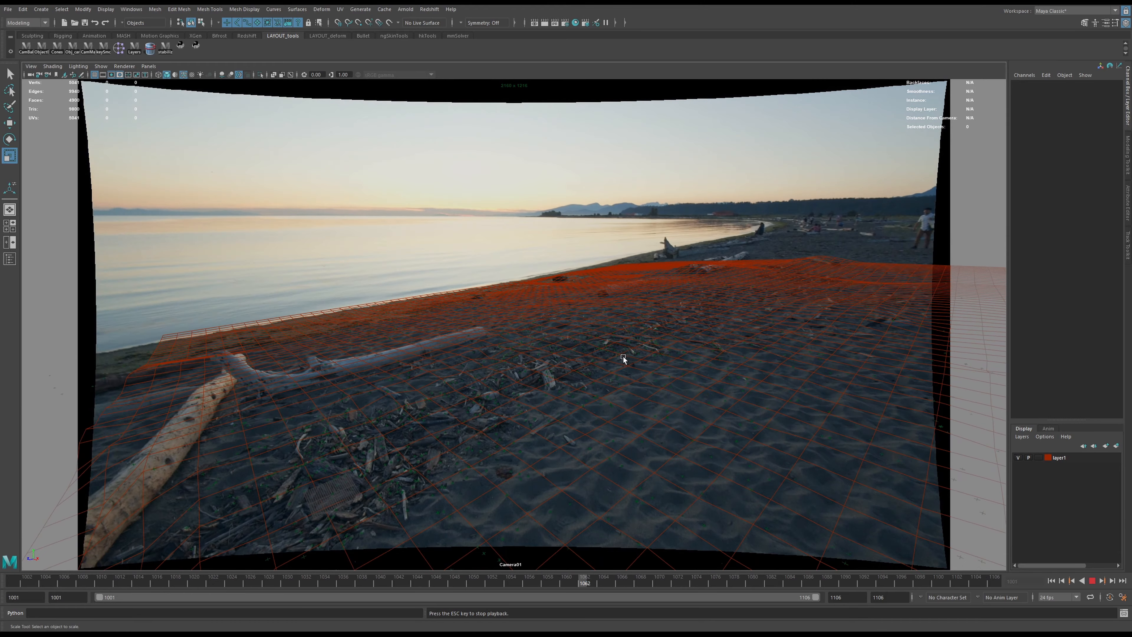
key(Escape)
drag(598, 581, 55, 581)
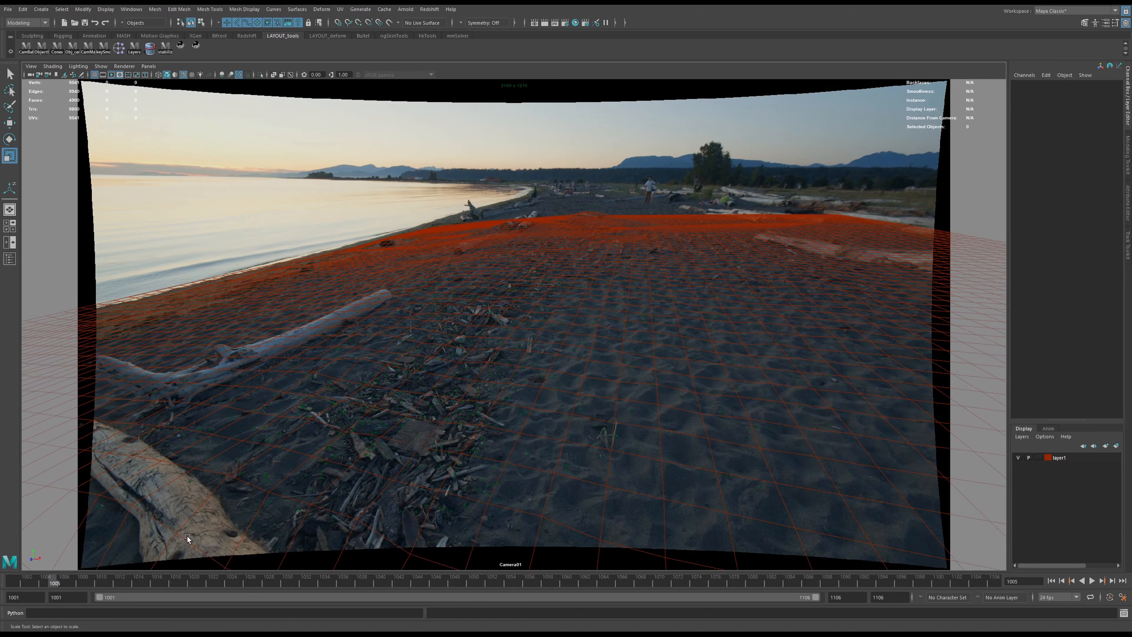
click(164, 543)
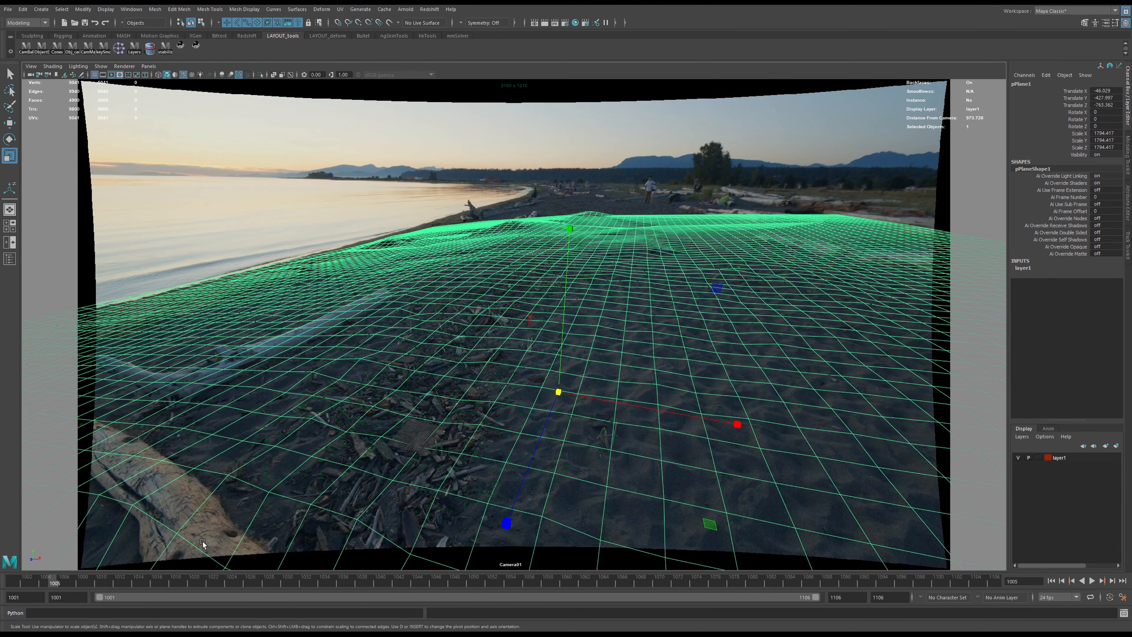
drag(516, 583, 46, 549)
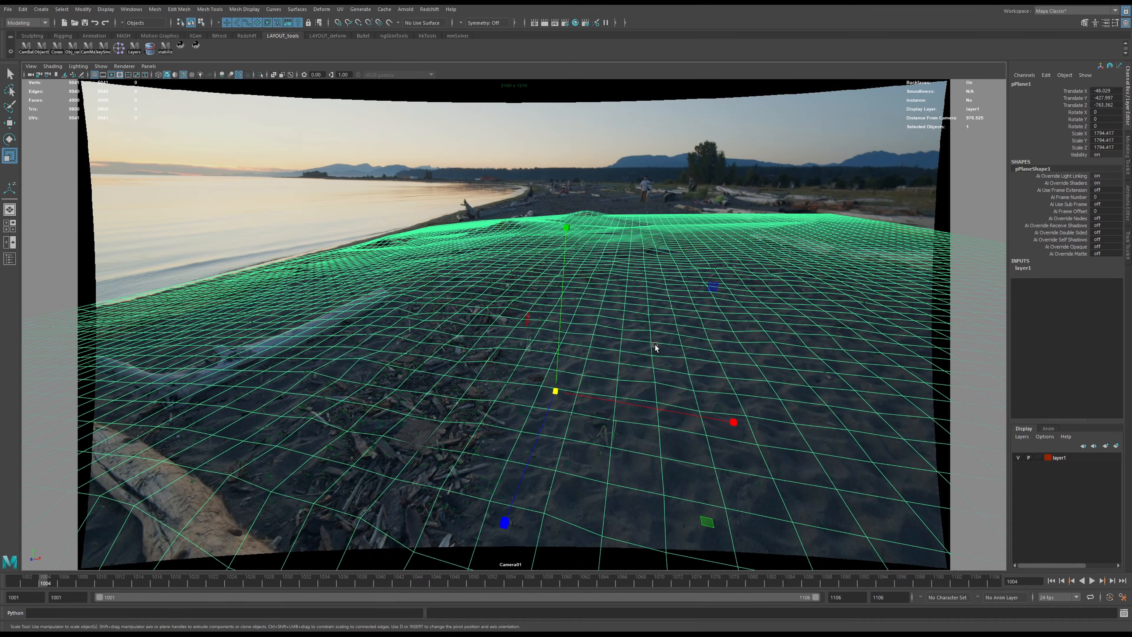
- Play the shot through to its final frames, rewind to frame 1001 and replay the opening to check the plane's tracking
key(alt+v)
click(572, 409)
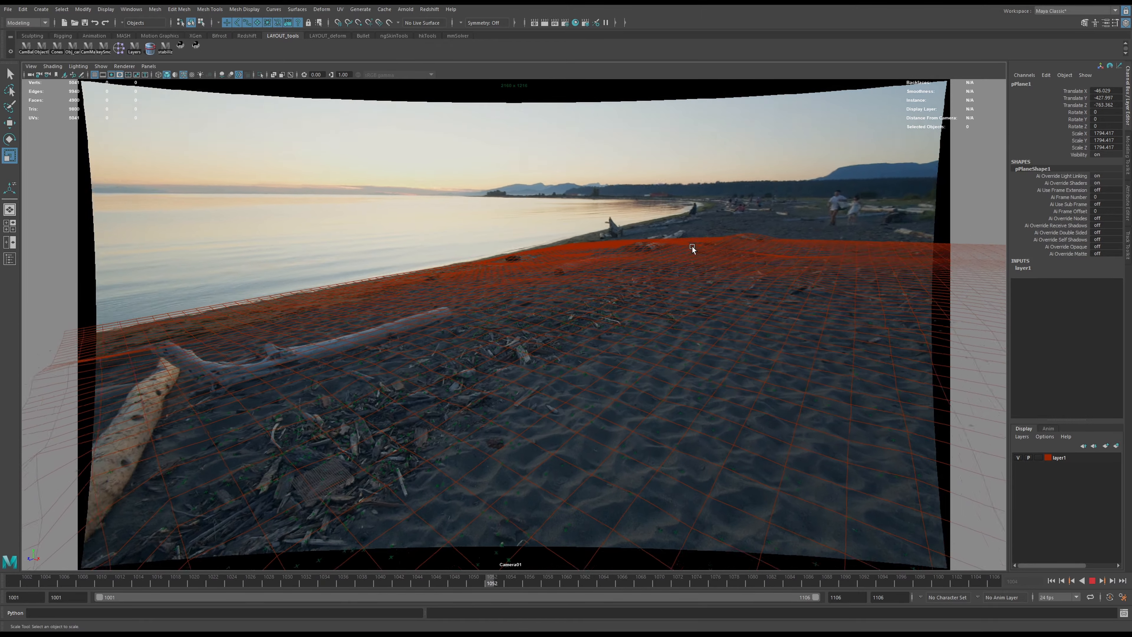
key(alt+v)
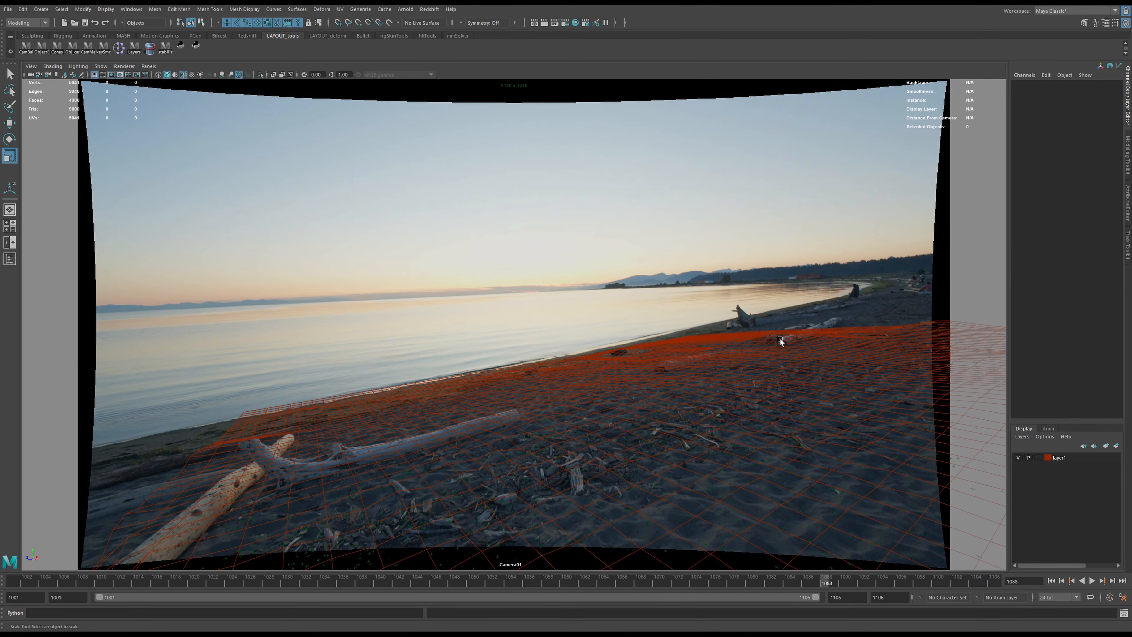
key(alt+v)
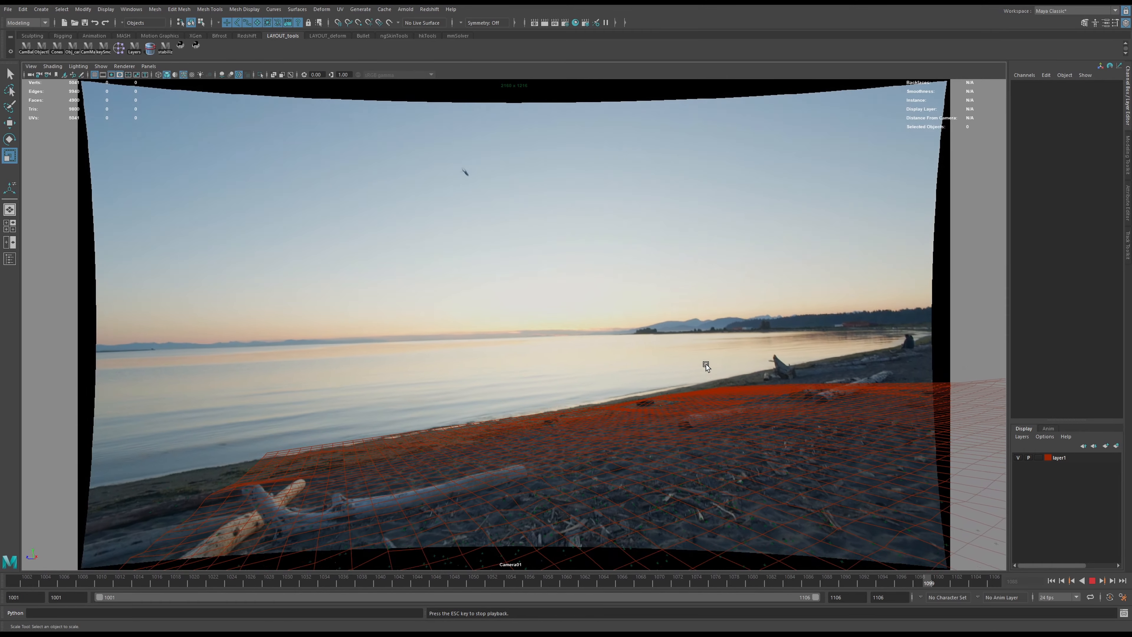
key(alt+v)
key(alt+shift+v)
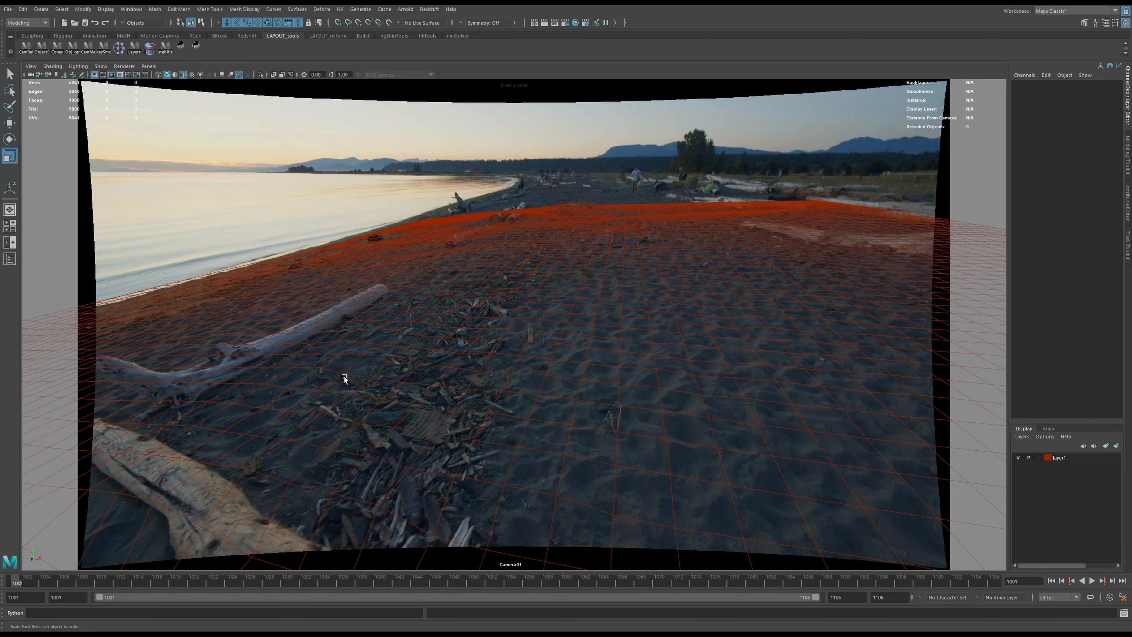
click(601, 190)
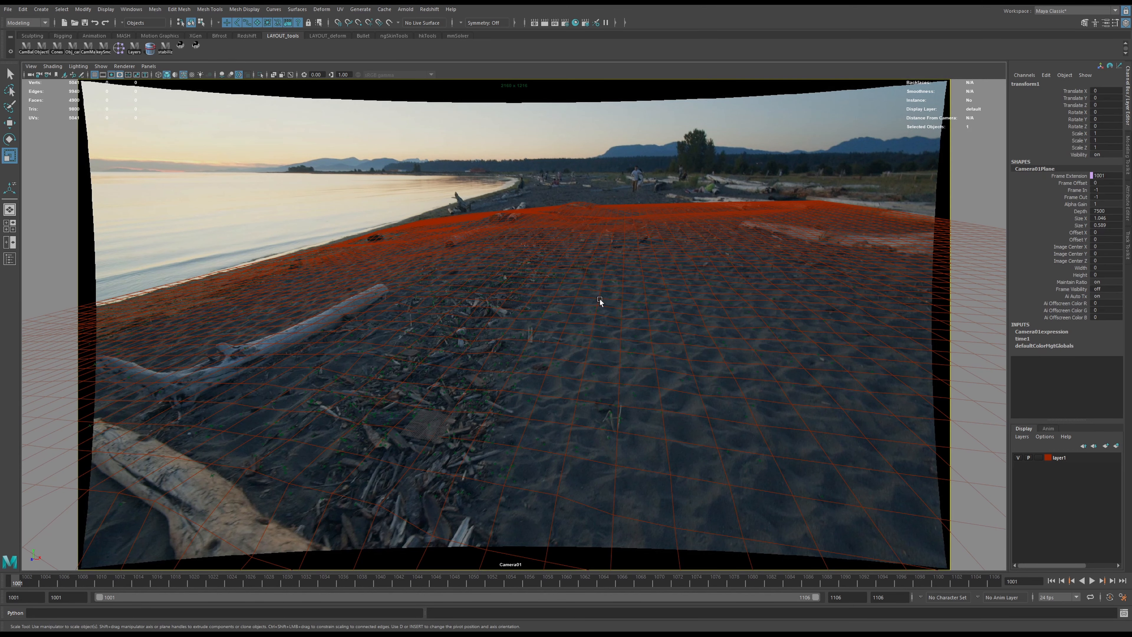
key(alt+v)
key(alt+v)
- Smooth the plane with the Linear method at 1 division and deselect it
click(587, 363)
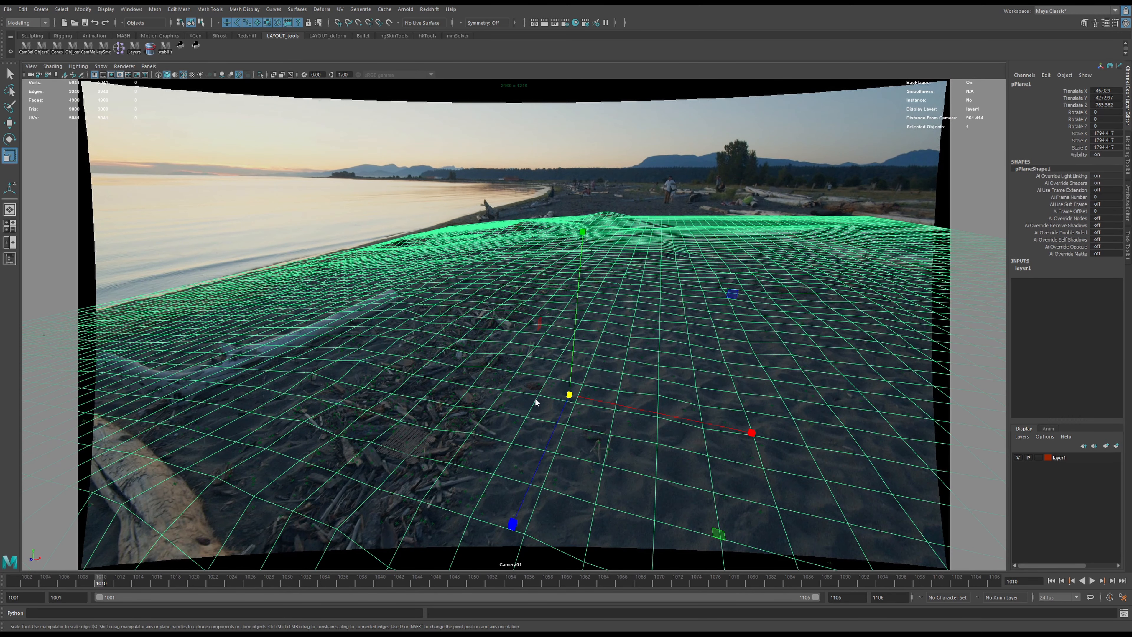
shift+right_drag(536, 400, 545, 449)
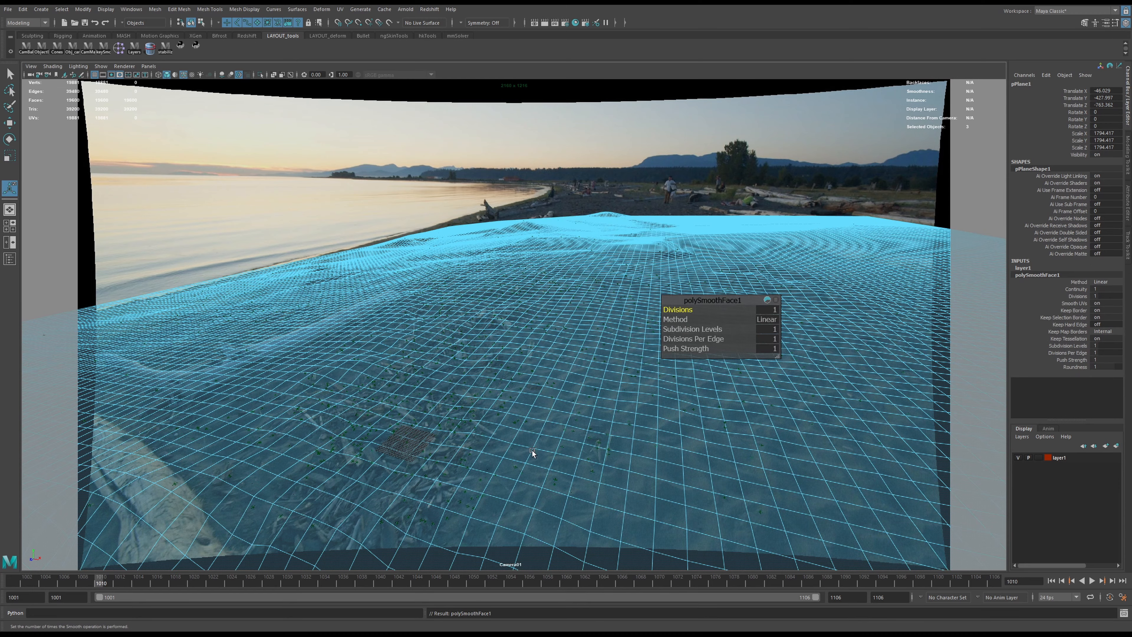
ctrl+drag(315, 416, 354, 492)
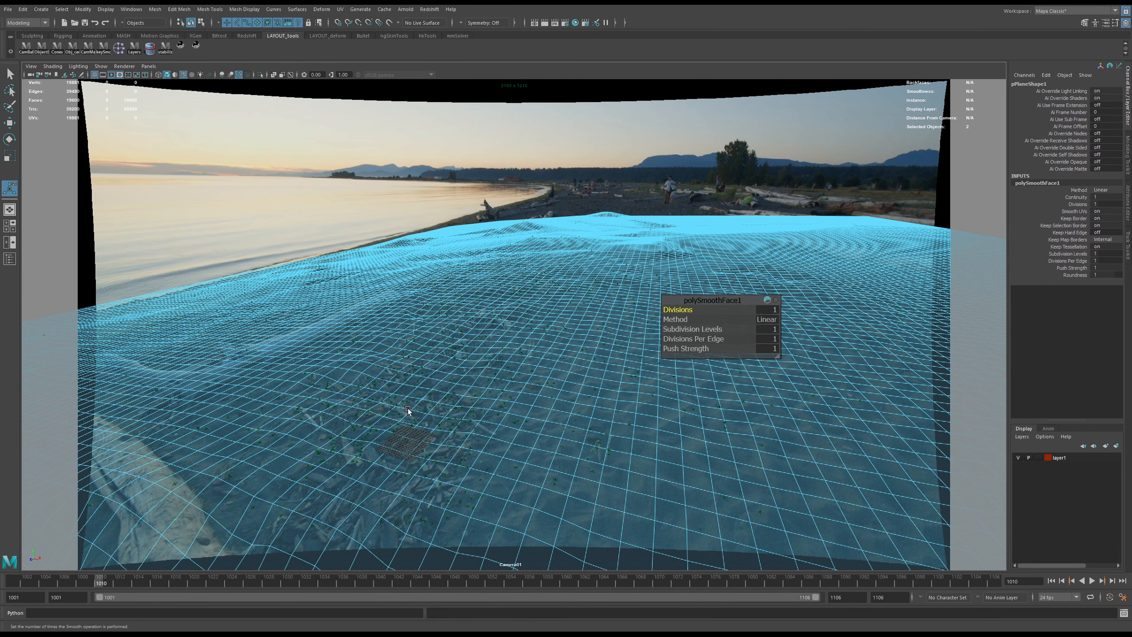
click(553, 208)
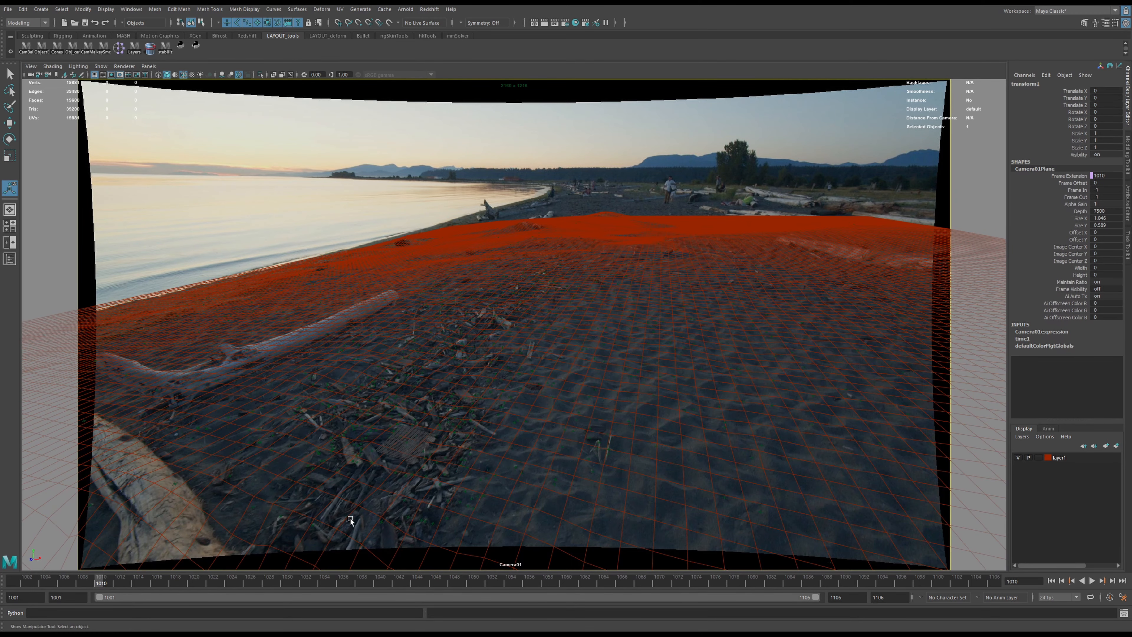
- Play the shot with the denser plane and view the camera full screen to inspect the fit
key(alt+v)
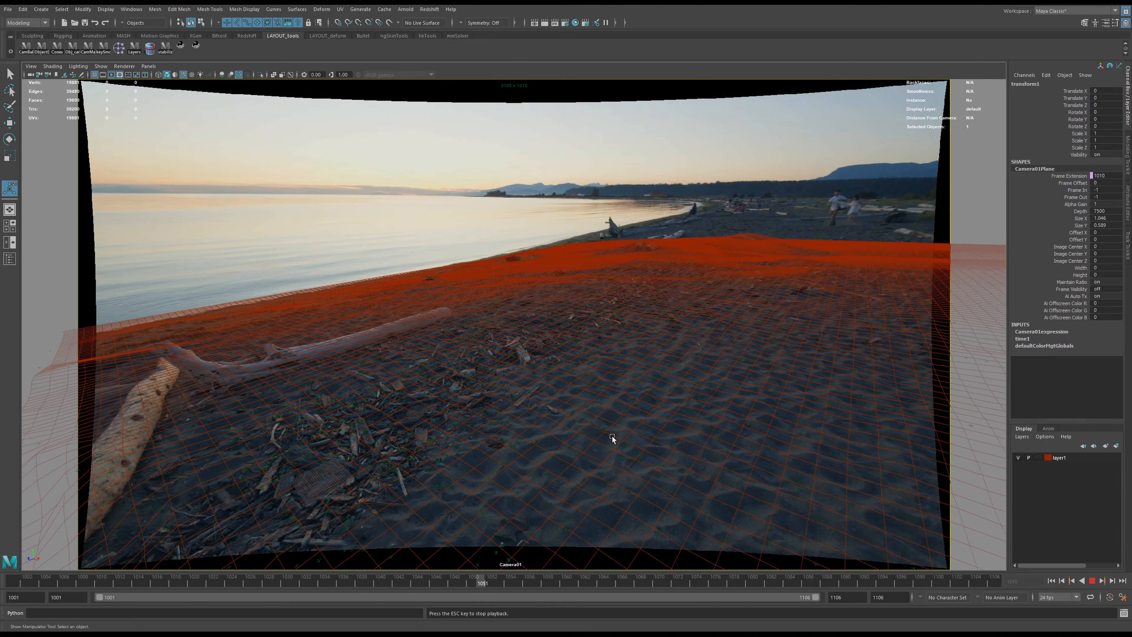
key(ctrl+space)
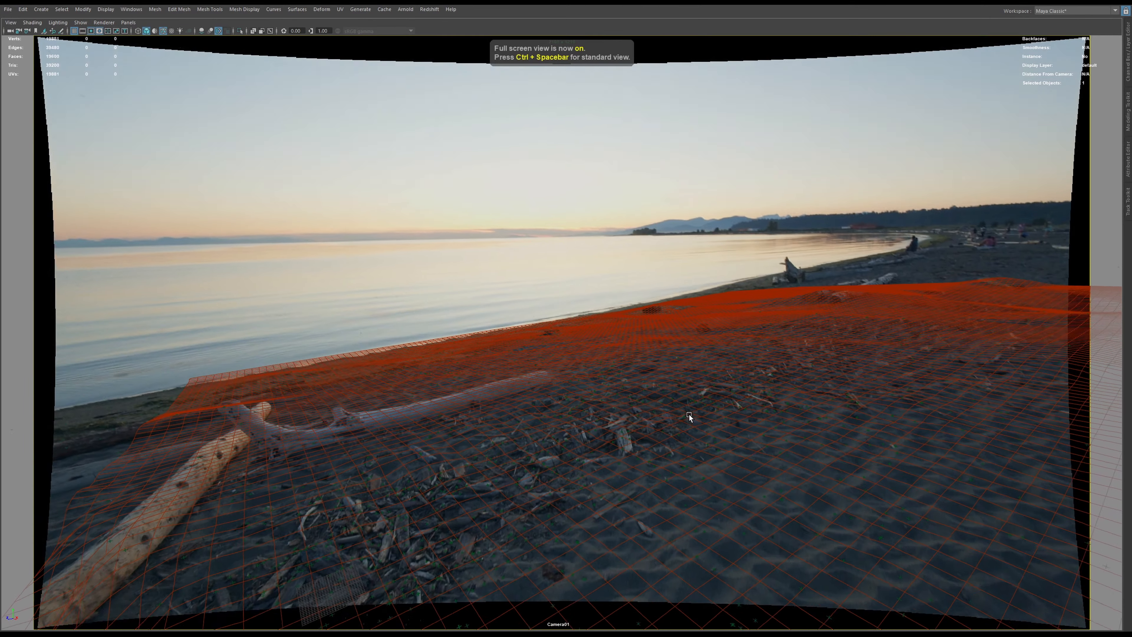